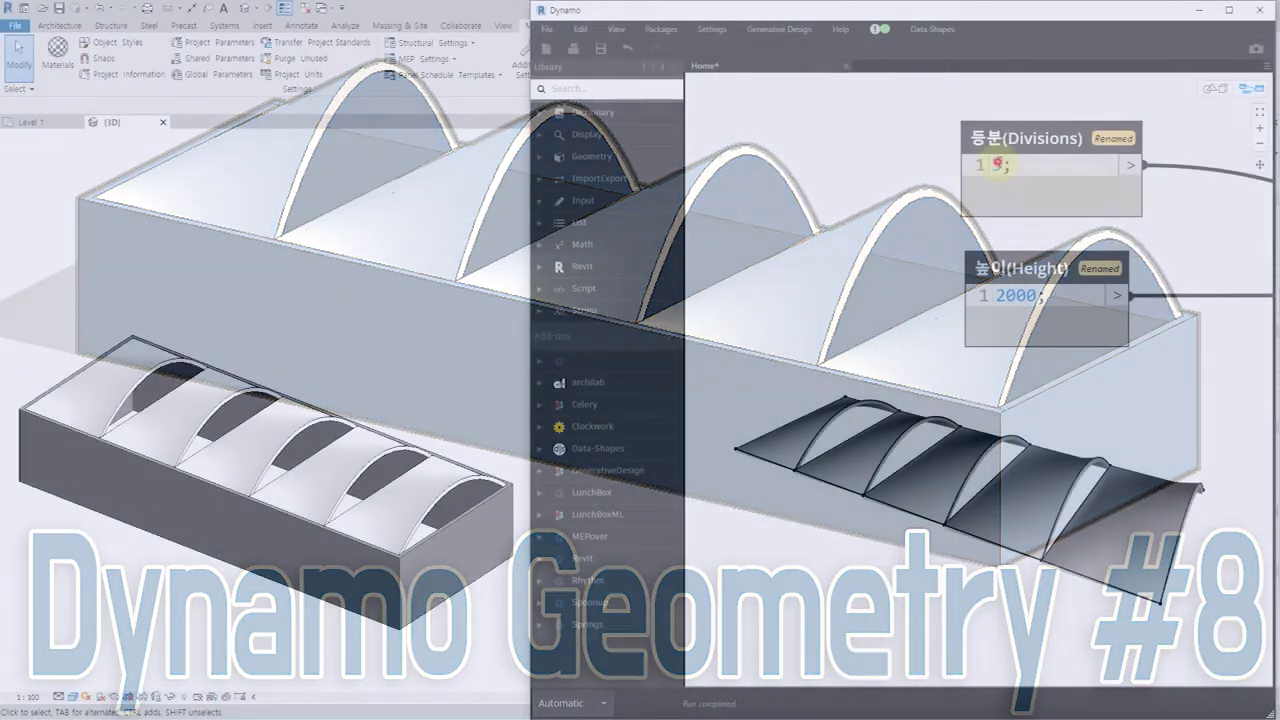
Change the Divisions code block to 7 and view the 7-arch roof in Revit.
text(10)
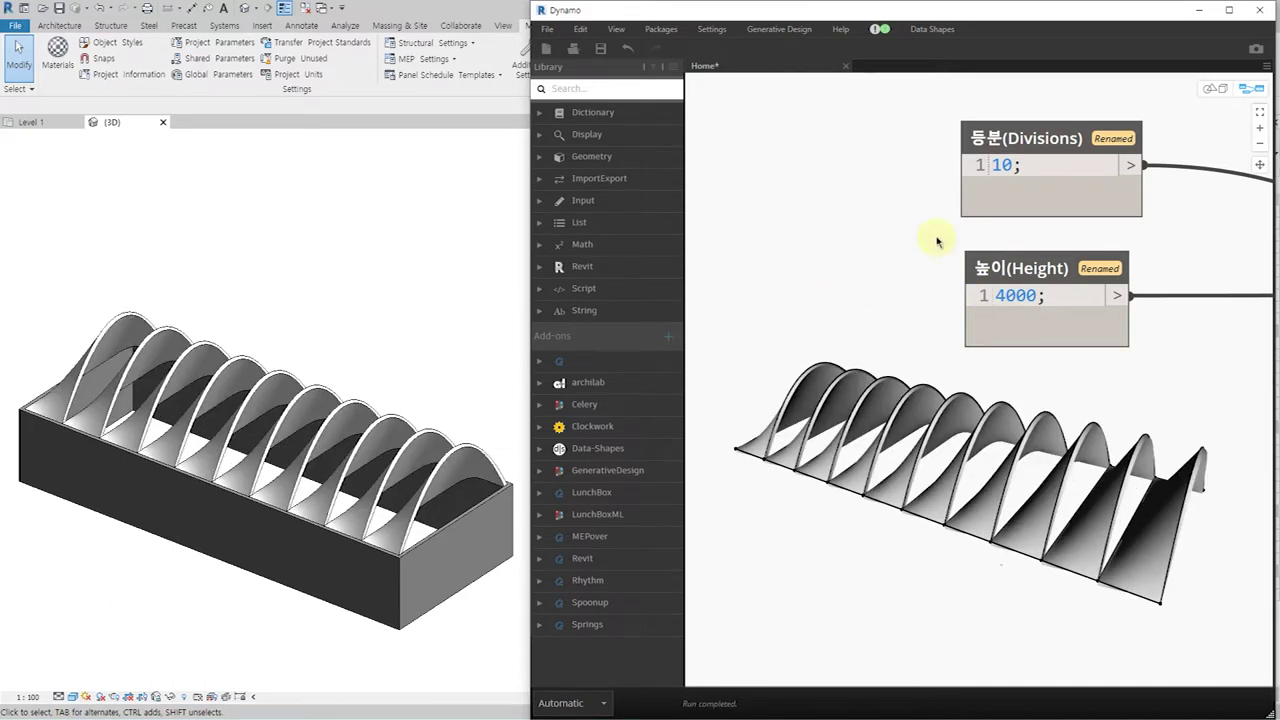
drag(1009, 164, 988, 166)
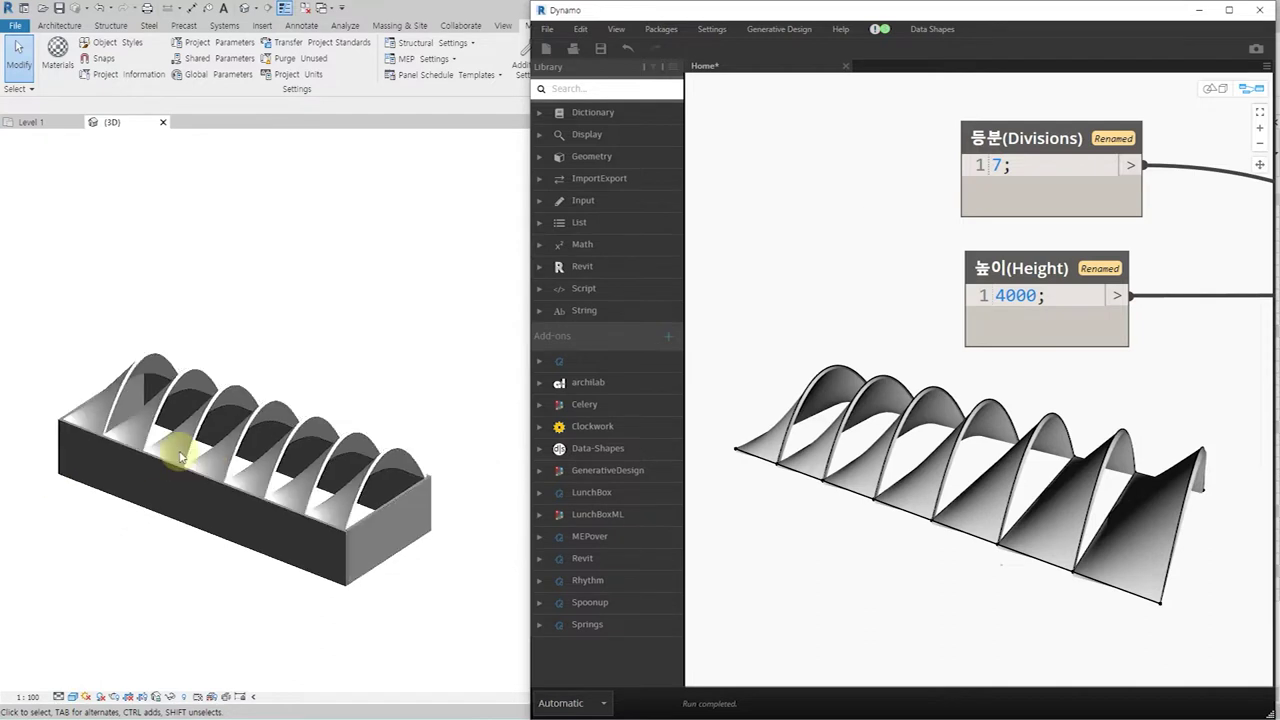
mouse_move(423, 443)
shift+middle_down()
mouse_move(173, 469)
mouse_move(214, 566)
shift+middle_up()
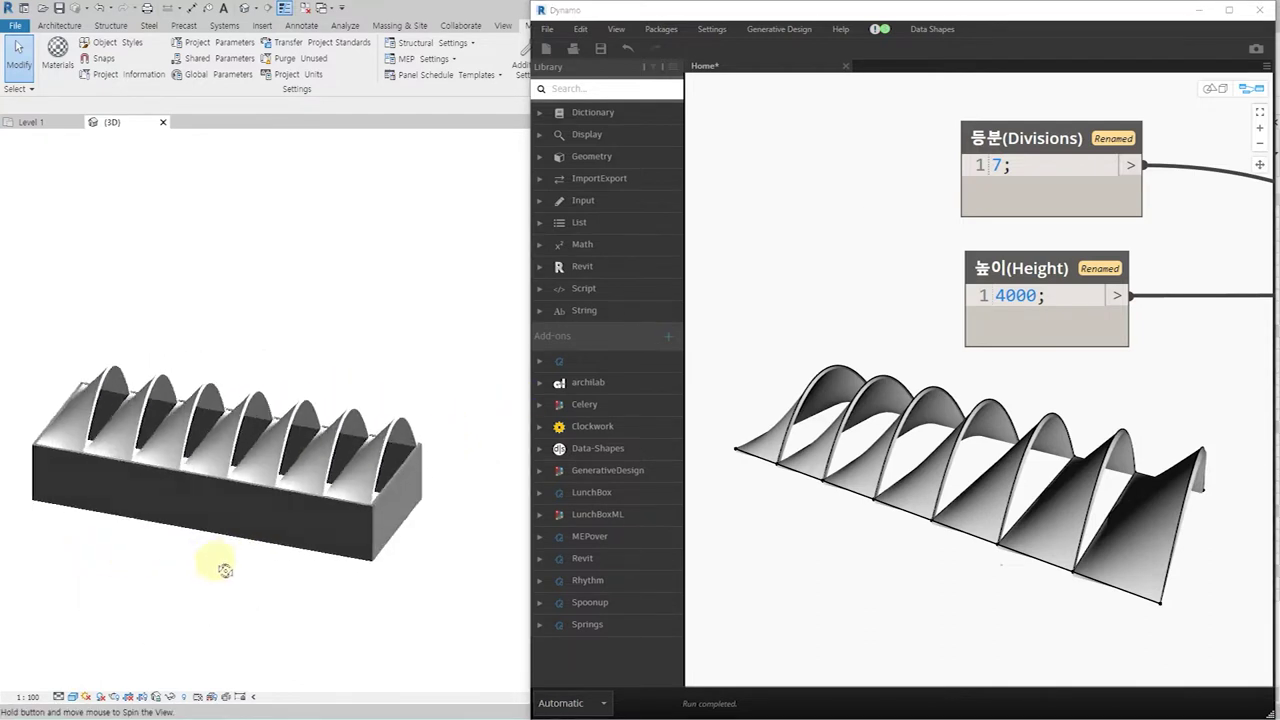
Resize the walled box: move the front wall, lengthen the end wall, narrow the front wall.
click(284, 538)
drag(266, 583, 266, 580)
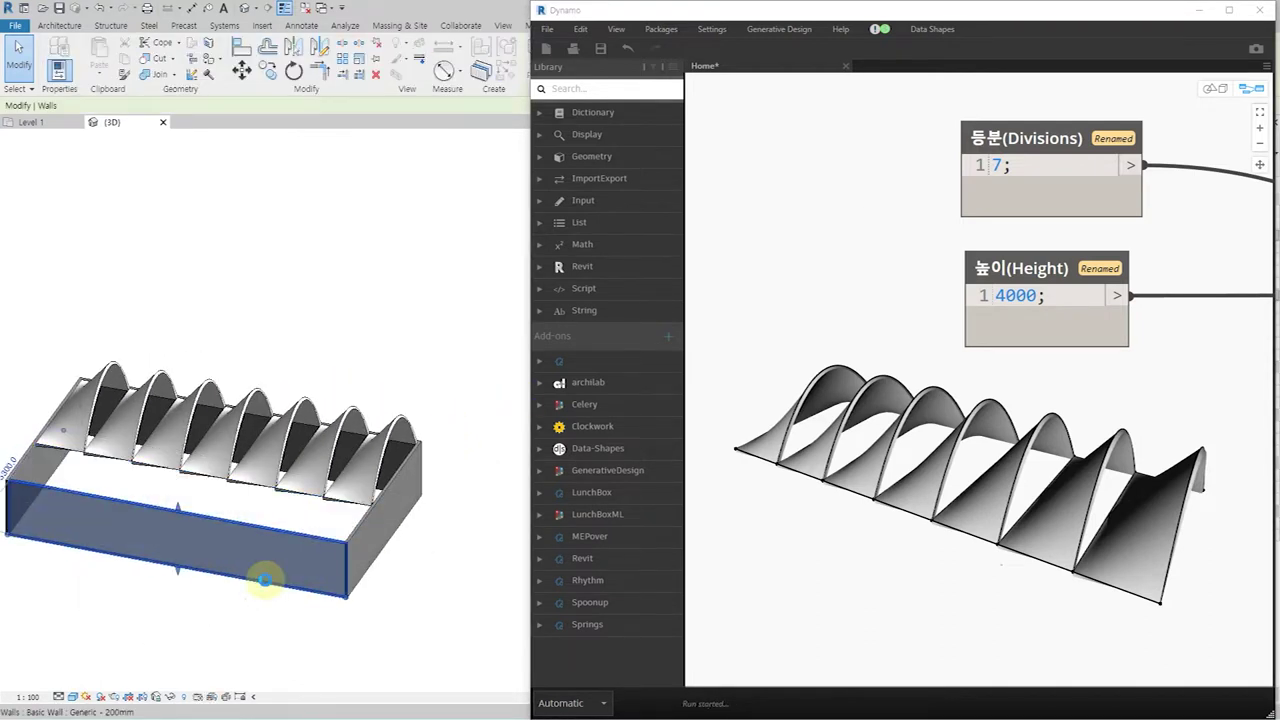
shift+middle_drag(271, 586, 393, 583)
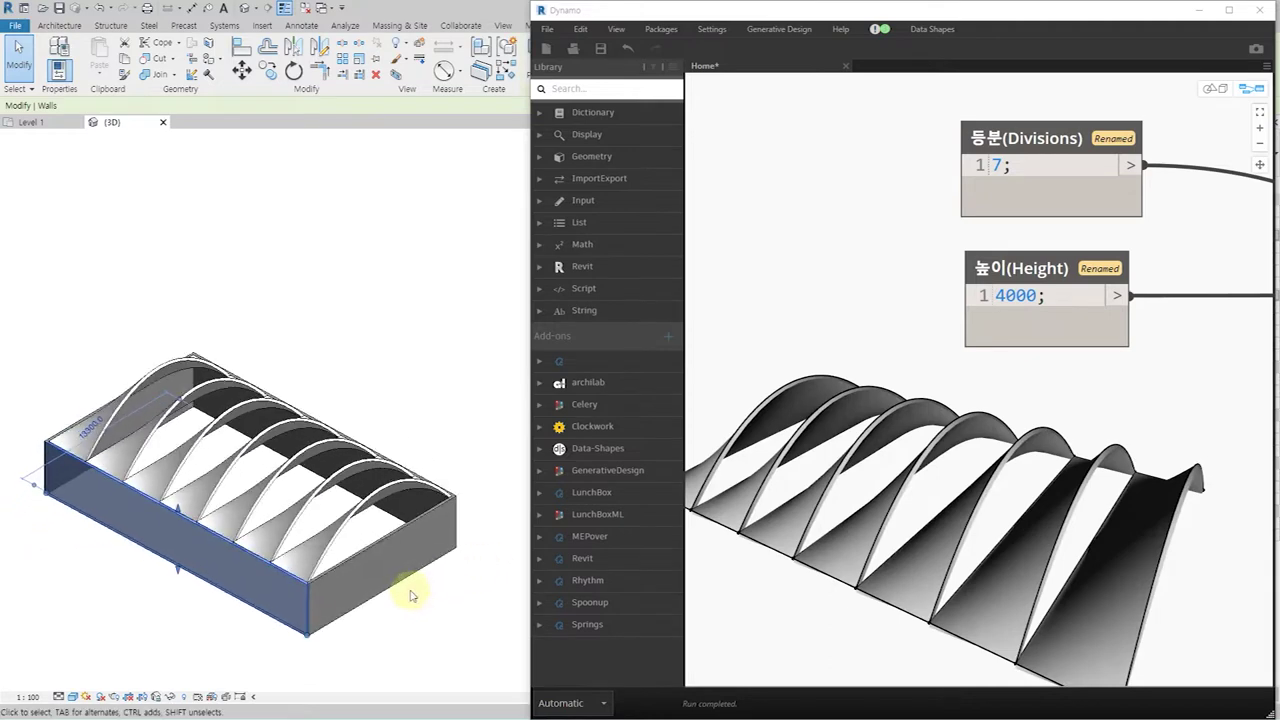
drag(393, 582, 437, 609)
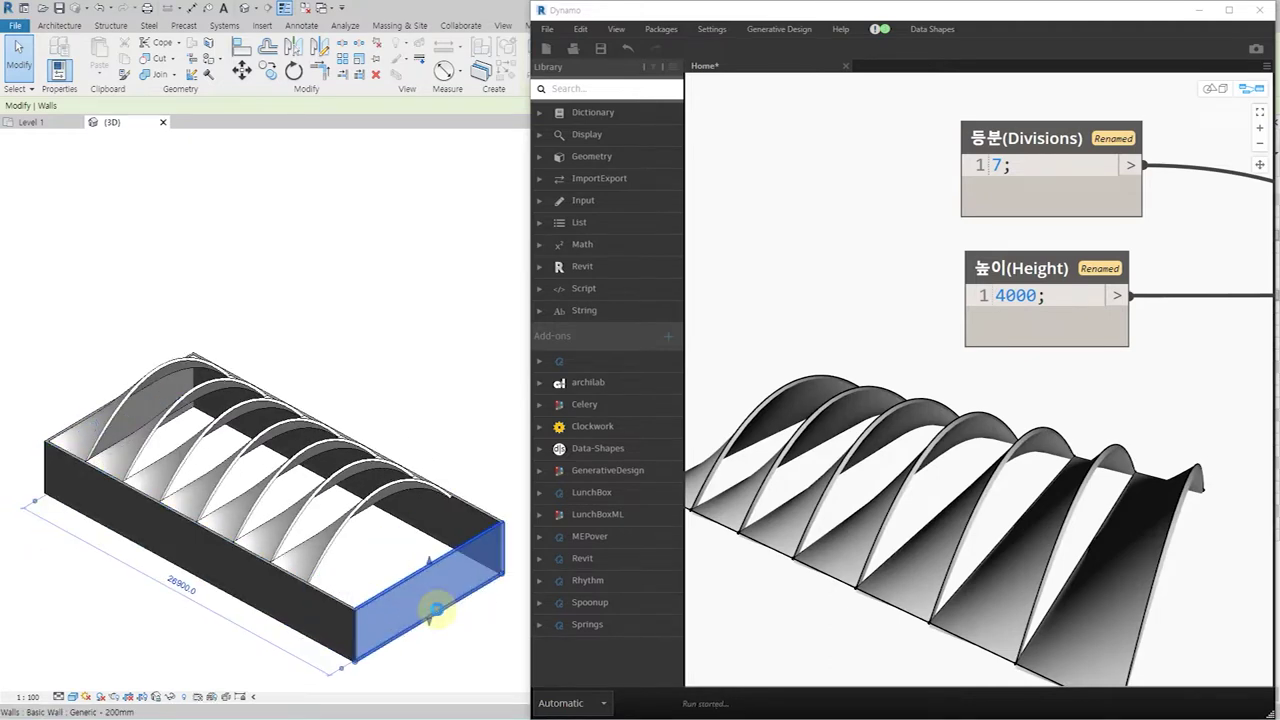
key(ctrl+b)
right_drag(771, 297, 1028, 487)
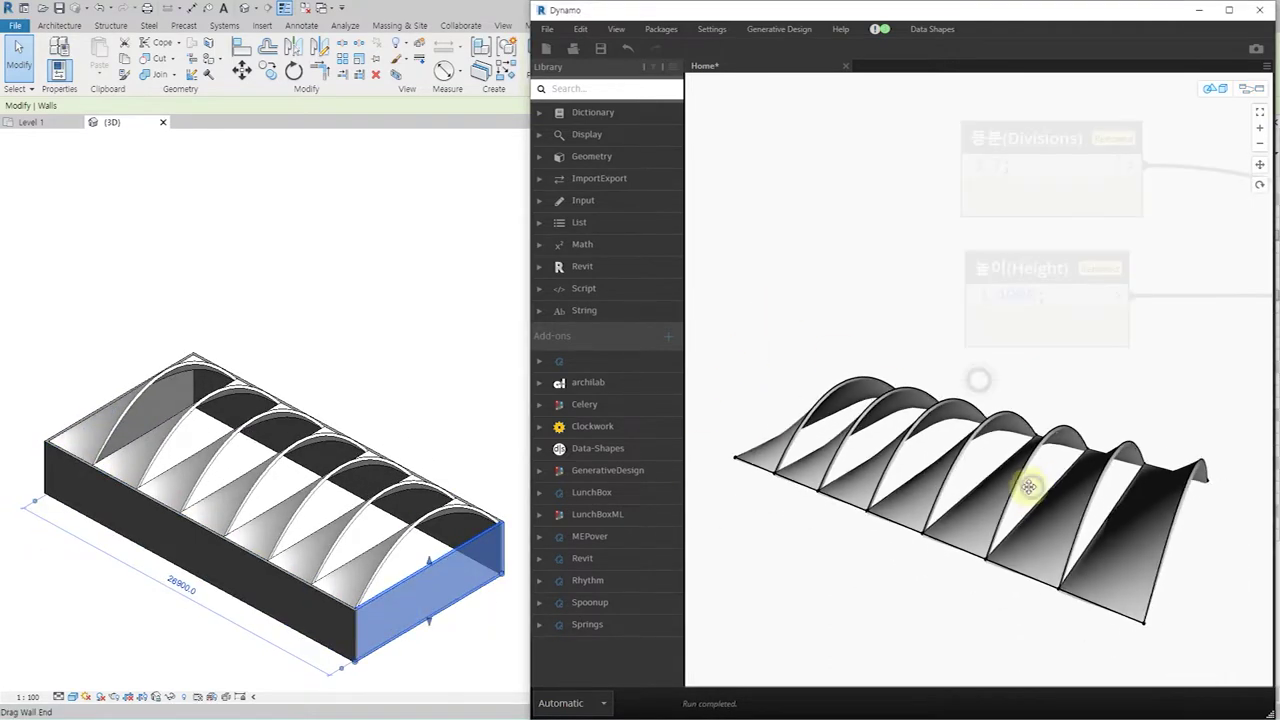
key(ctrl+b)
click(251, 563)
drag(251, 563, 283, 543)
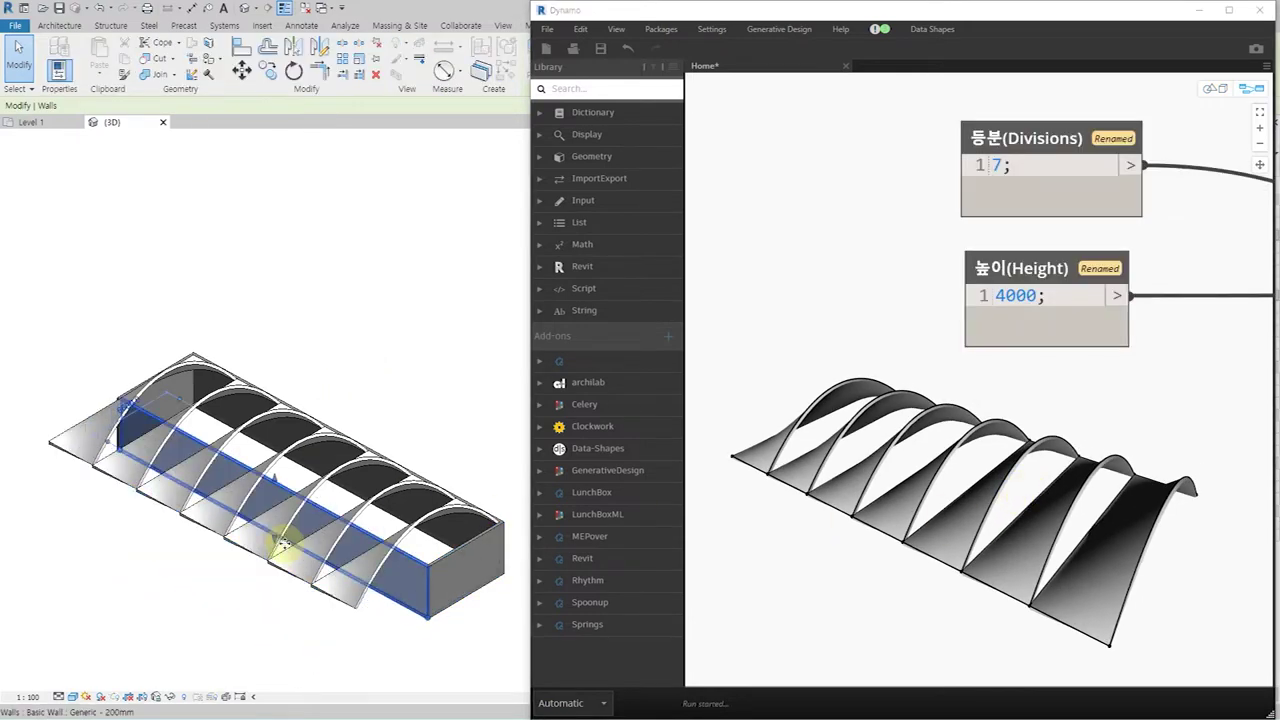
Set the roof Height value to 3000 and review the lower arches in Revit.
click(1003, 295)
text(3)
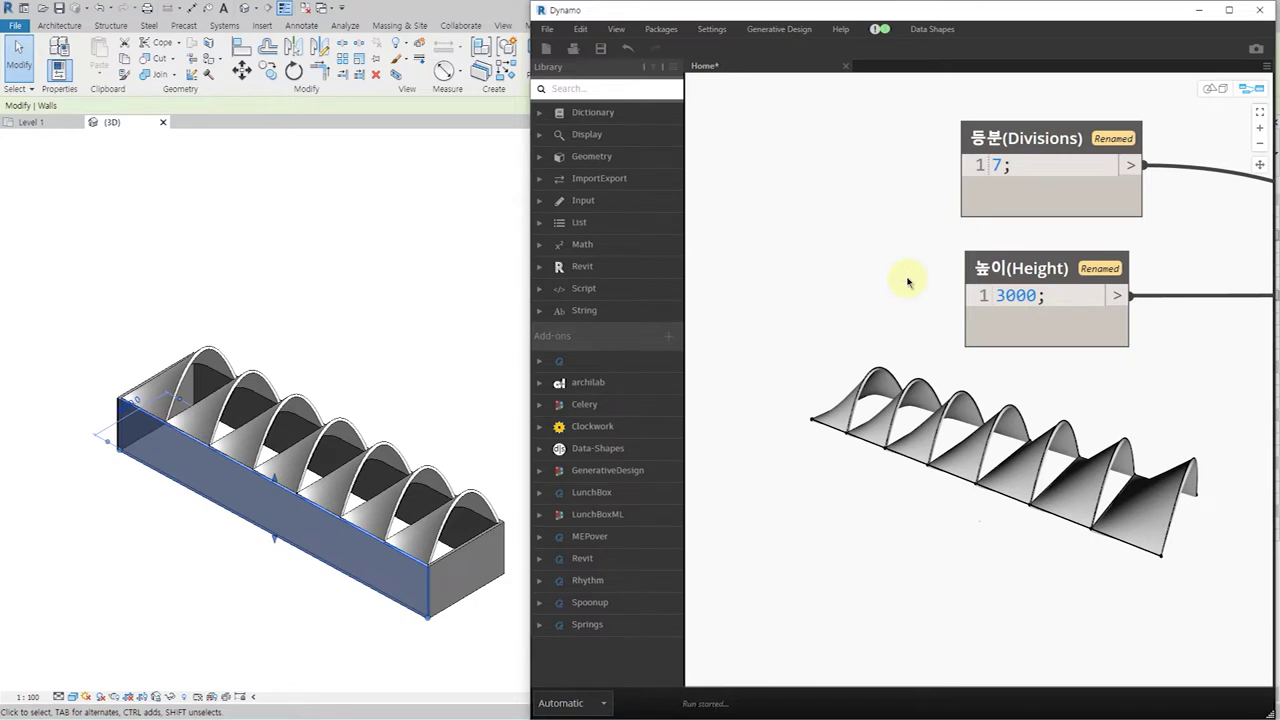
click(257, 320)
mouse_move(300, 471)
shift+middle_down()
mouse_move(104, 503)
mouse_move(394, 529)
mouse_move(186, 577)
mouse_move(362, 594)
mouse_move(274, 603)
mouse_move(389, 526)
mouse_move(417, 531)
mouse_move(308, 528)
mouse_move(366, 560)
mouse_move(263, 566)
shift+middle_up()
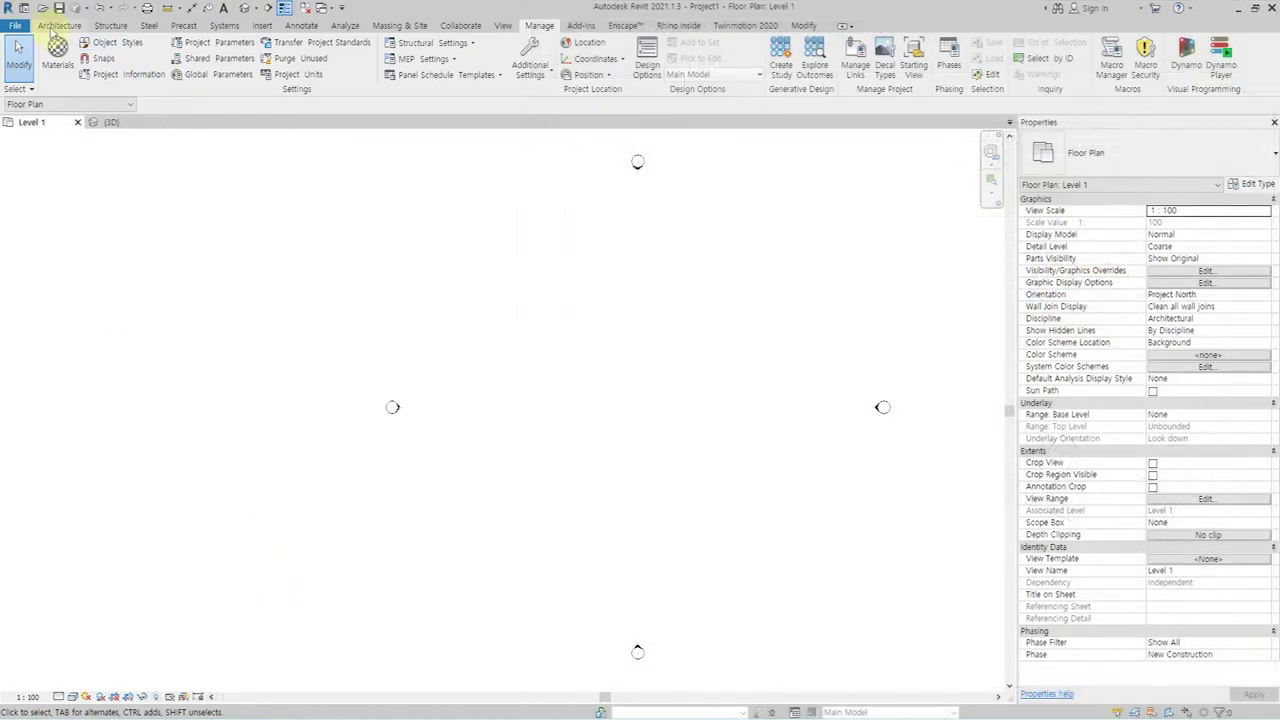
Draw a rectangular box of architectural walls on Level 1 using the Rectangle option.
click(55, 26)
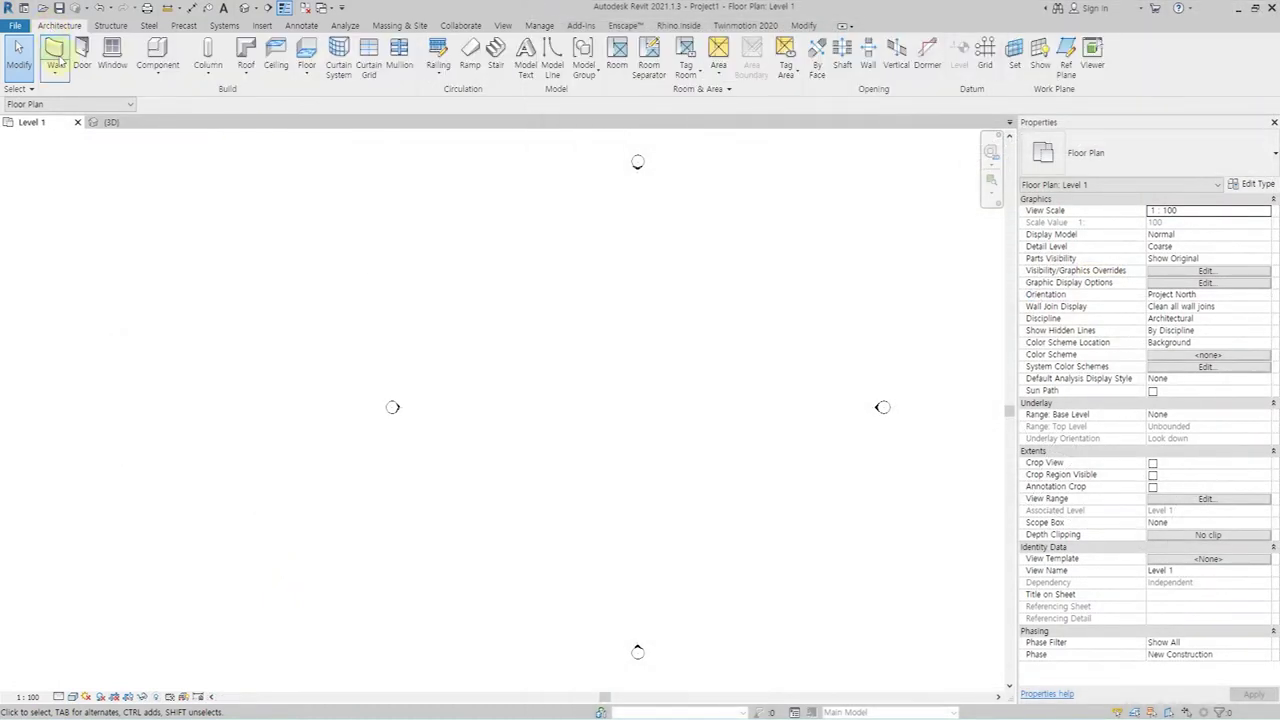
click(56, 71)
click(85, 90)
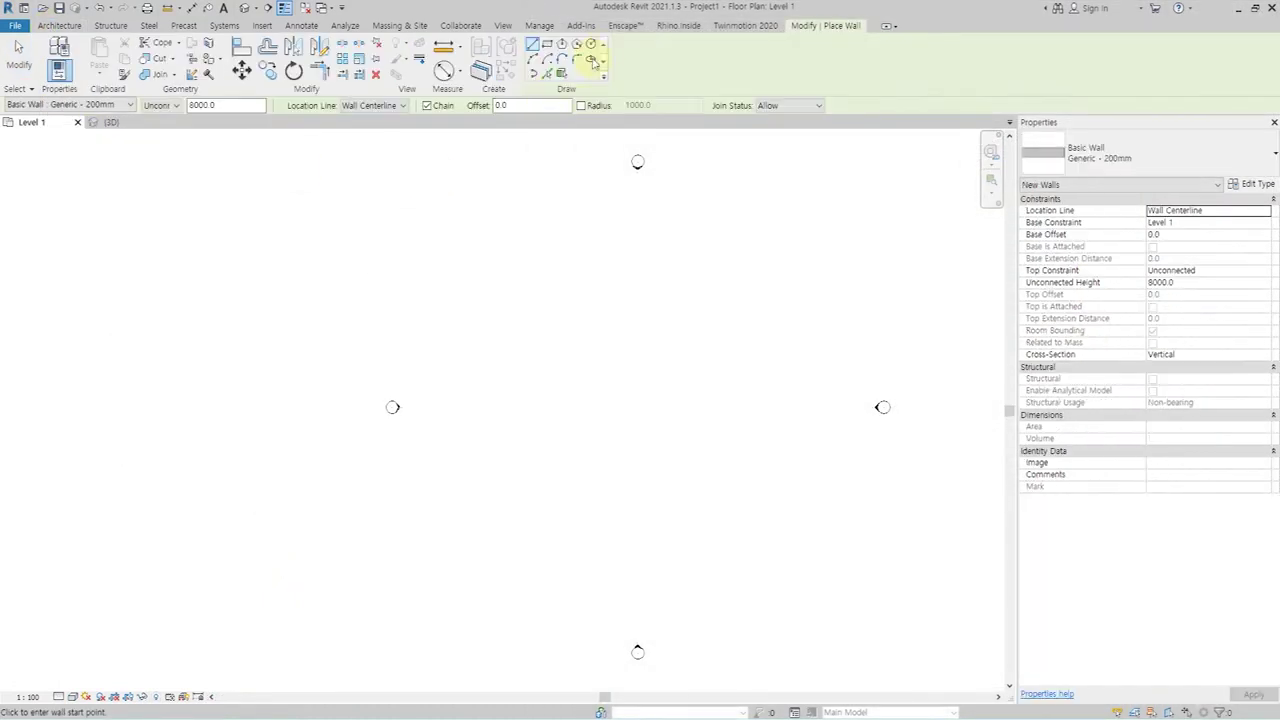
click(548, 45)
scroll(518, 390, up, 1)
click(488, 348)
scroll(648, 421, up, 1)
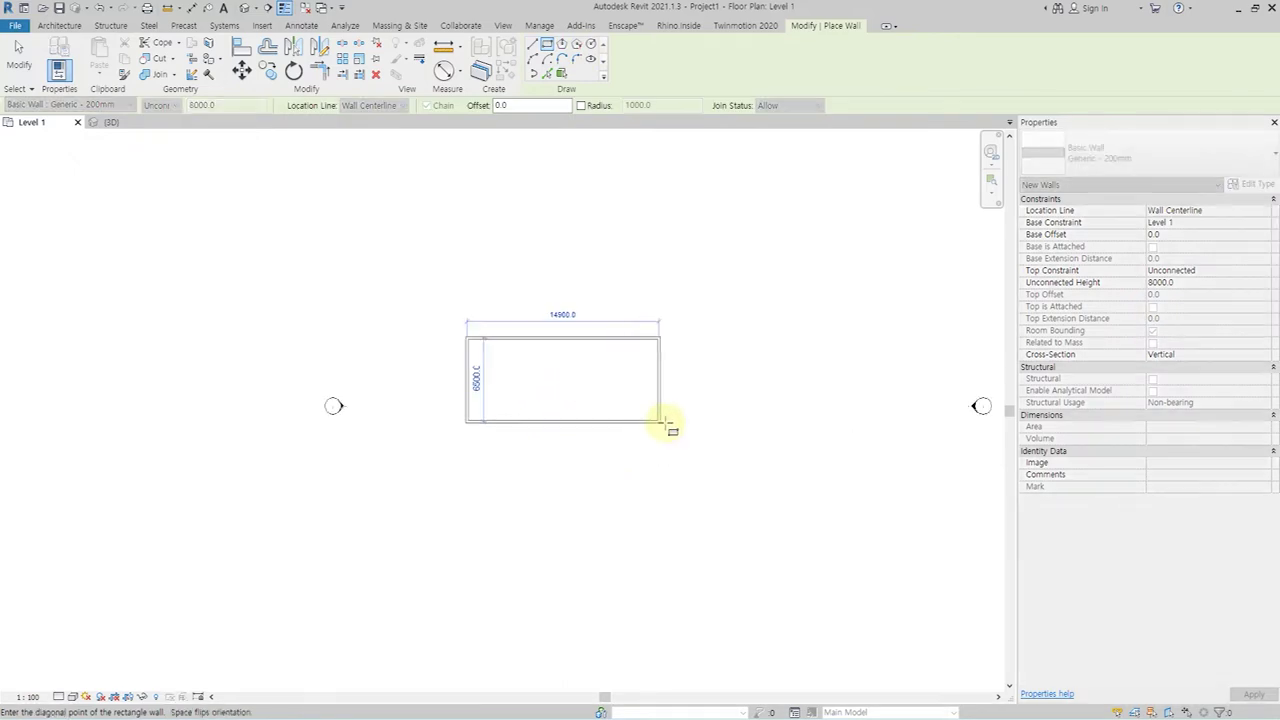
click(725, 440)
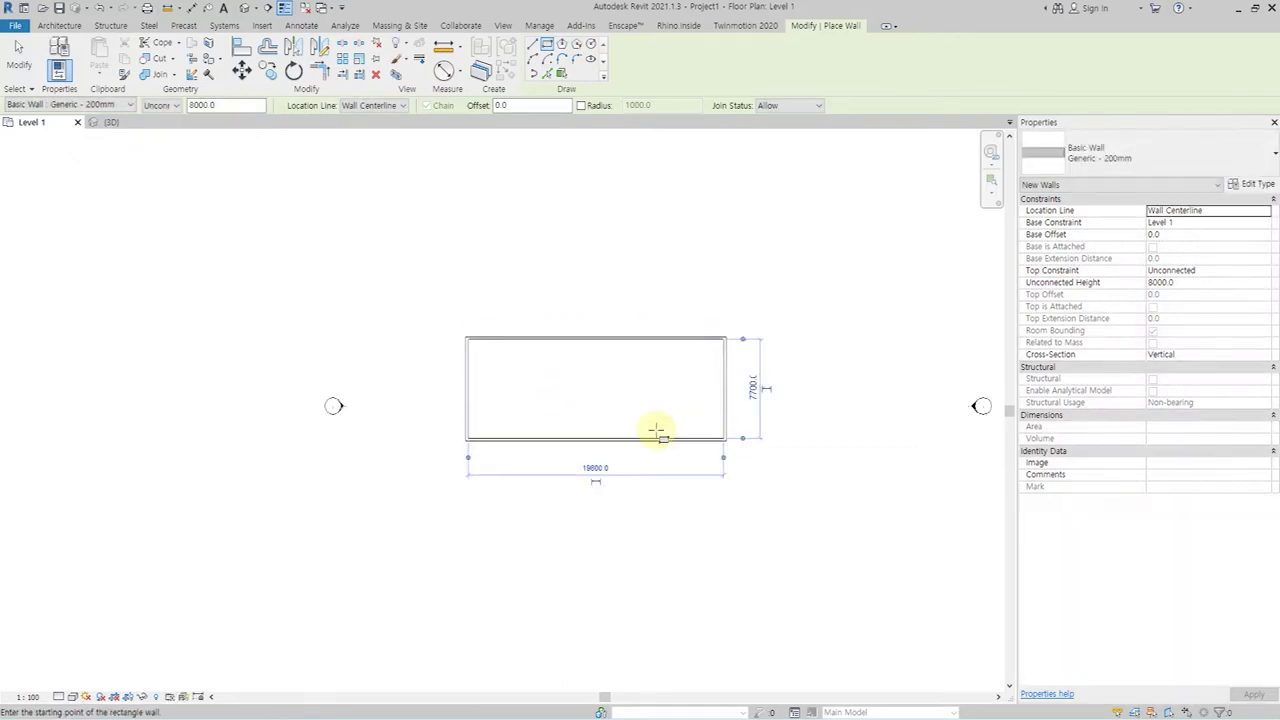
key(Escape)
key(Escape)
Size the wall box to 10000 deep and 20000 long, then view it in 3D.
click(655, 440)
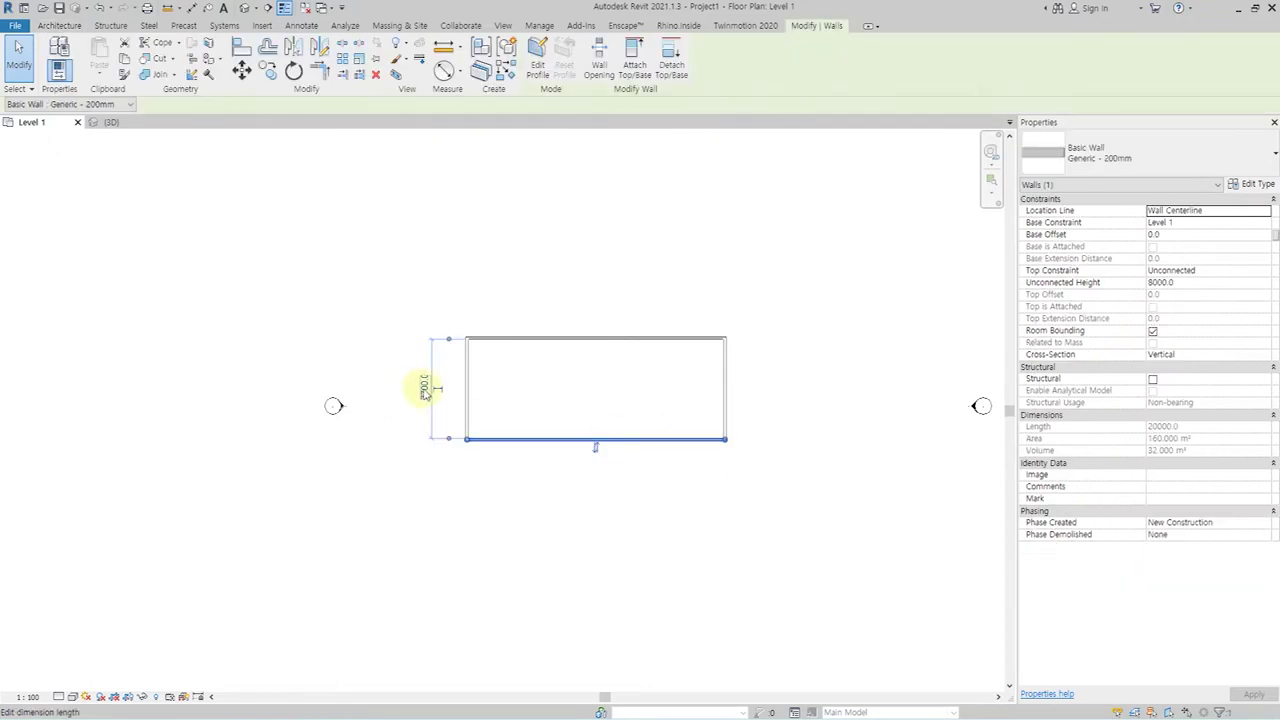
click(423, 388)
text(100)
key(Return)
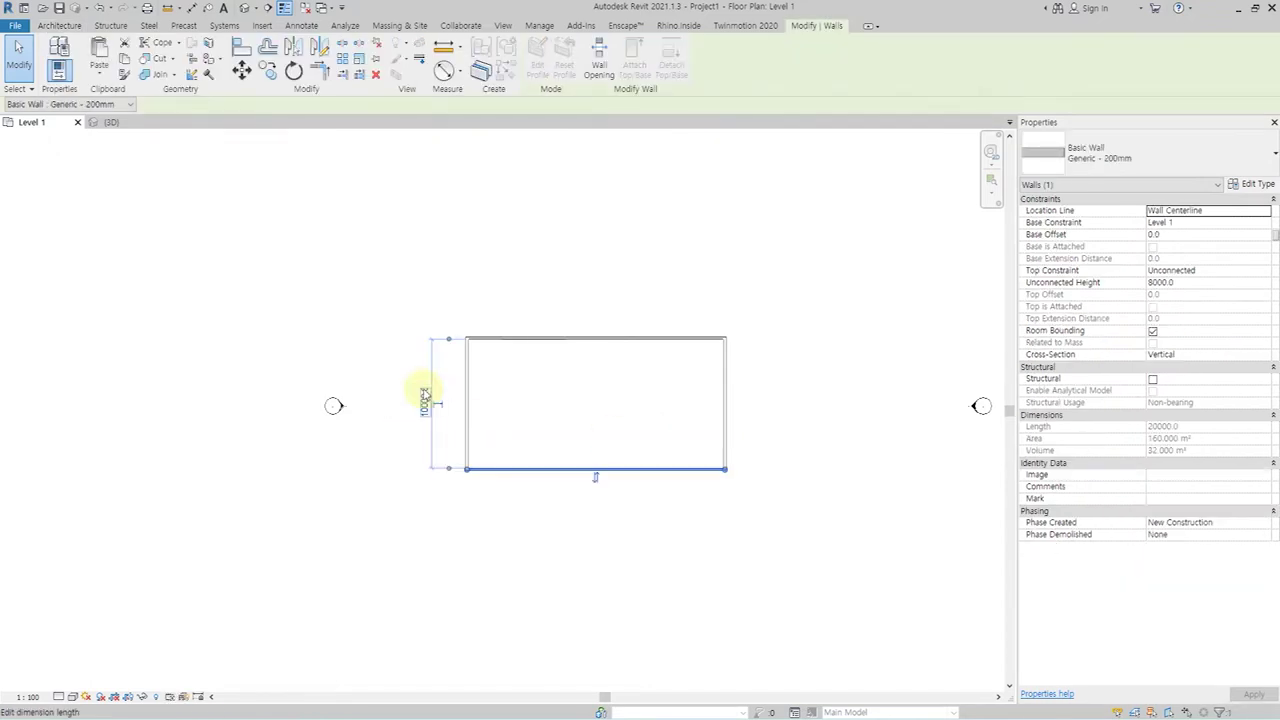
click(727, 414)
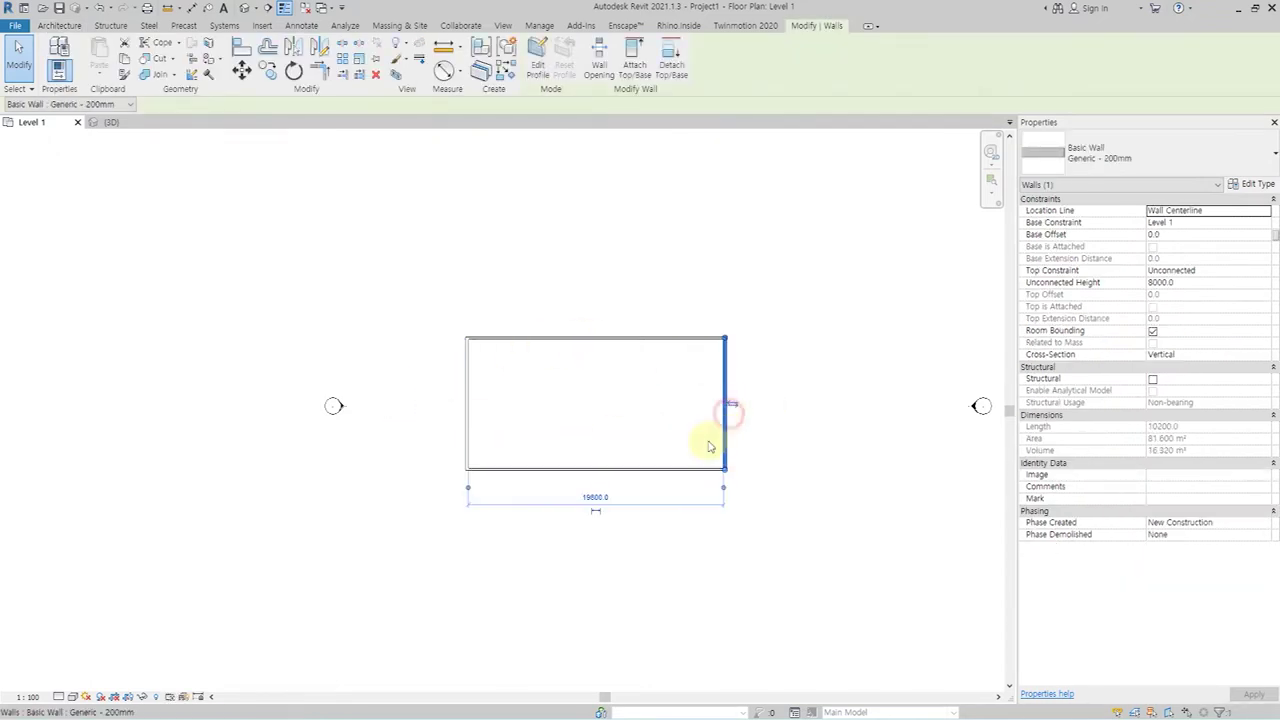
click(596, 497)
text(20000)
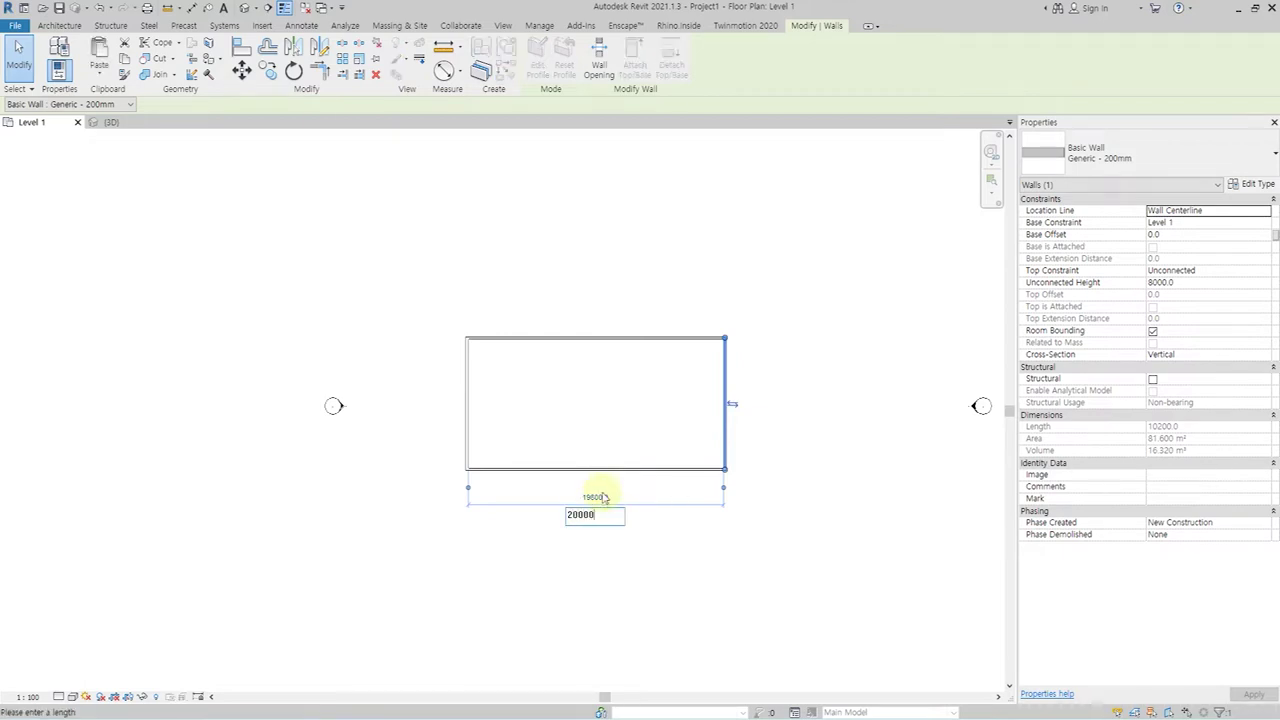
key(Return)
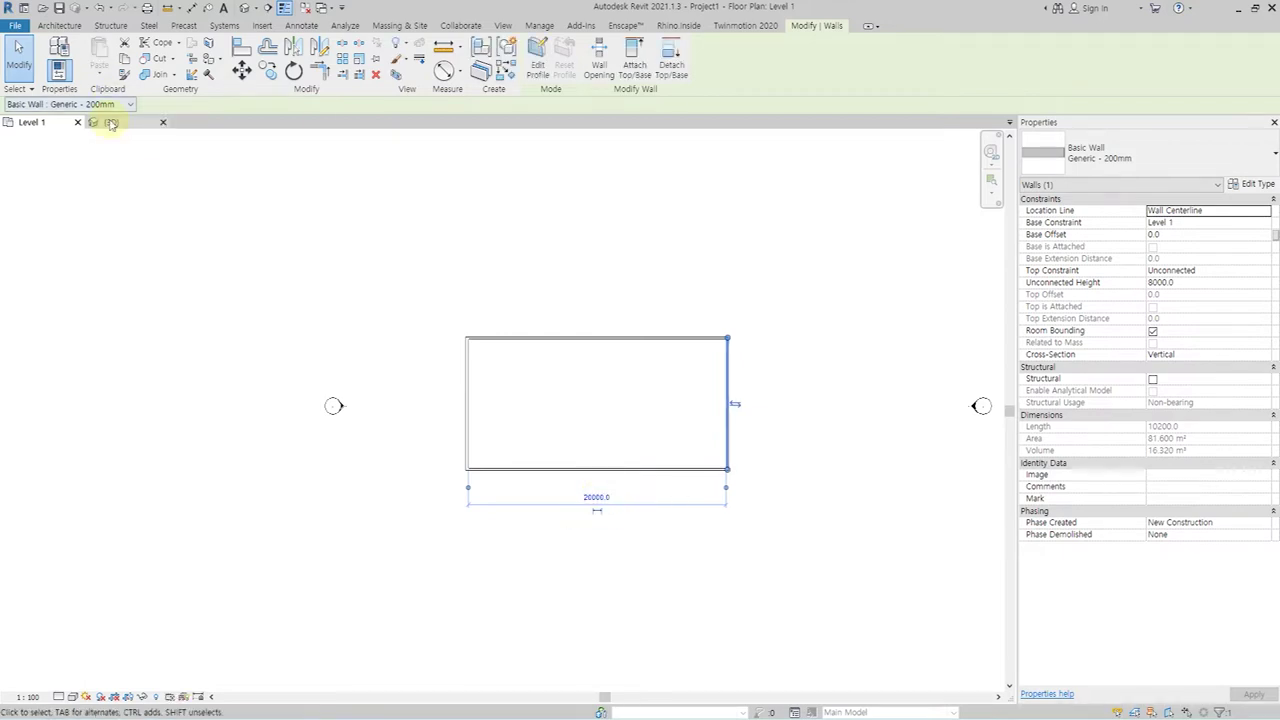
click(686, 420)
shift+middle_drag(391, 366, 543, 458)
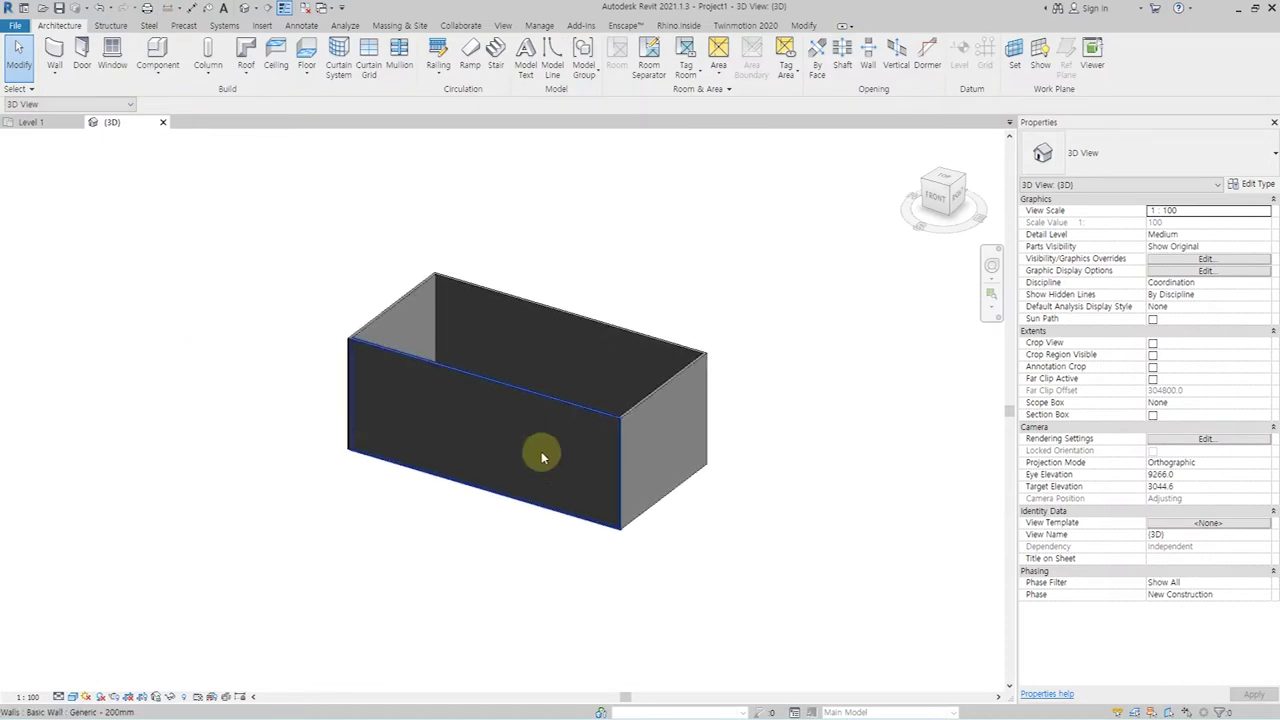
Set the four walls' Top Constraint to Up to level: Level 2, then launch Dynamo.
key(Tab)
click(551, 391)
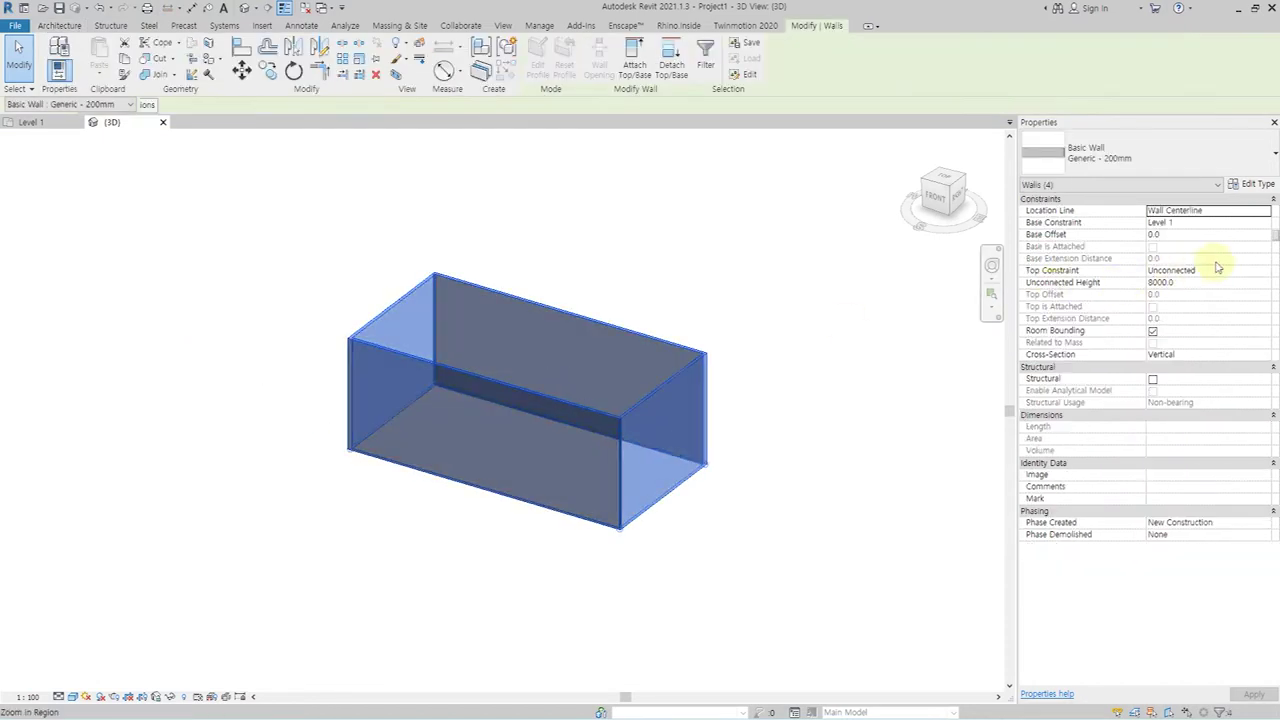
click(1270, 274)
click(1265, 271)
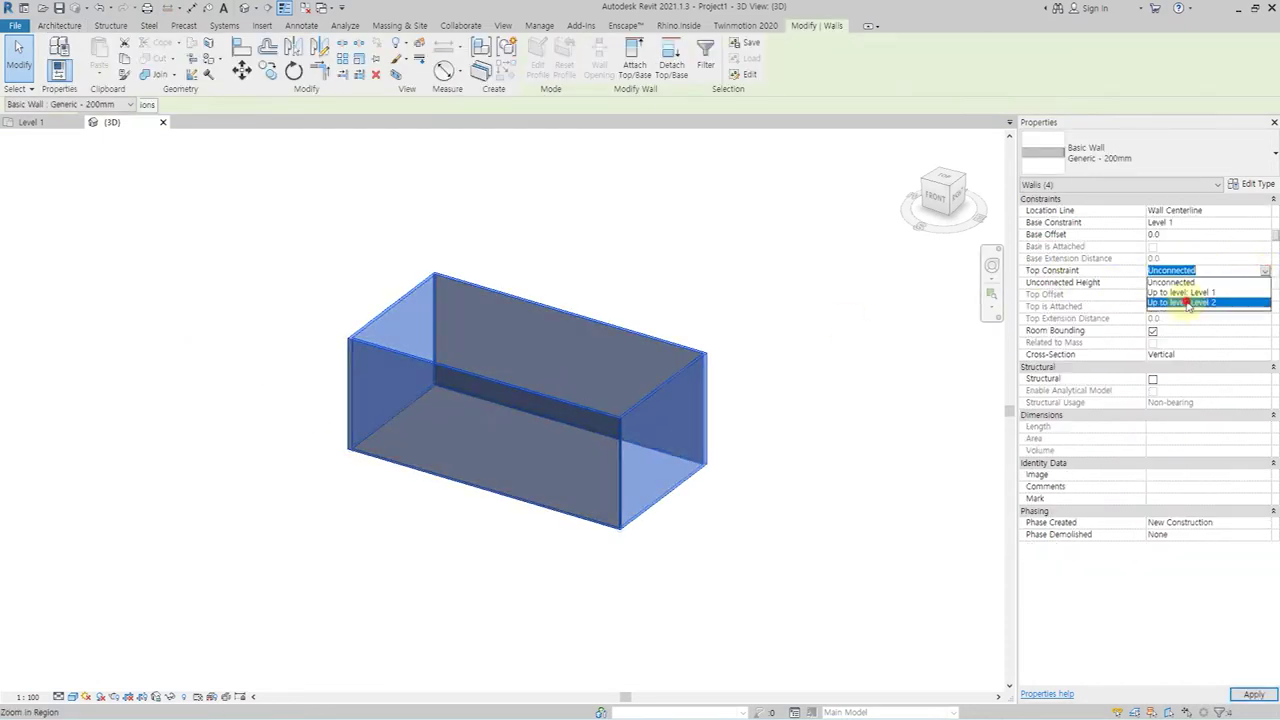
click(1188, 302)
click(780, 392)
shift+middle_drag(563, 372, 558, 375)
click(540, 26)
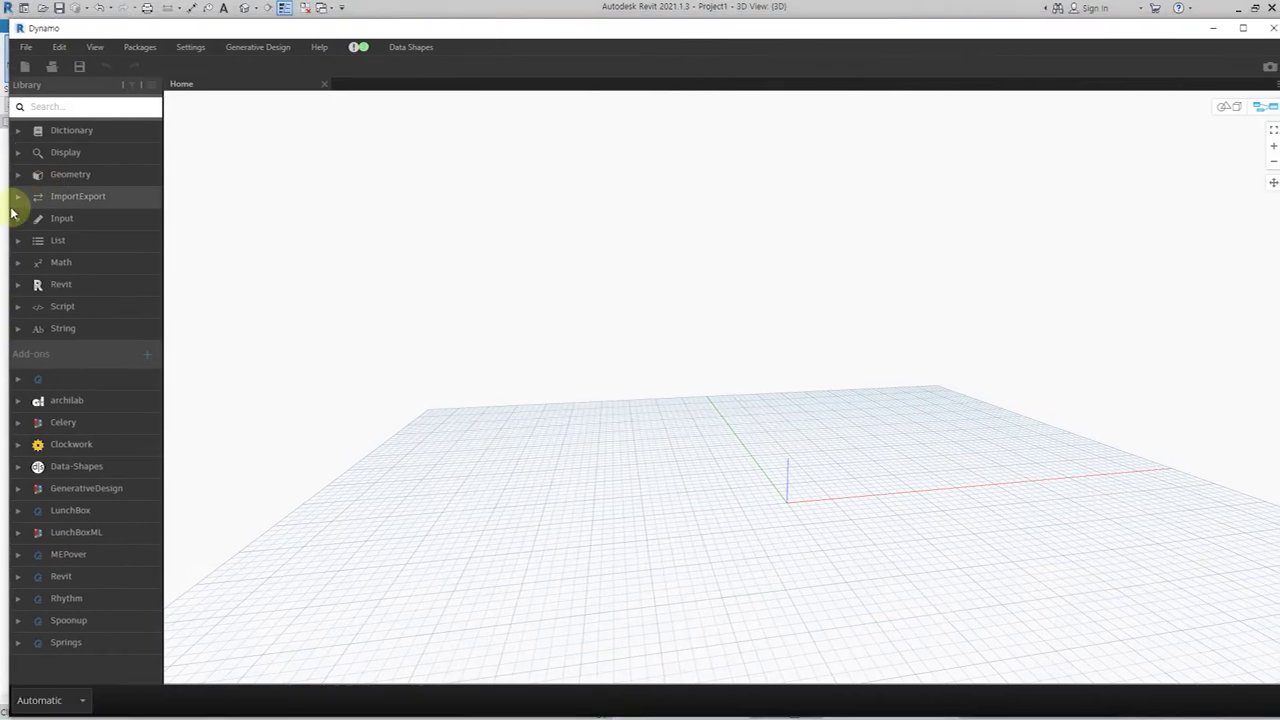
Arrange the Dynamo window beside Revit so the wall box is visible.
drag(10, 213, 565, 211)
drag(913, 30, 877, 27)
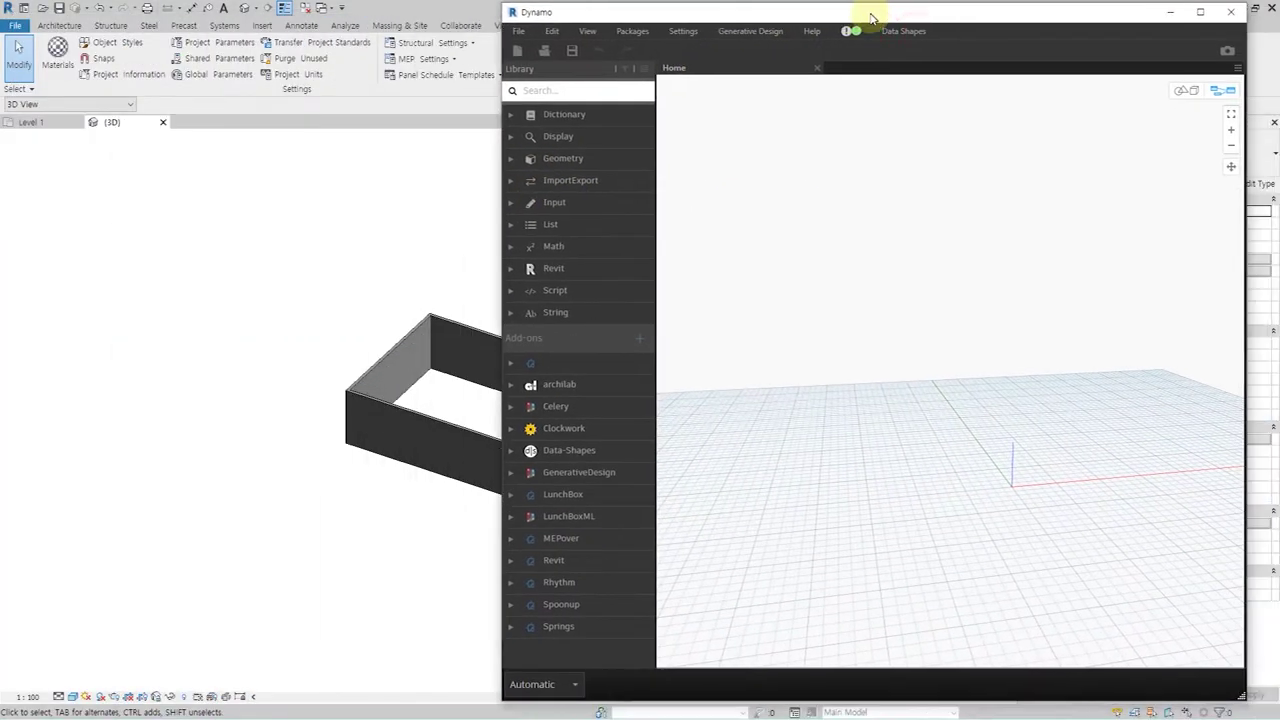
middle_drag(423, 291, 233, 275)
Add a Select Edge node and paste a copy below it.
click(829, 357)
right_click(789, 340)
text(select ed)
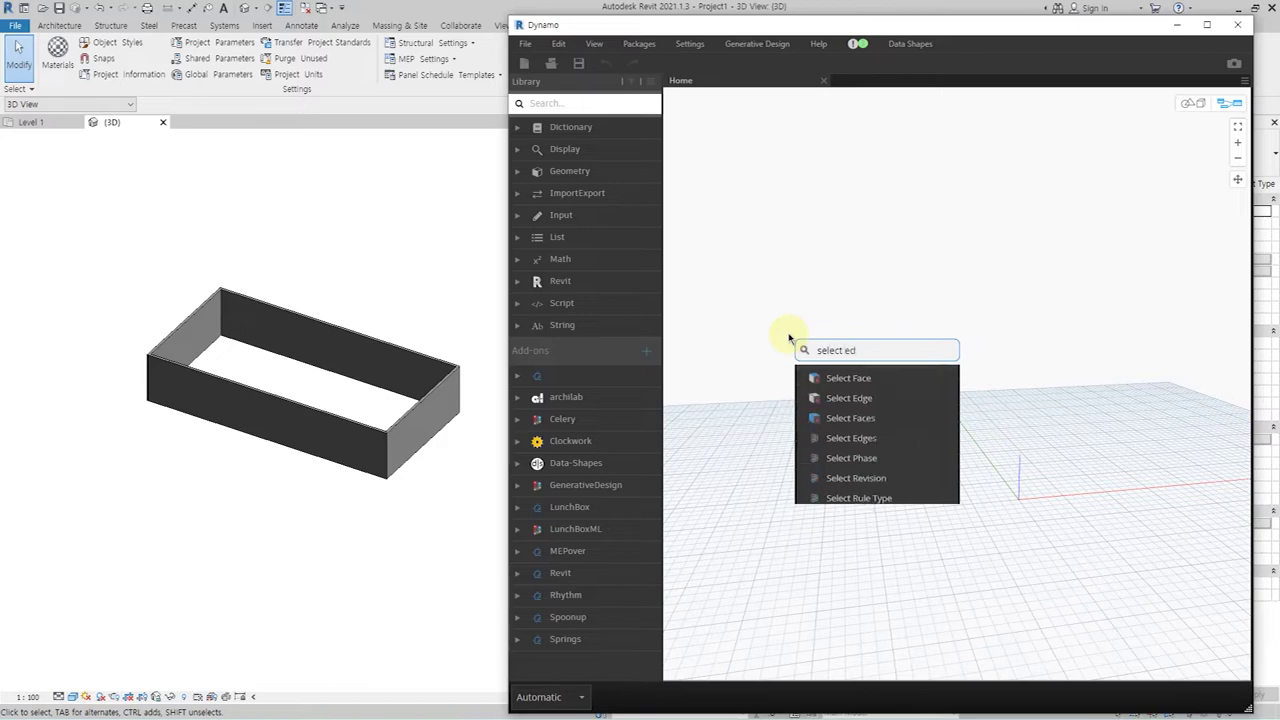
click(862, 402)
drag(897, 411, 832, 304)
key(ctrl+c)
key(ctrl+v)
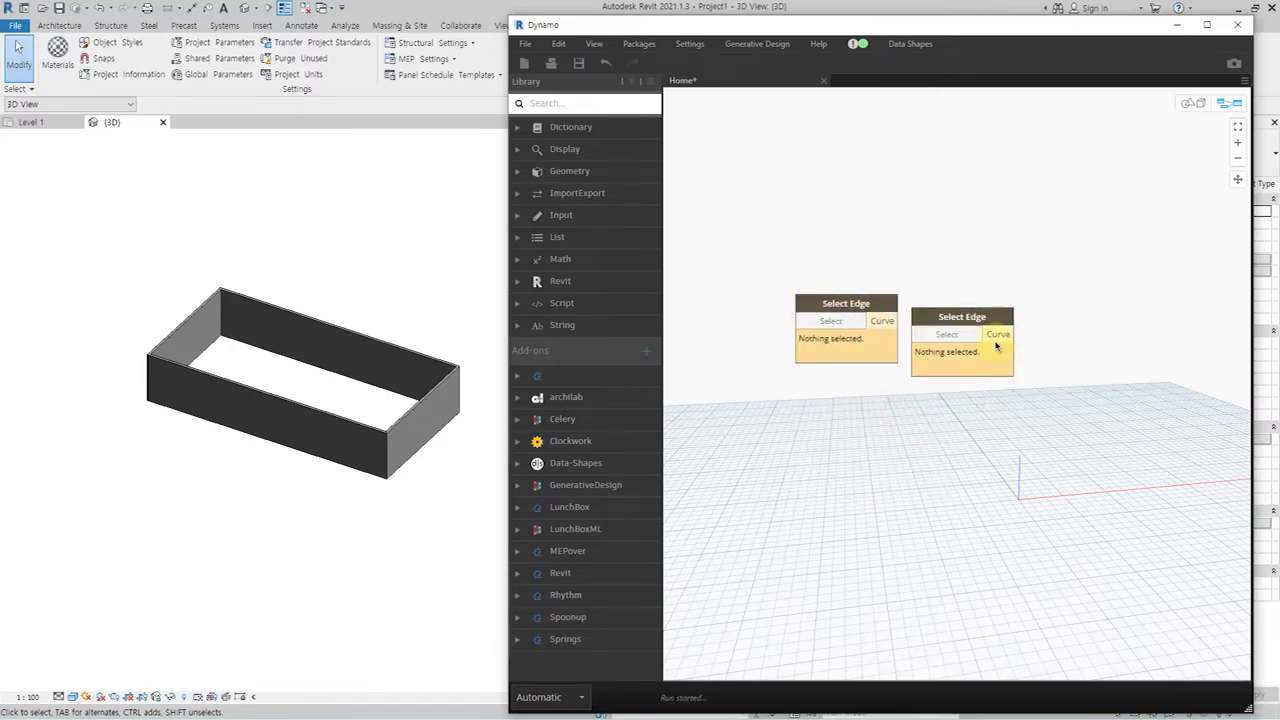
mouse_move(953, 314)
mouse_down()
mouse_move(895, 411)
mouse_move(826, 461)
mouse_up()
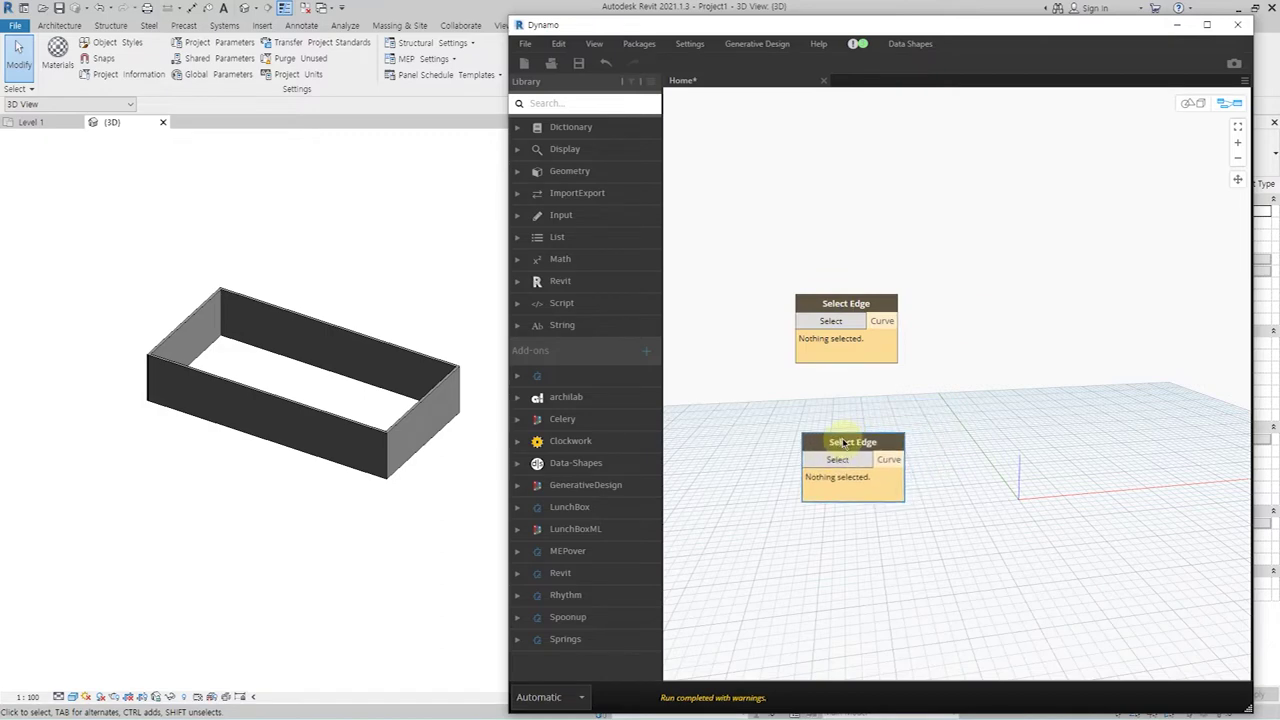
Assign a top wall edge to each Select Edge node by picking them in Revit.
click(836, 322)
scroll(400, 363, up, 2)
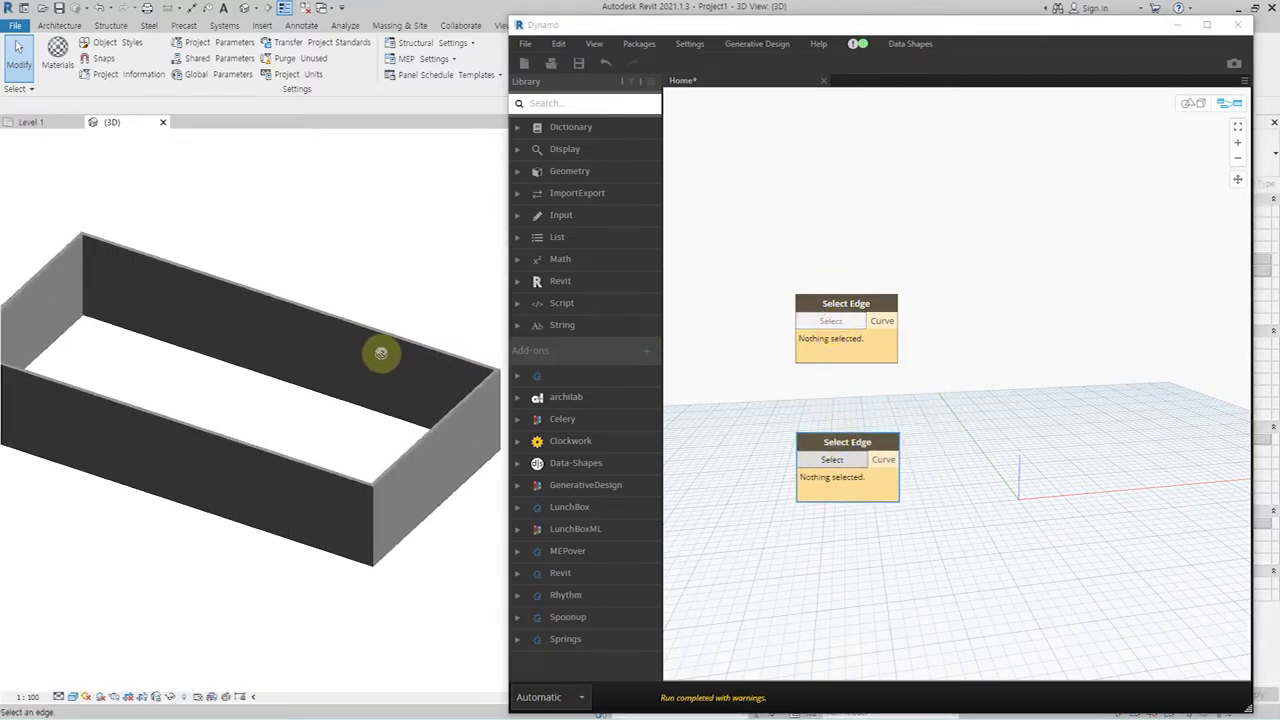
scroll(380, 350, up, 3)
scroll(380, 338, up, 2)
click(380, 313)
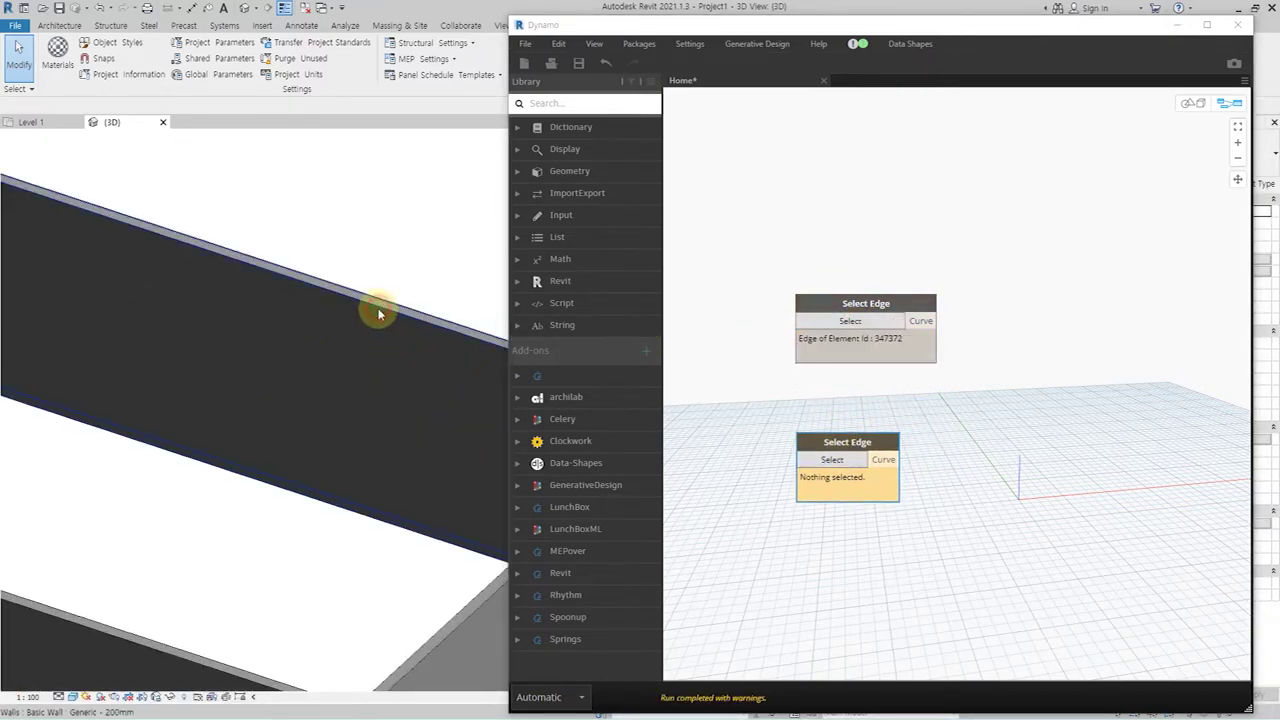
click(830, 460)
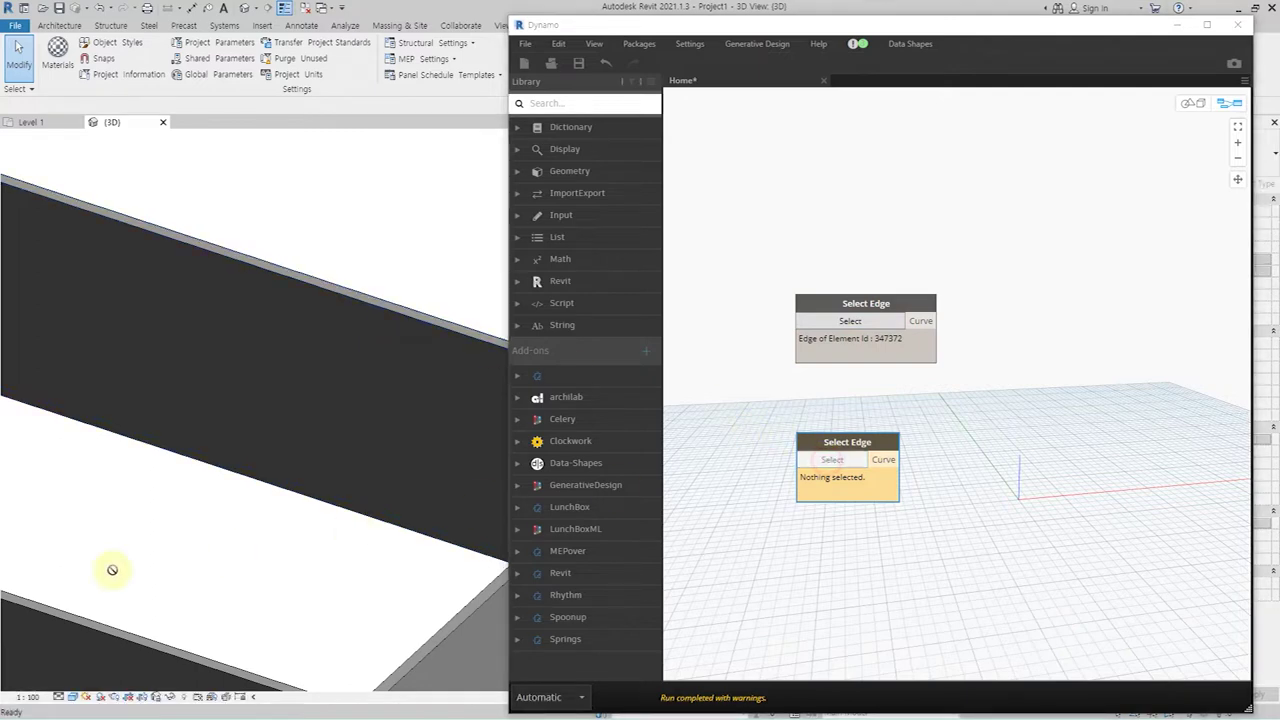
click(139, 630)
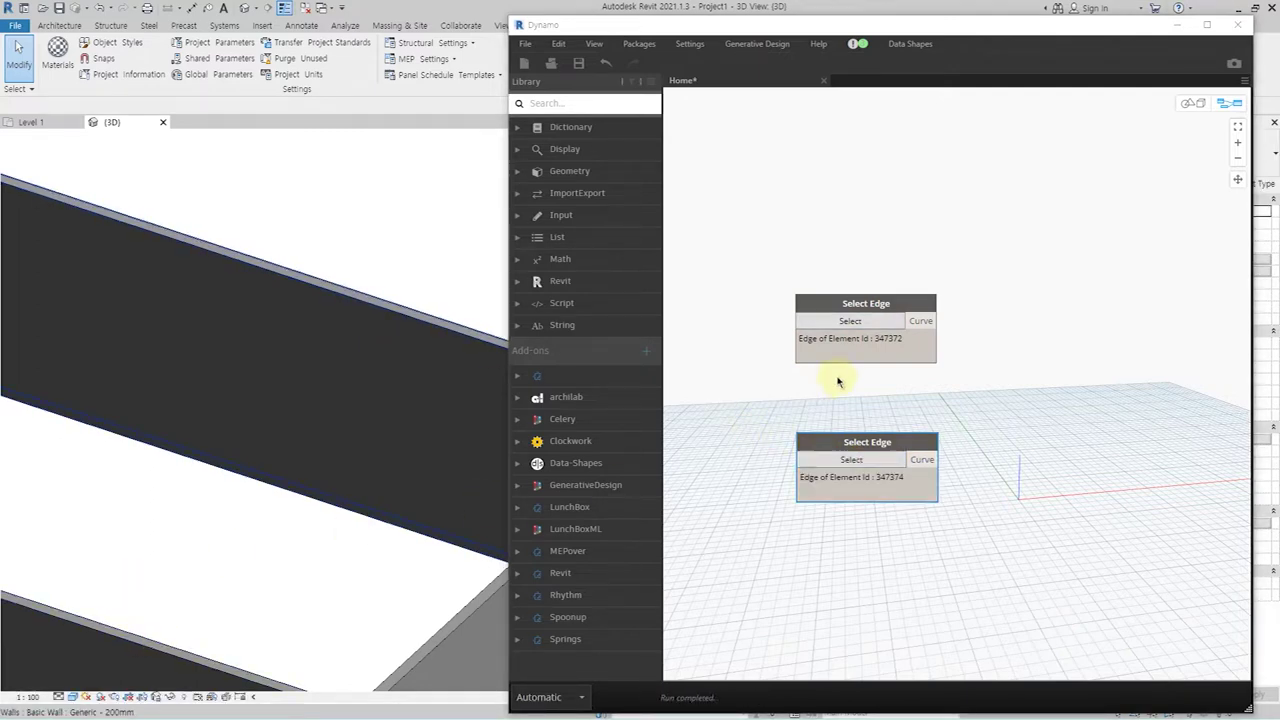
scroll(768, 322, down, 2)
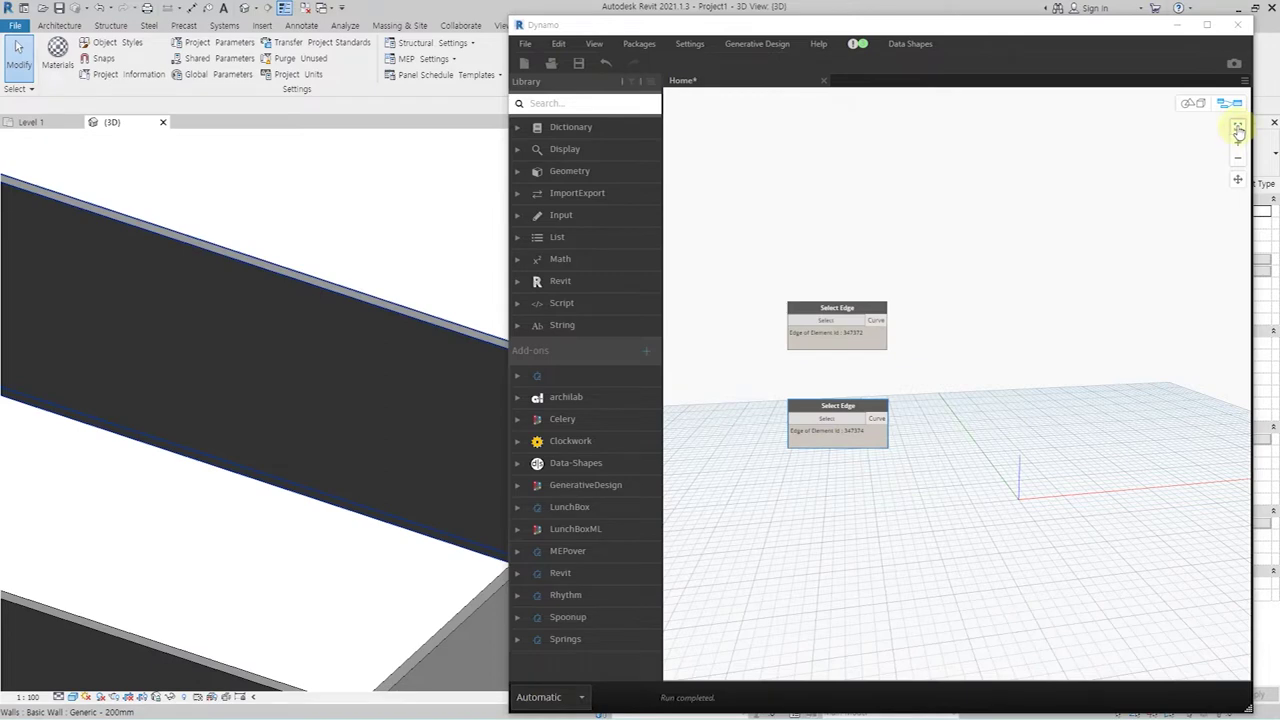
Zoom the background 3D preview to fit both edge lines, then return to the graph.
click(594, 43)
mouse_move(642, 126)
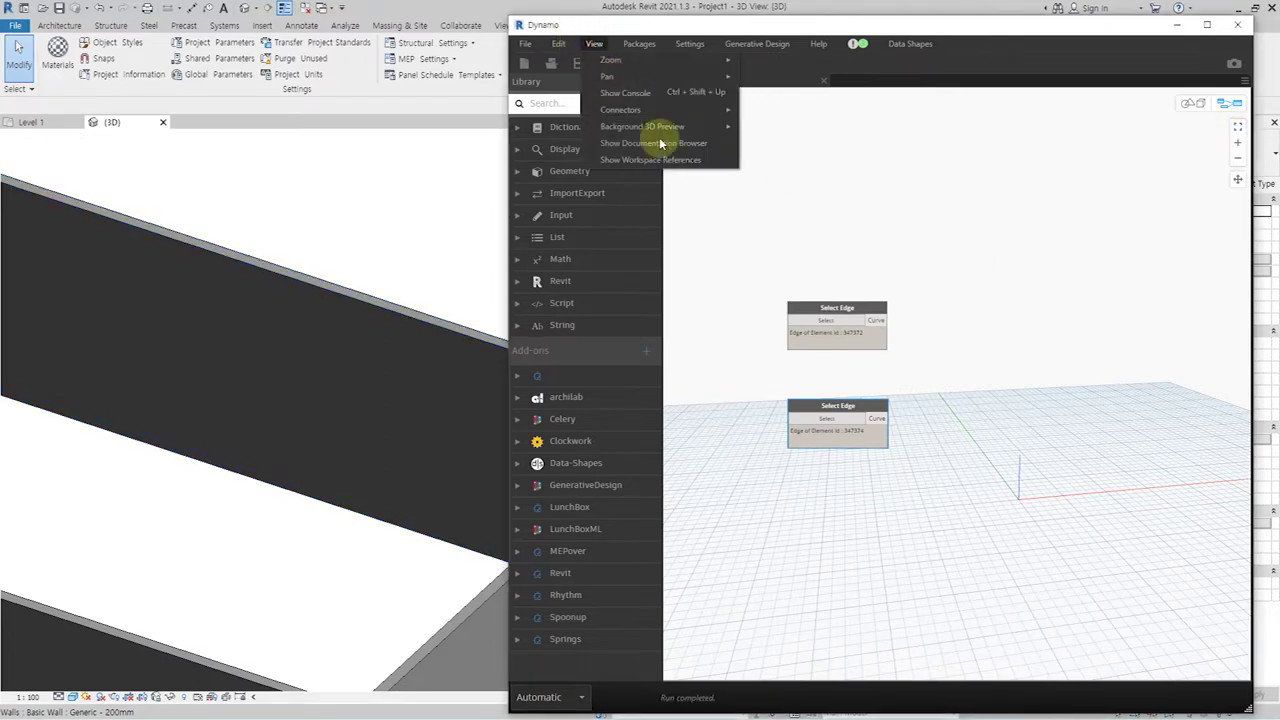
click(822, 160)
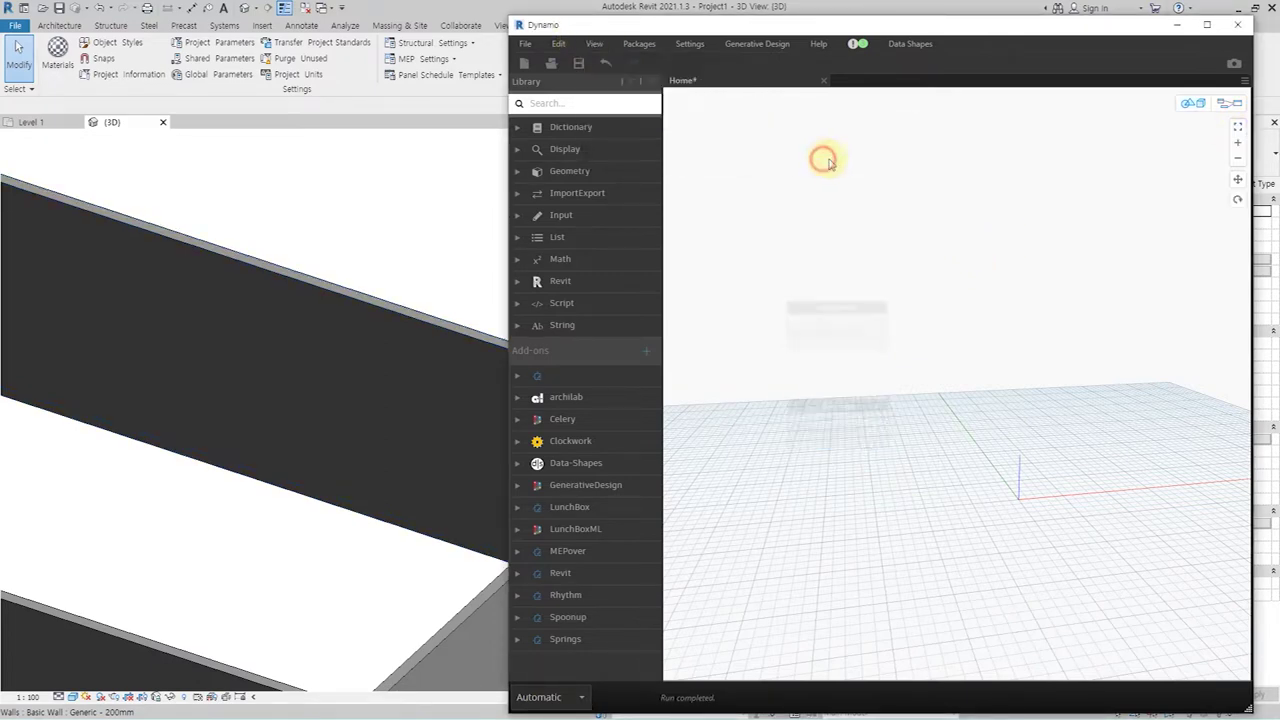
click(1238, 127)
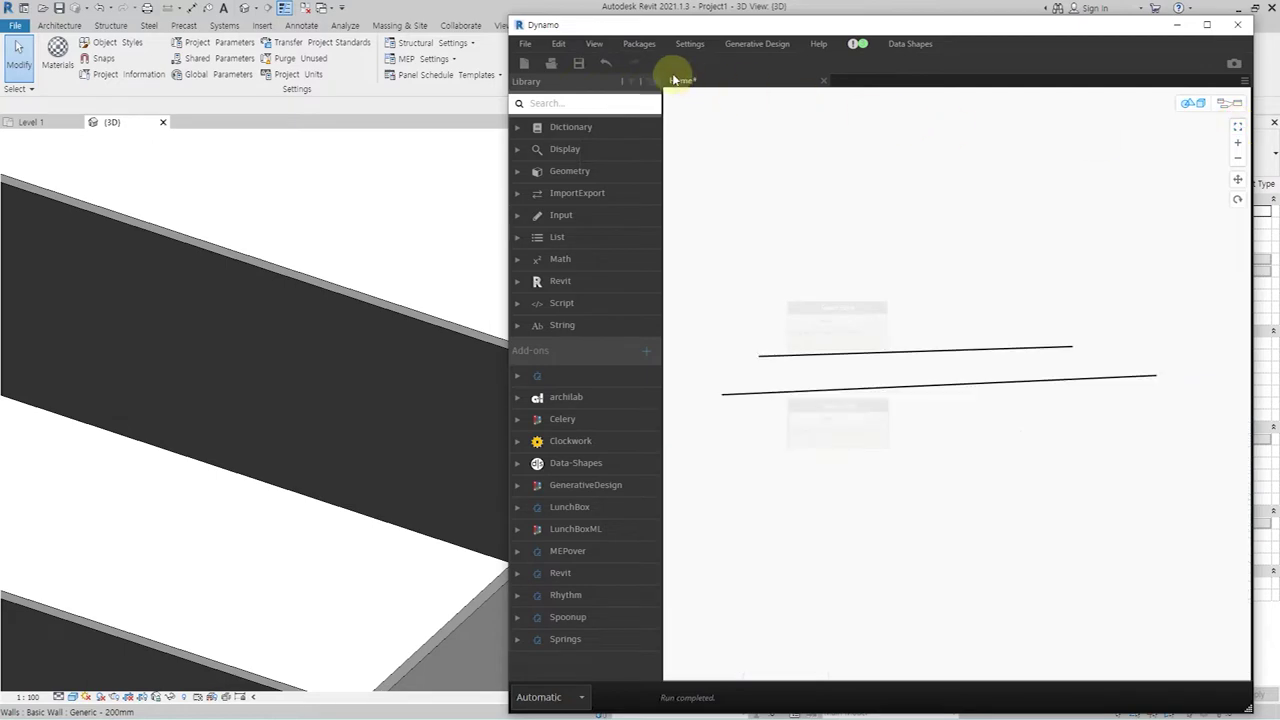
click(594, 44)
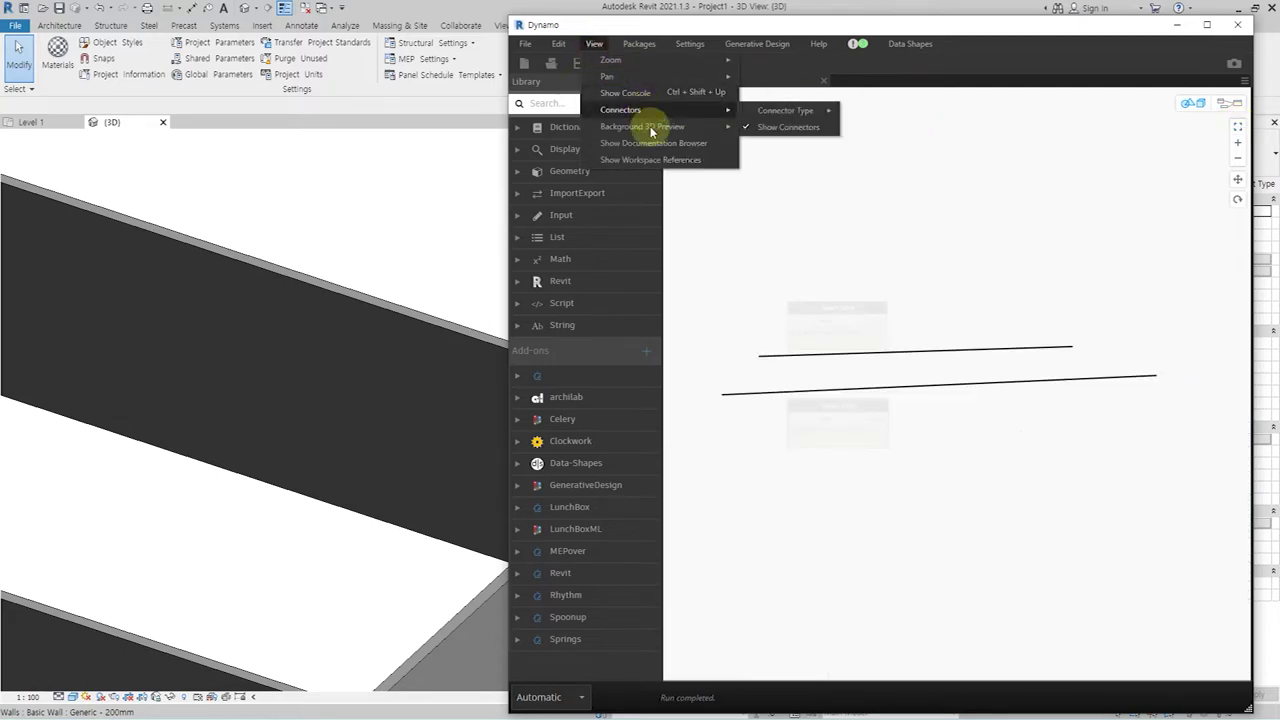
mouse_move(642, 126)
click(843, 162)
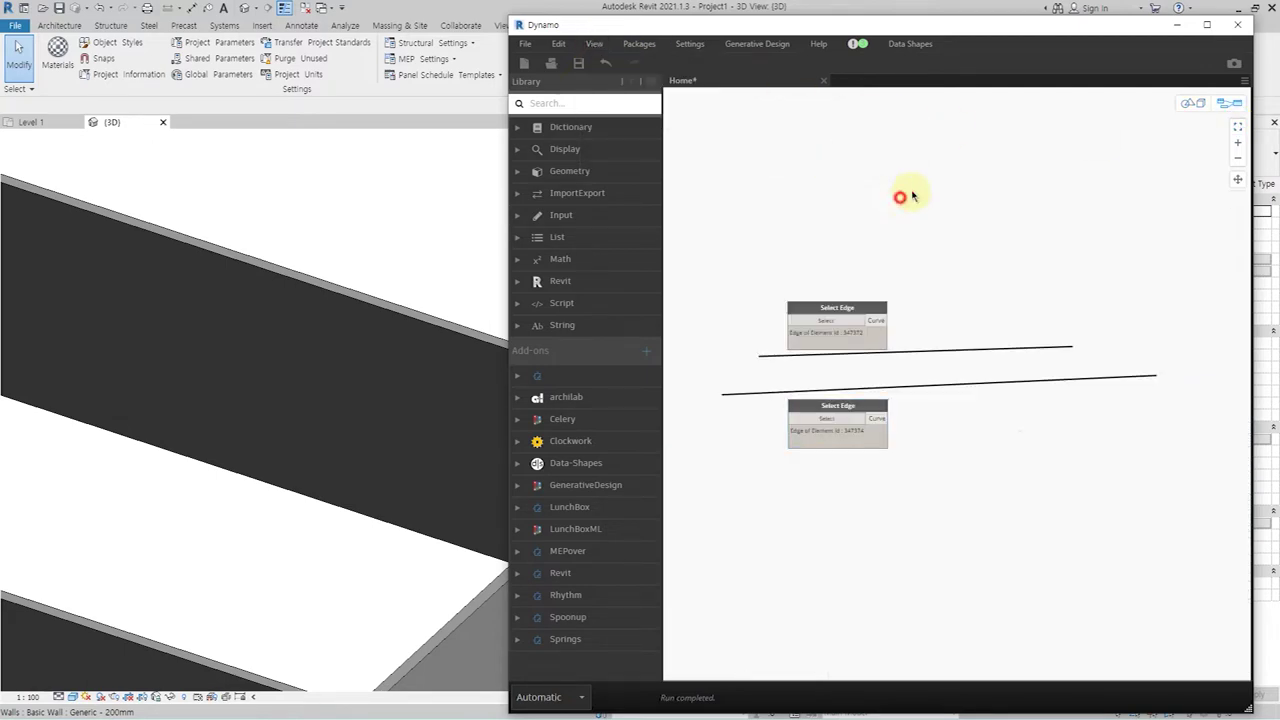
Maximise Dynamo, zoom in, and pin the top Select Edge node's Line preview.
click(1207, 26)
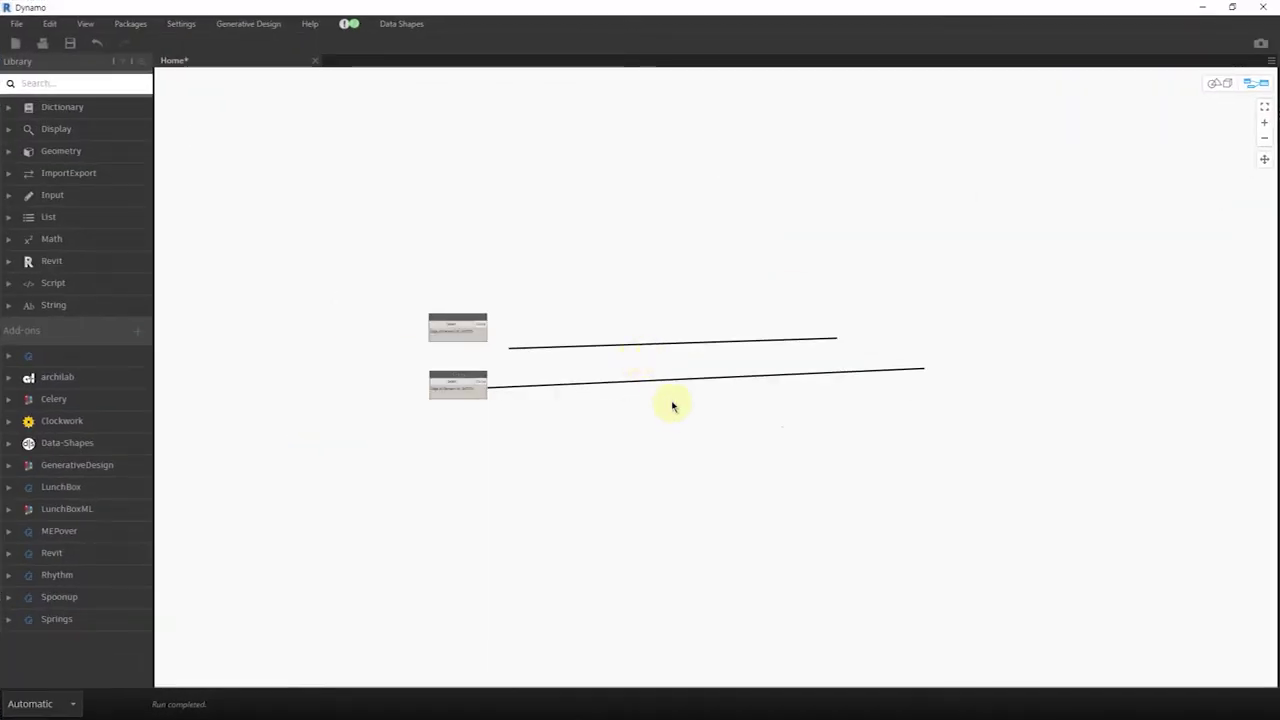
right_click(643, 413)
scroll(503, 363, up, 3)
scroll(500, 368, up, 3)
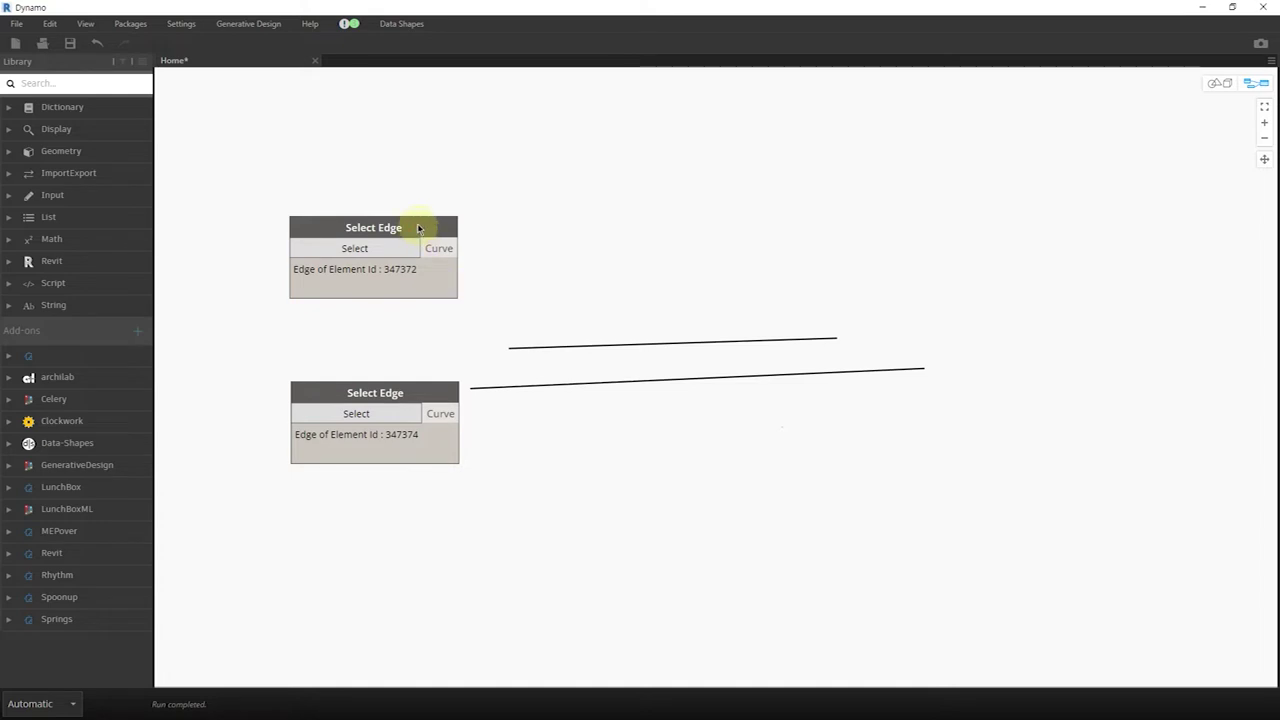
drag(418, 228, 416, 166)
mouse_move(372, 251)
click(440, 251)
Add a Curve.PointAtParameter node fed by the top Select Edge.
right_click(719, 226)
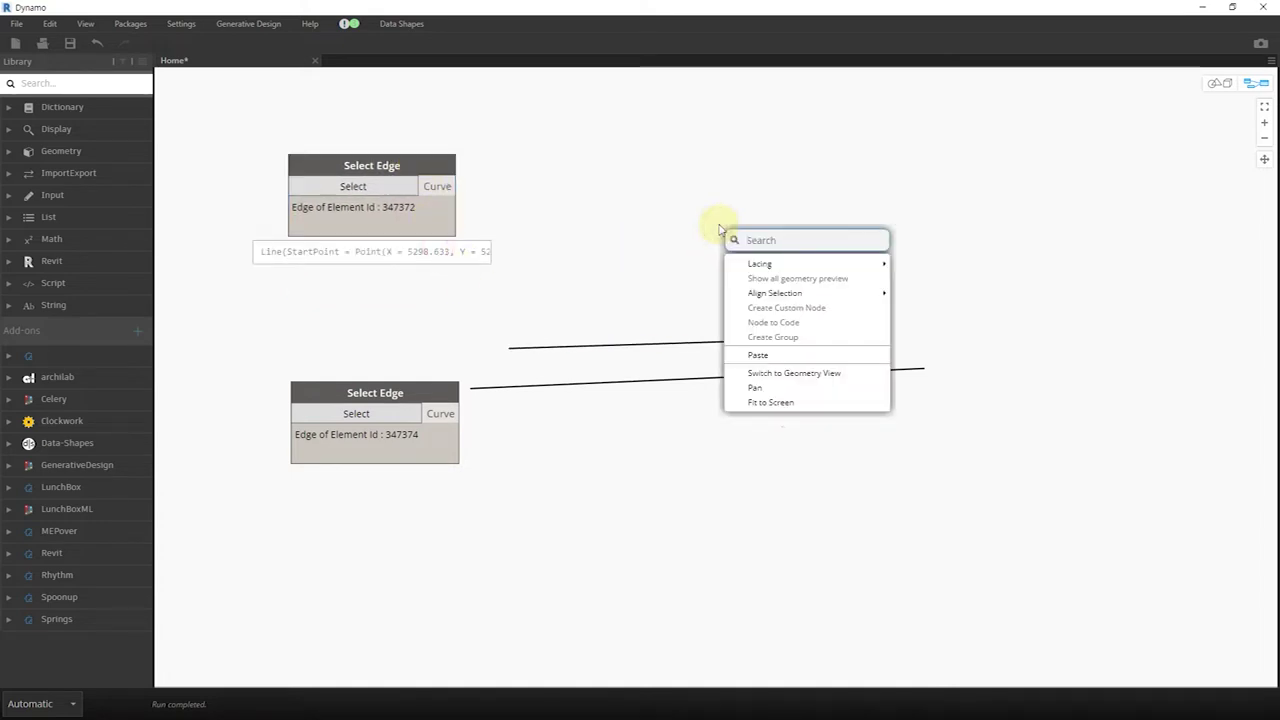
text(pointat)
click(825, 295)
mouse_move(889, 303)
mouse_down()
mouse_move(689, 211)
mouse_move(689, 190)
mouse_up()
click(655, 204)
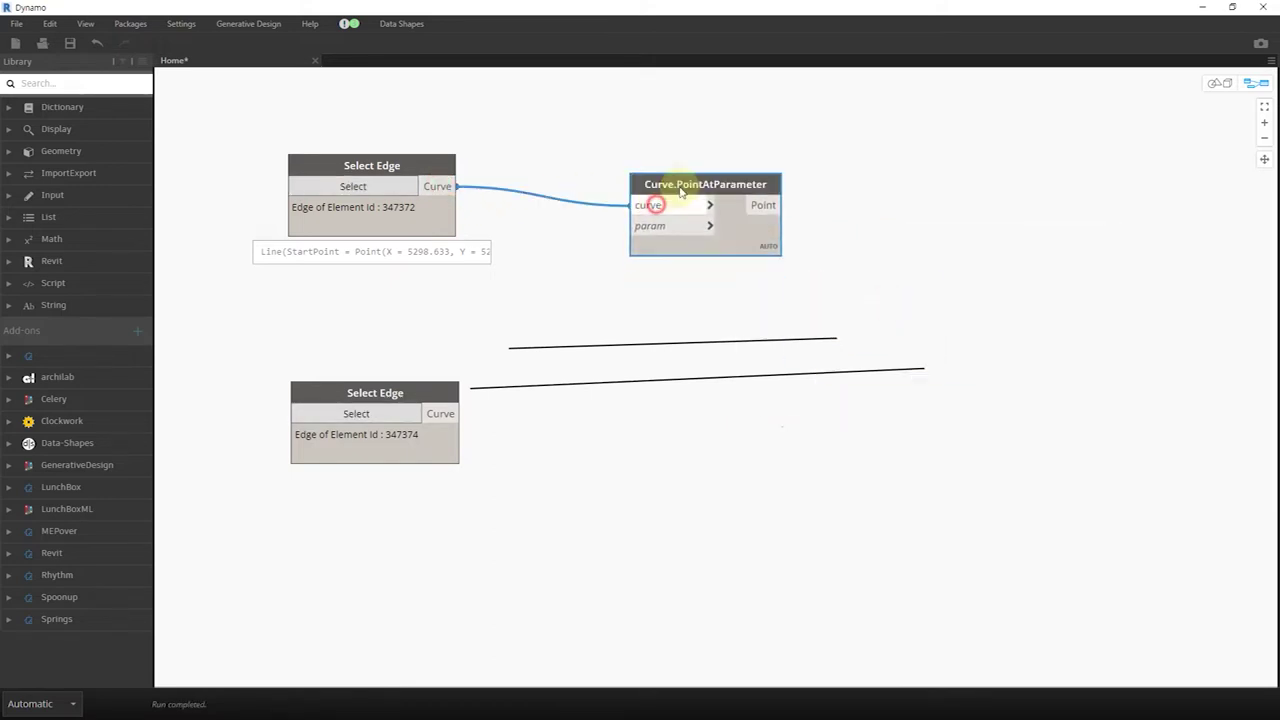
Duplicate Curve.PointAtParameter for the lower edge, tidy the nodes, and start a range Code Block.
key(ctrl+c)
key(ctrl+v)
drag(855, 216, 799, 425)
click(460, 413)
click(727, 446)
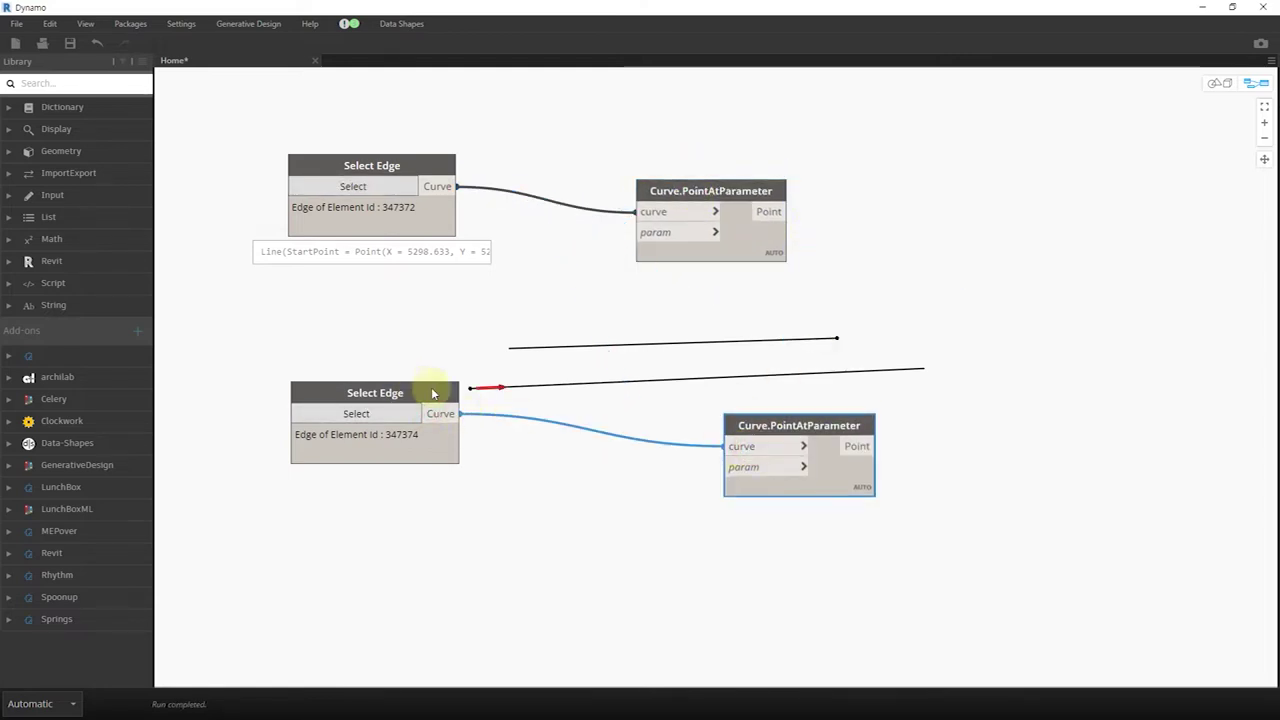
drag(422, 390, 409, 397)
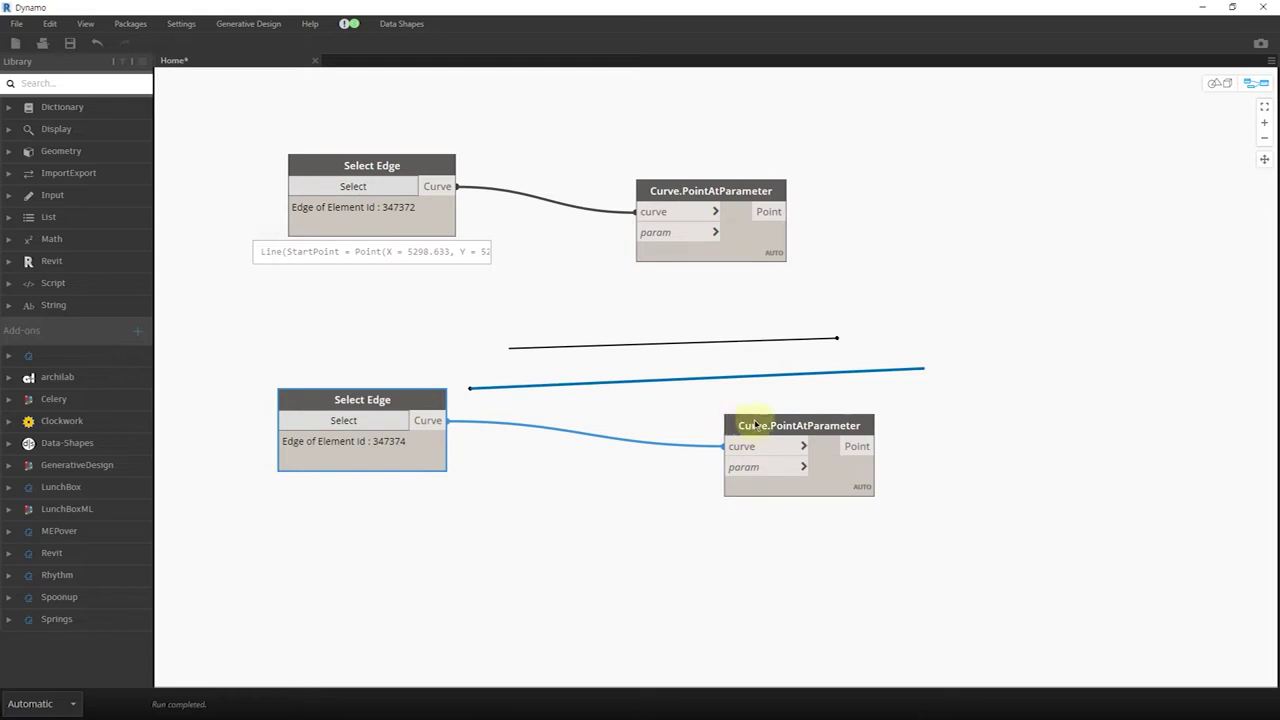
drag(753, 425, 685, 439)
drag(375, 165, 335, 151)
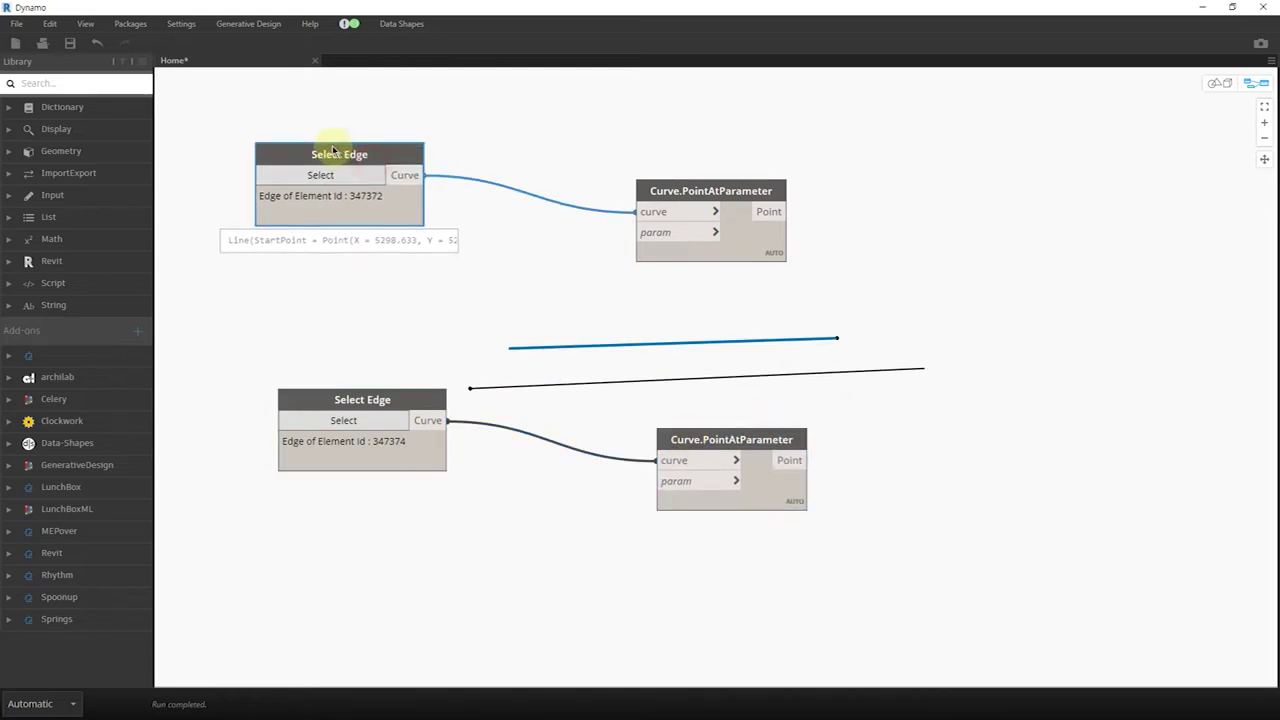
double_click(440, 296)
text(0..1..n+1)
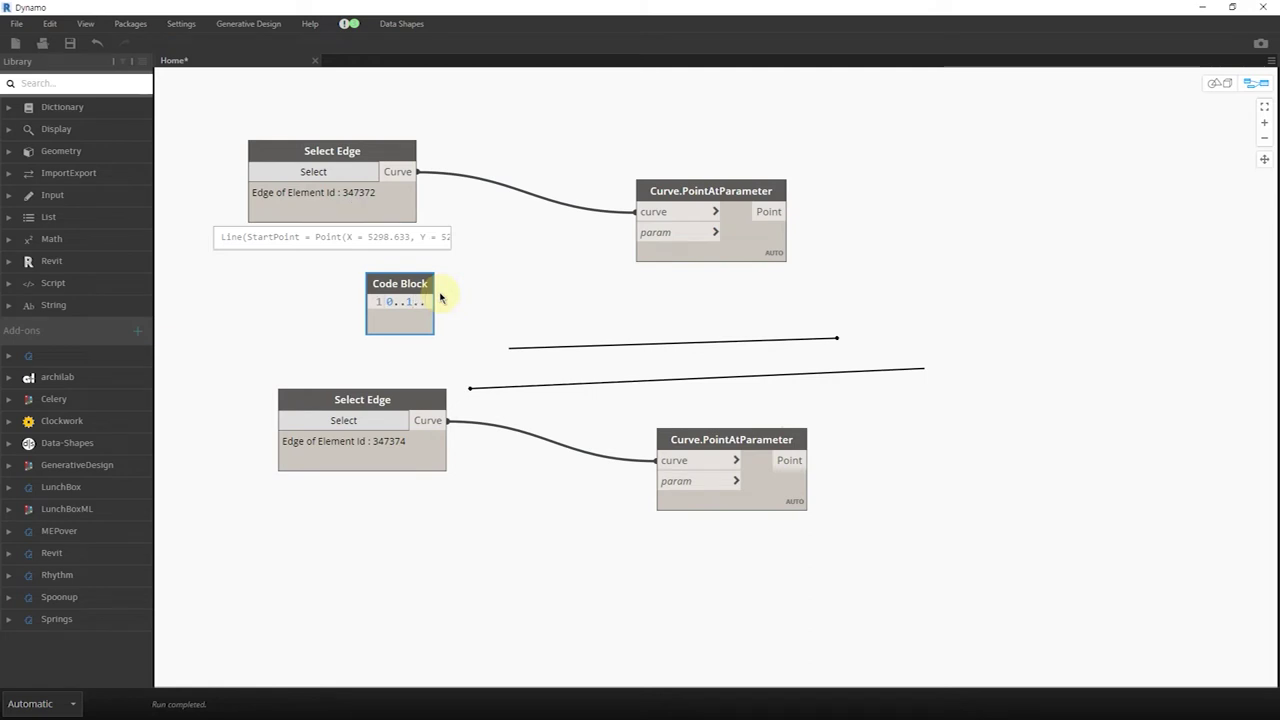
Commit the range Code Block and wire it to both param inputs.
click(524, 314)
mouse_move(468, 283)
mouse_down()
mouse_move(517, 283)
mouse_move(636, 232)
mouse_up()
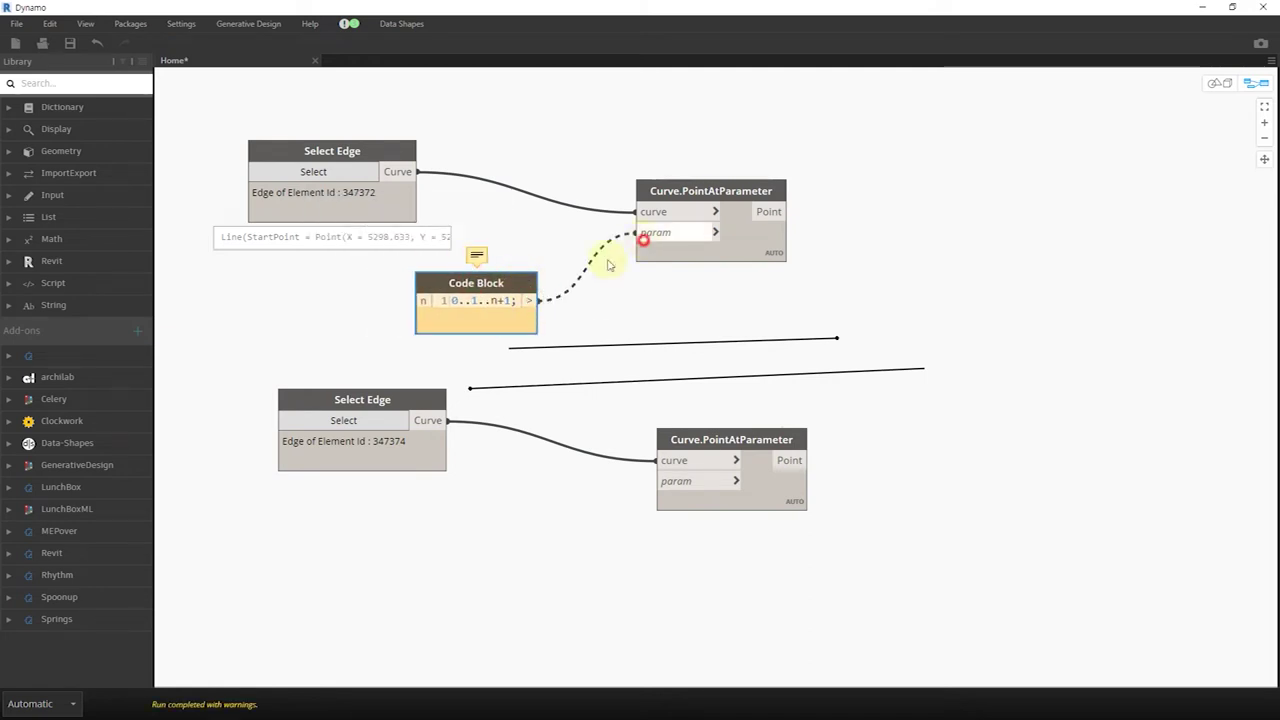
click(656, 481)
Add a Code Block with the value 5 and feed it into the range's n input.
double_click(271, 289)
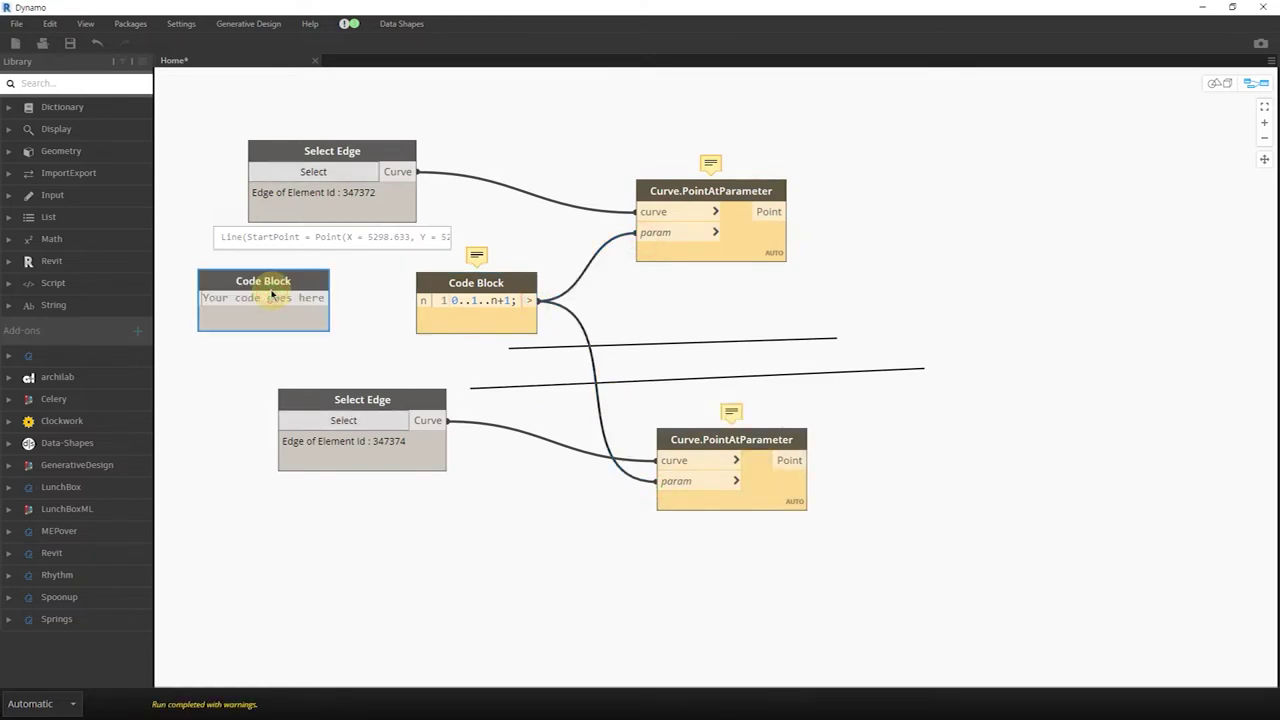
text(1.5)
click(298, 311)
drag(257, 281, 303, 284)
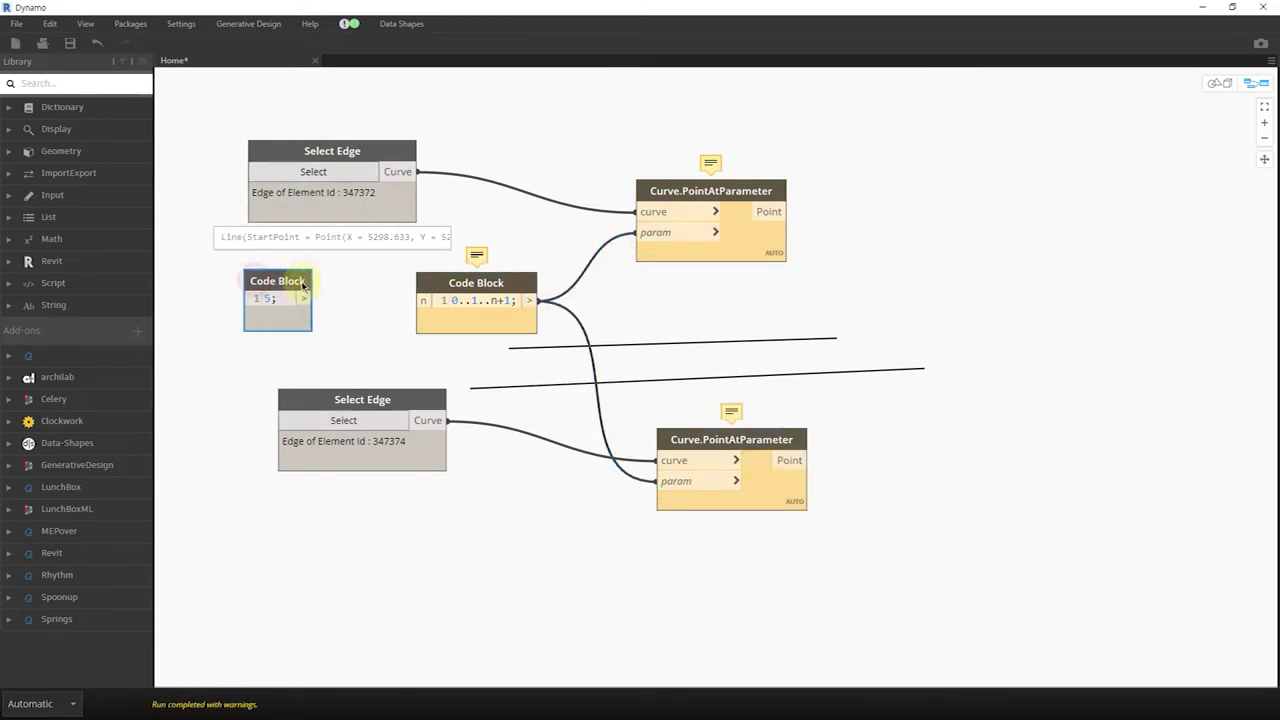
click(416, 302)
drag(390, 400, 349, 431)
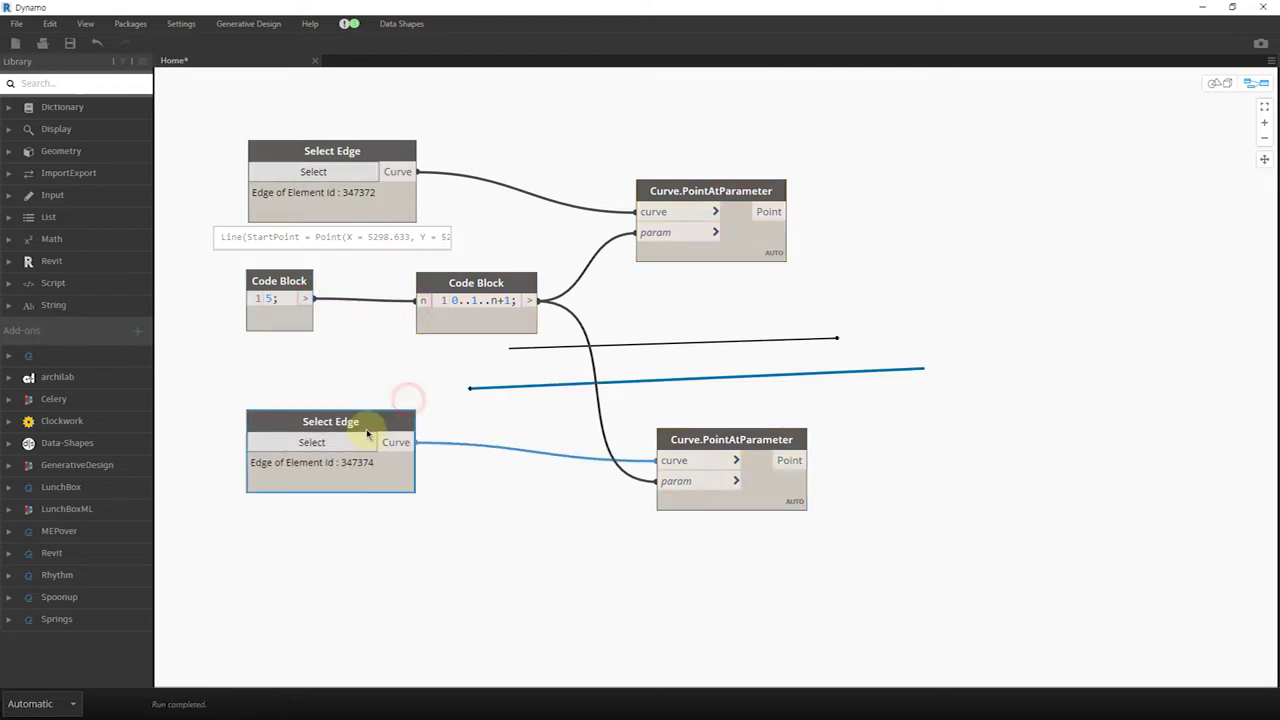
click(797, 527)
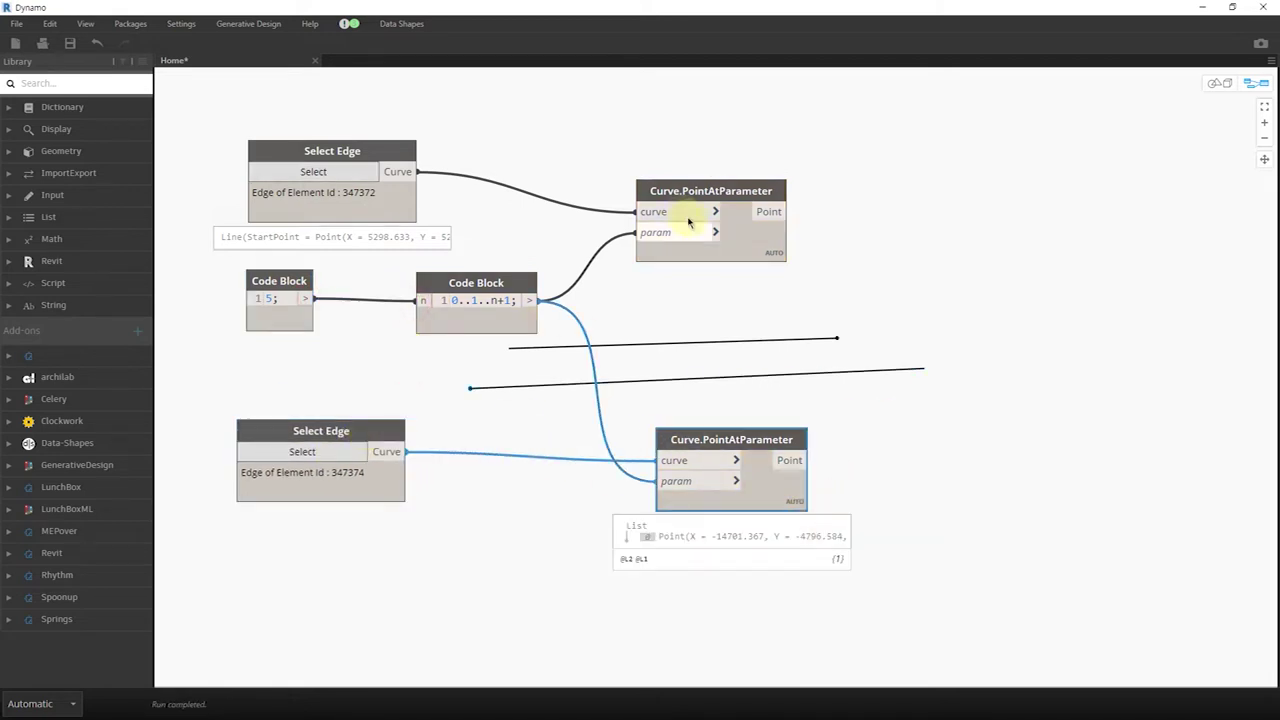
drag(731, 217, 735, 192)
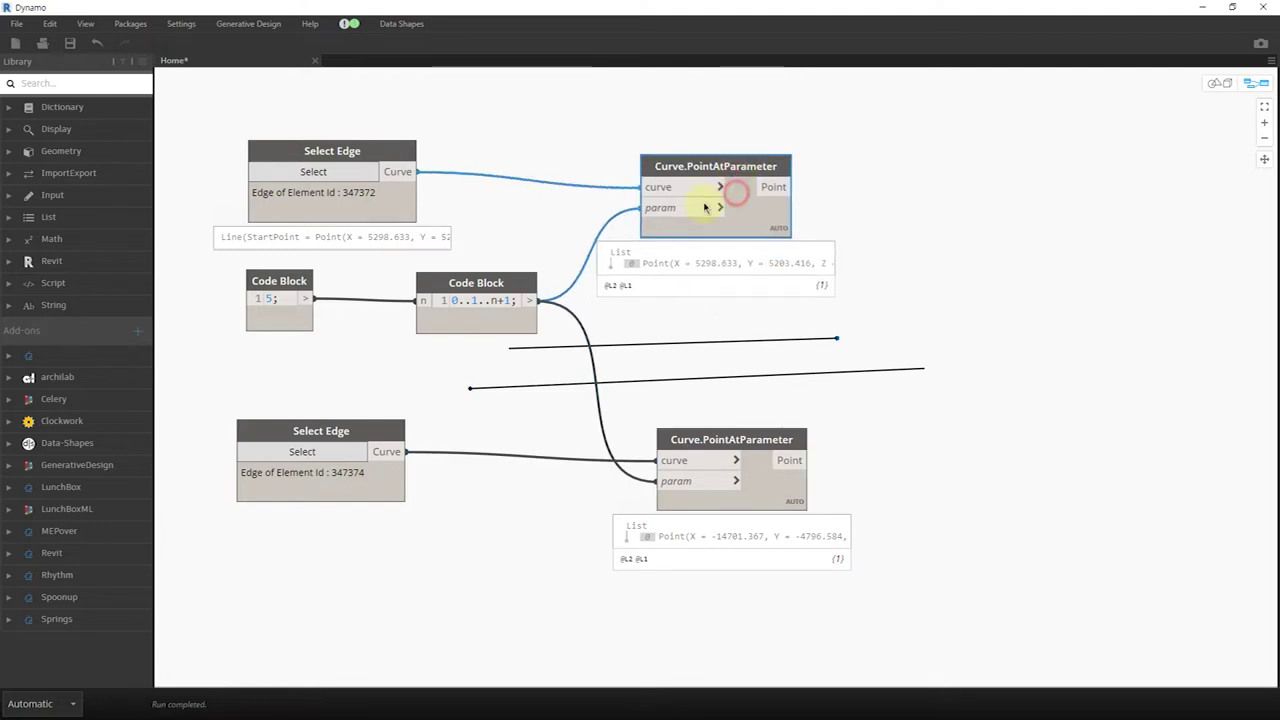
Change the range code to 0..1..#n+1 and tidy the node layout.
click(518, 333)
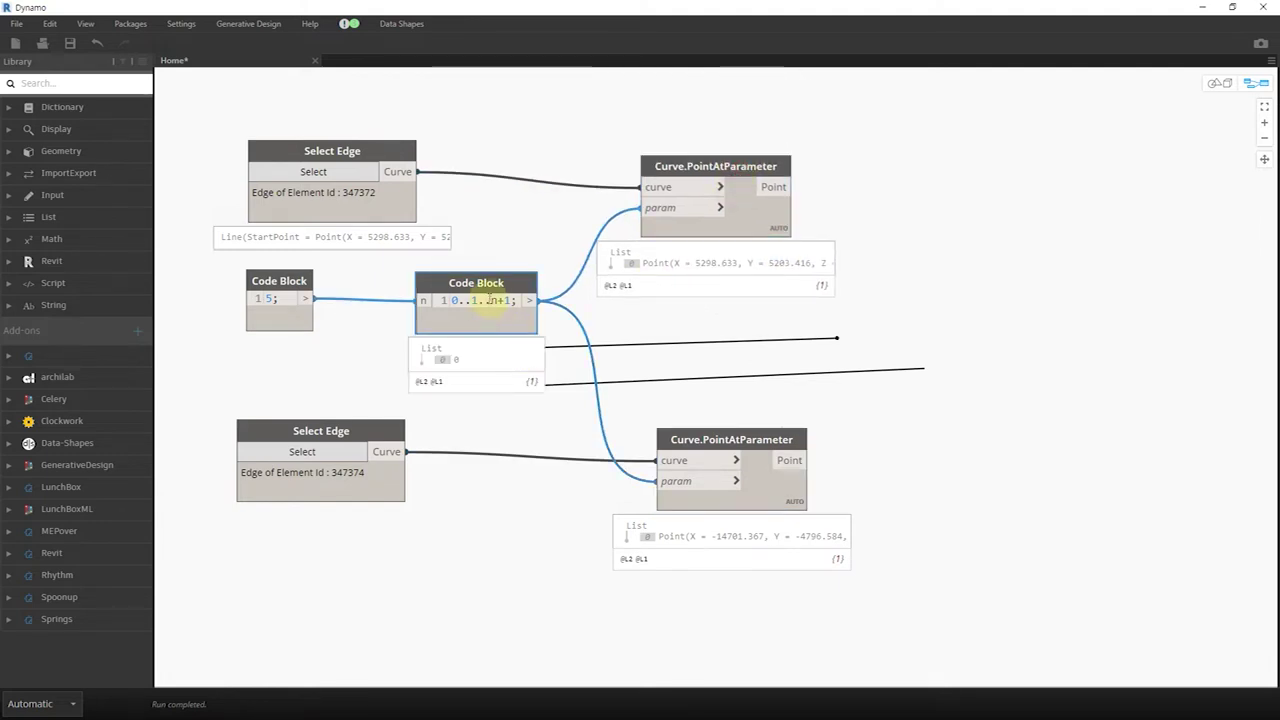
text(#)
mouse_move(636, 314)
mouse_down()
mouse_move(345, 425)
mouse_move(568, 288)
mouse_up()
drag(625, 352, 608, 278)
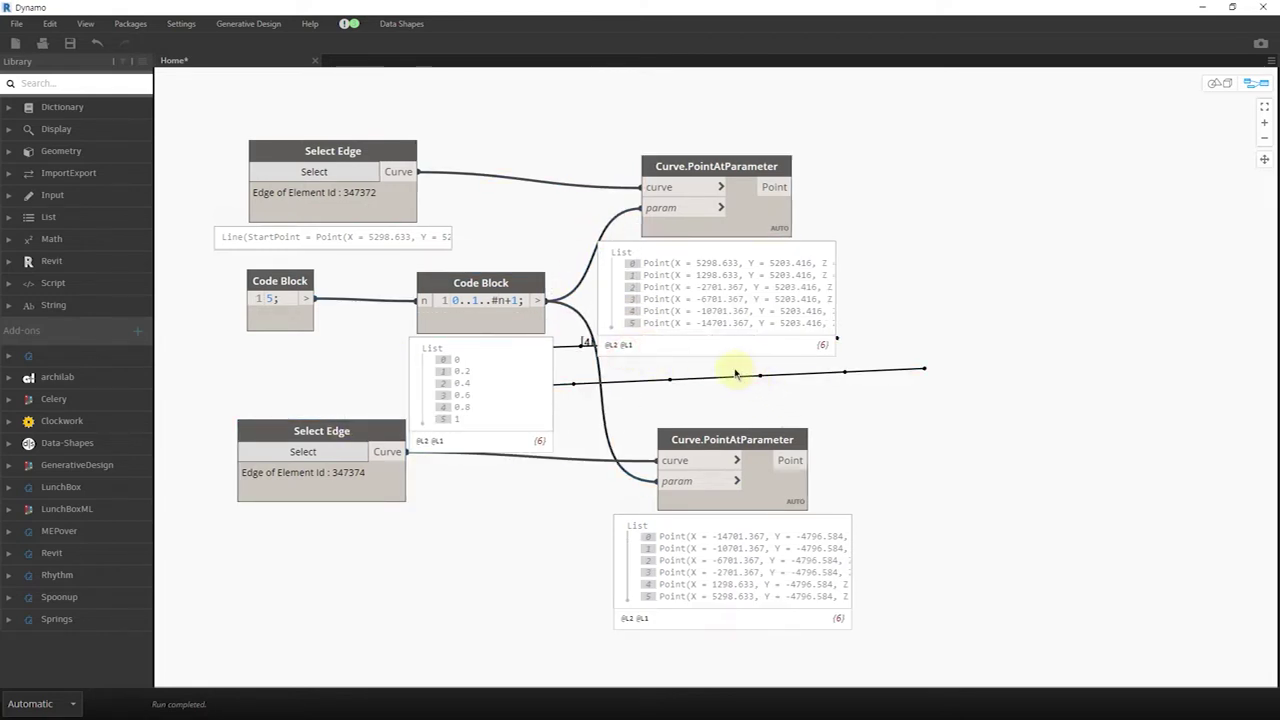
middle_drag(740, 385, 620, 313)
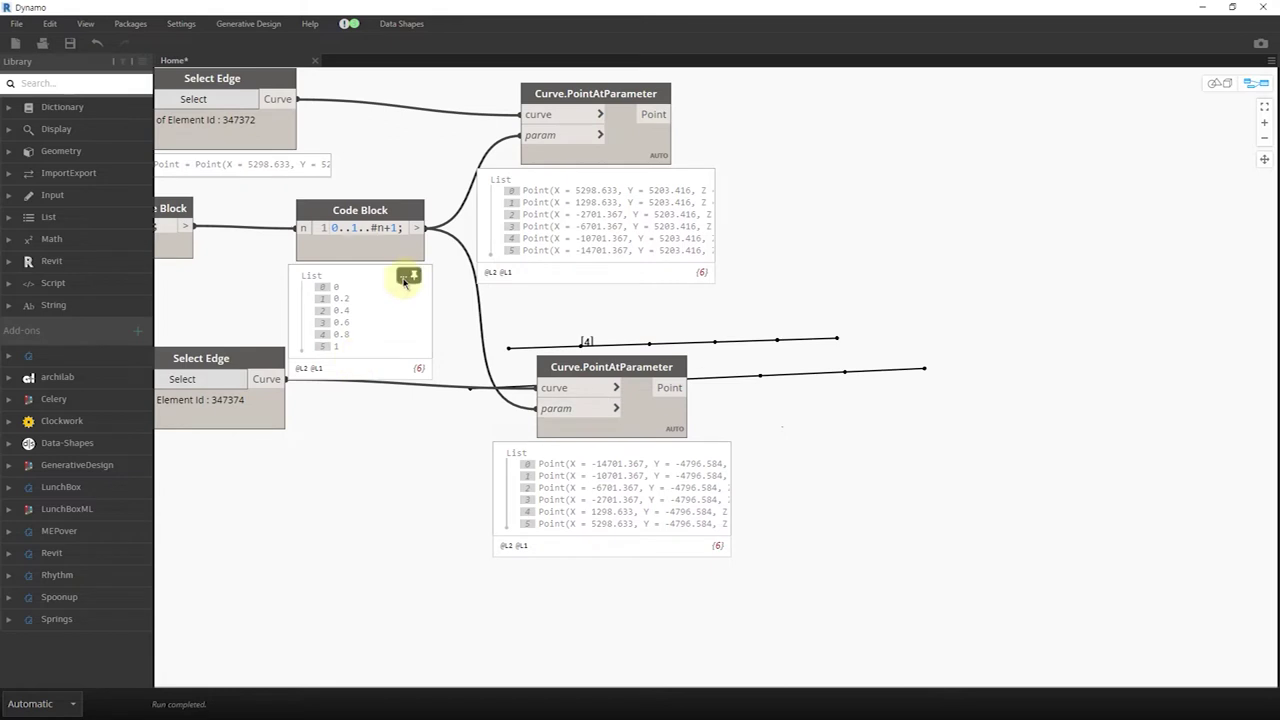
click(409, 278)
click(288, 162)
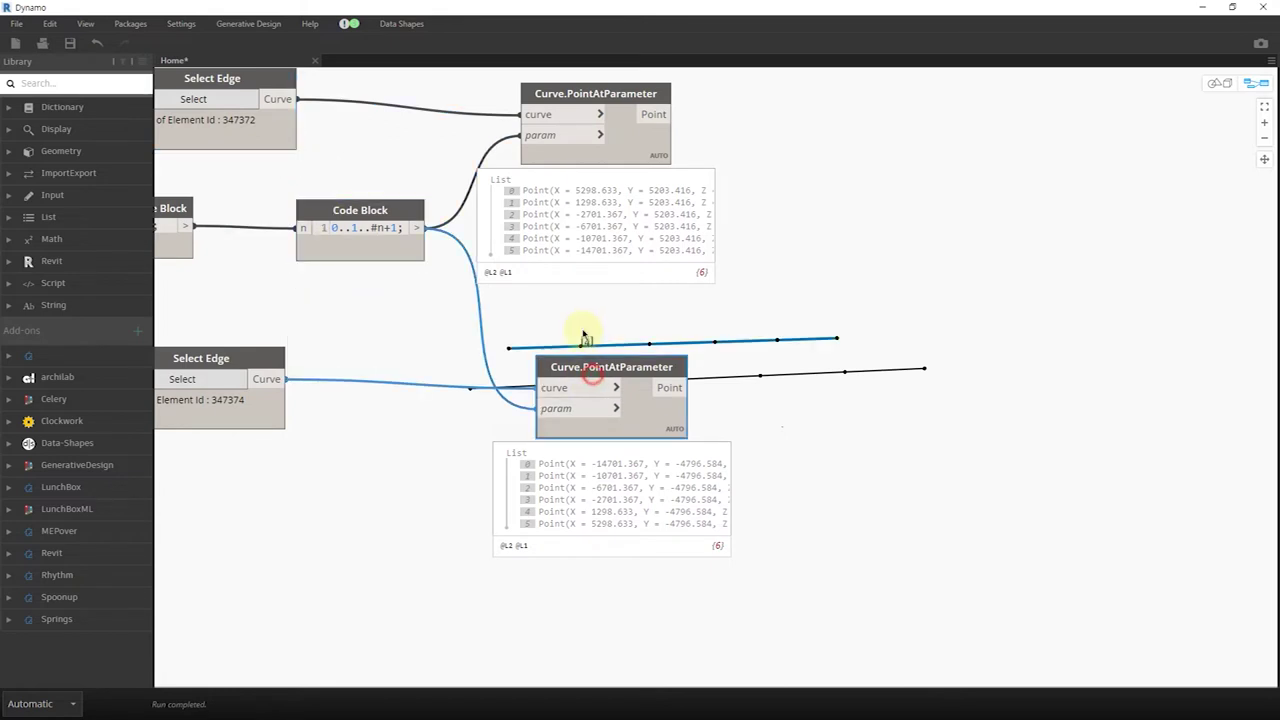
drag(588, 380, 561, 333)
Inspect the six points along each edge in the 3D preview.
scroll(732, 330, down, 3)
key(ctrl+b)
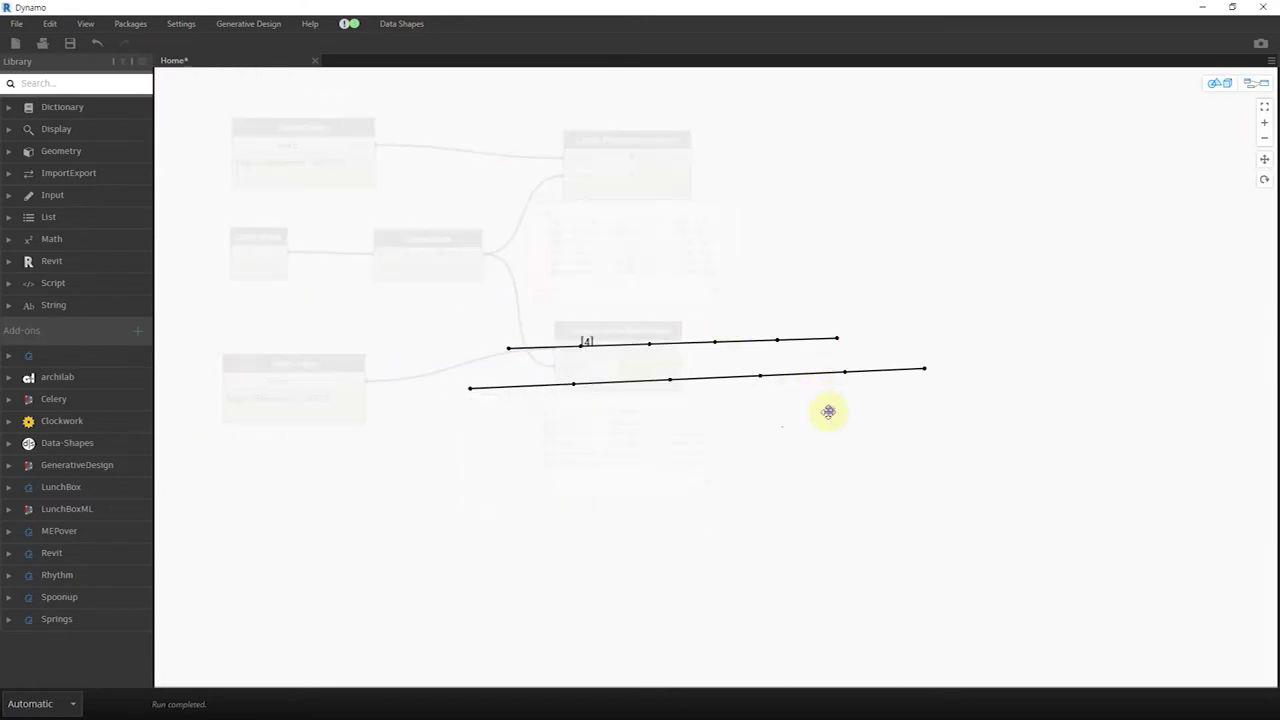
right_drag(829, 408, 811, 443)
key(ctrl+b)
mouse_move(783, 309)
middle_down()
mouse_move(669, 349)
mouse_move(606, 336)
middle_up()
Add Line.ByStartPointEndPoint joining the upper points to the lower points.
right_click(697, 303)
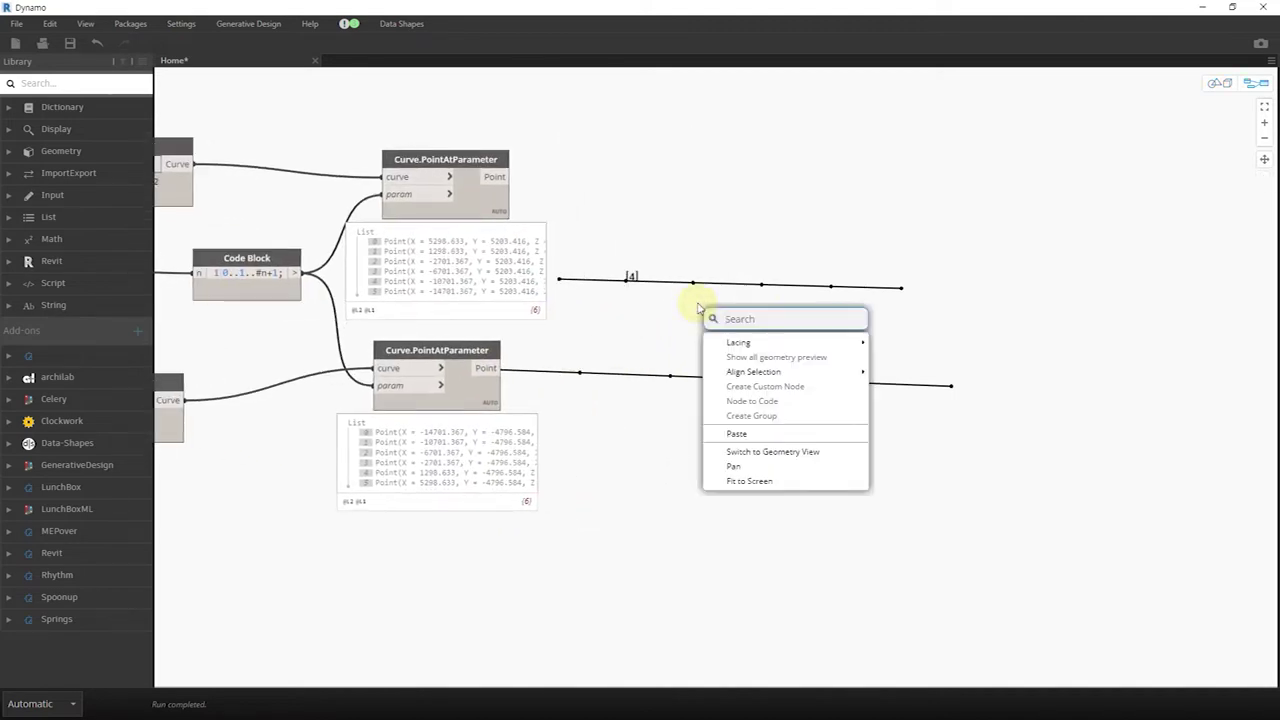
text(line)
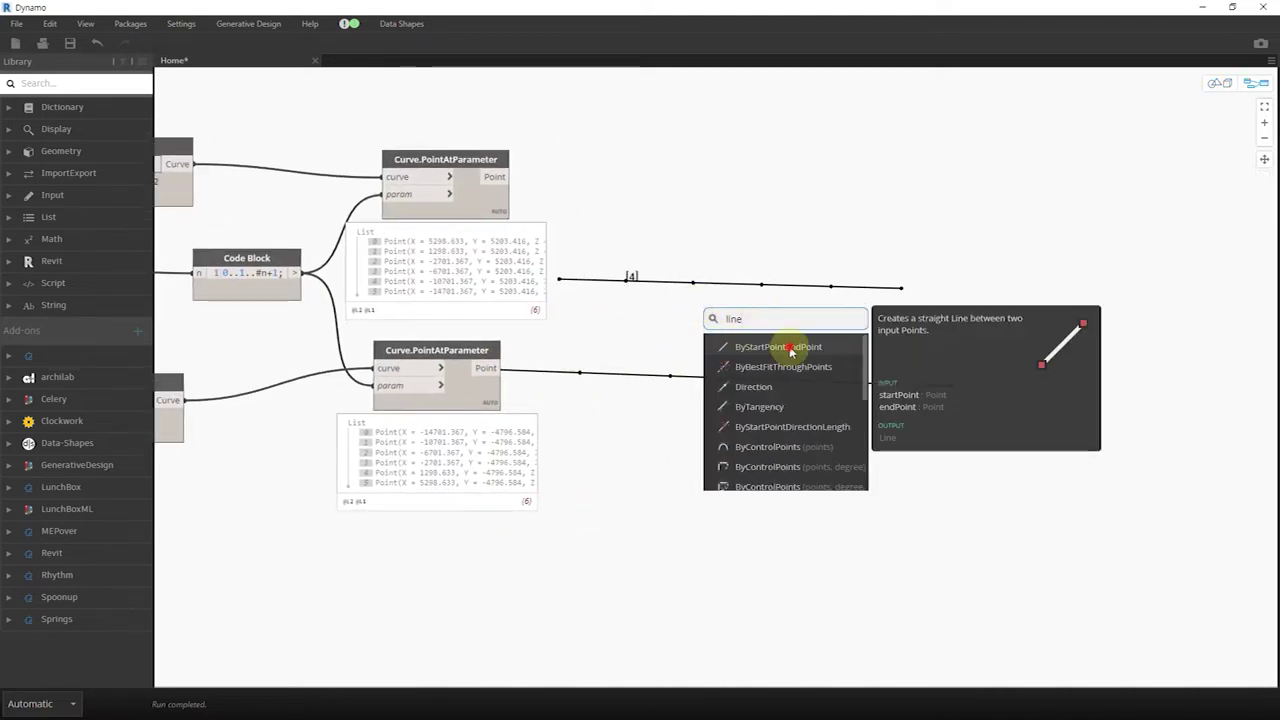
click(791, 347)
click(792, 377)
click(487, 368)
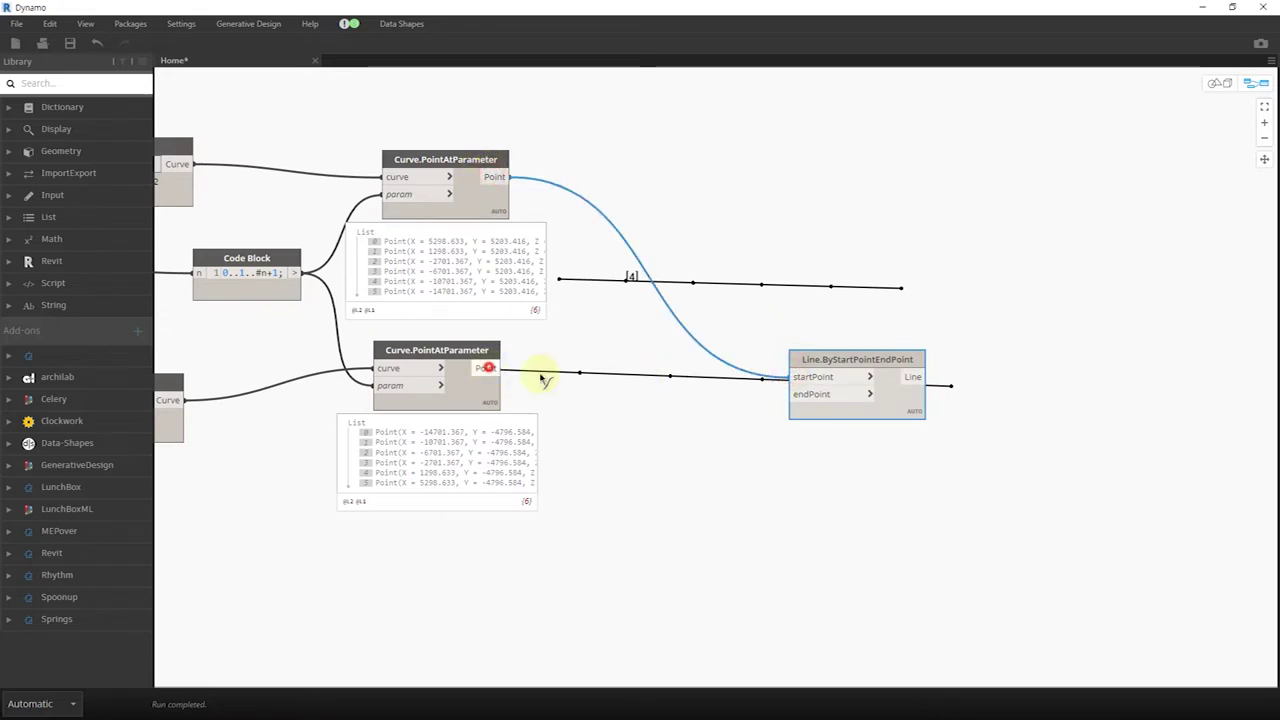
click(812, 394)
drag(840, 362, 714, 292)
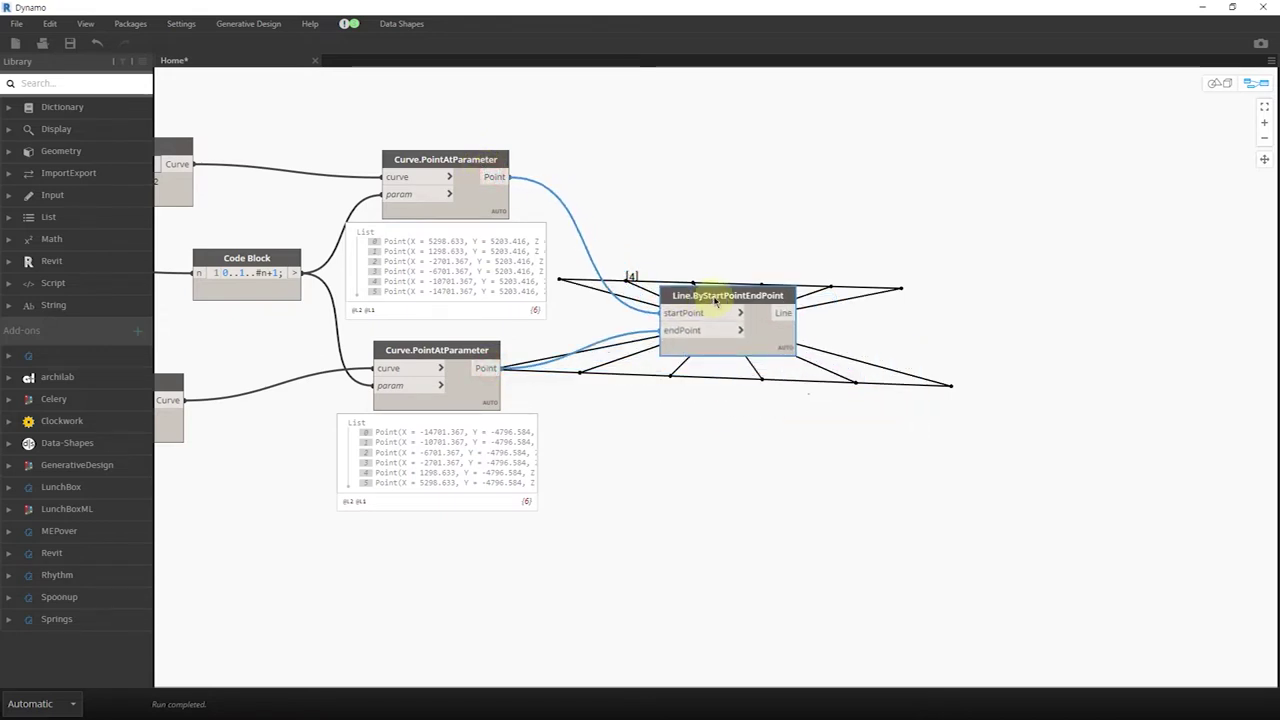
Inspect the crossing lines in the 3D preview and reposition the Line node.
key(ctrl+b)
right_drag(1019, 404, 1034, 443)
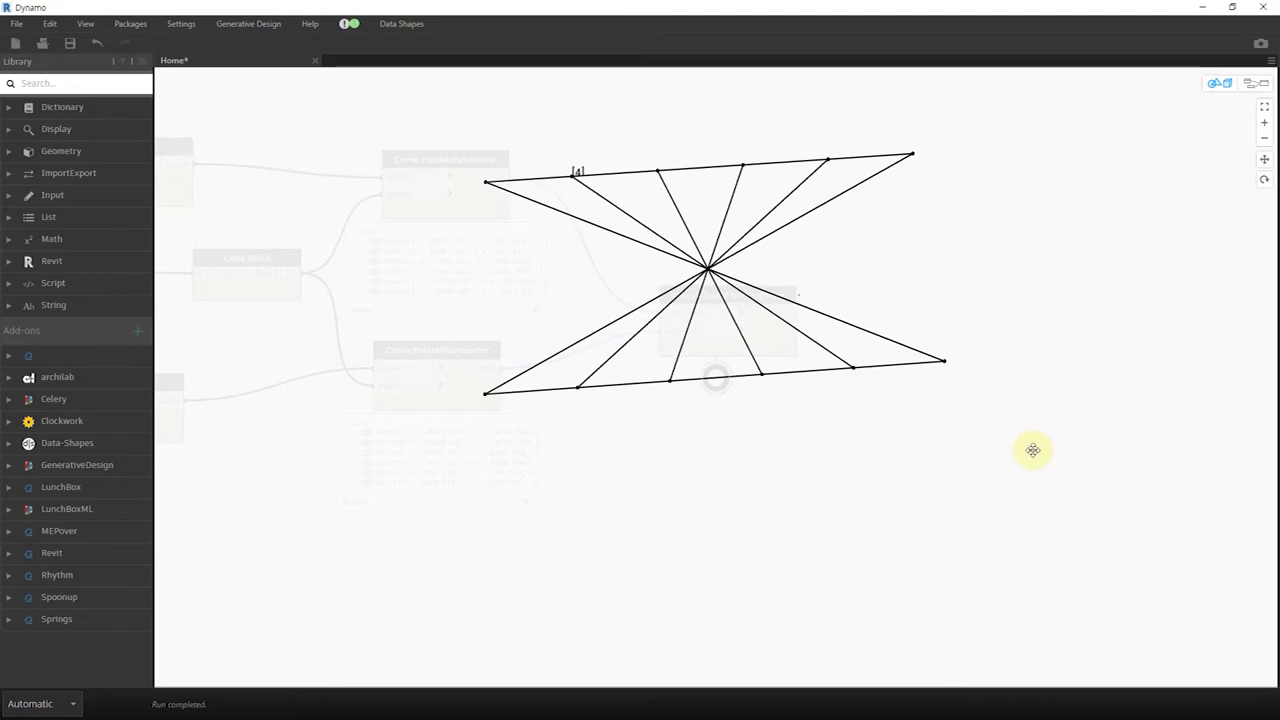
middle_drag(1043, 371, 1094, 383)
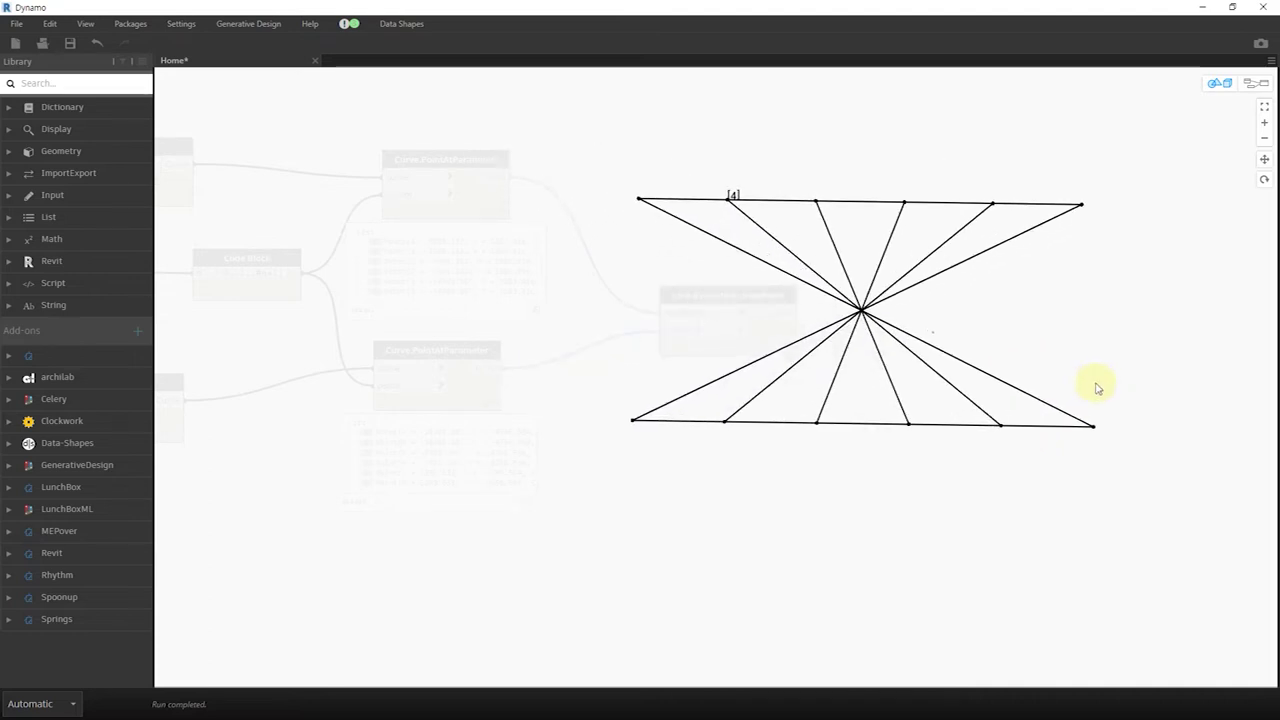
key(ctrl+b)
drag(763, 298, 888, 252)
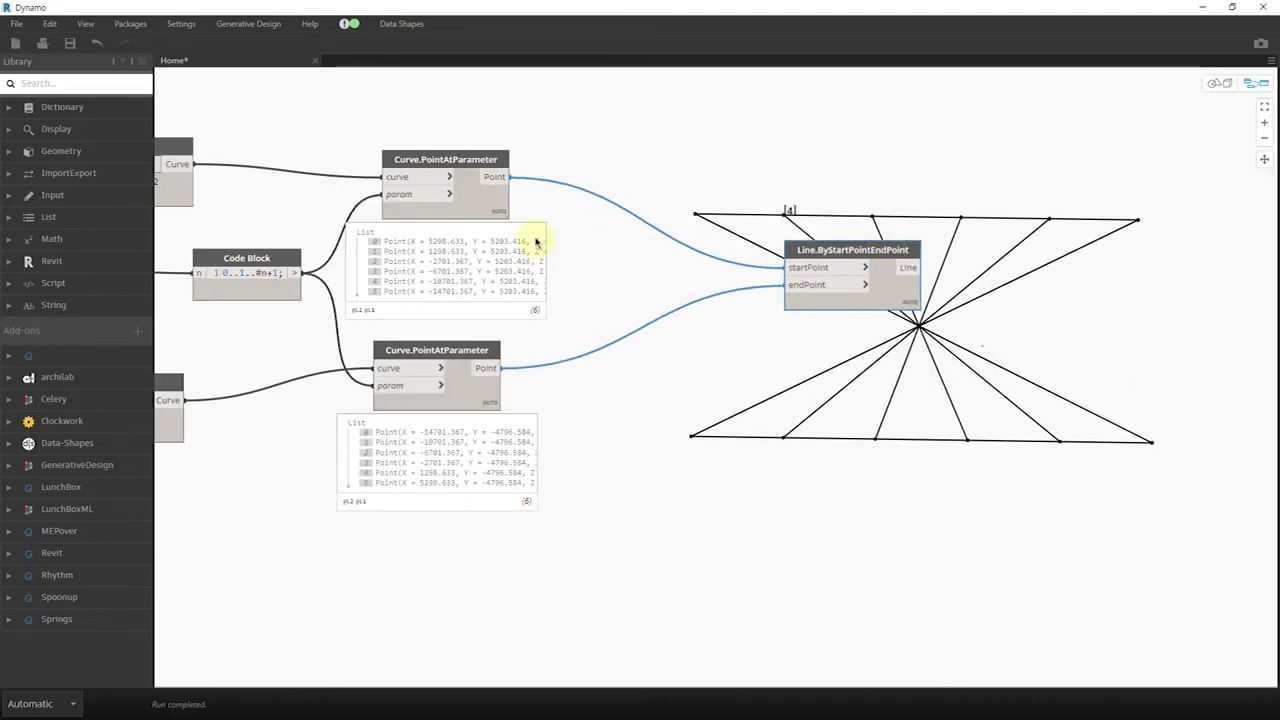
Place an unconnected Curve.Reverse node beside the Line node.
click(497, 238)
right_click(581, 341)
text(reverse)
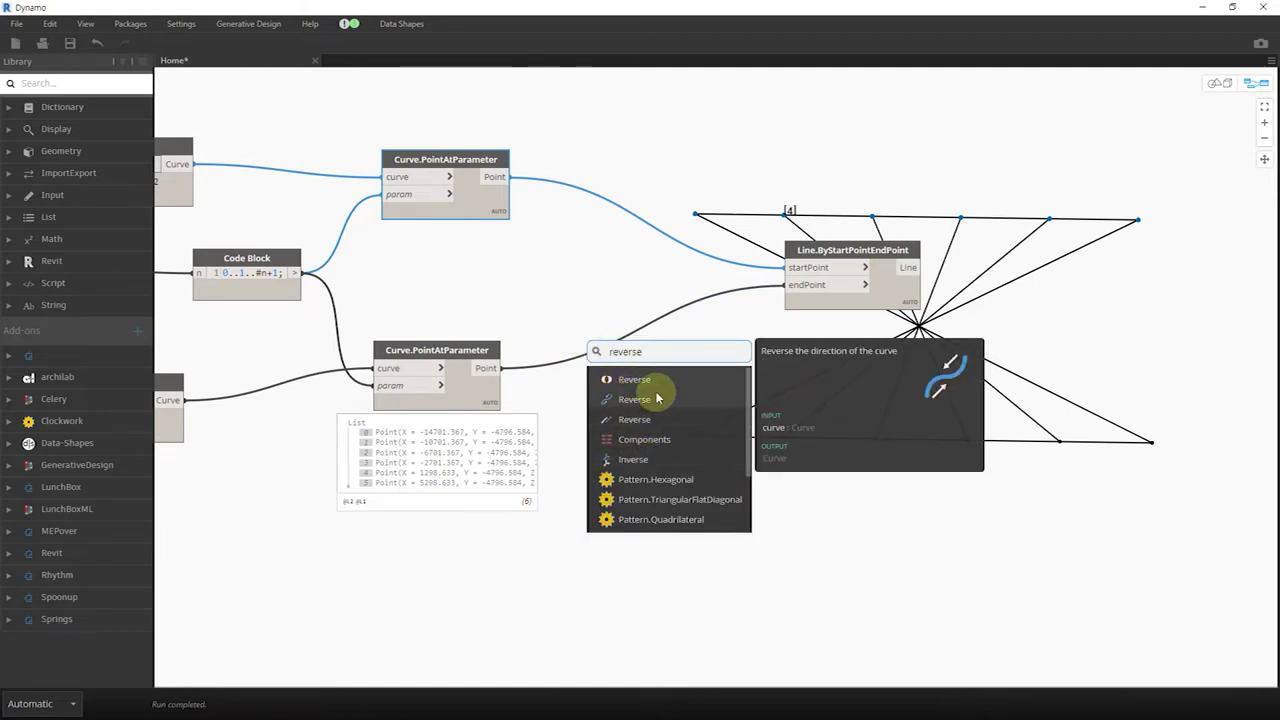
click(656, 398)
click(640, 348)
Add a List.Reverse node between the lower points and the Line endPoint input.
right_click(578, 334)
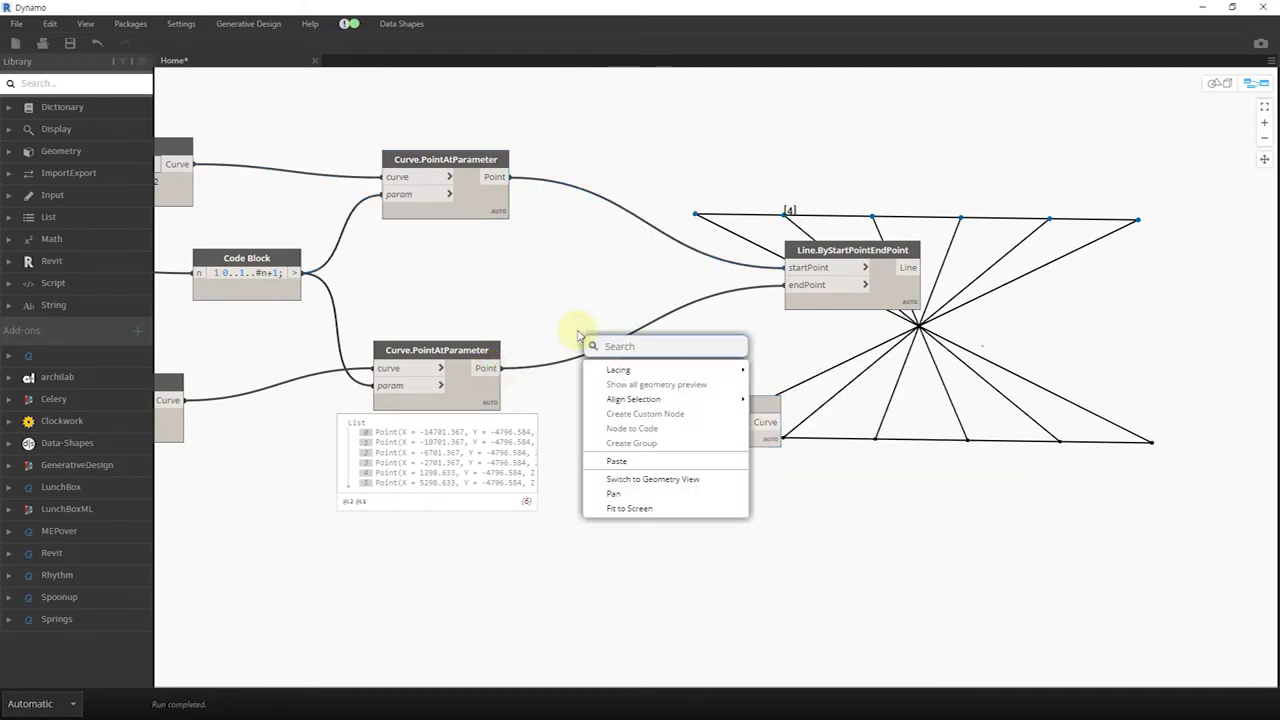
text(reverse)
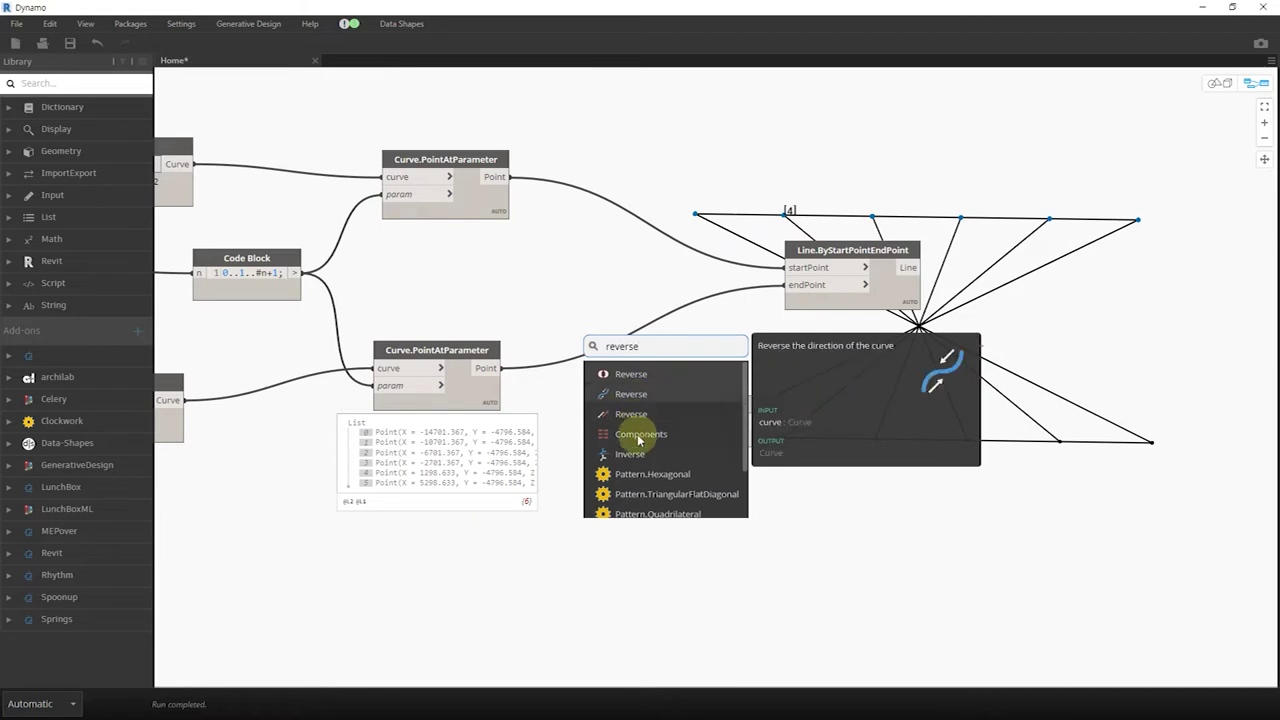
click(647, 377)
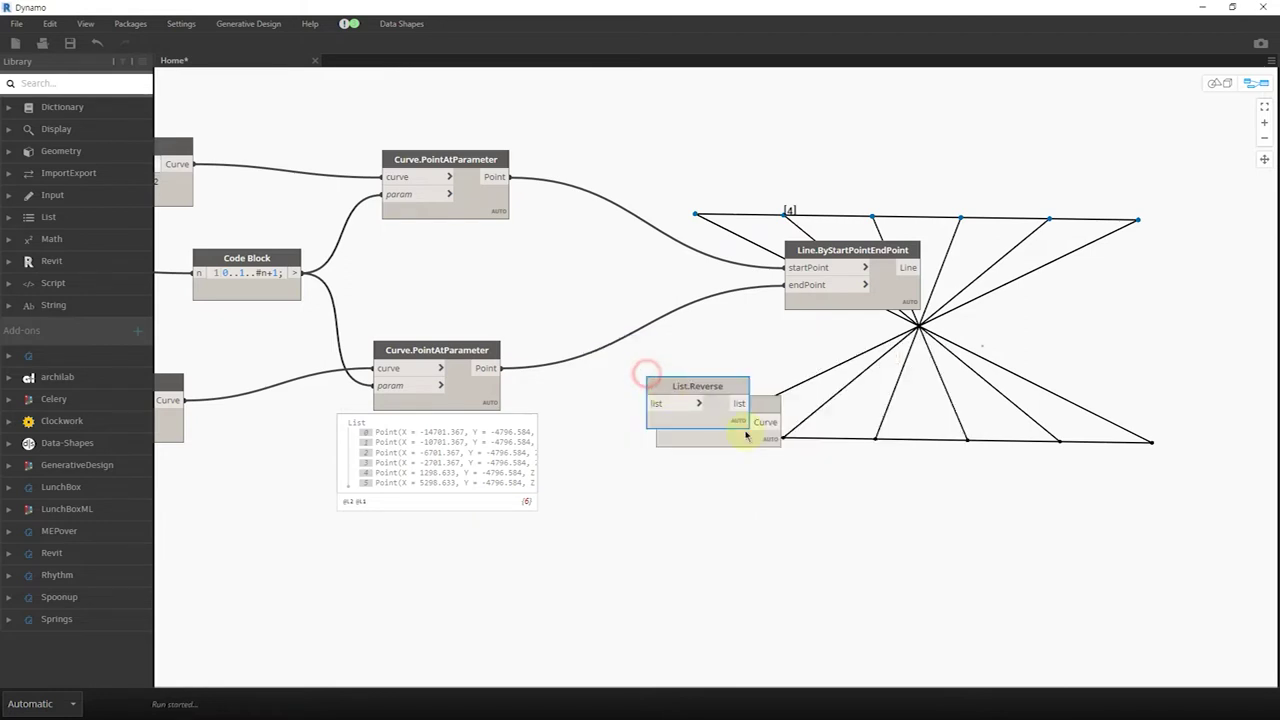
drag(693, 392, 667, 349)
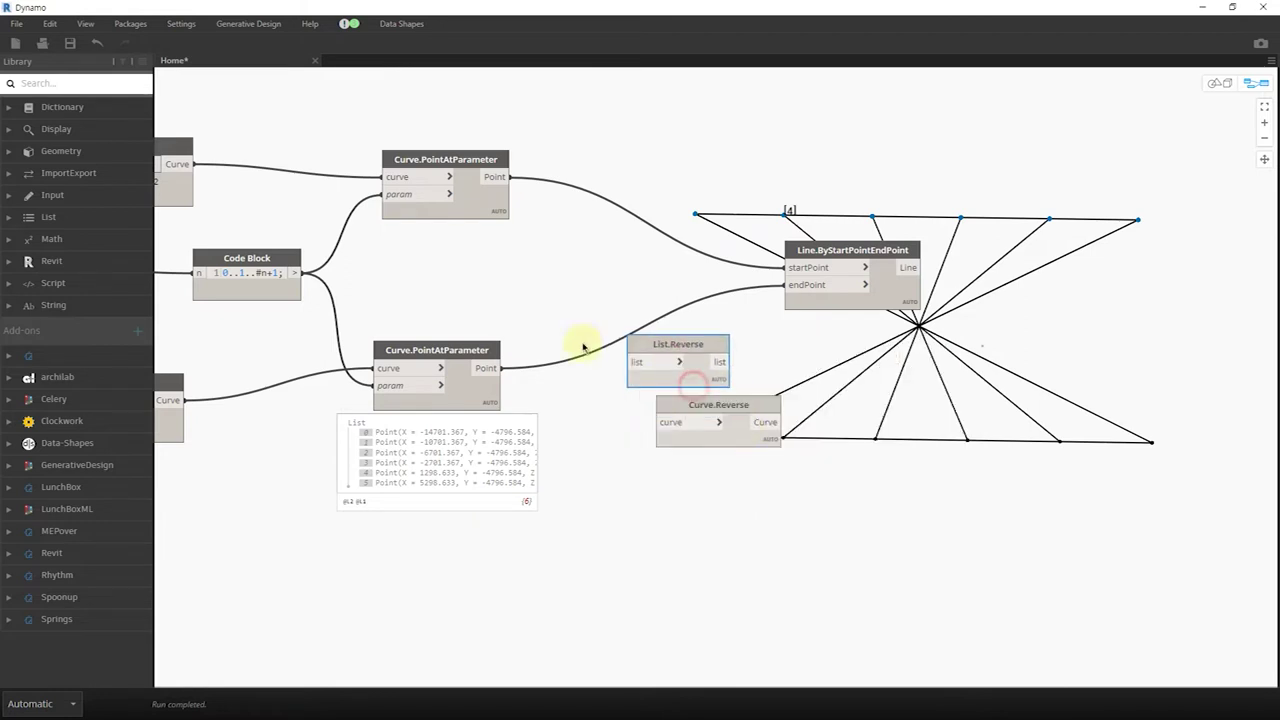
click(651, 360)
click(714, 360)
click(806, 285)
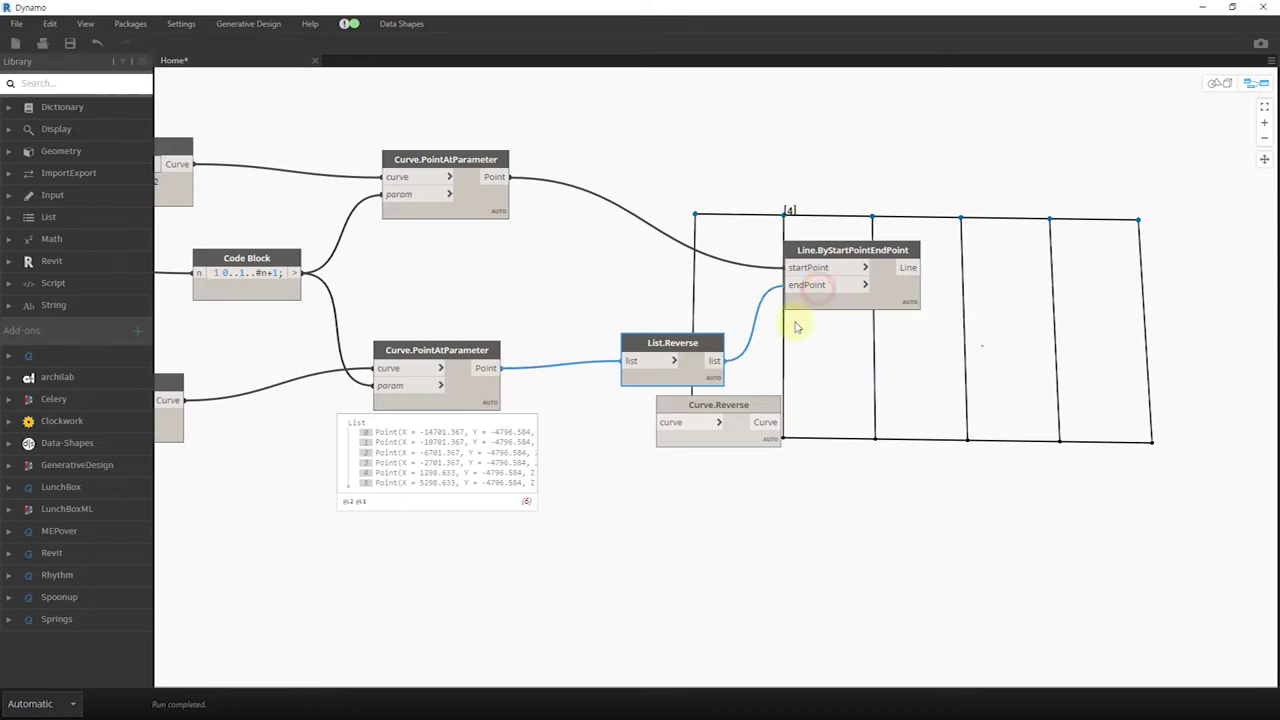
Delete the unused Curve.Reverse node and orbit the preview to confirm the lines run parallel.
click(754, 404)
key(Delete)
drag(672, 342, 612, 349)
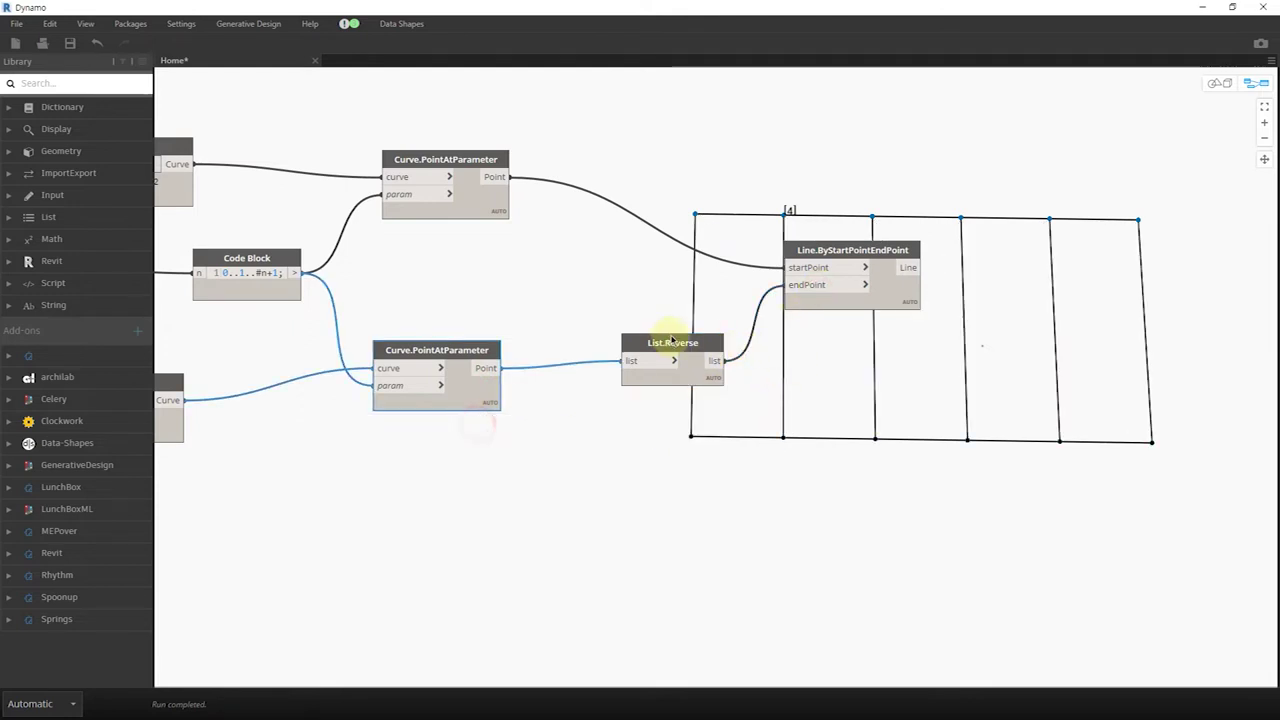
click(884, 302)
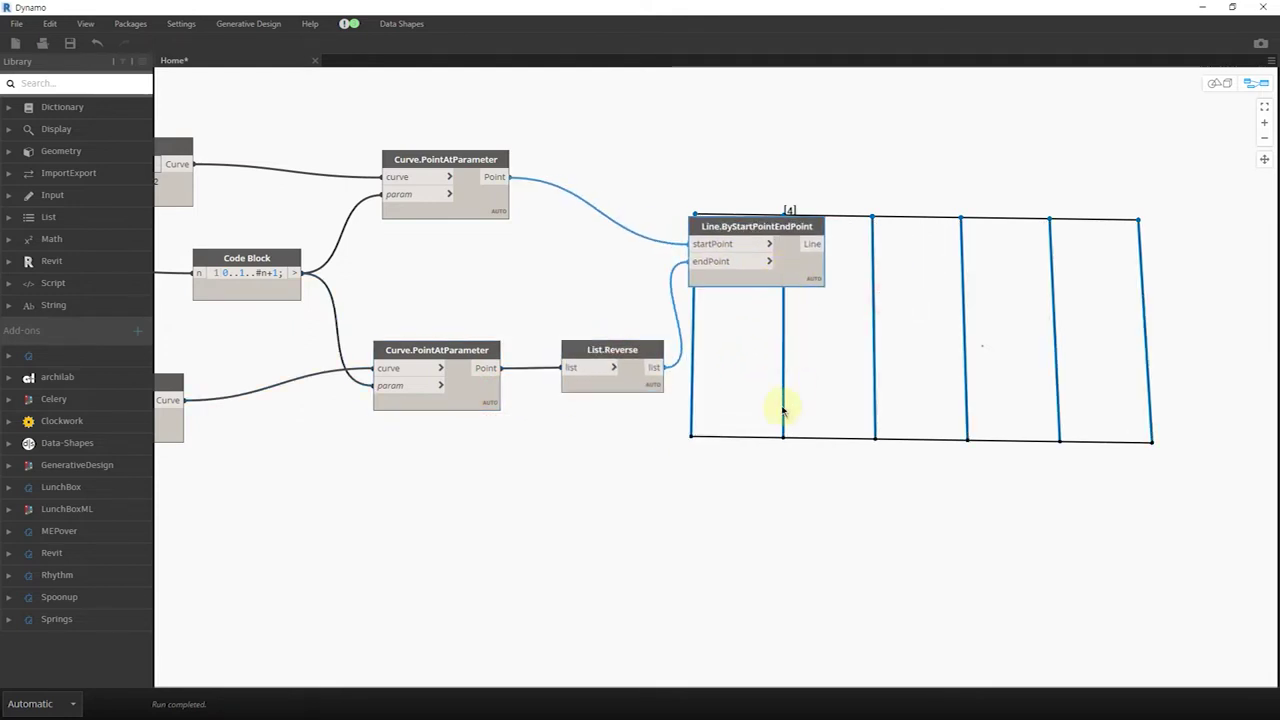
key(ctrl+b)
mouse_move(791, 438)
right_down()
mouse_move(749, 434)
mouse_move(830, 372)
right_up()
key(ctrl+b)
middle_drag(766, 386, 647, 393)
click(765, 250)
Add a List.DropItems node fed by the Line output.
right_click(766, 242)
text(drop)
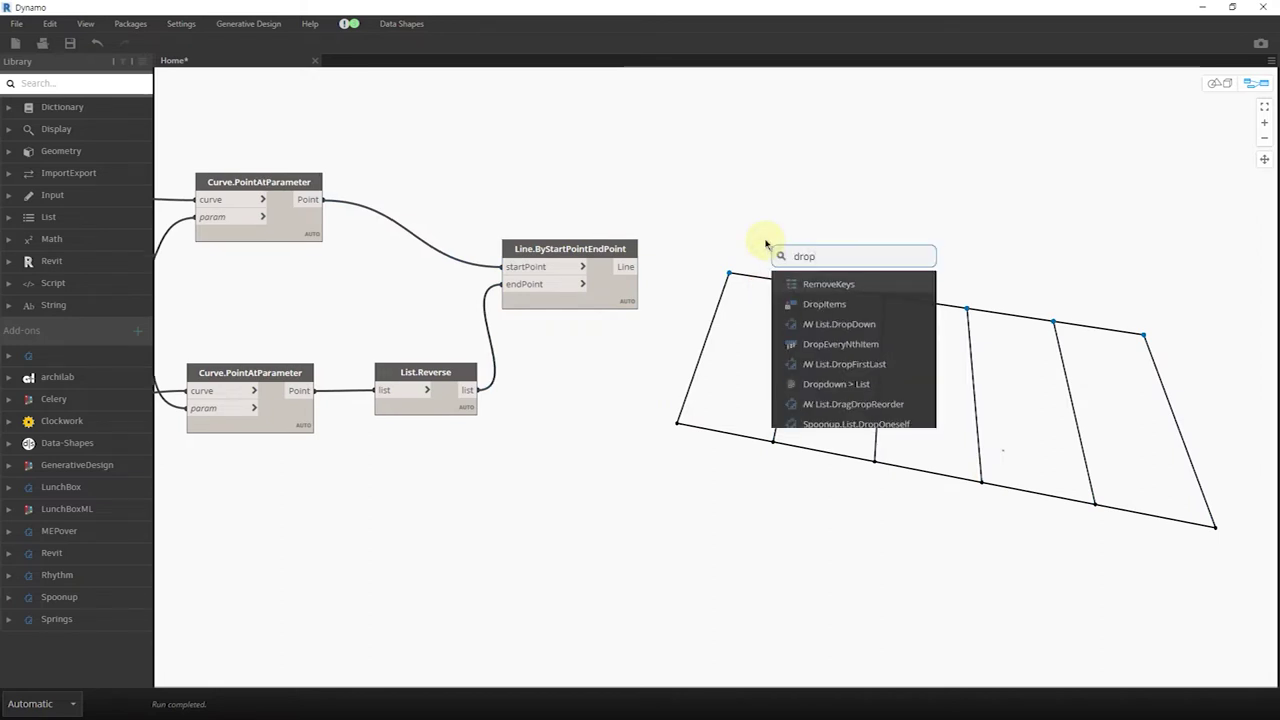
click(863, 306)
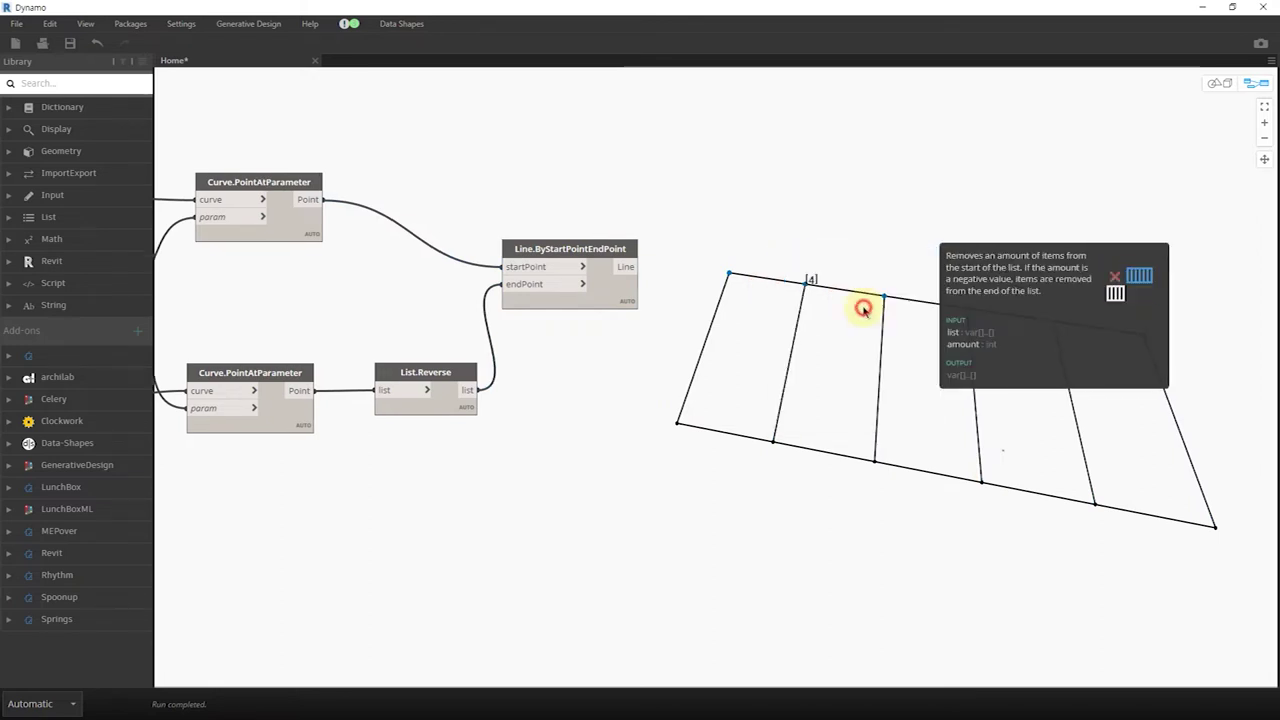
mouse_move(888, 320)
mouse_down()
mouse_move(842, 254)
mouse_move(806, 255)
mouse_up()
click(822, 272)
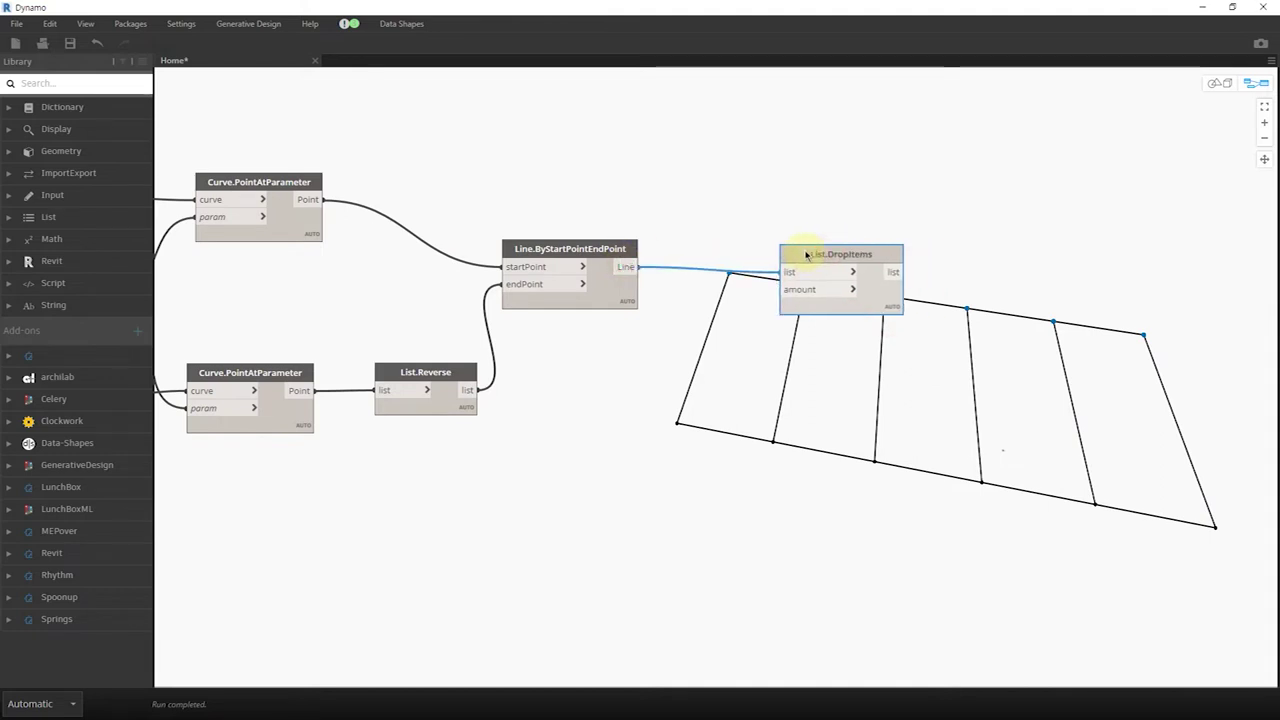
Connect a Code Block of -1 to the amount input so the last line is dropped.
double_click(615, 341)
text(1;)
click(650, 340)
click(776, 289)
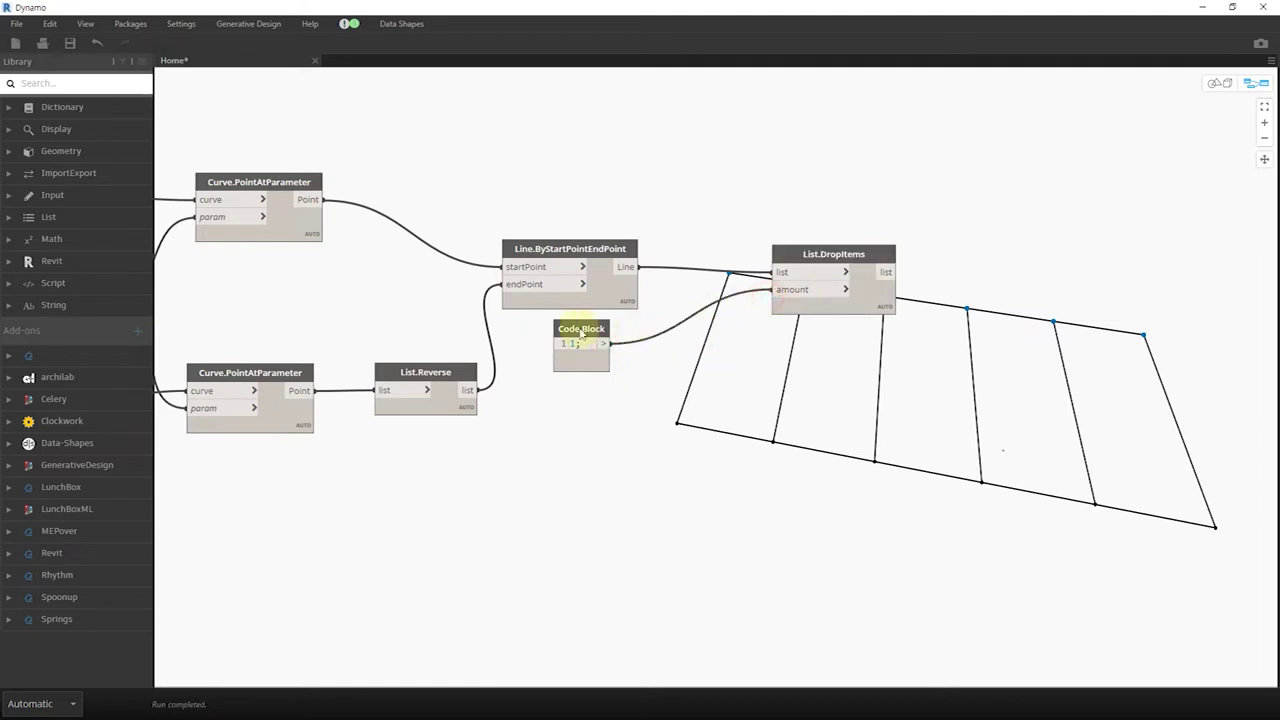
drag(592, 329, 701, 320)
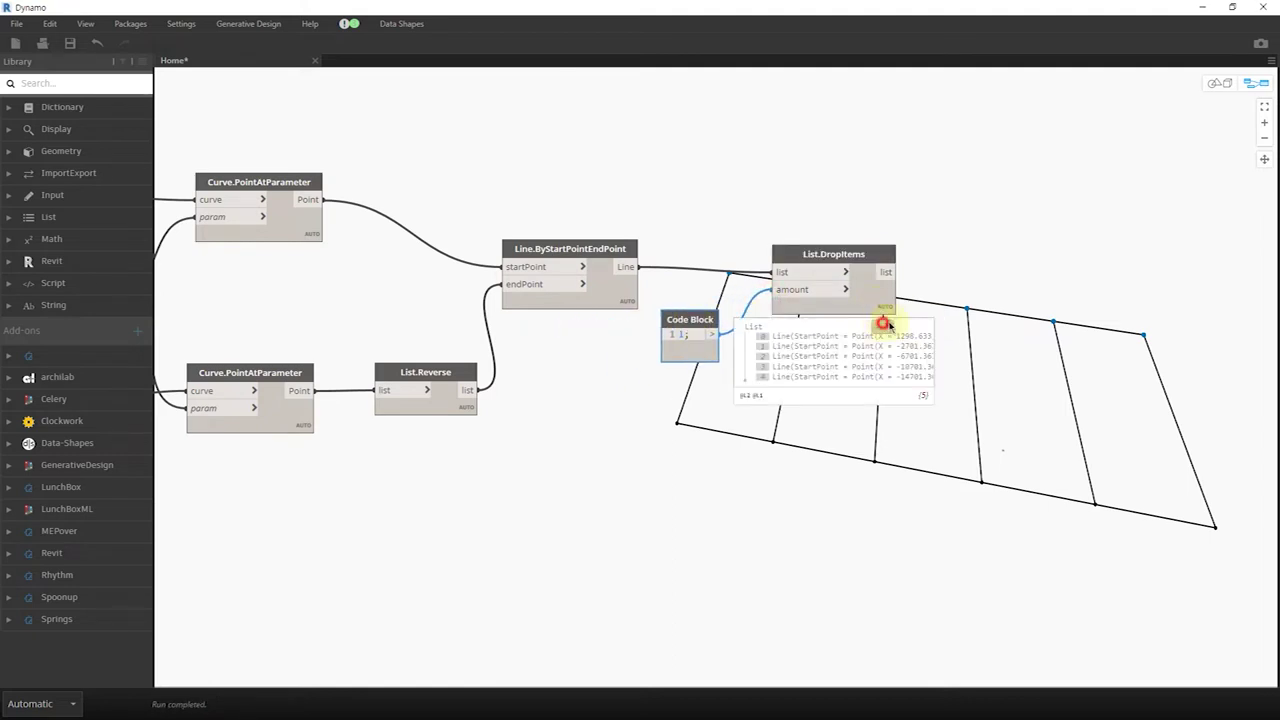
middle_drag(923, 320, 801, 316)
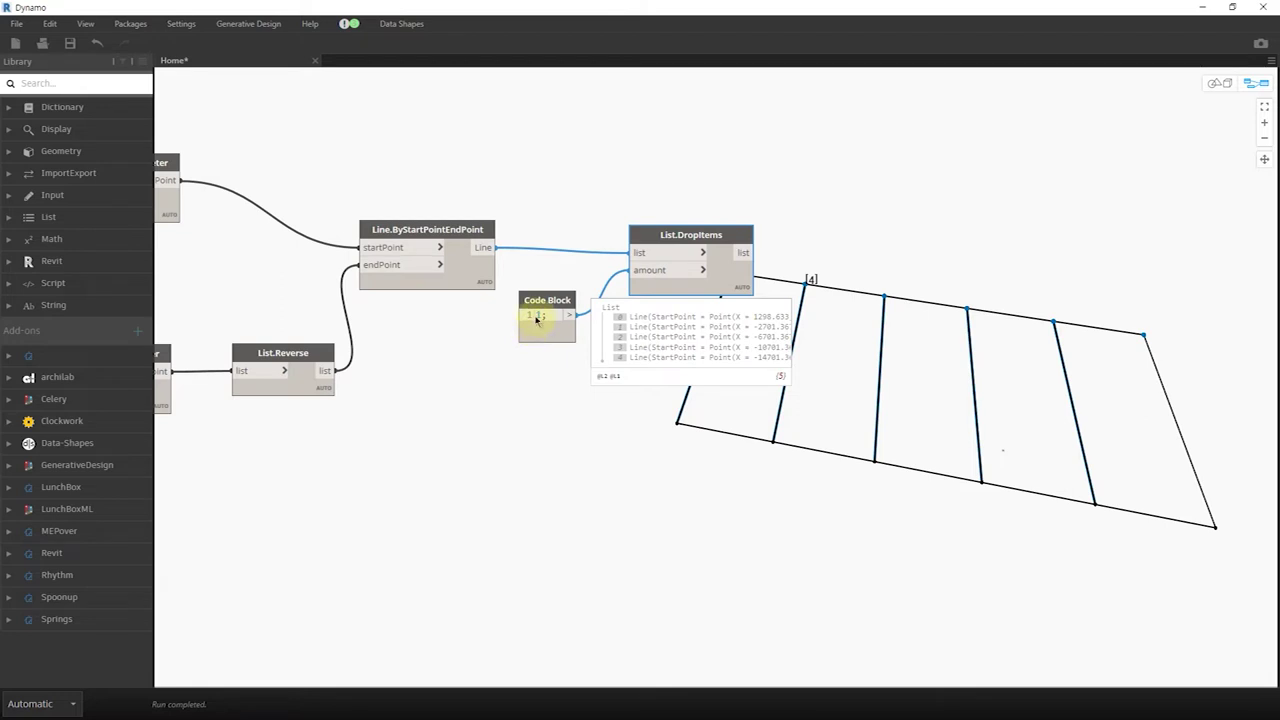
click(578, 413)
click(723, 284)
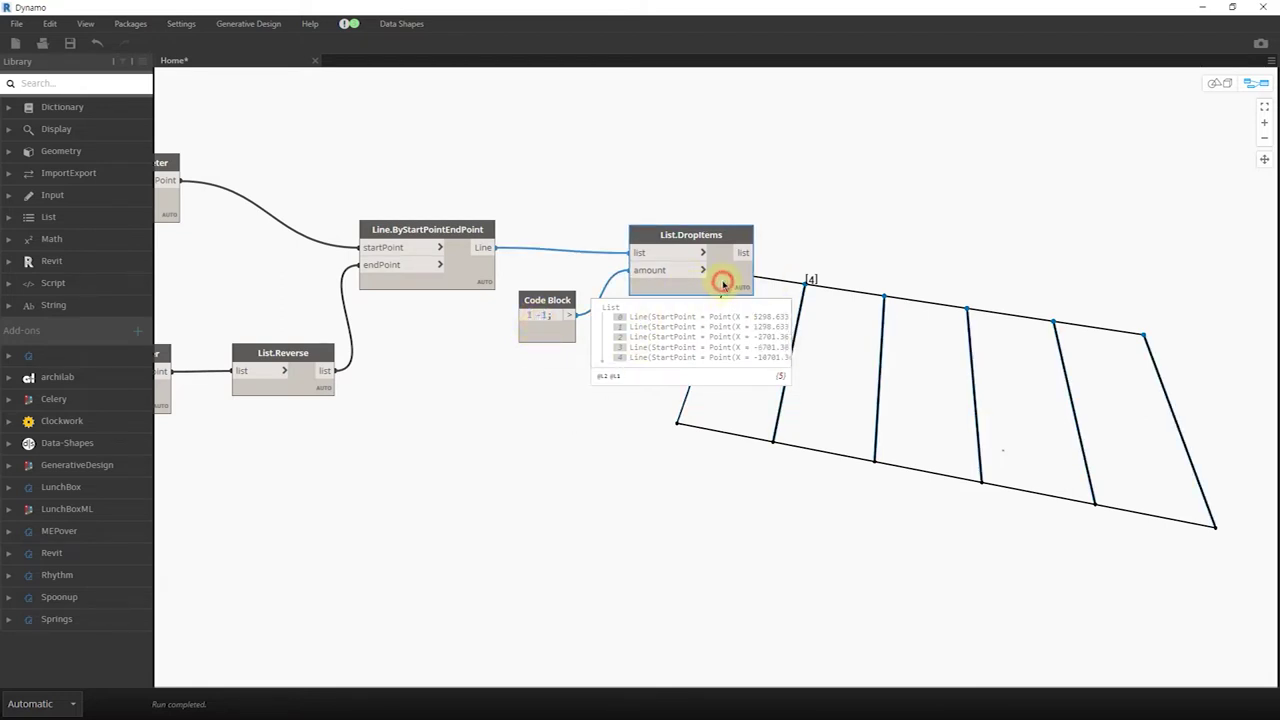
middle_drag(866, 317, 792, 333)
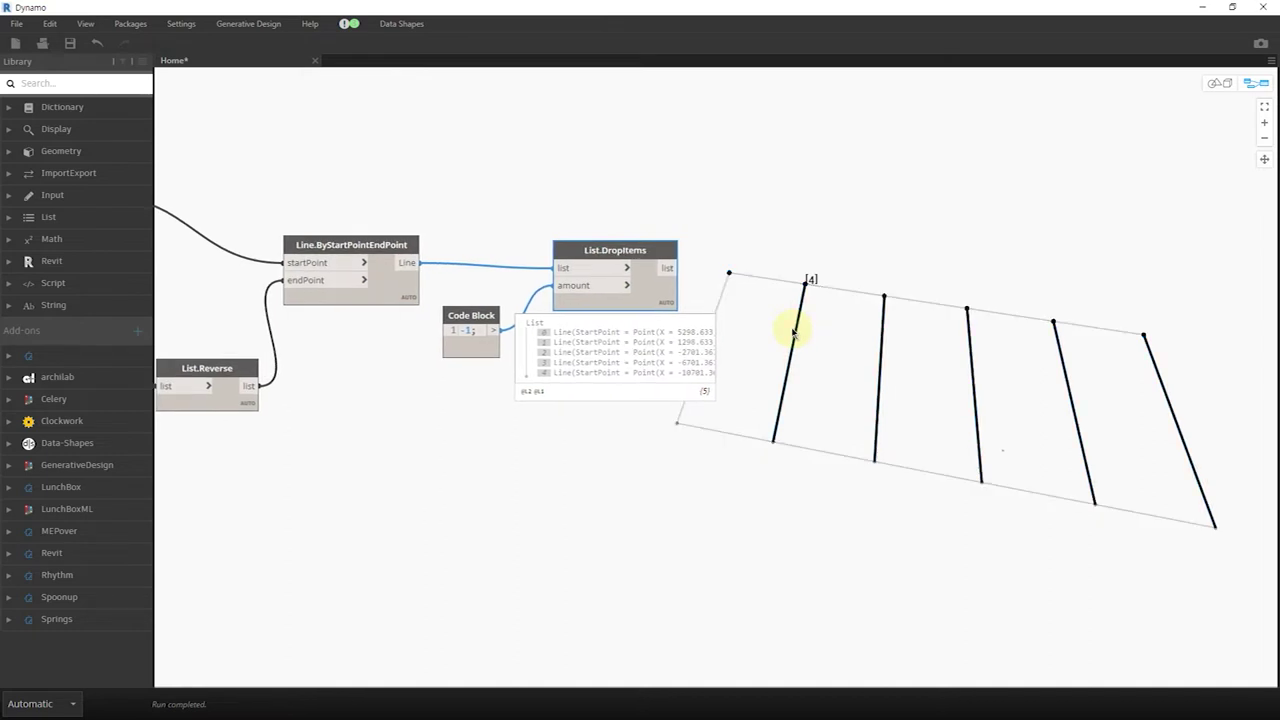
mouse_move(792, 333)
middle_down()
mouse_move(771, 320)
mouse_move(586, 314)
mouse_move(613, 283)
middle_up()
right_click(613, 283)
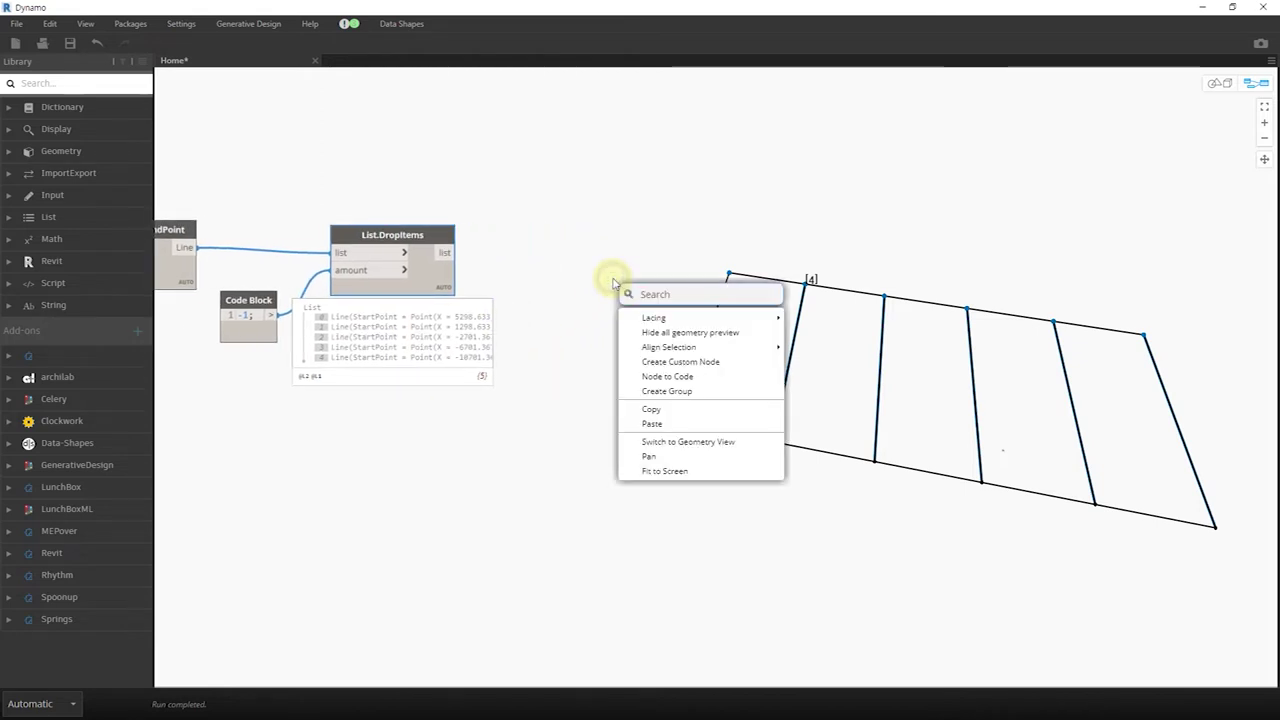
Add Curve.PointAtParameter taking the kept lines, with a 0.5 Code Block as param.
text(pointat)
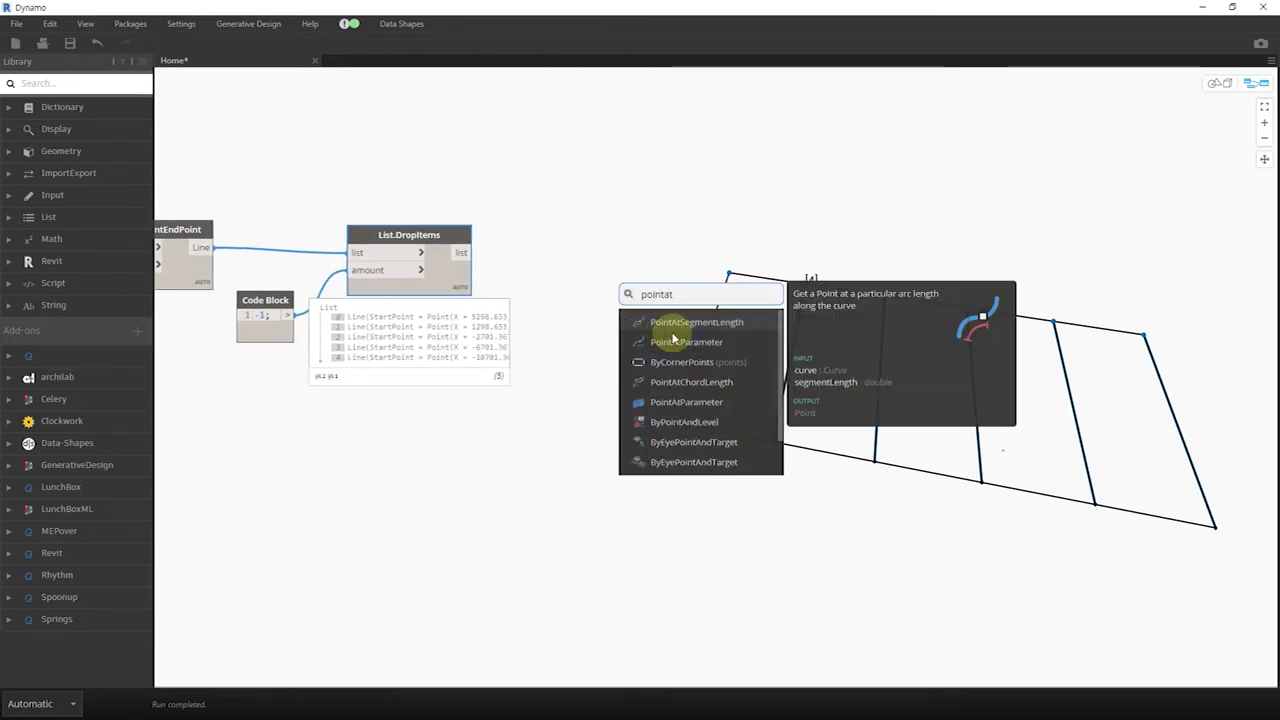
click(677, 337)
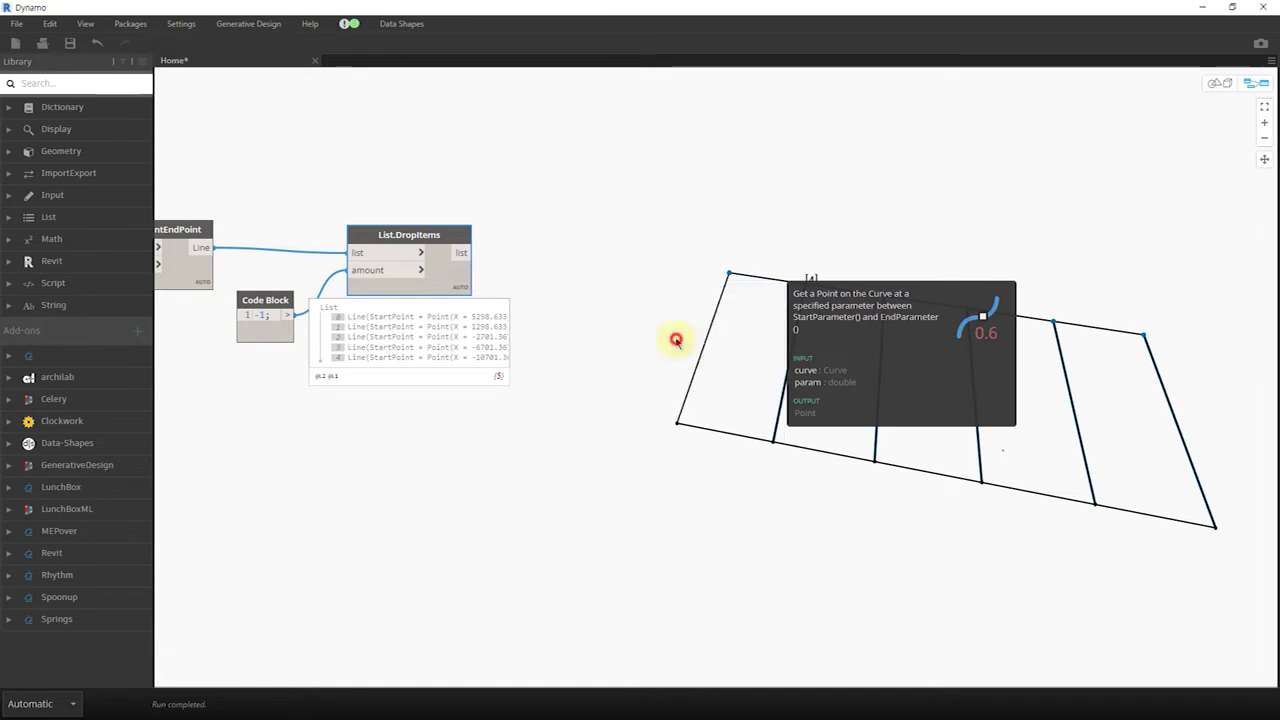
drag(707, 353, 659, 232)
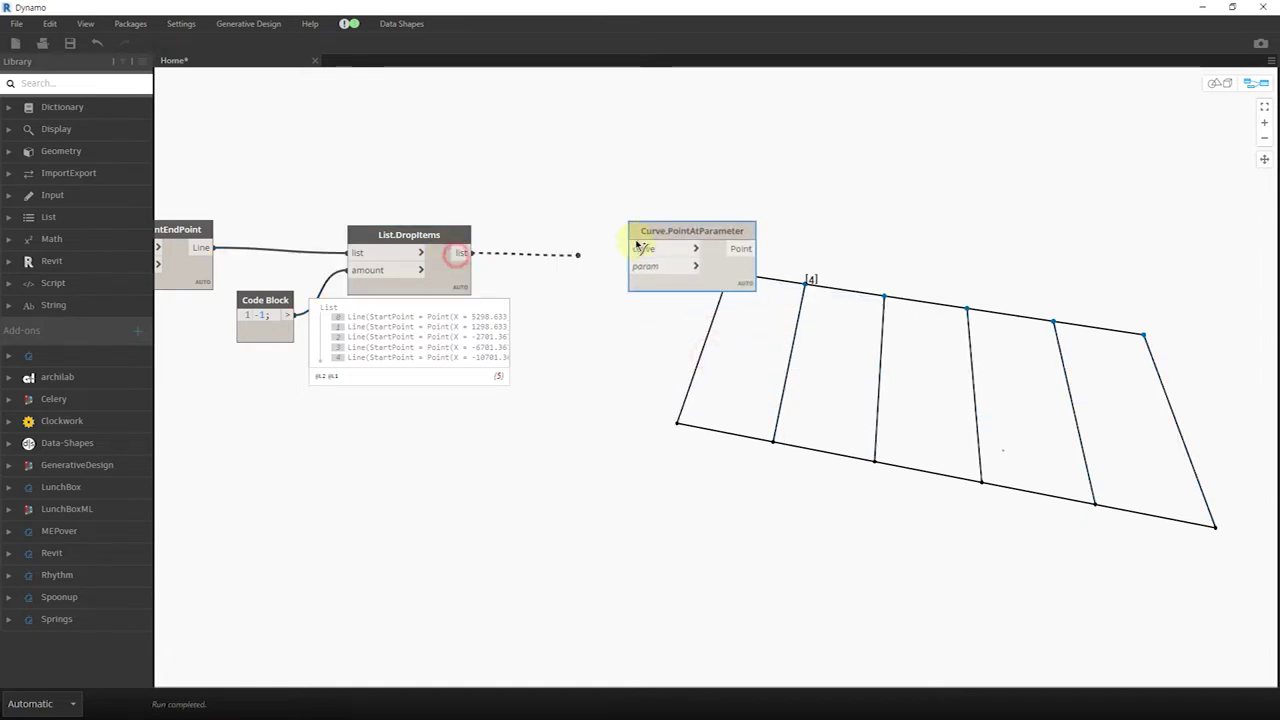
click(634, 248)
double_click(594, 343)
text(0.5;)
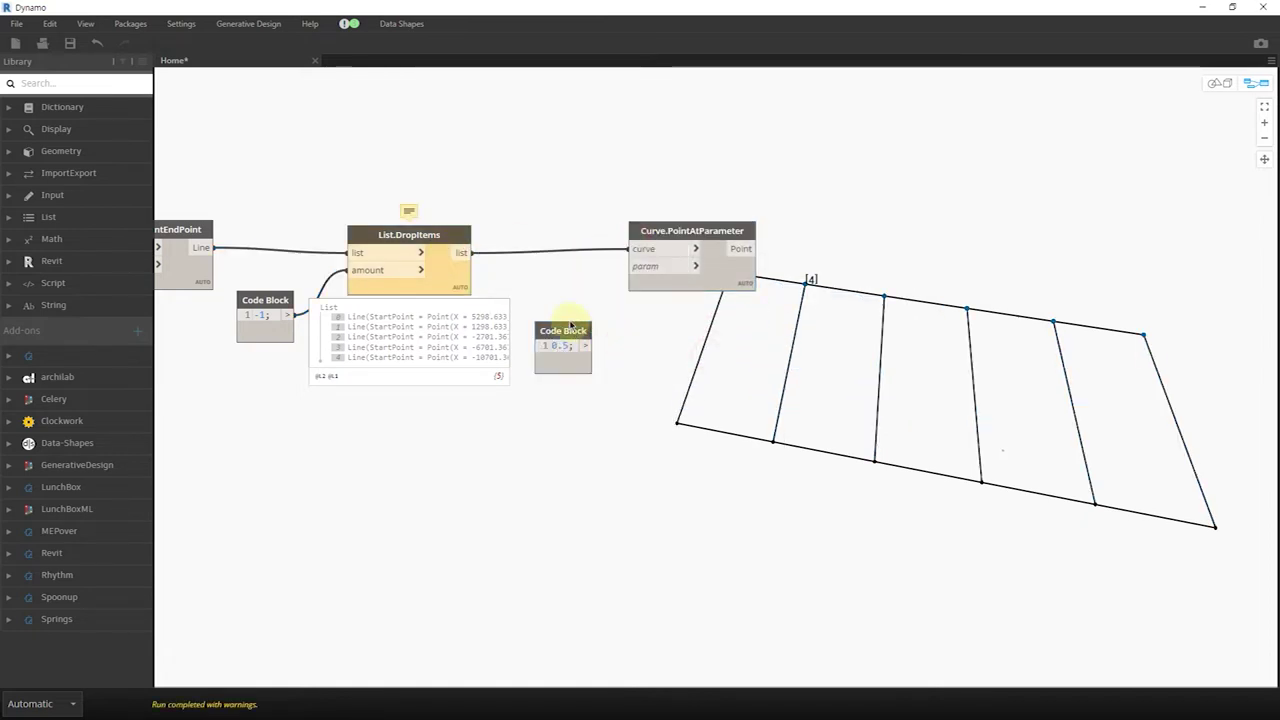
mouse_move(571, 326)
mouse_down()
mouse_move(565, 306)
mouse_move(632, 268)
mouse_up()
drag(723, 278, 718, 281)
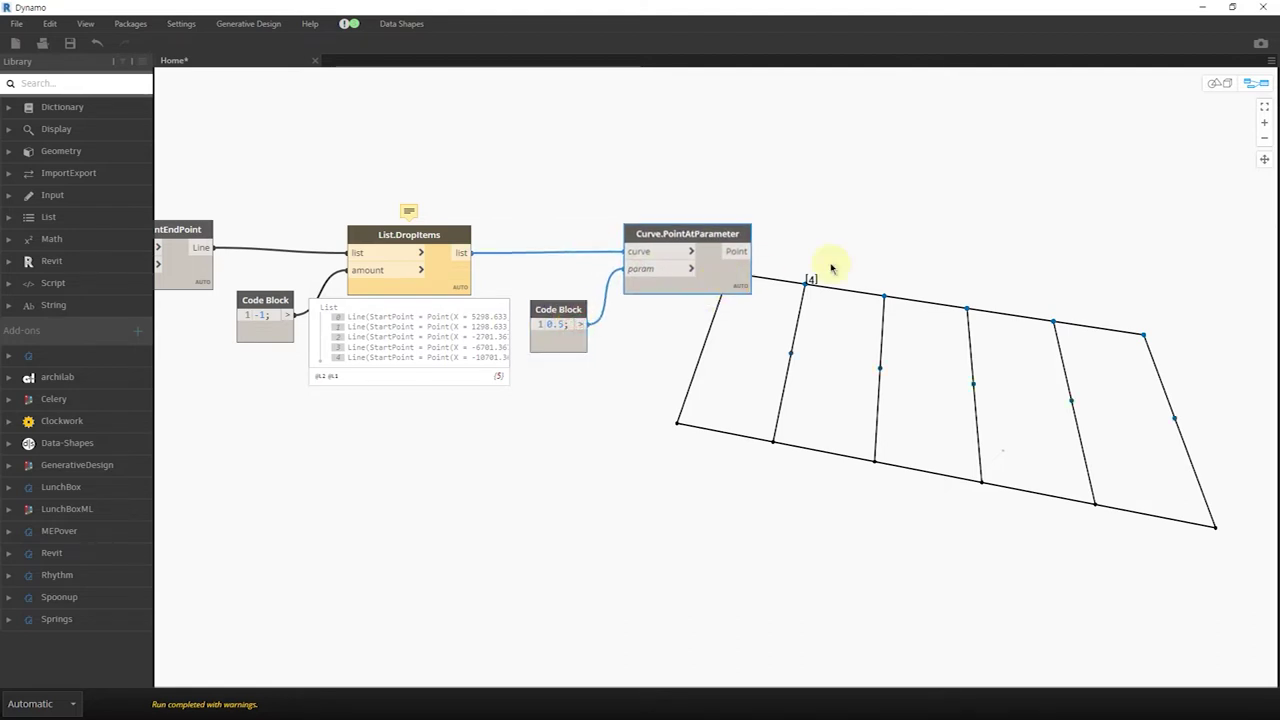
mouse_move(725, 271)
middle_down()
mouse_move(449, 277)
mouse_move(553, 270)
middle_up()
scroll(455, 276, up, 1)
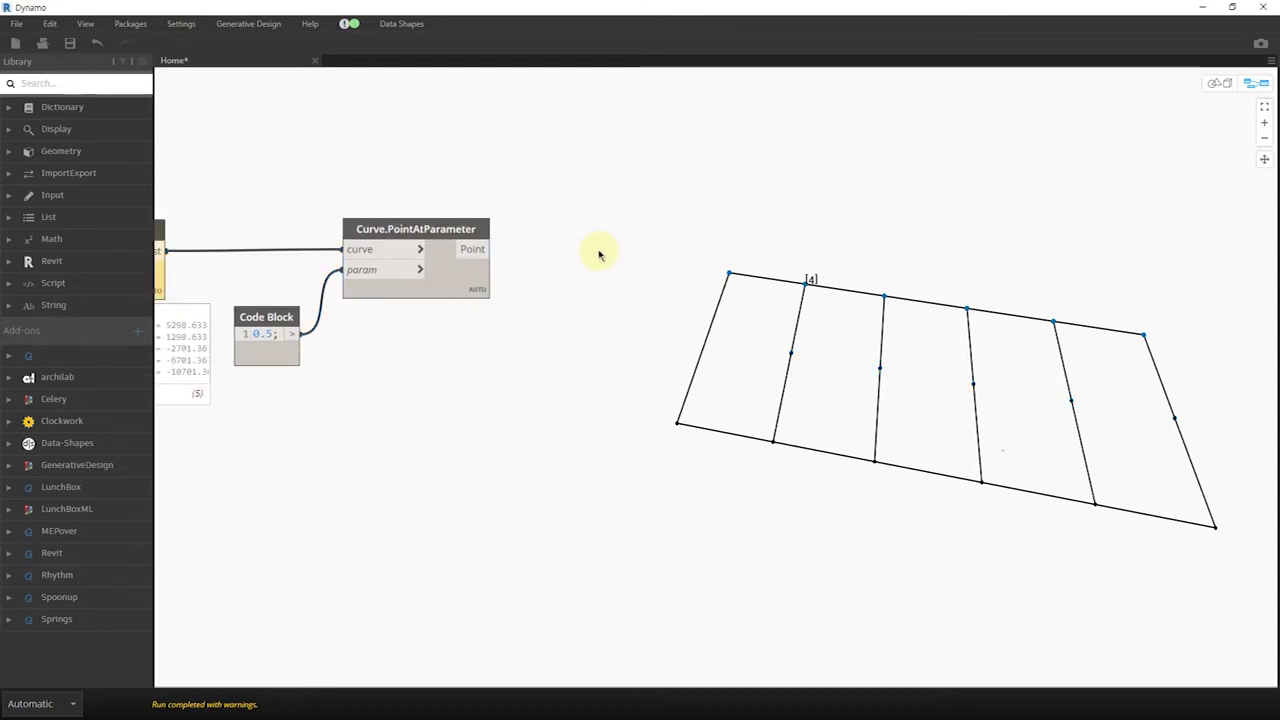
Add a Geometry.Translate node with the midpoints wired into its geometry input.
right_click(598, 254)
text(move)
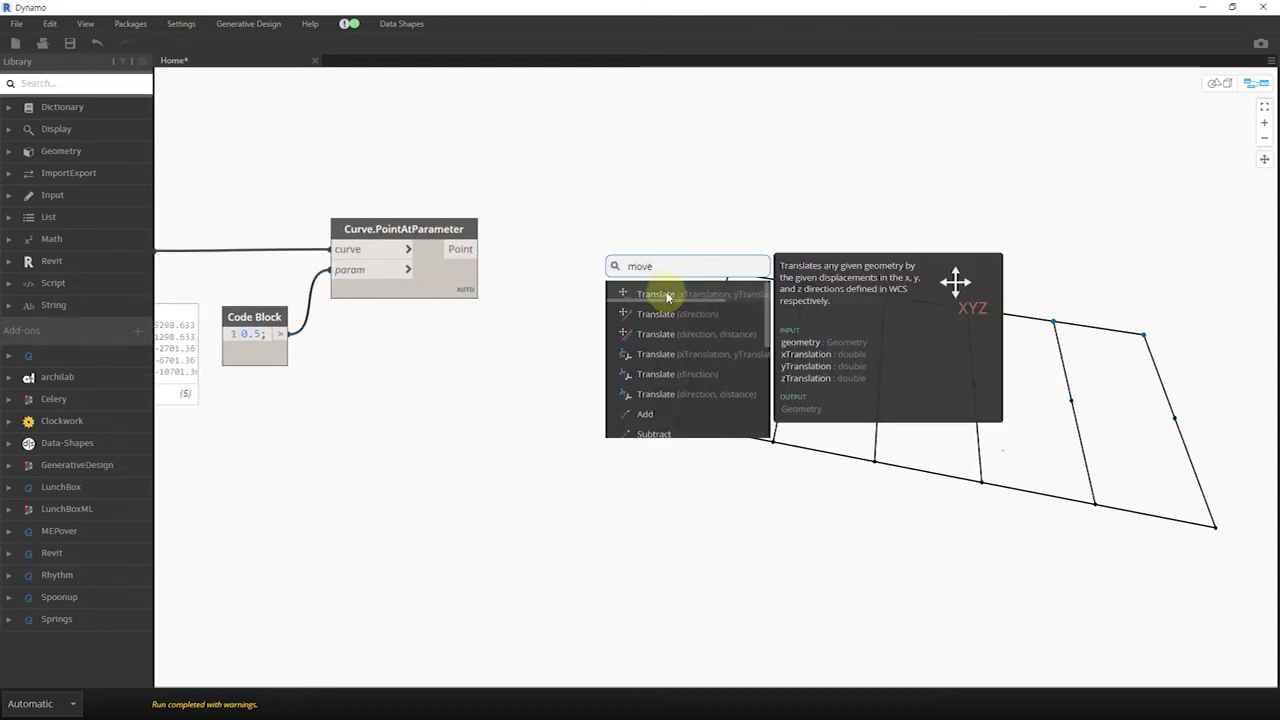
click(666, 291)
click(460, 249)
click(670, 327)
drag(692, 314, 605, 252)
Connect a Code Block of 1000 to the zTranslation input.
double_click(494, 320)
text(1000)
click(527, 316)
mouse_move(480, 309)
mouse_down()
mouse_move(439, 348)
mouse_move(580, 325)
mouse_up()
middle_drag(620, 380, 509, 365)
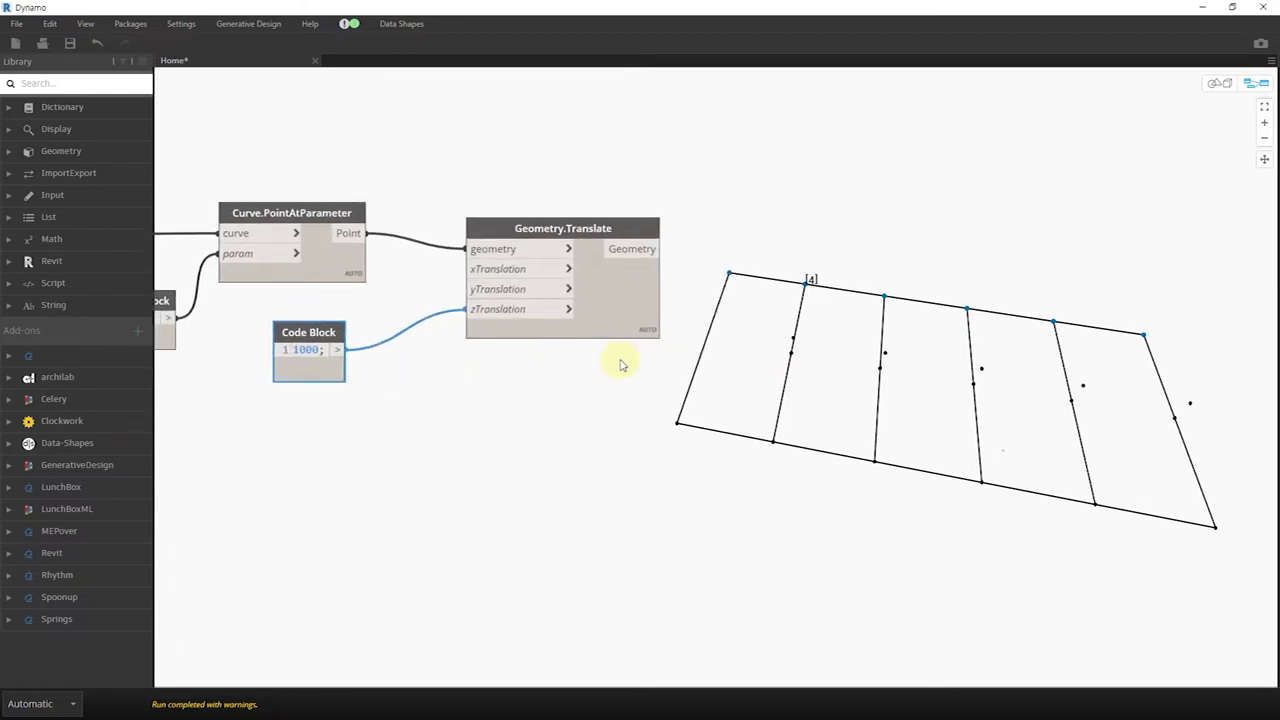
drag(629, 314, 601, 308)
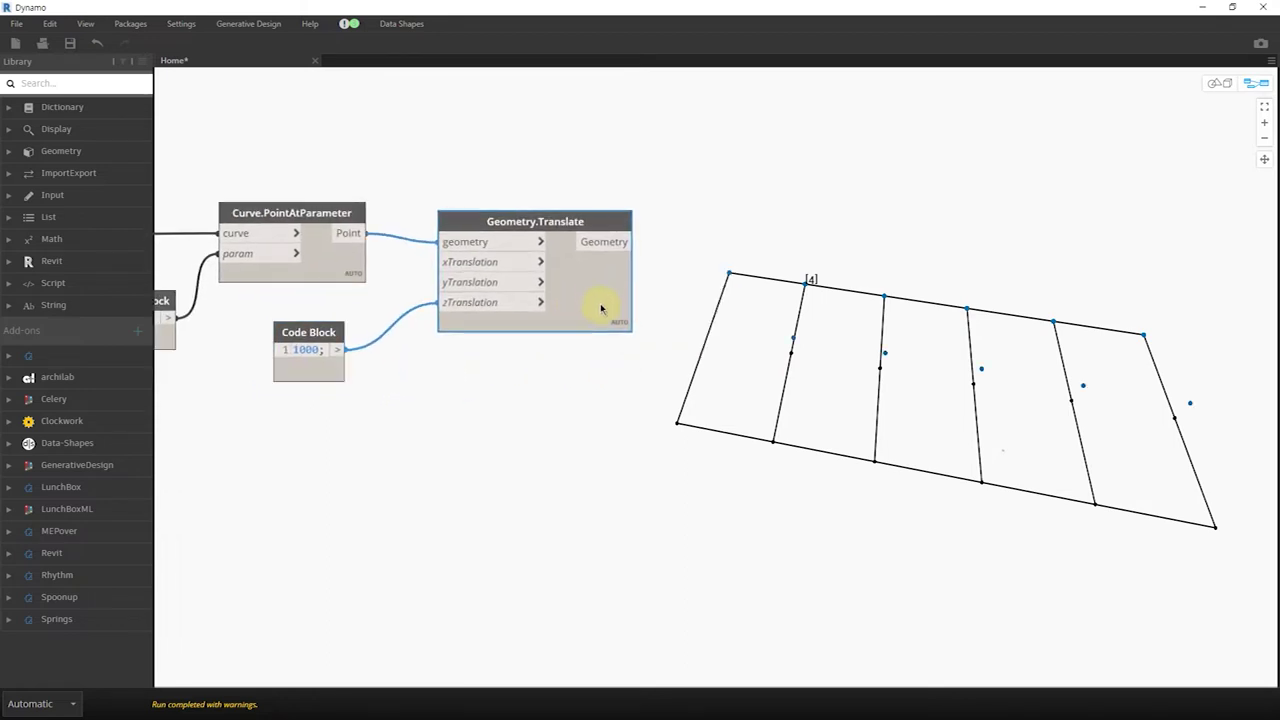
click(589, 435)
scroll(523, 423, down, 1)
scroll(463, 423, down, 1)
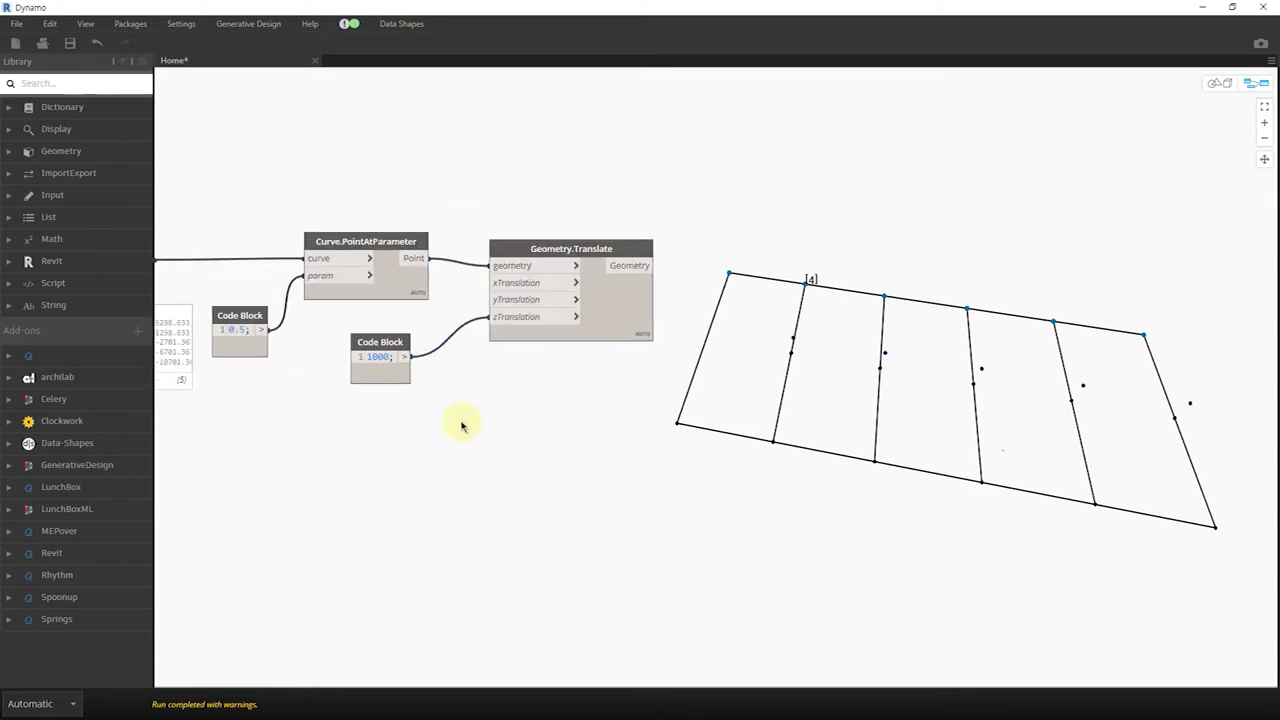
Set Dynamo's geometry working range to Large to clear the List.DropItems warning.
scroll(495, 427, down, 2)
middle_drag(495, 427, 549, 427)
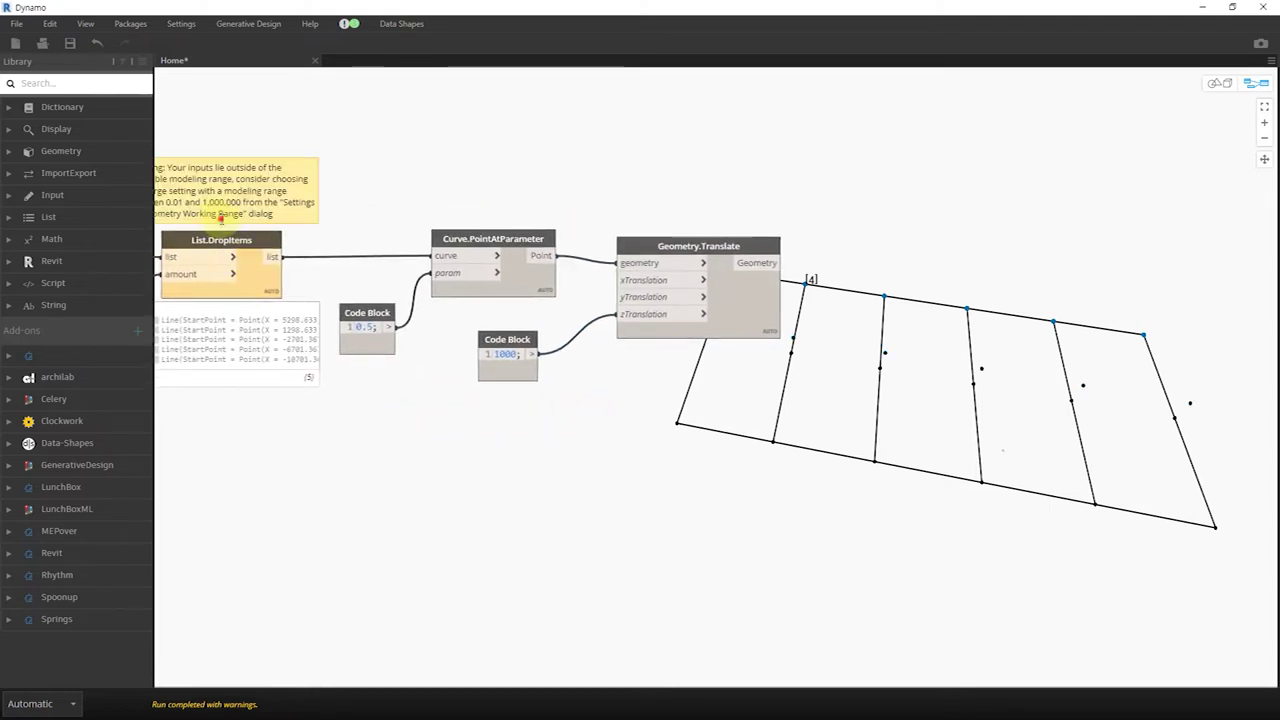
scroll(370, 195, left, 3)
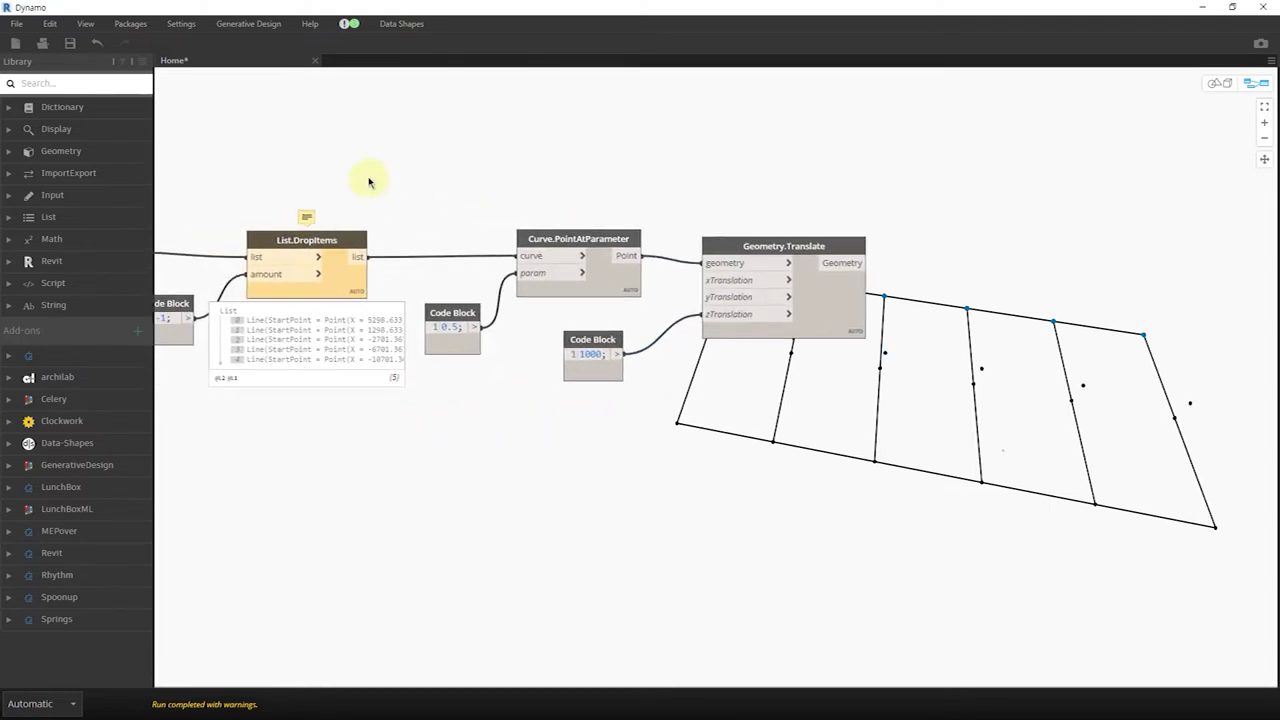
click(195, 28)
click(230, 109)
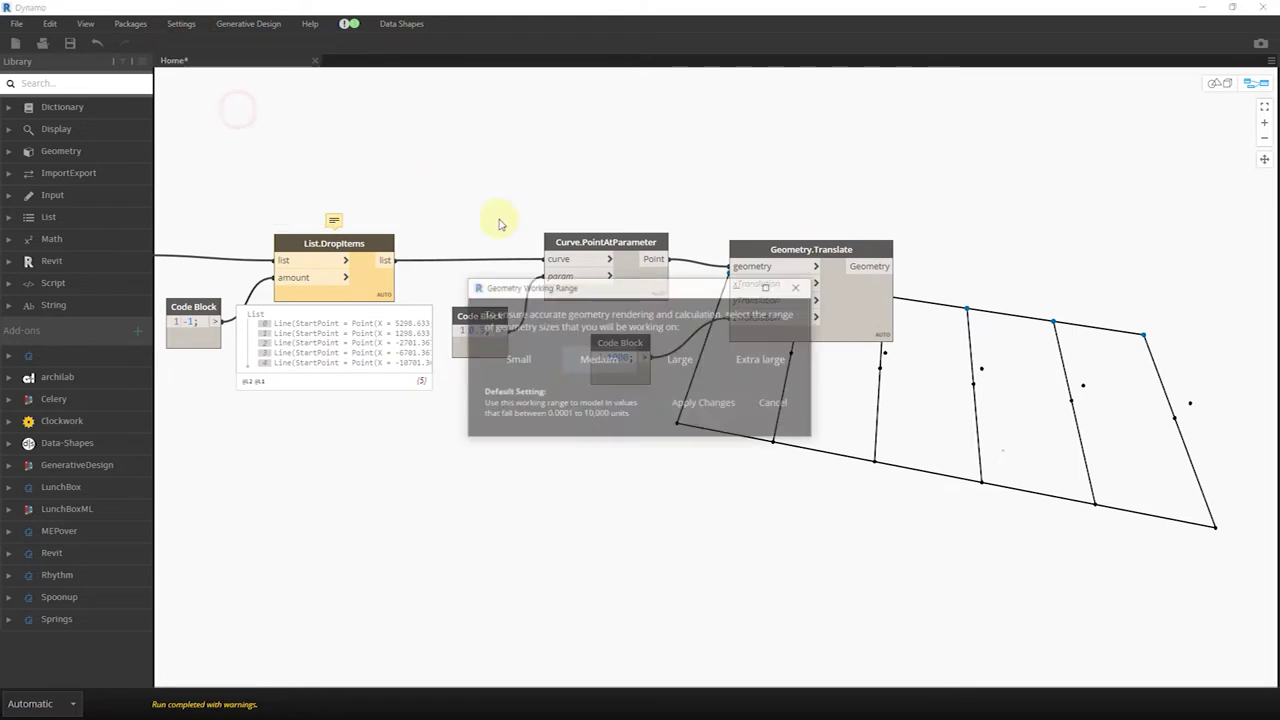
click(687, 366)
click(710, 405)
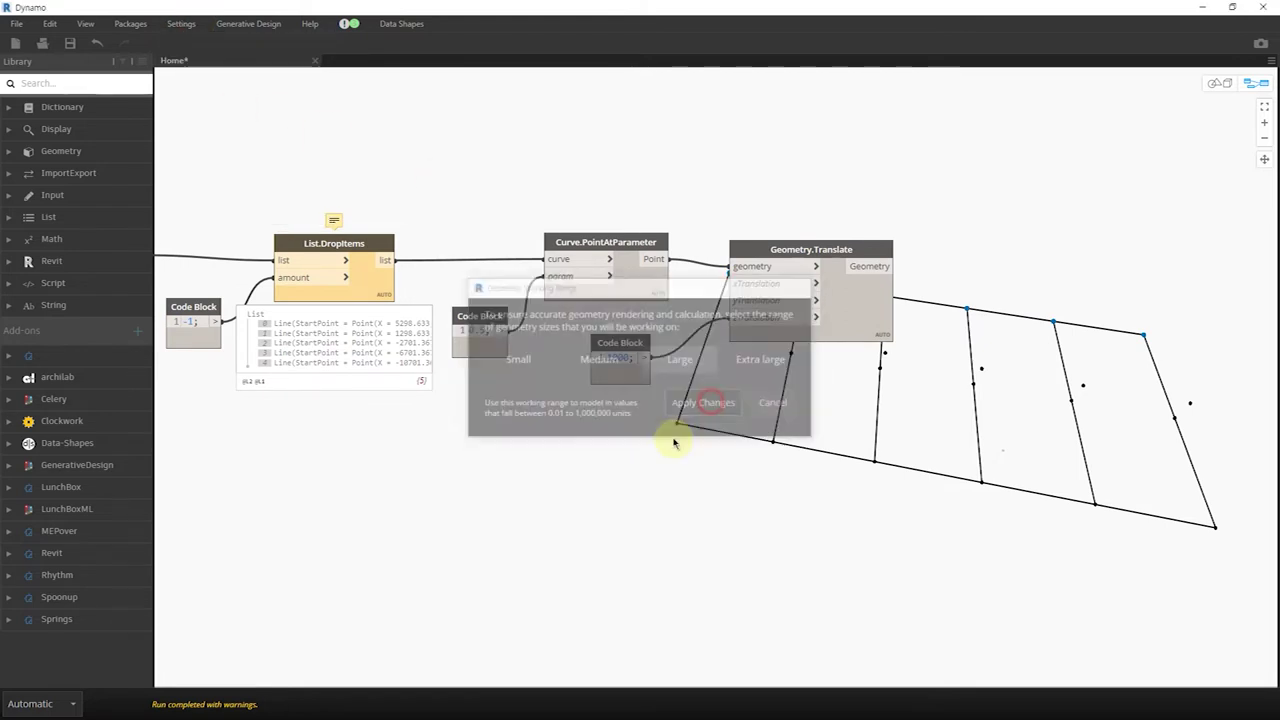
Orbit the 3D preview to inspect the raised midpoints above the lines.
middle_drag(665, 444, 366, 428)
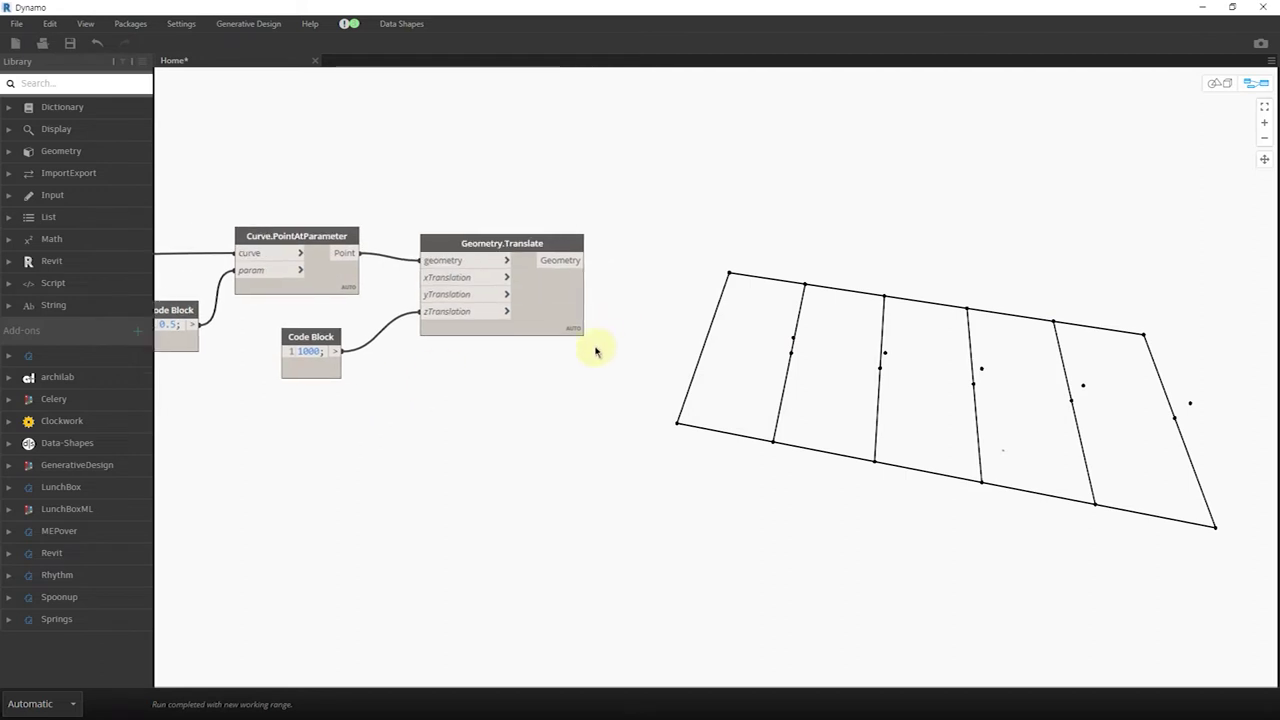
middle_drag(595, 350, 546, 331)
key(ctrl+b)
right_drag(940, 460, 894, 434)
key(ctrl+b)
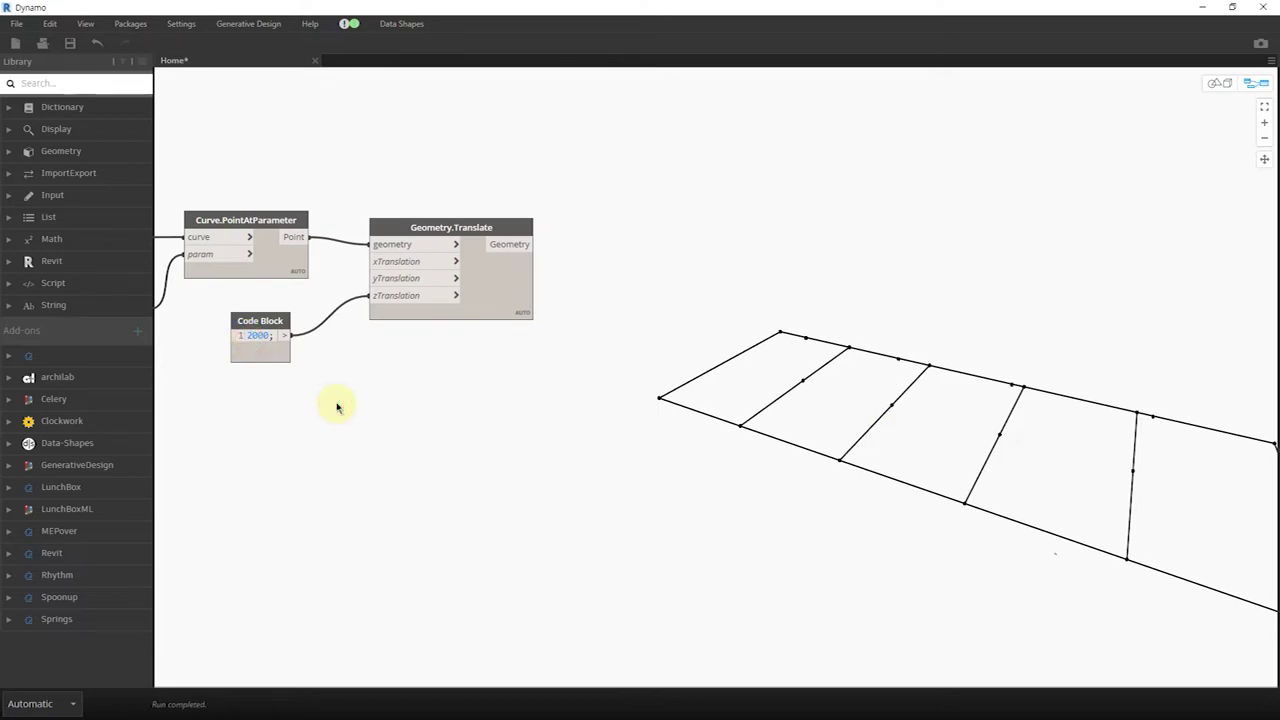
scroll(337, 407, down, 2)
key(ctrl+b)
right_drag(483, 423, 683, 449)
key(ctrl+b)
scroll(565, 340, up, 1)
scroll(540, 295, up, 1)
scroll(536, 289, up, 1)
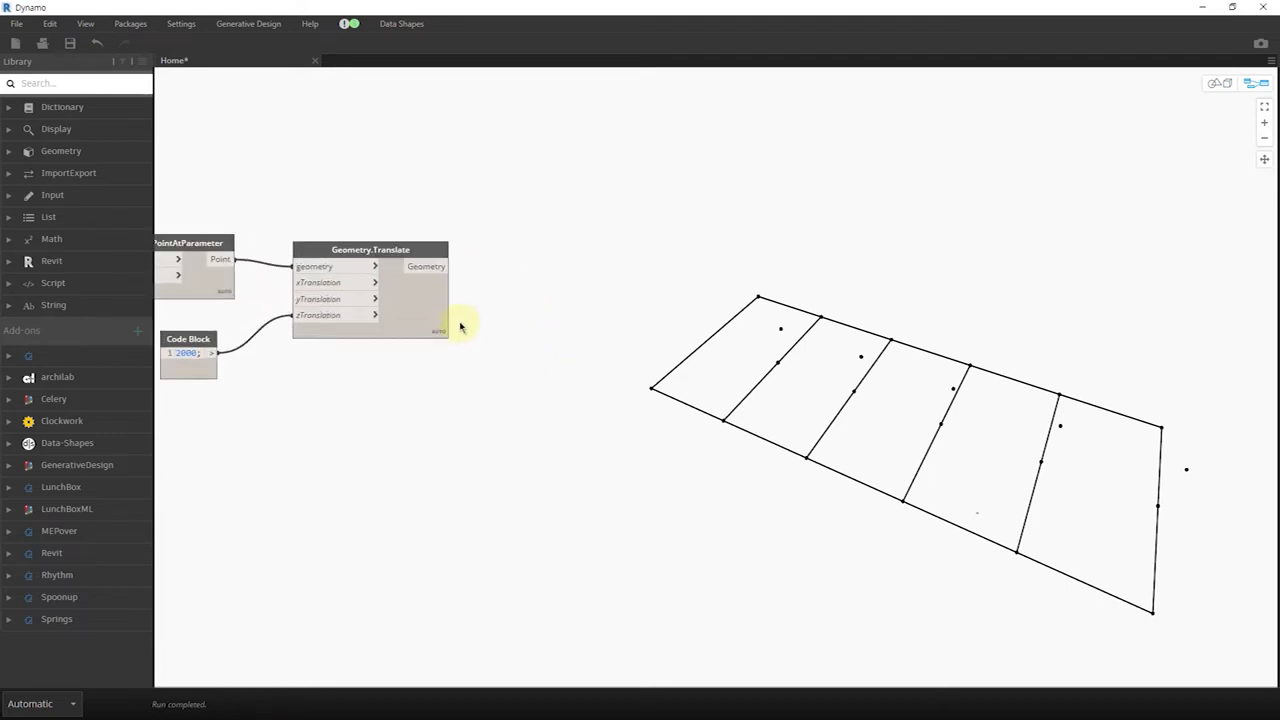
scroll(465, 325, up, 1)
middle_drag(510, 310, 568, 280)
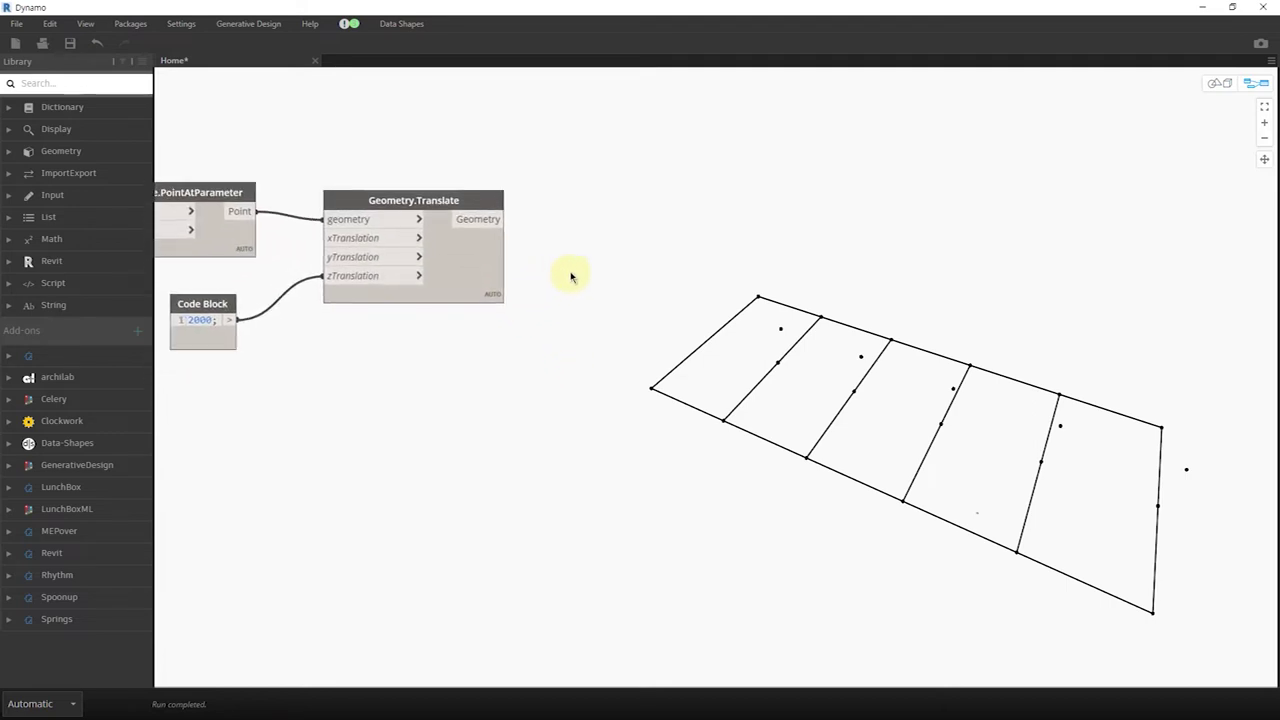
Place a NurbsCurve.ByPoints node above the preview, with the List.DropItems nodes brought into view.
right_click(741, 249)
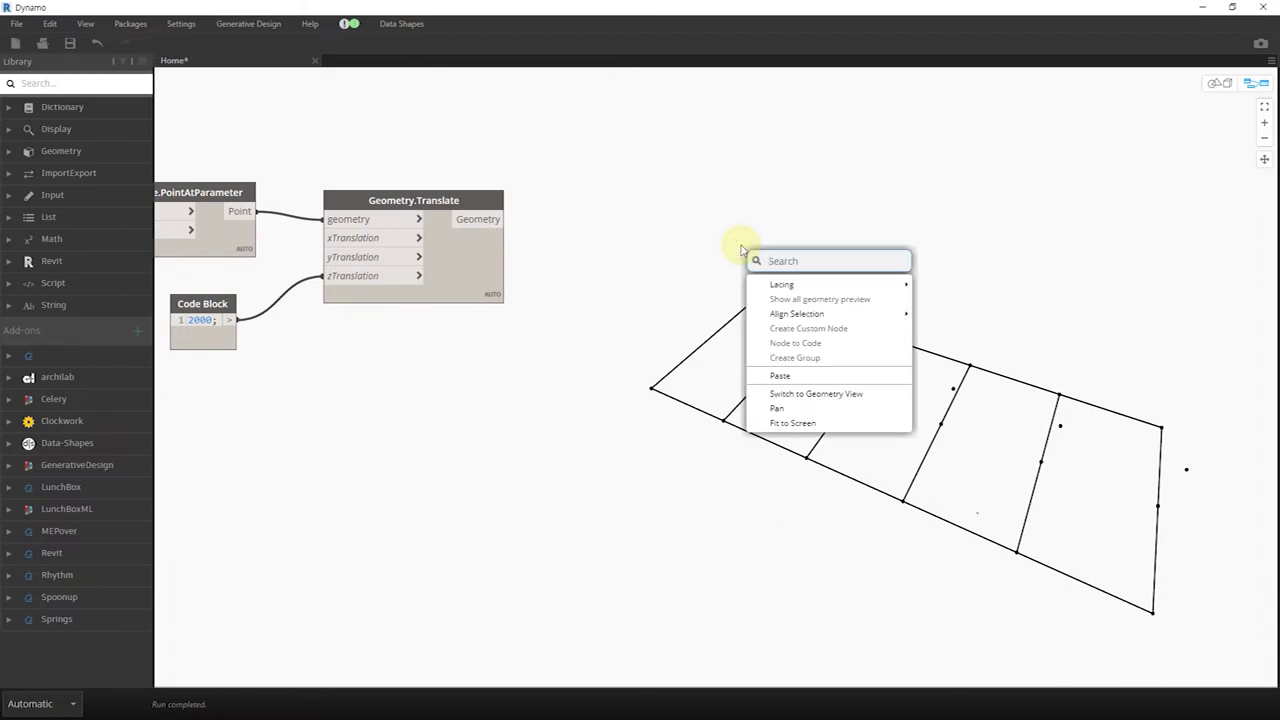
text(bypoints)
scroll(808, 386, down, 1)
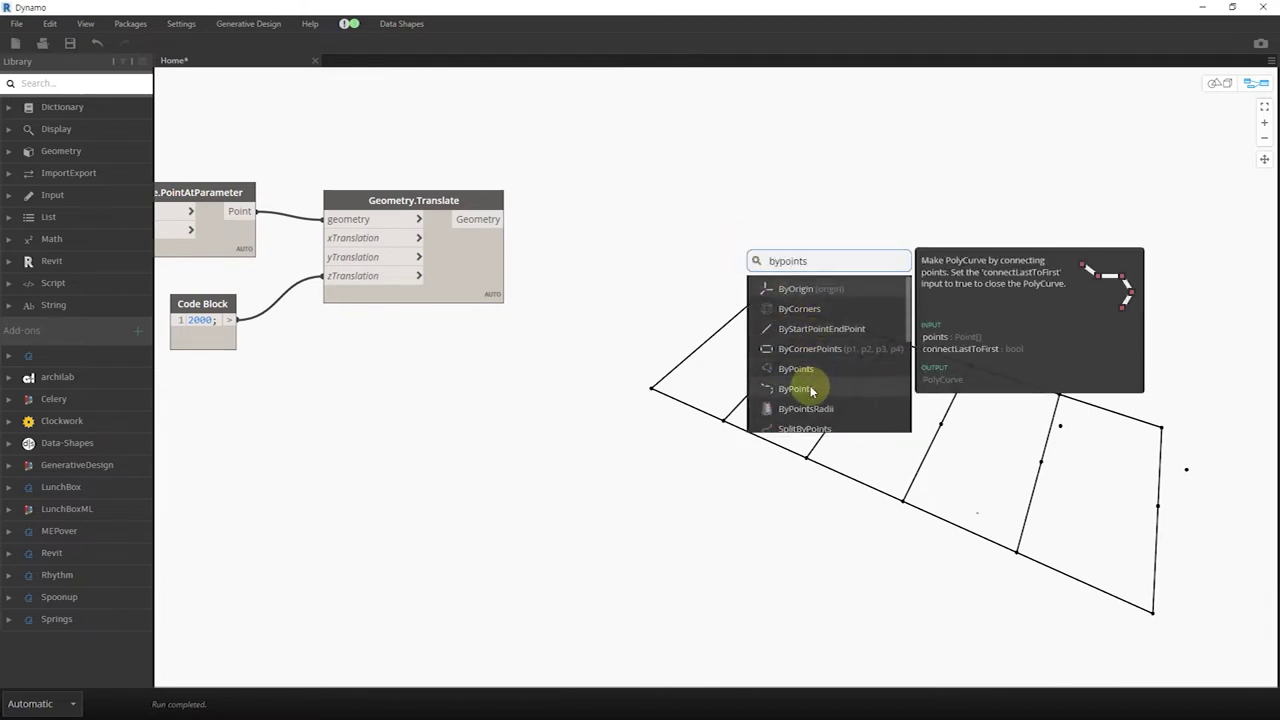
scroll(808, 380, down, 1)
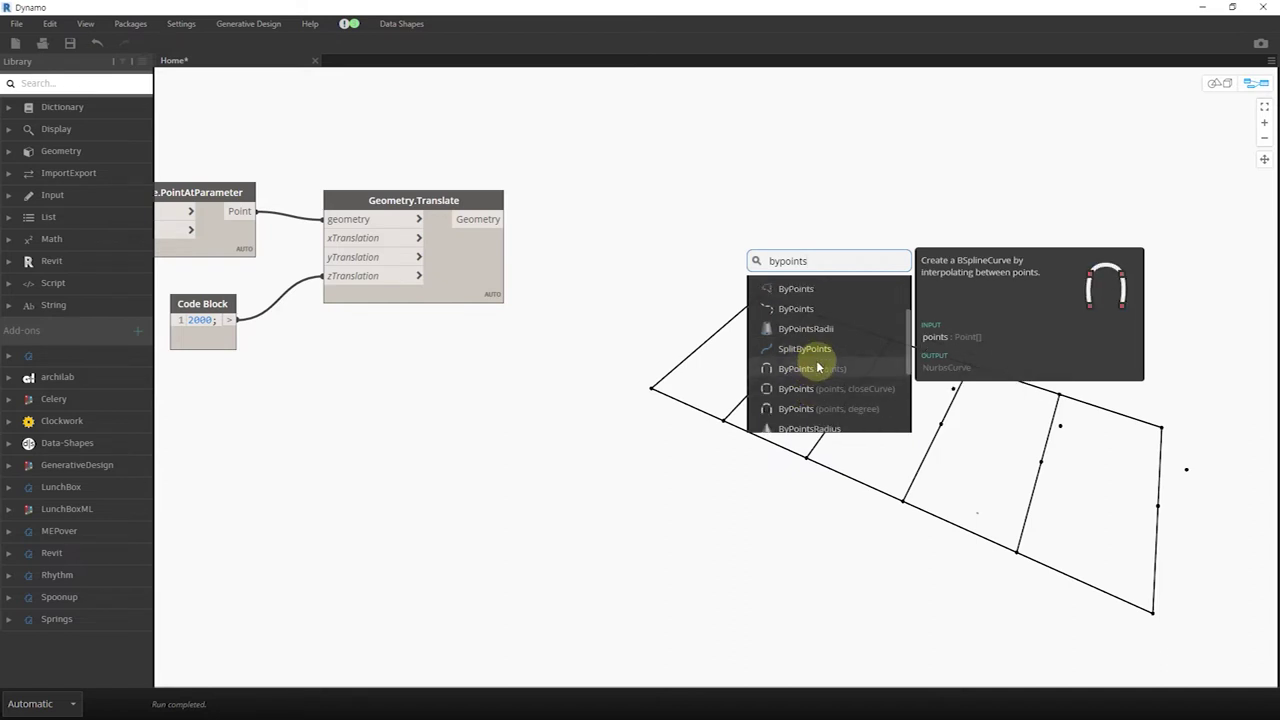
click(816, 366)
drag(852, 362, 695, 202)
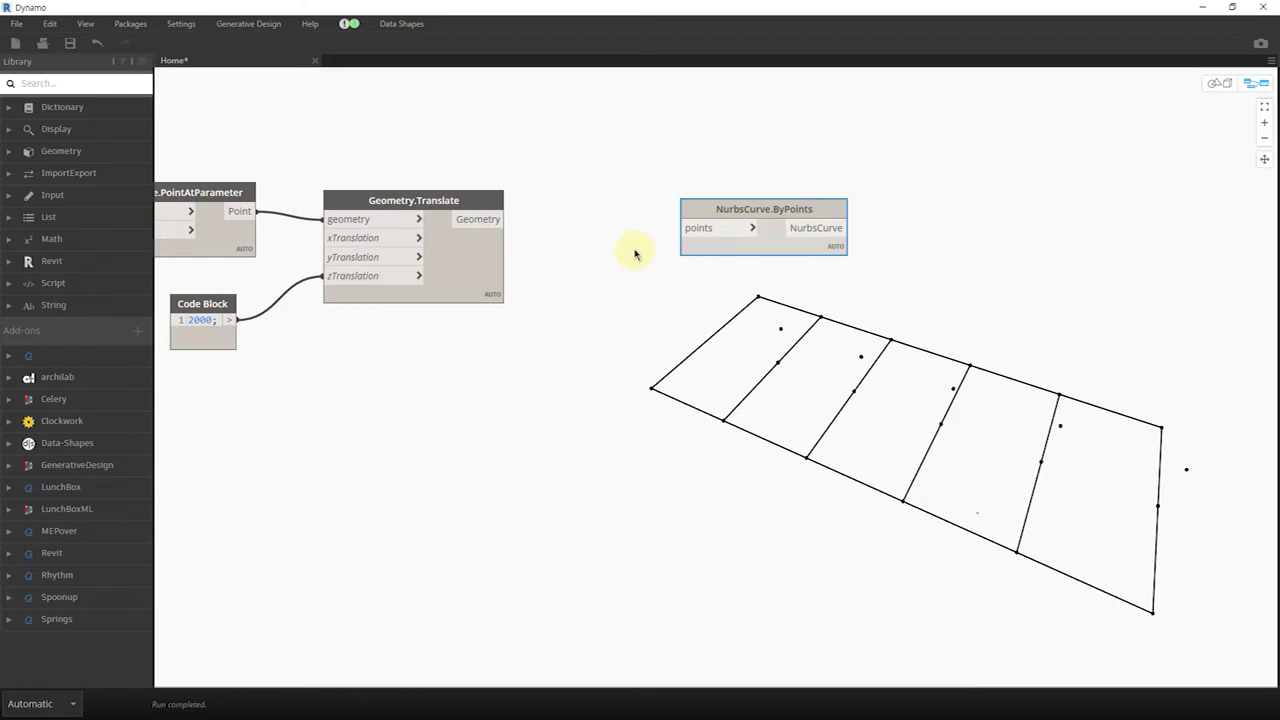
middle_drag(187, 251, 517, 251)
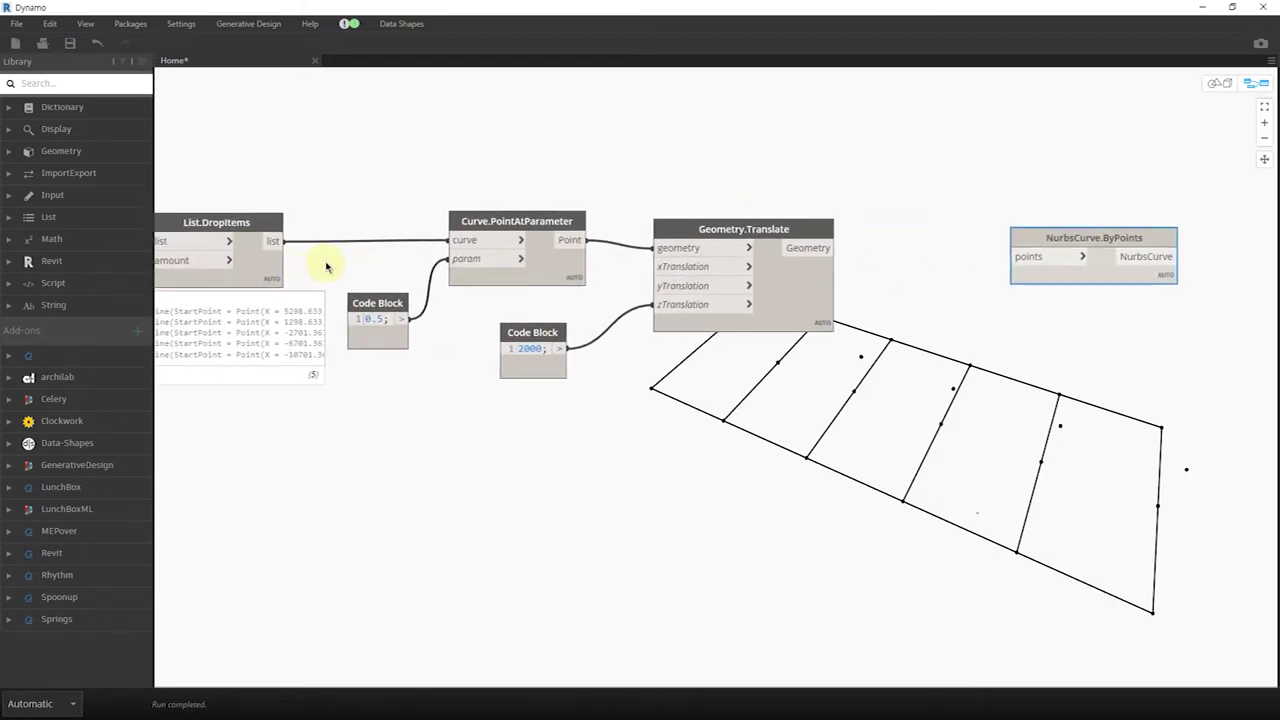
middle_drag(326, 265, 400, 257)
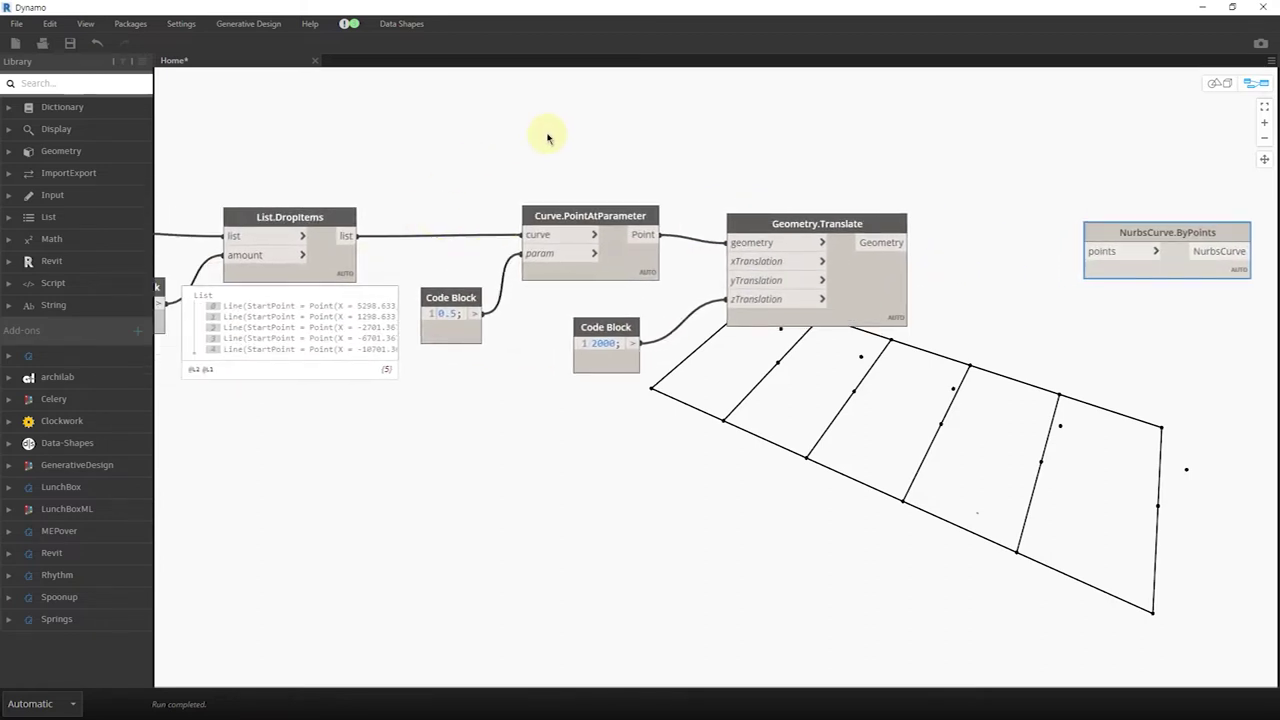
right_click(569, 164)
Add a Curve.StartPoint node fed by the List.DropItems lines.
text(first)
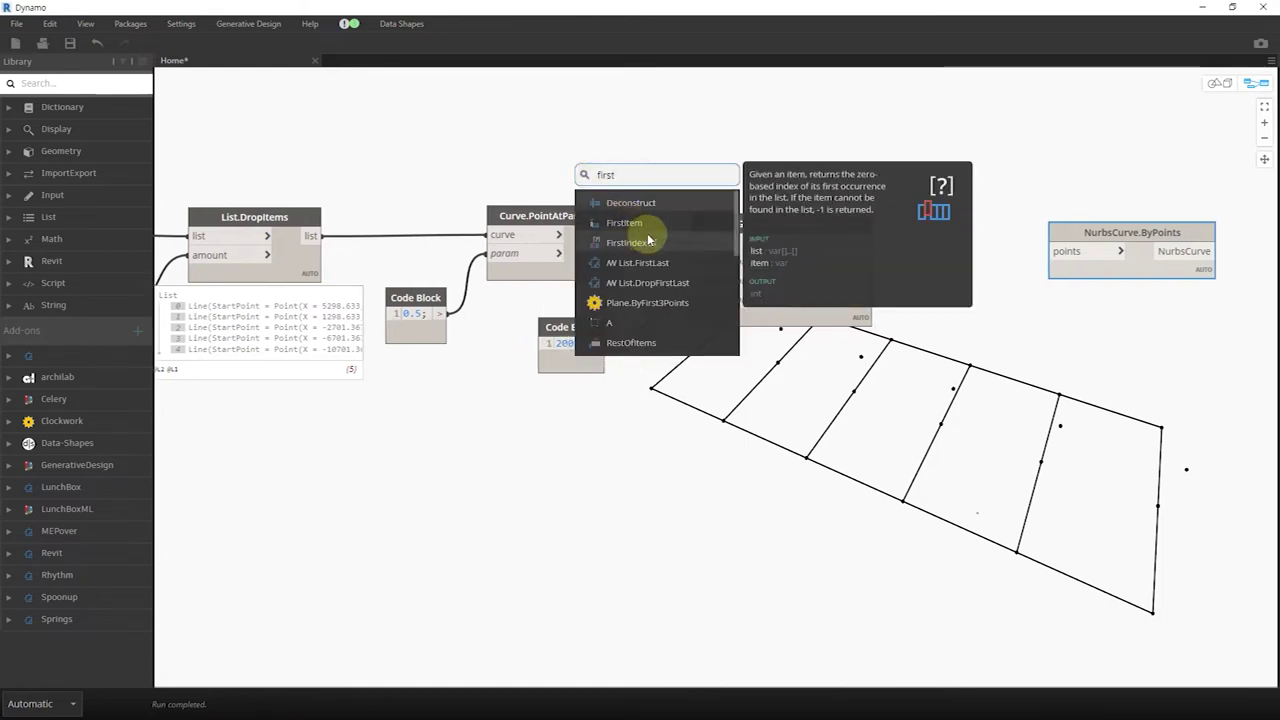
right_click(664, 123)
text(star)
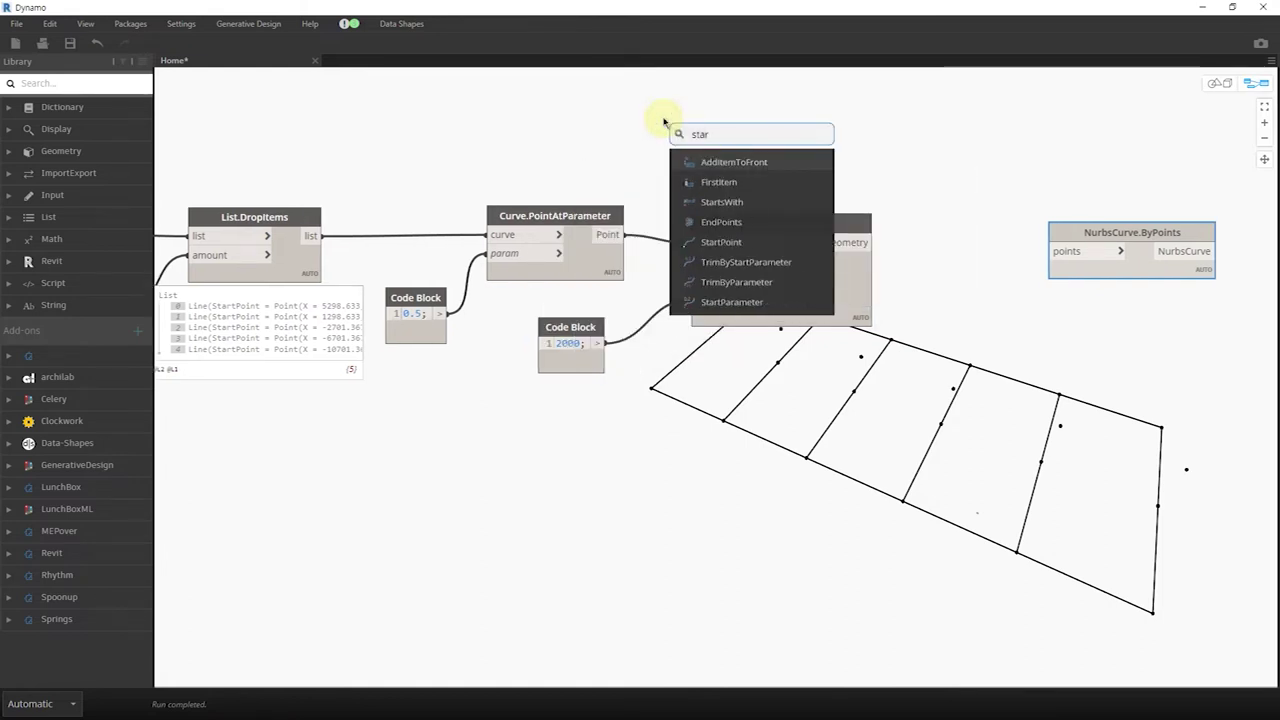
click(739, 242)
drag(784, 267, 571, 114)
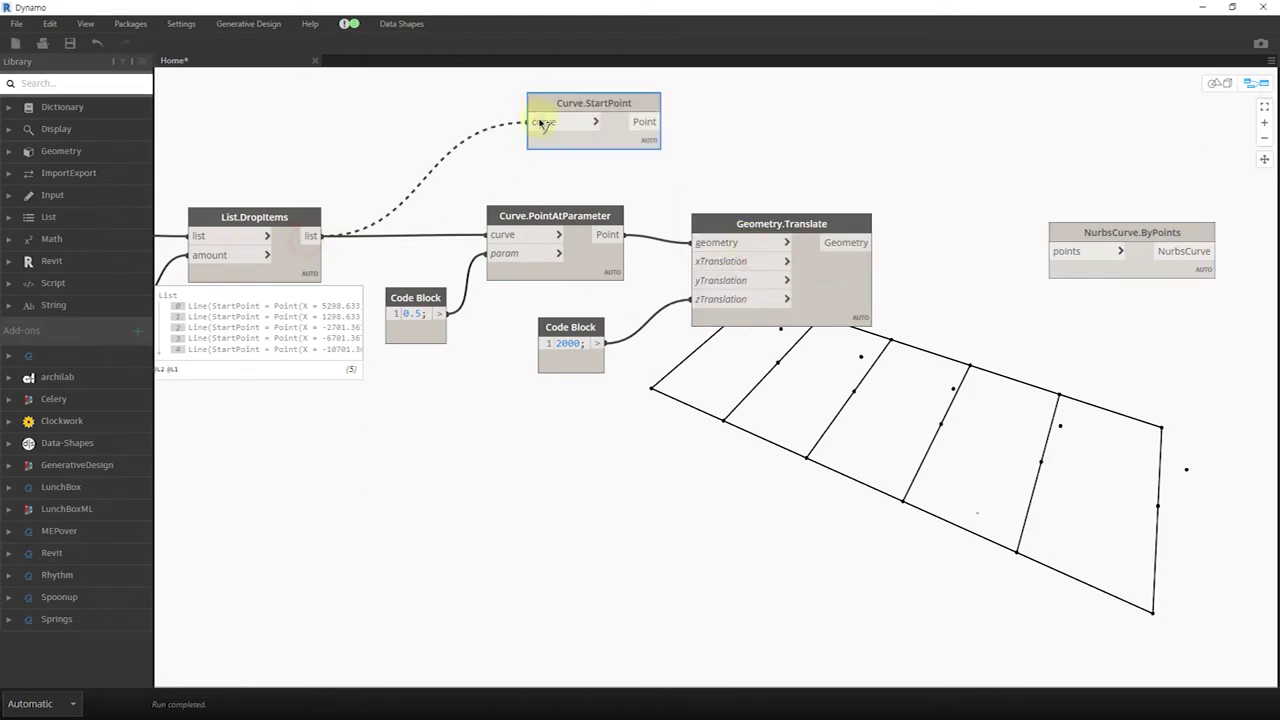
click(541, 122)
Add a Curve.EndPoint node fed by the same lines, placed below the midpoint nodes.
right_click(557, 410)
text(end)
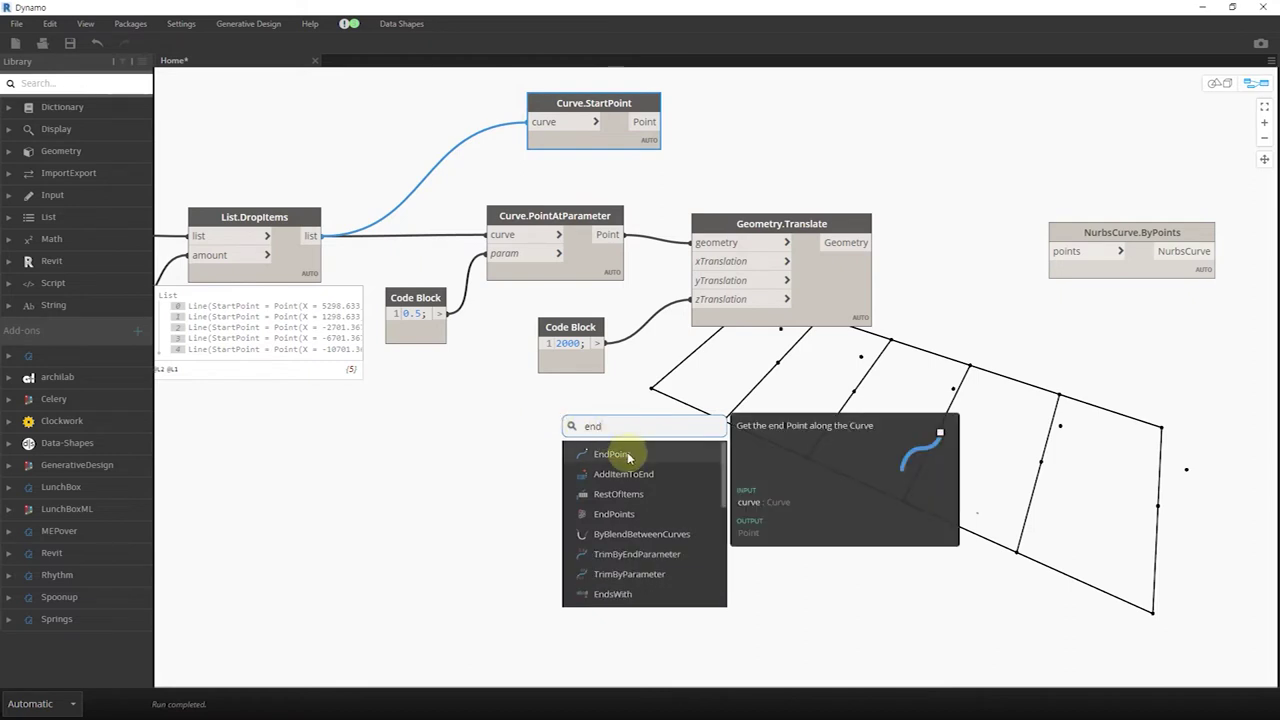
click(623, 452)
click(304, 239)
click(630, 484)
drag(666, 466, 546, 403)
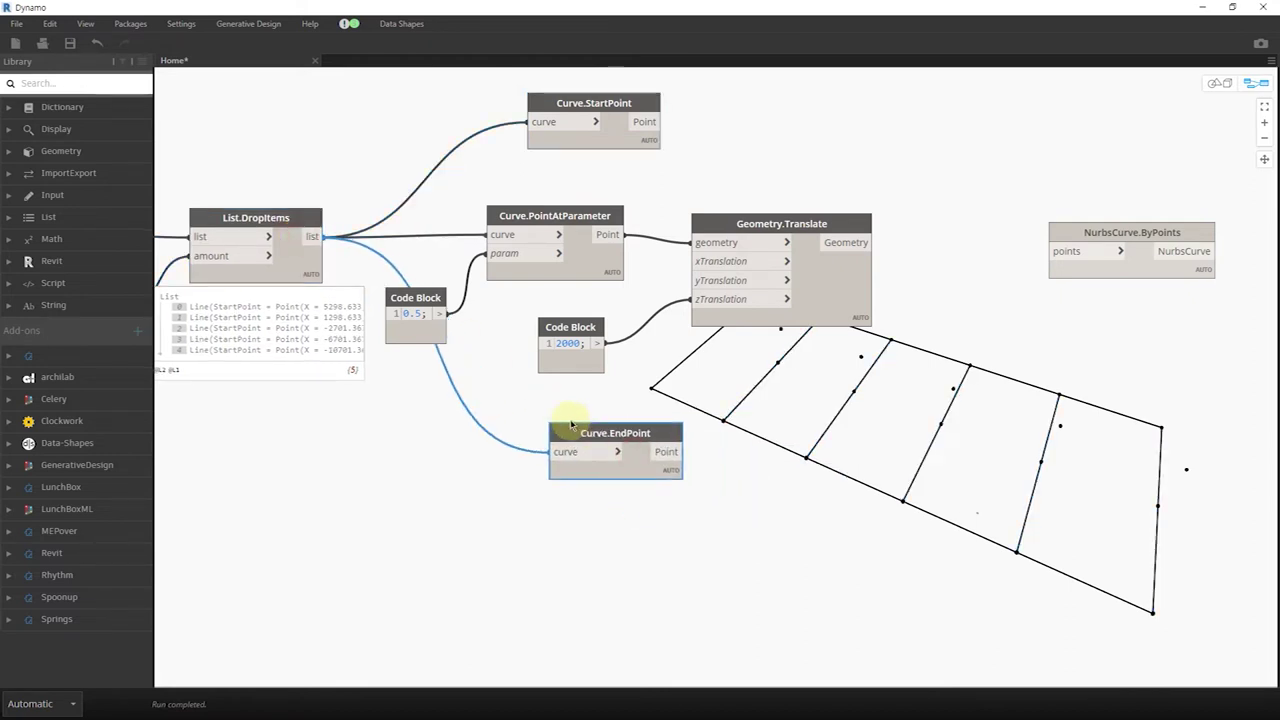
middle_drag(960, 318, 840, 322)
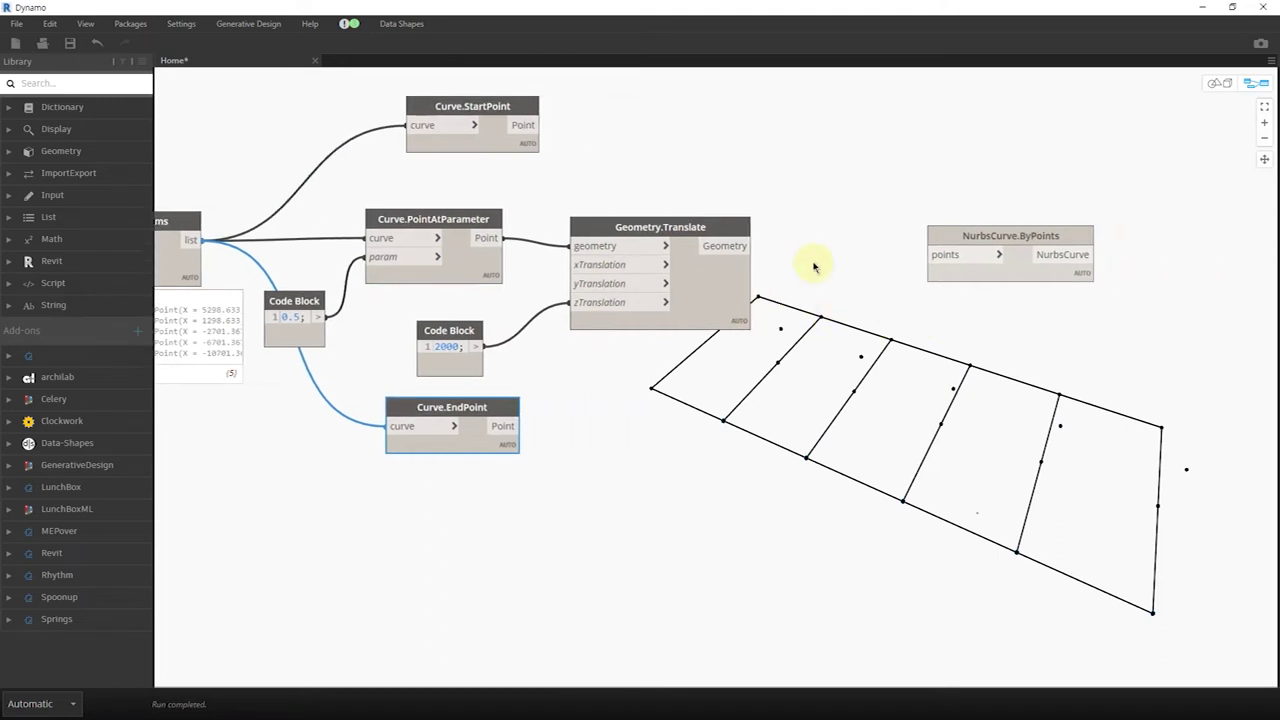
right_click(813, 263)
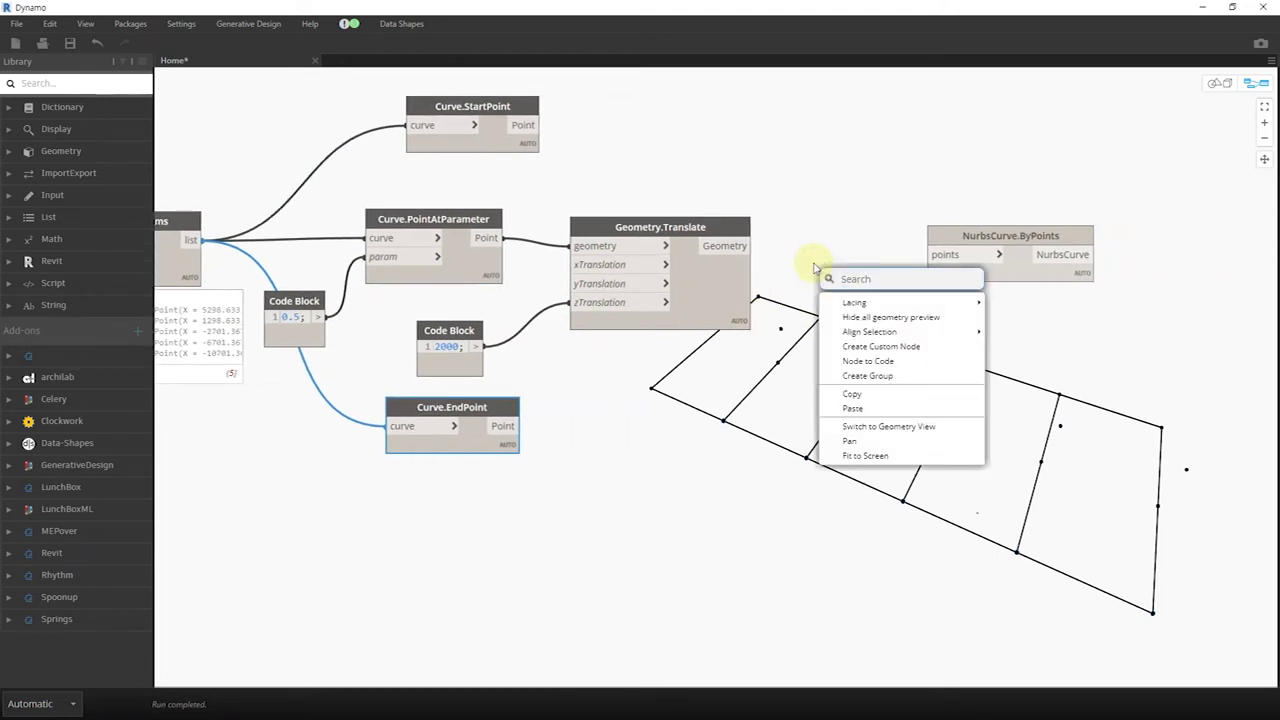
text(cre)
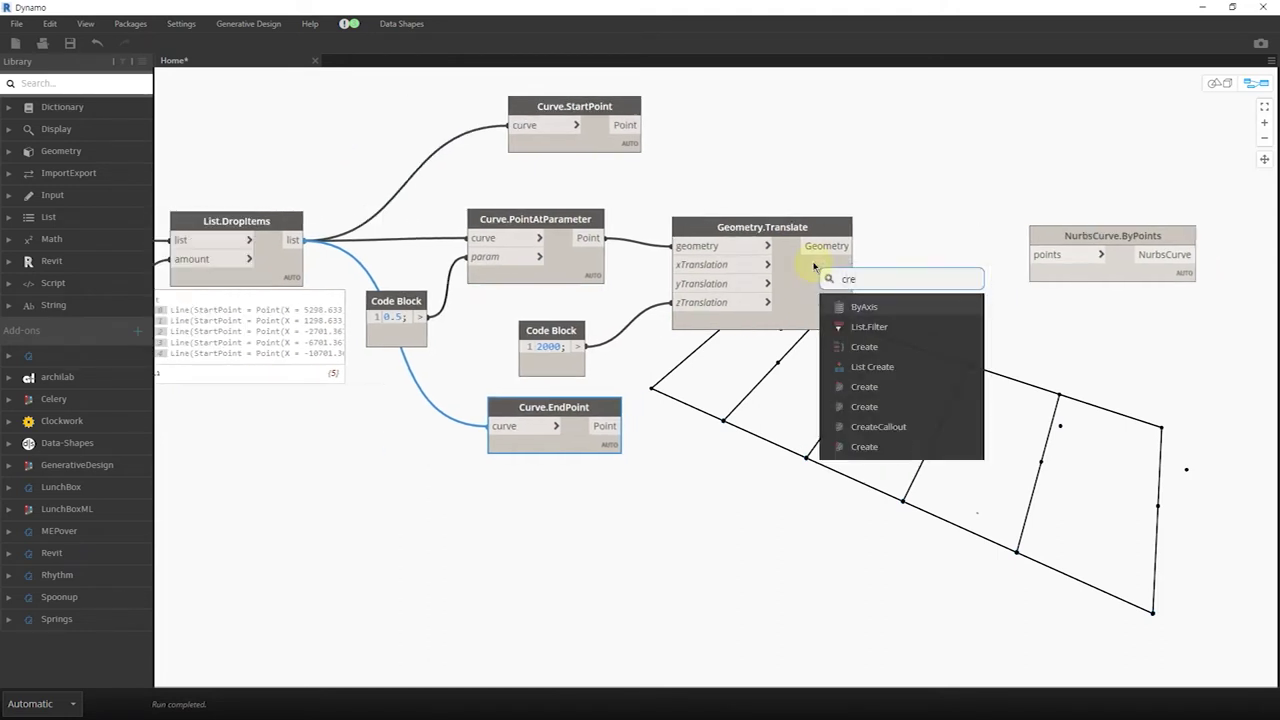
text(ate)
Add a List Create node with three item inputs.
click(885, 335)
drag(933, 341, 947, 218)
click(944, 261)
Wire start points, raised midpoints and end points into item0, item1 and item2.
click(594, 145)
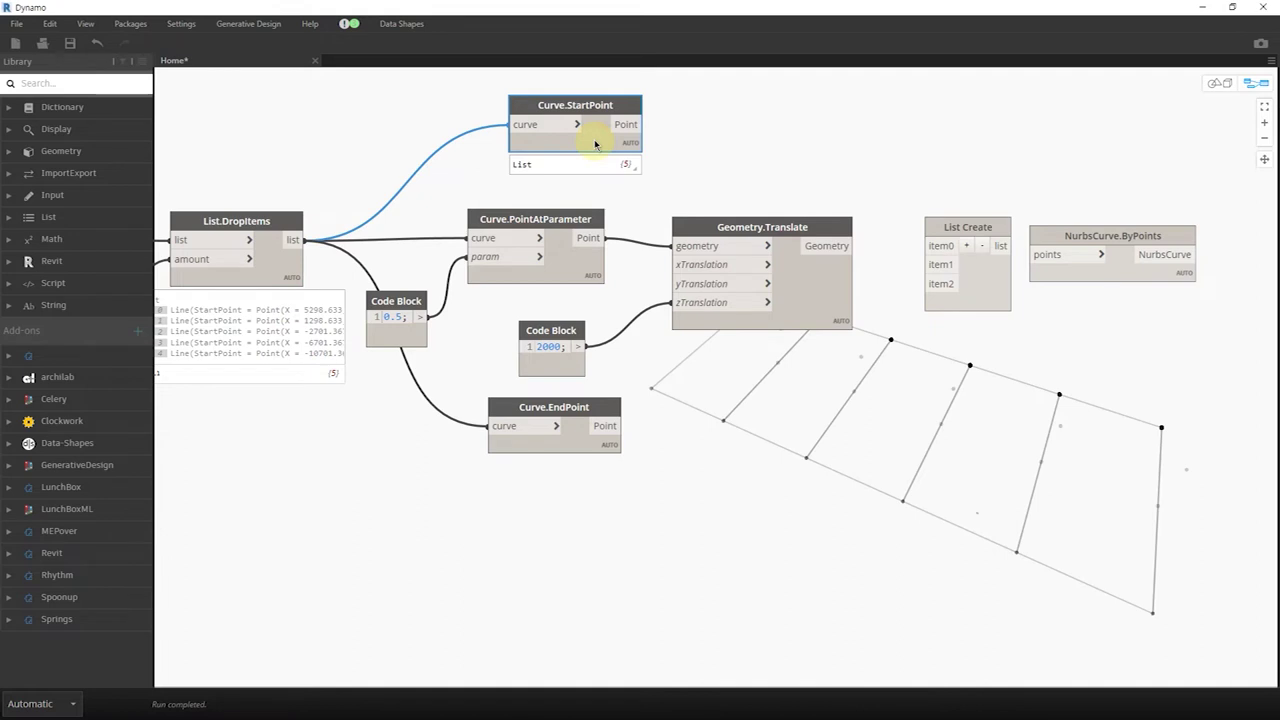
click(816, 288)
click(580, 445)
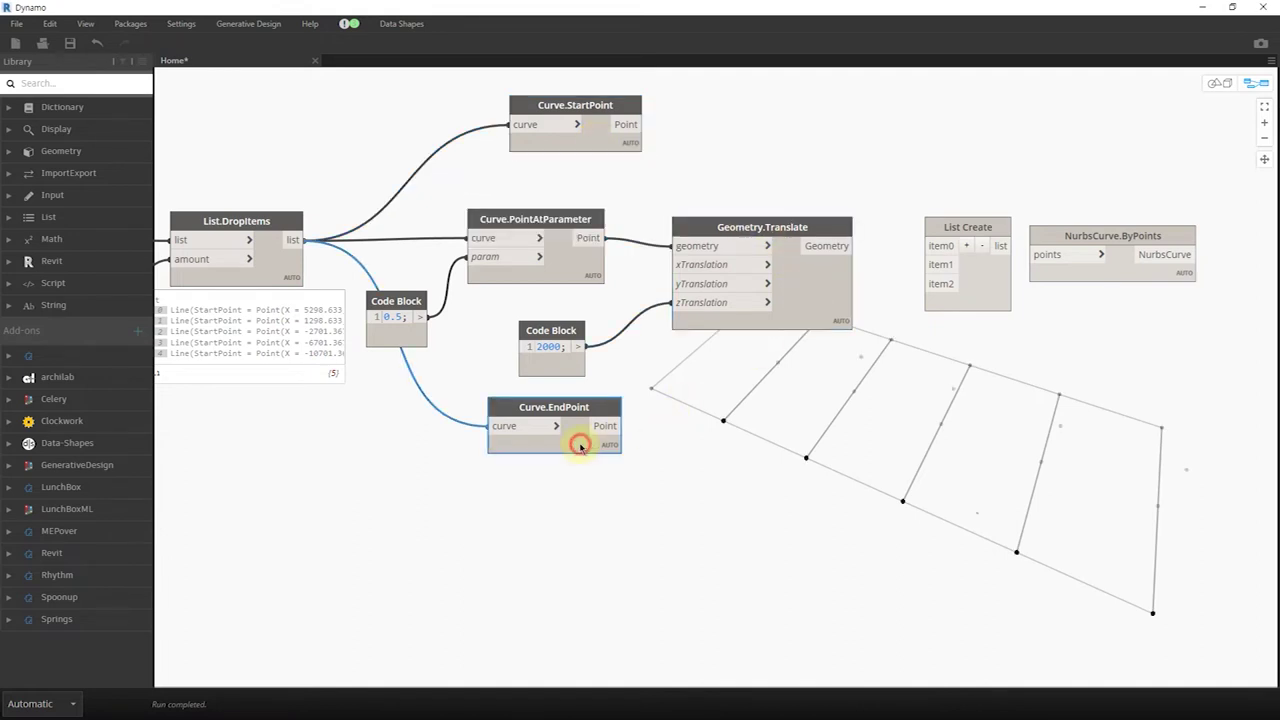
click(942, 240)
click(634, 124)
click(940, 245)
click(828, 247)
click(940, 265)
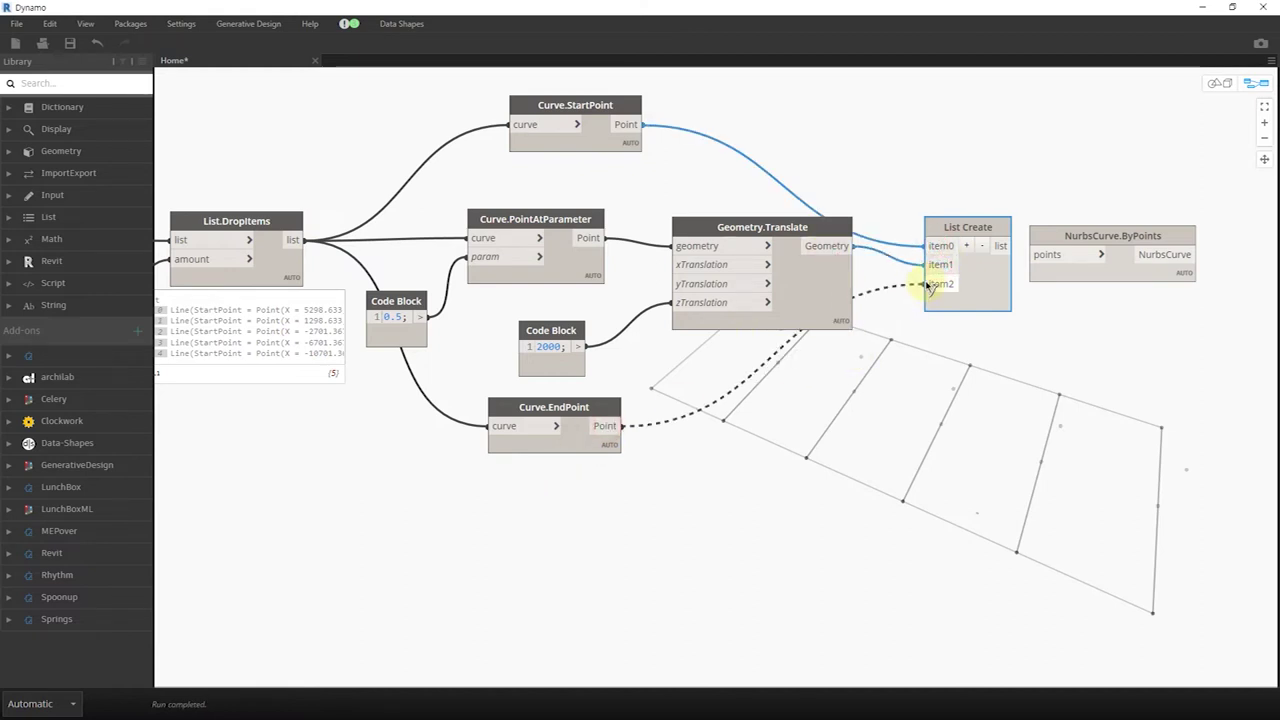
click(928, 285)
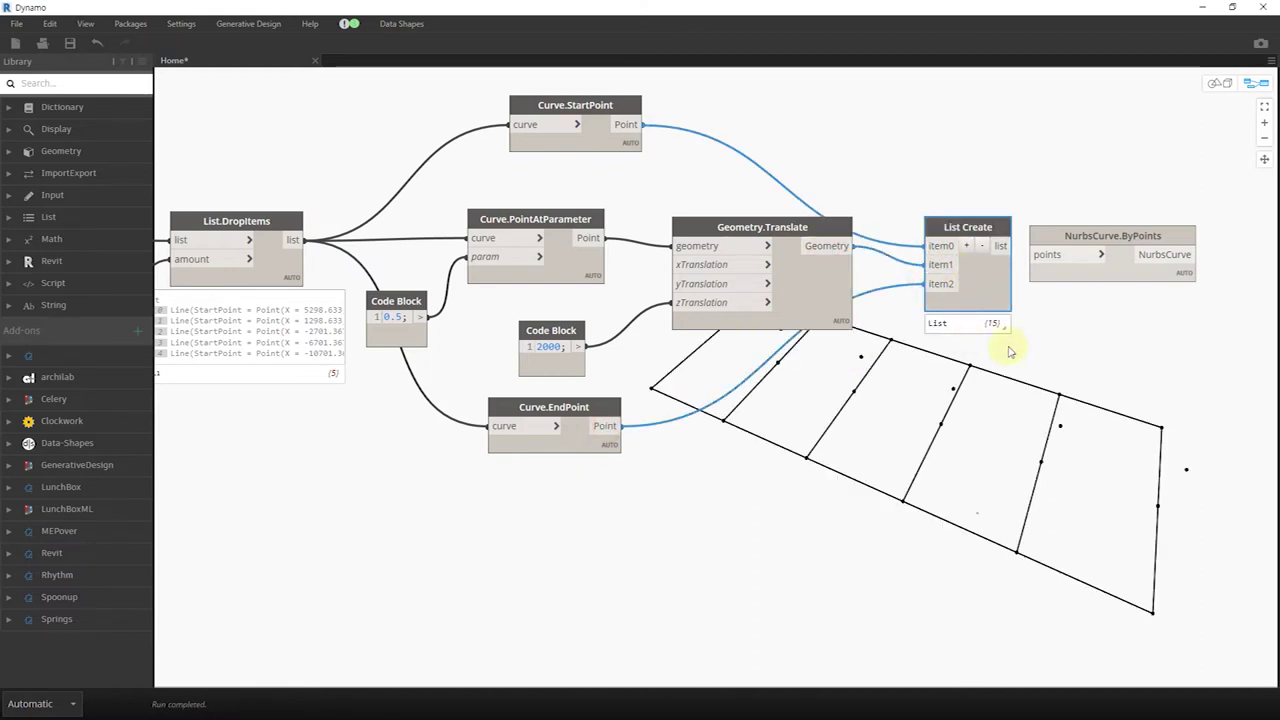
middle_drag(1010, 350, 623, 334)
drag(757, 211, 956, 208)
click(624, 305)
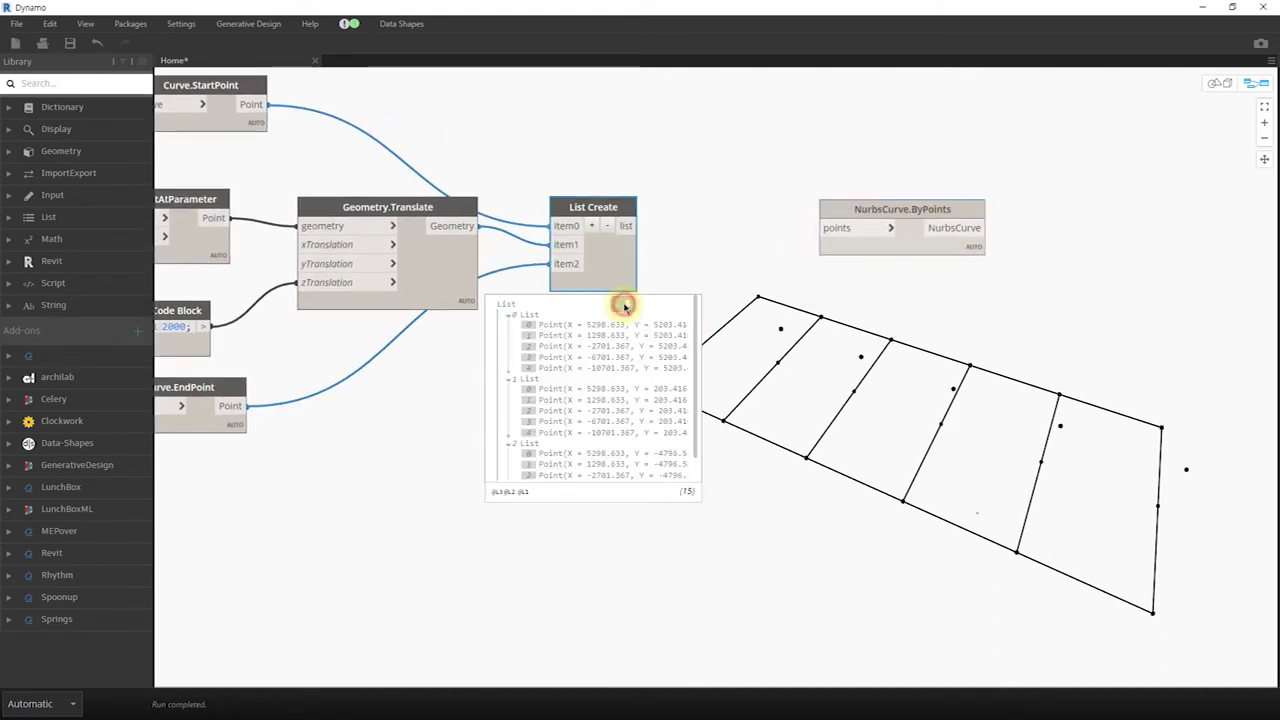
Transpose the combined point list and feed it into NurbsCurve.ByPoints to draw the arches.
right_click(735, 247)
text(tra)
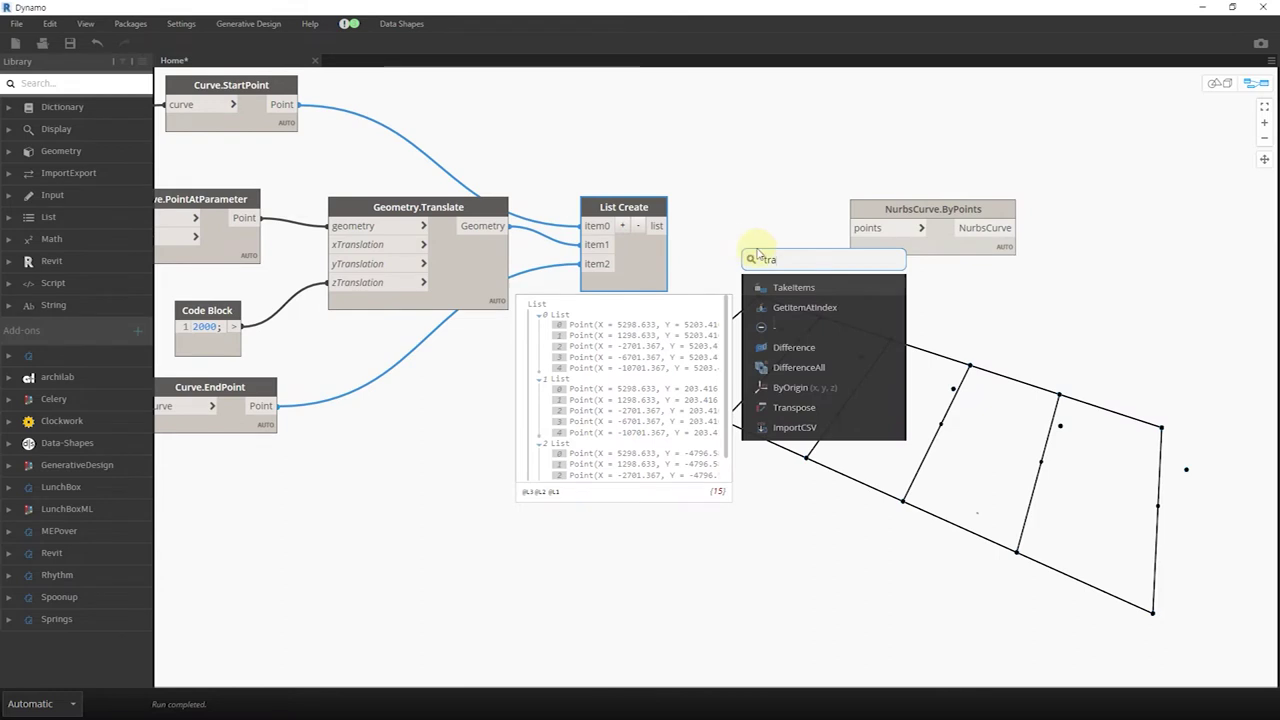
click(815, 405)
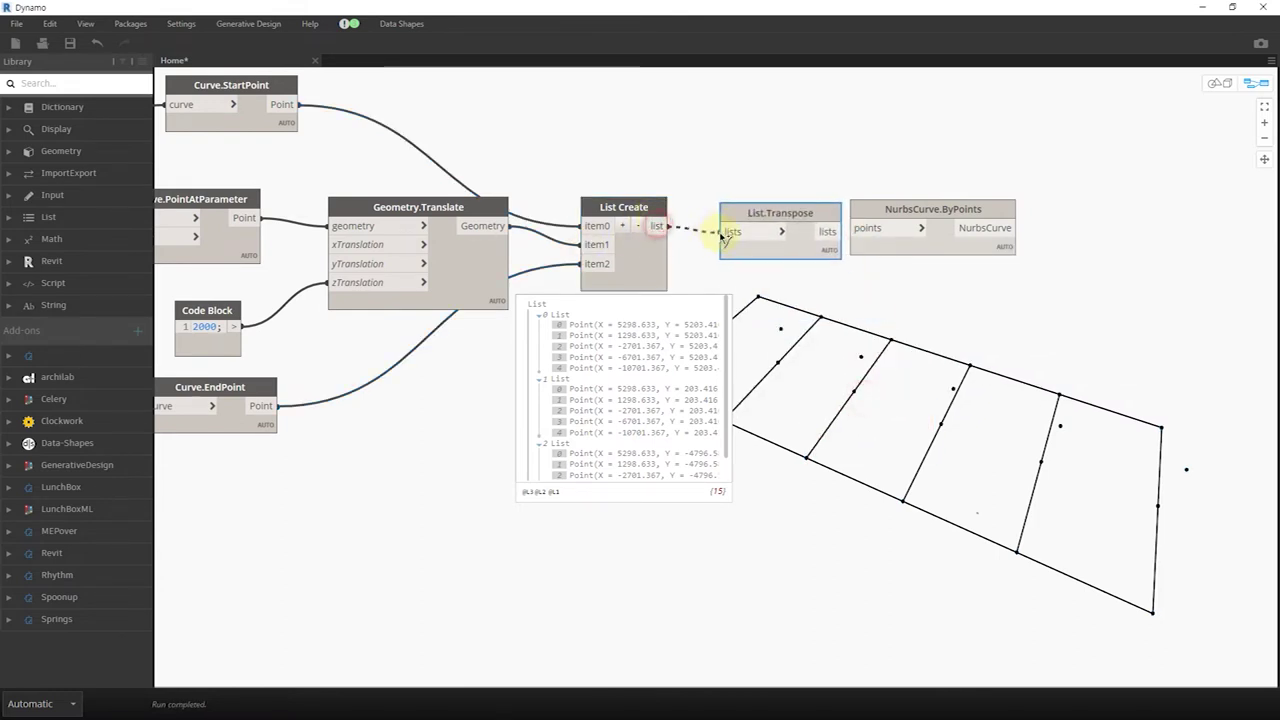
click(724, 234)
click(654, 295)
drag(968, 190, 1025, 176)
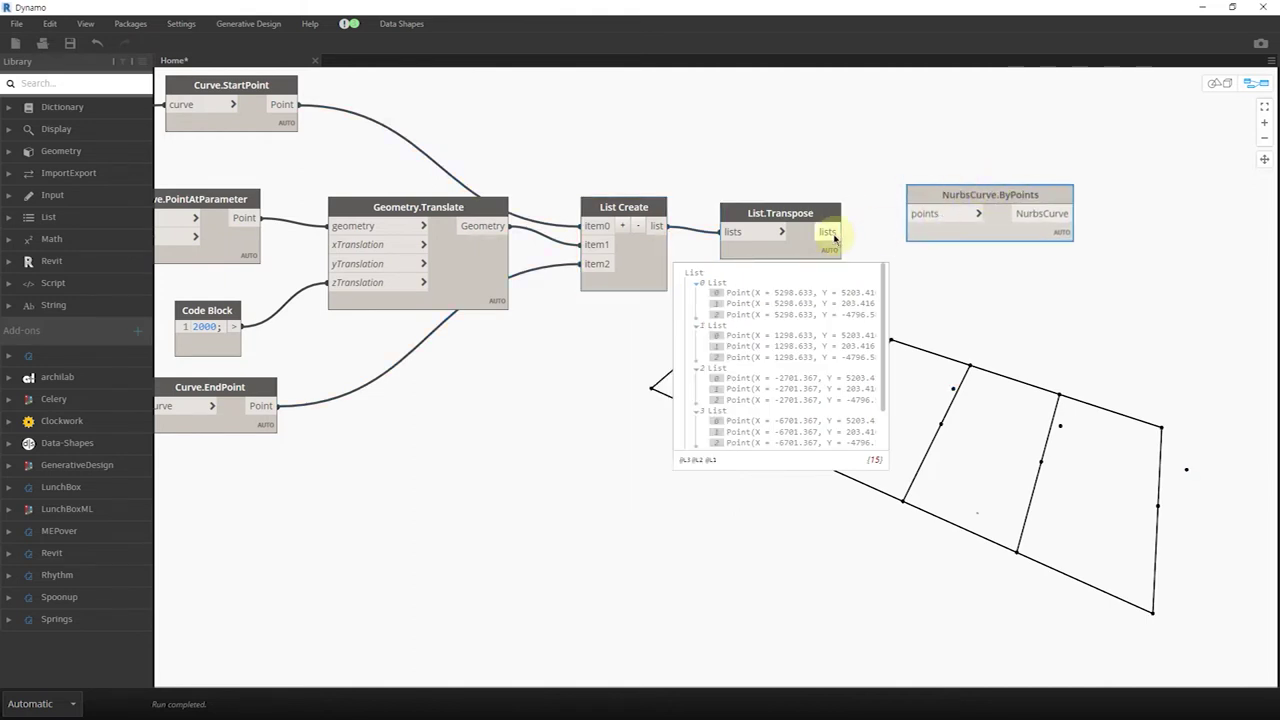
click(914, 215)
click(826, 252)
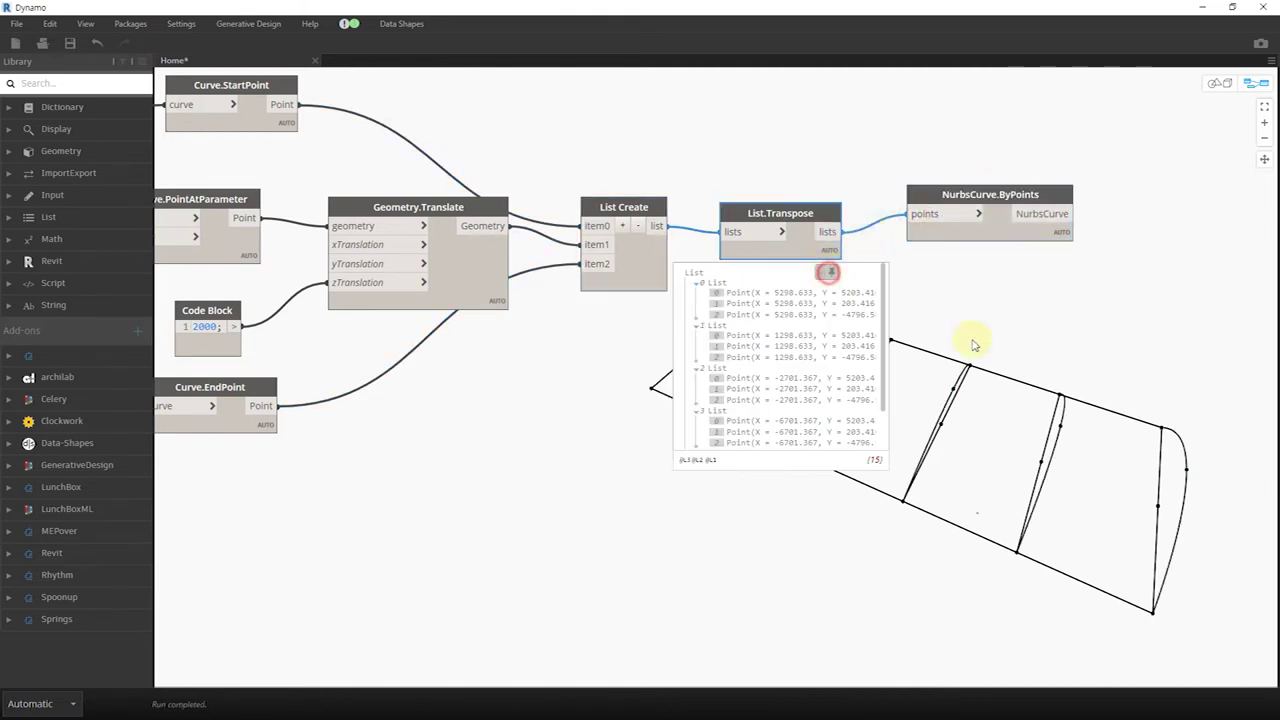
key(ctrl+b)
right_drag(857, 449, 857, 443)
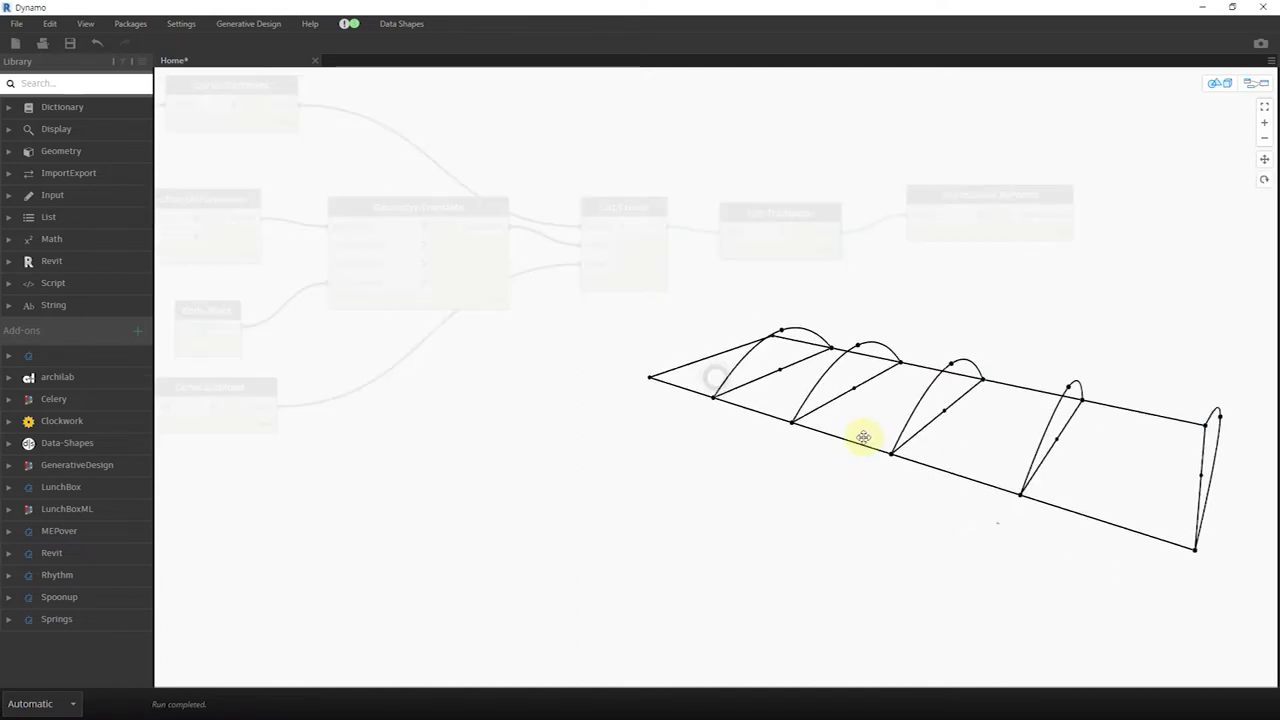
key(ctrl+b)
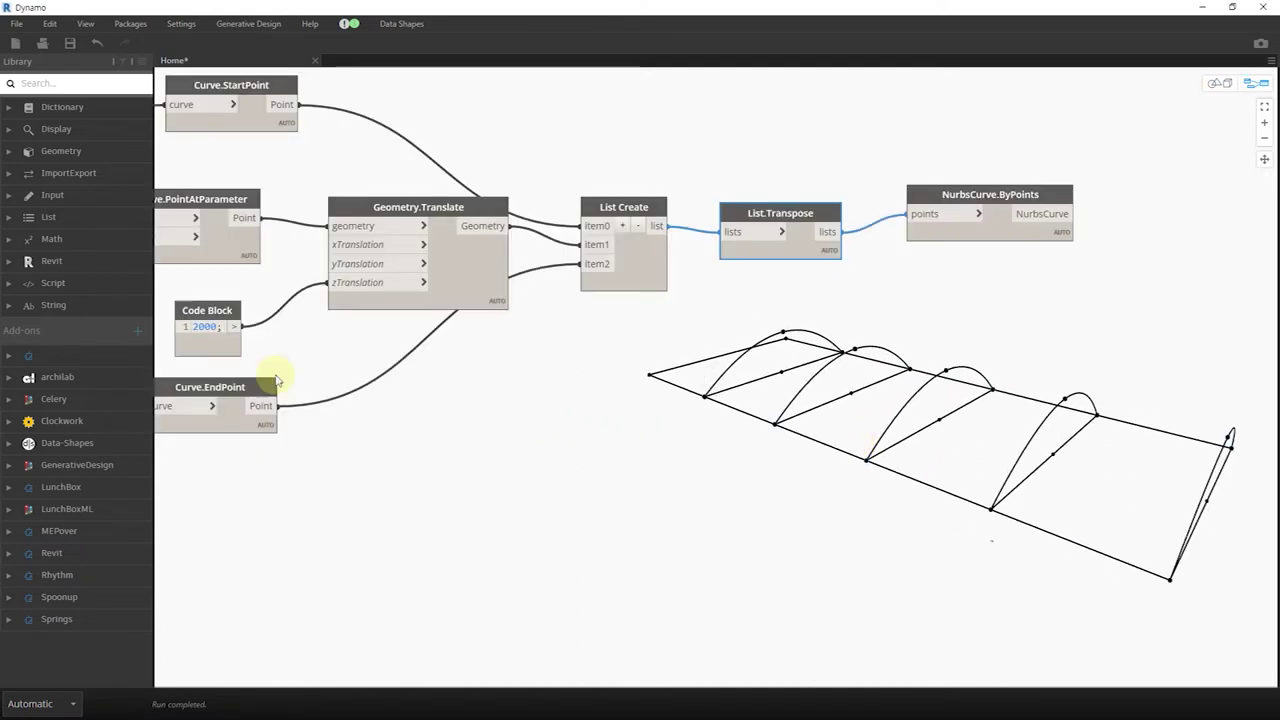
Change the arch-height Code Block from 1000 back to 2000.
click(365, 352)
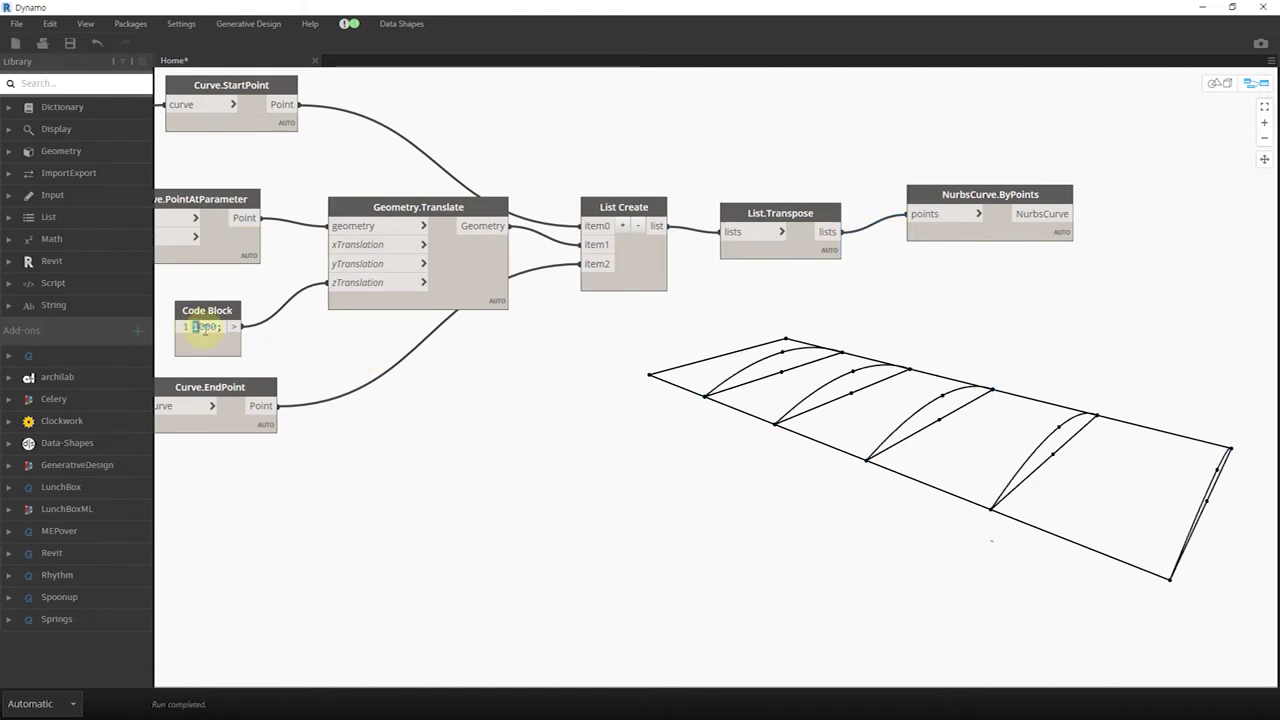
text(2)
click(406, 371)
scroll(842, 456, down, 3)
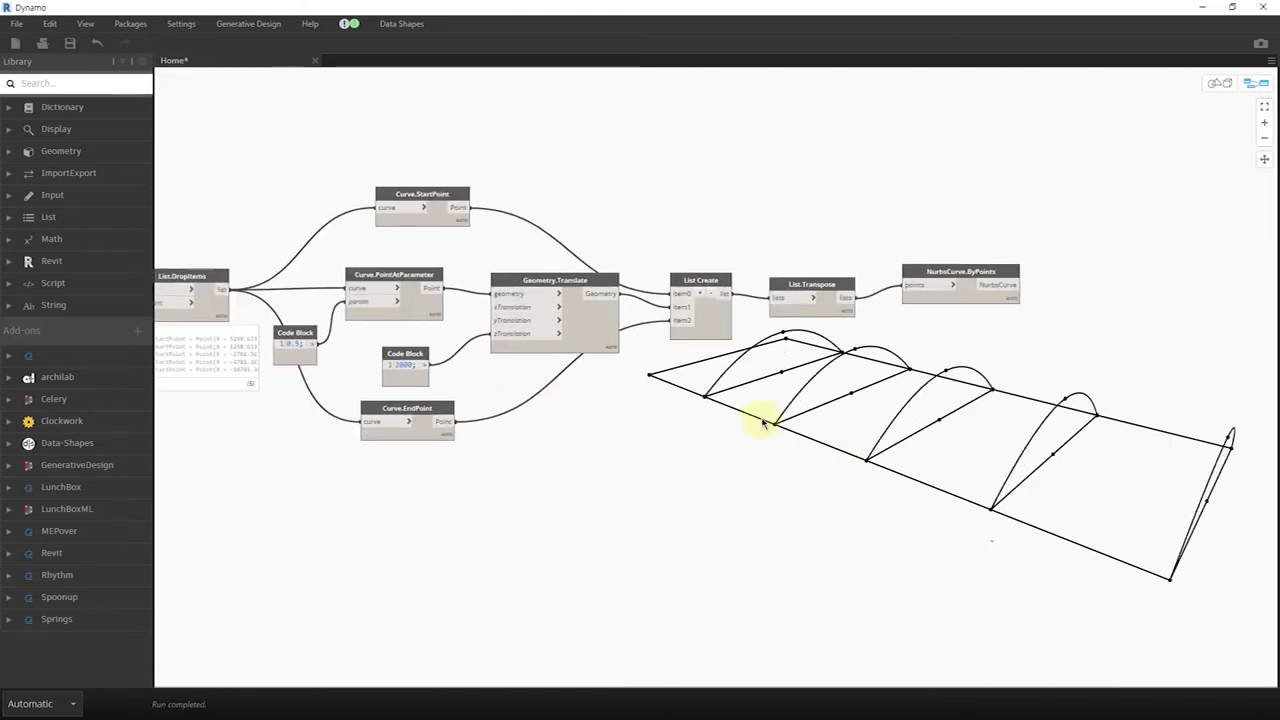
middle_drag(334, 428, 353, 419)
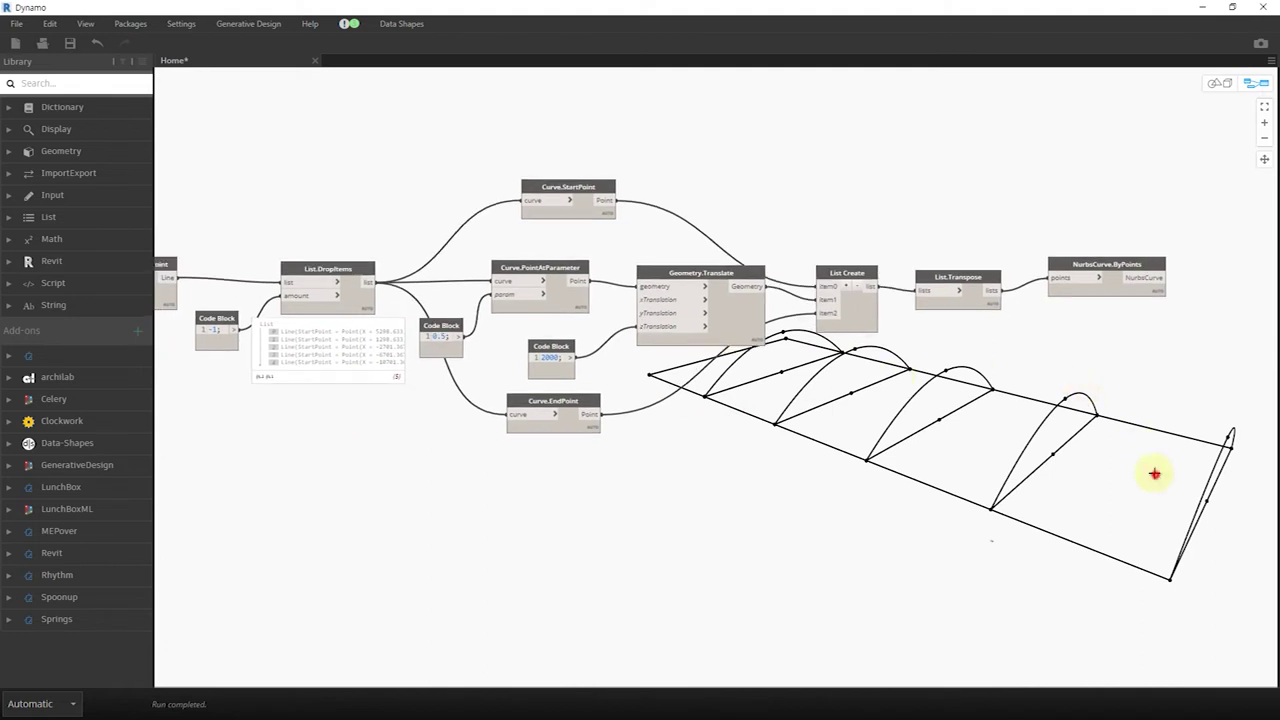
Select the arch-building node group and shift it up and to the right.
drag(1154, 474, 213, 117)
scroll(403, 257, down, 1)
scroll(420, 234, down, 1)
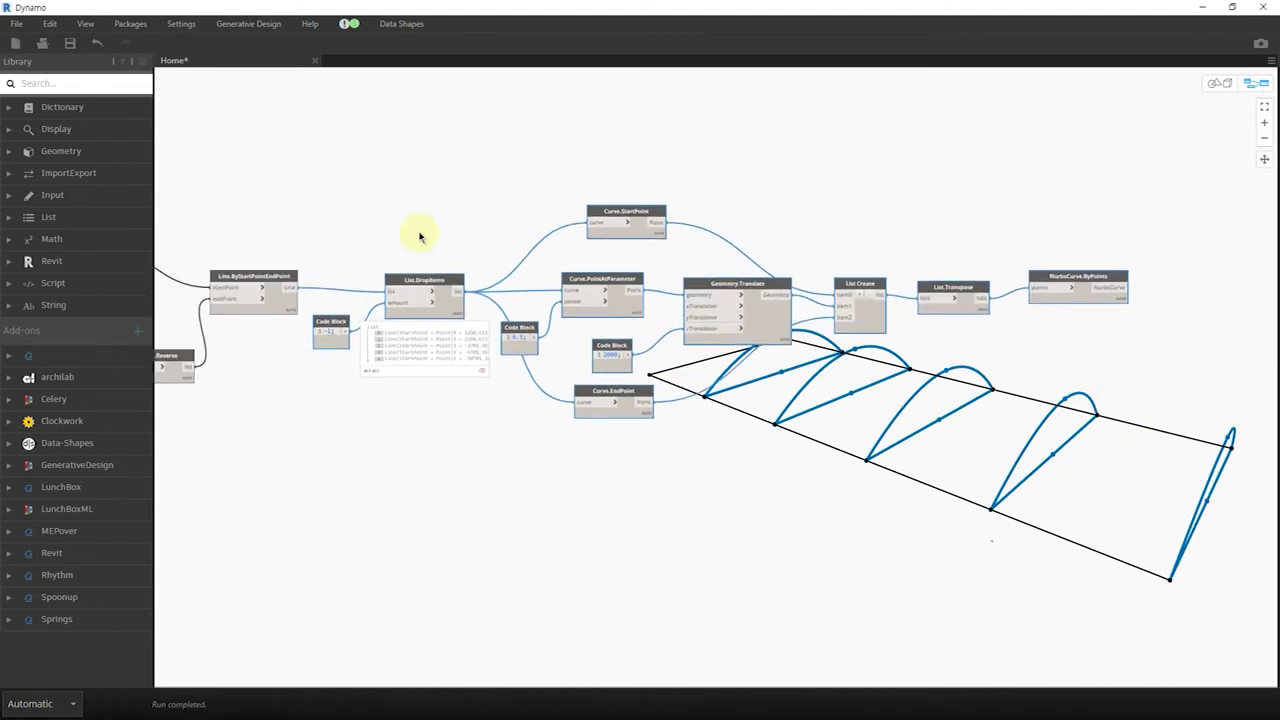
scroll(430, 240, down, 1)
drag(487, 285, 533, 194)
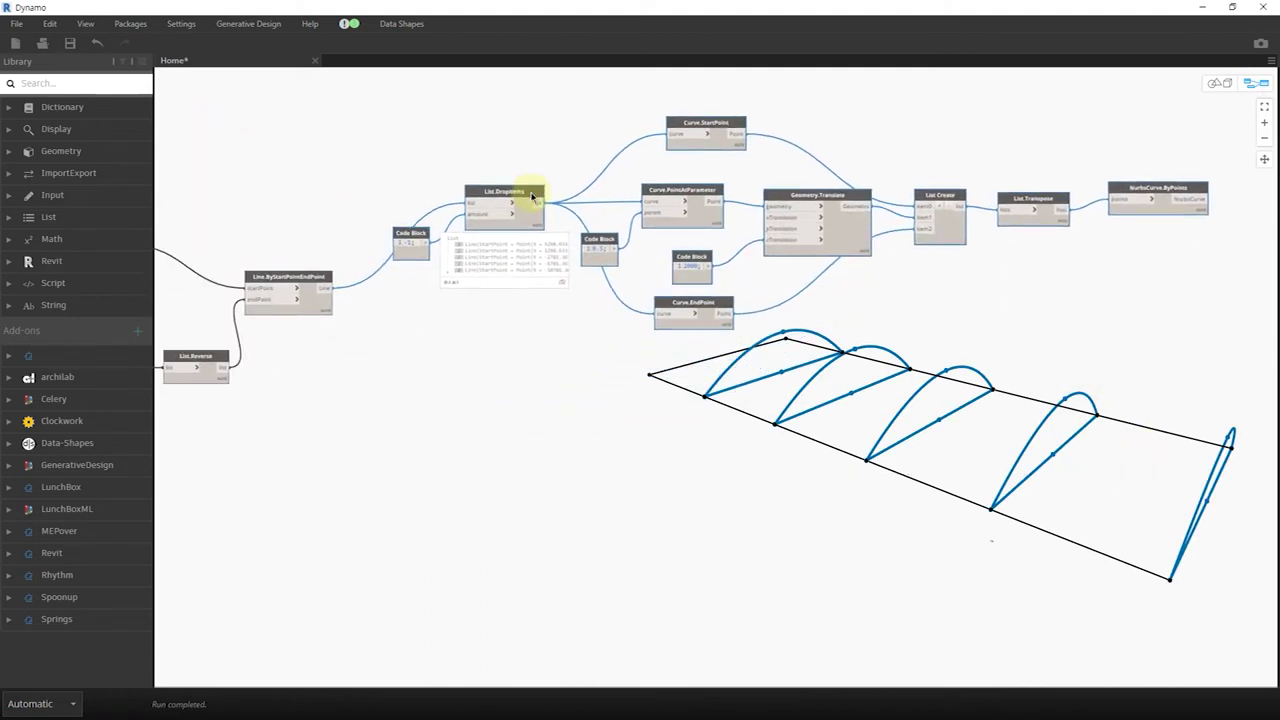
Group the selected arch-building nodes and title the group Curve-01.
key(ctrl+g)
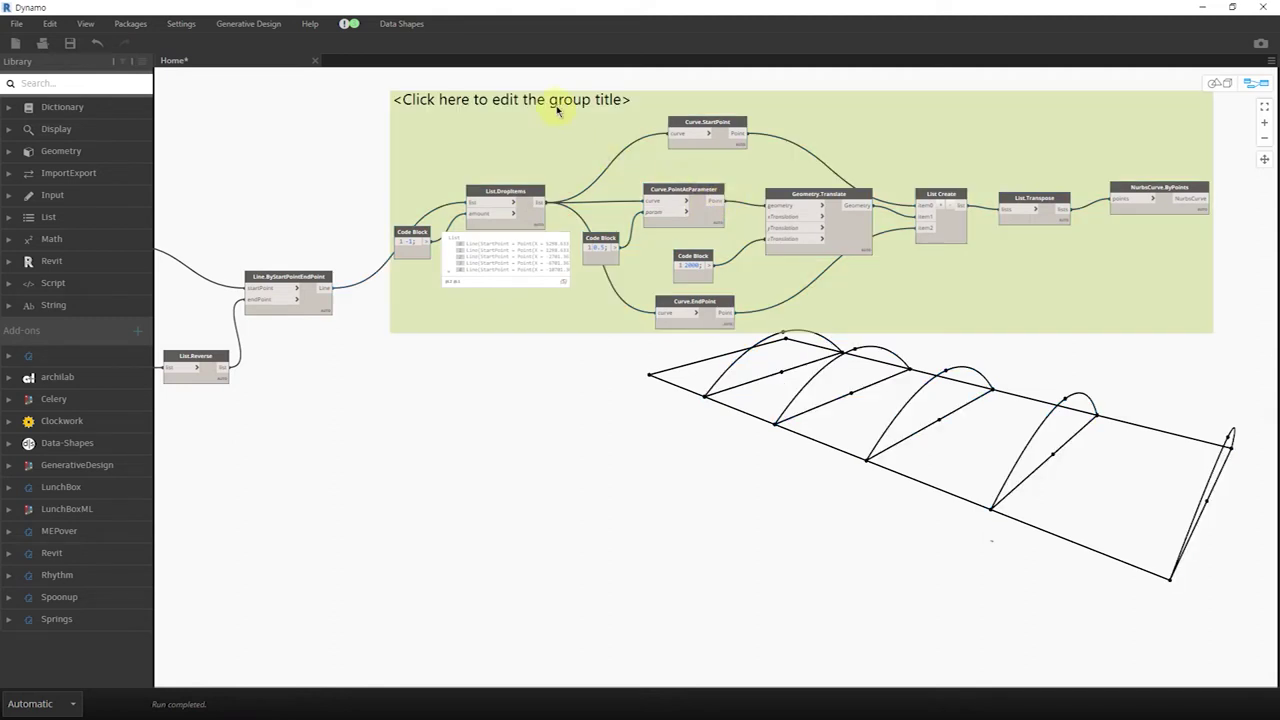
double_click(559, 104)
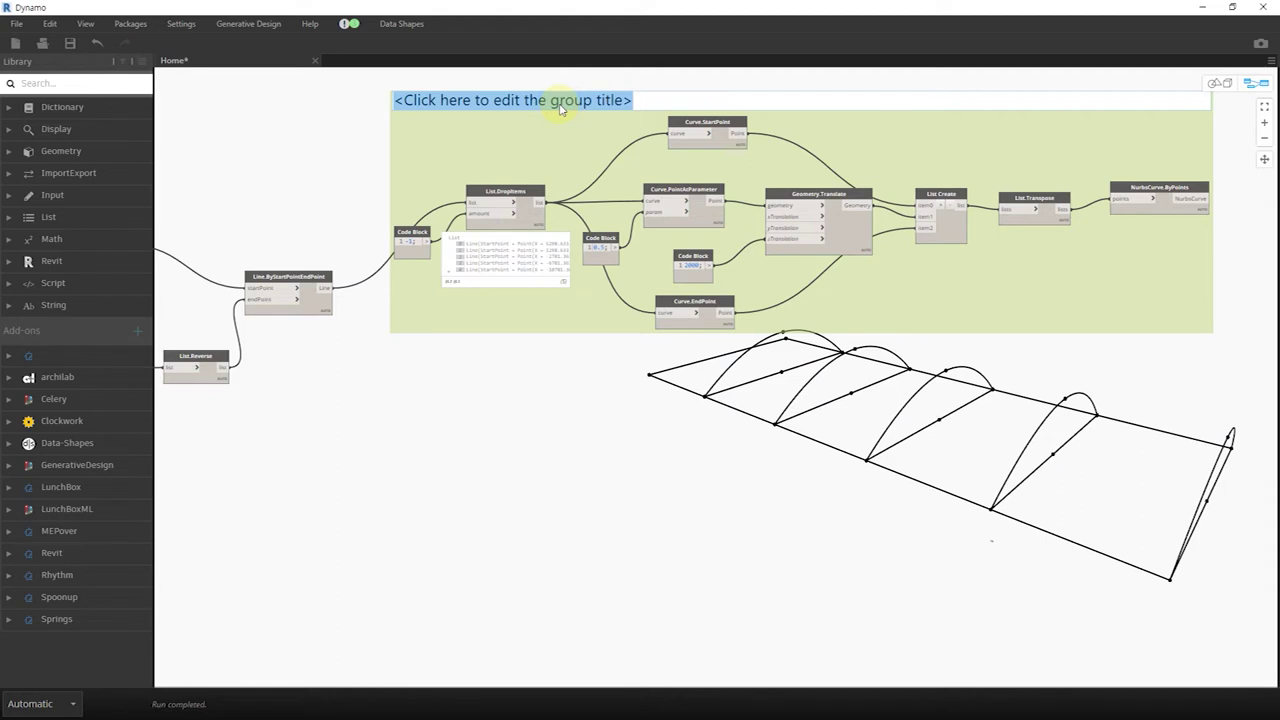
text(Curve-01)
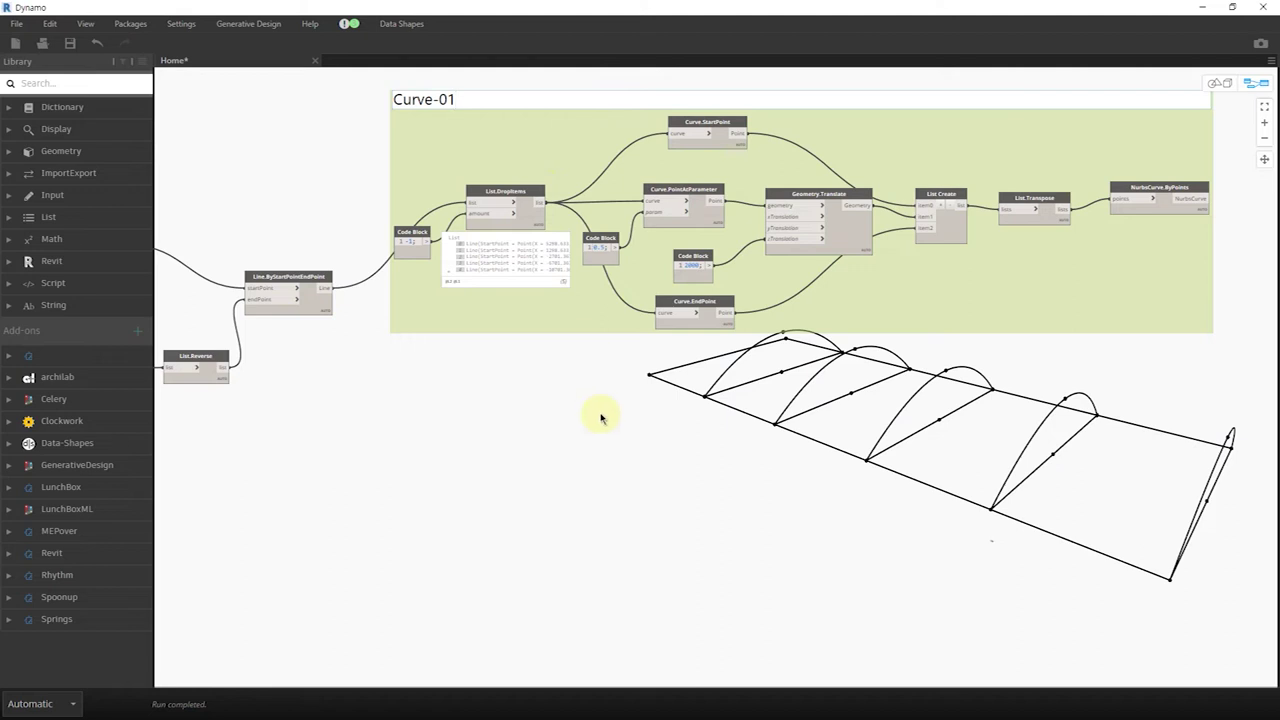
click(600, 418)
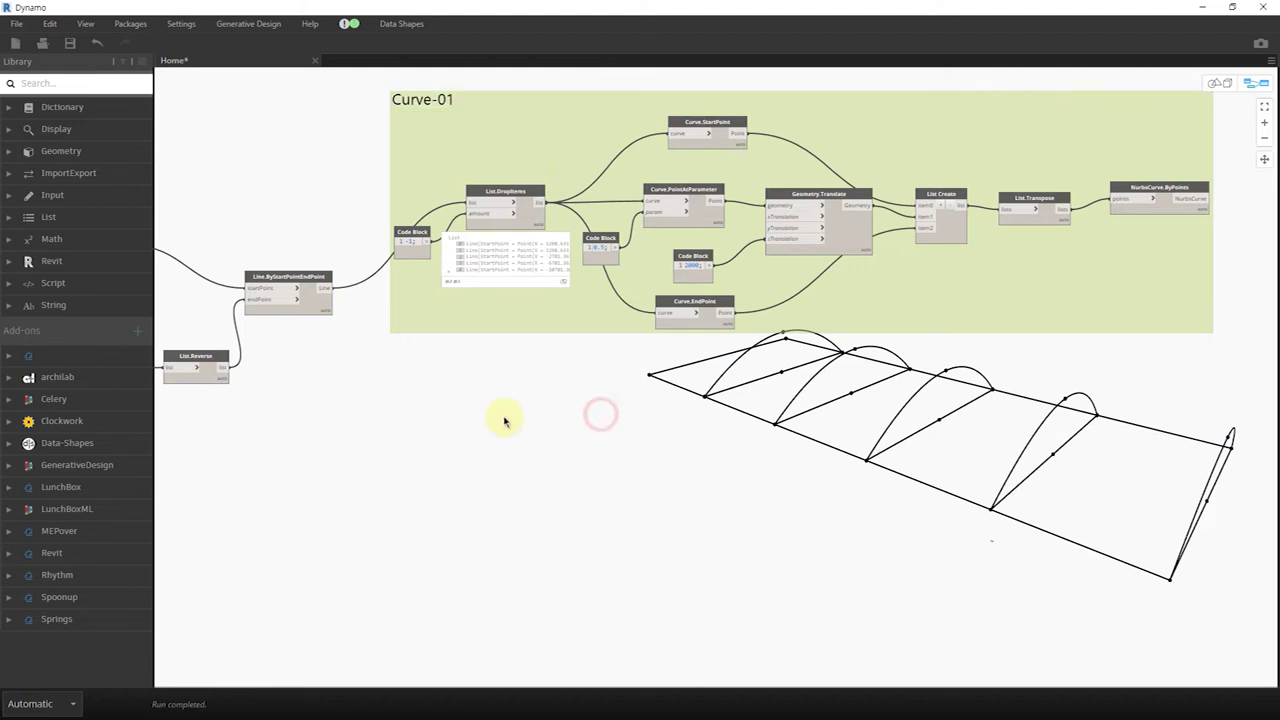
Change an option on the Line.ByStartPointEndPoint node from its context menu.
click(320, 305)
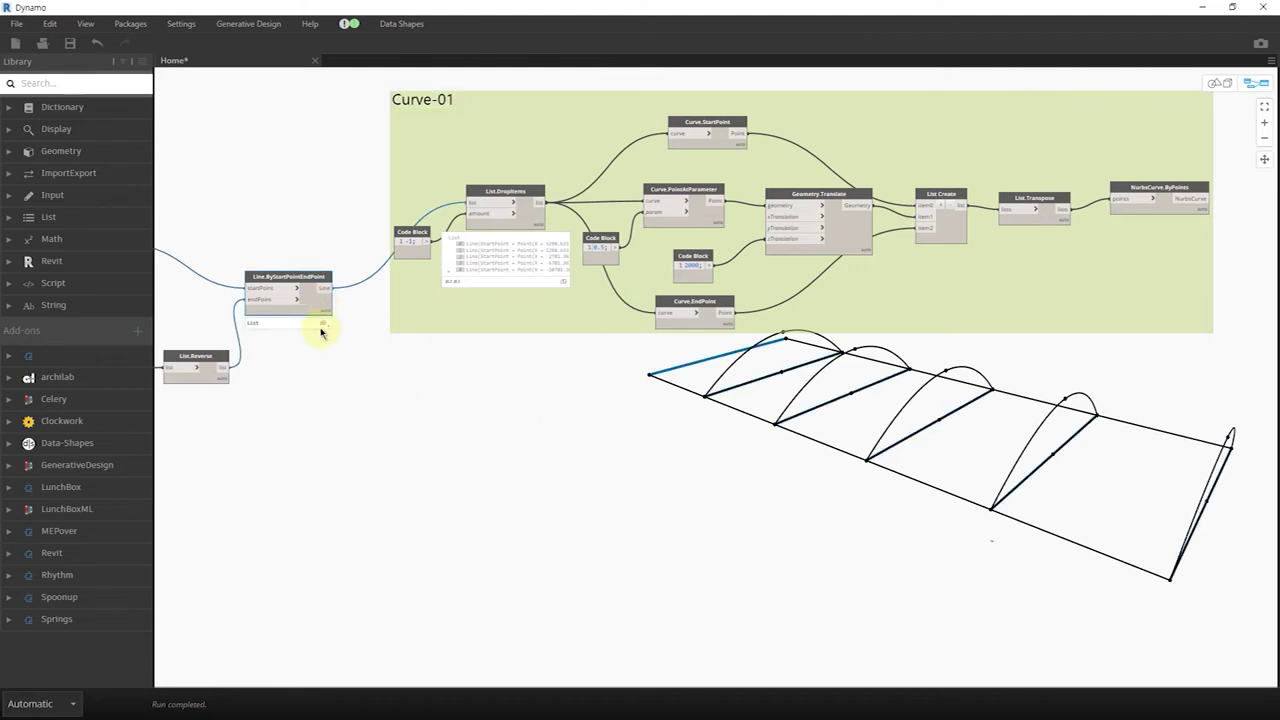
right_click(310, 311)
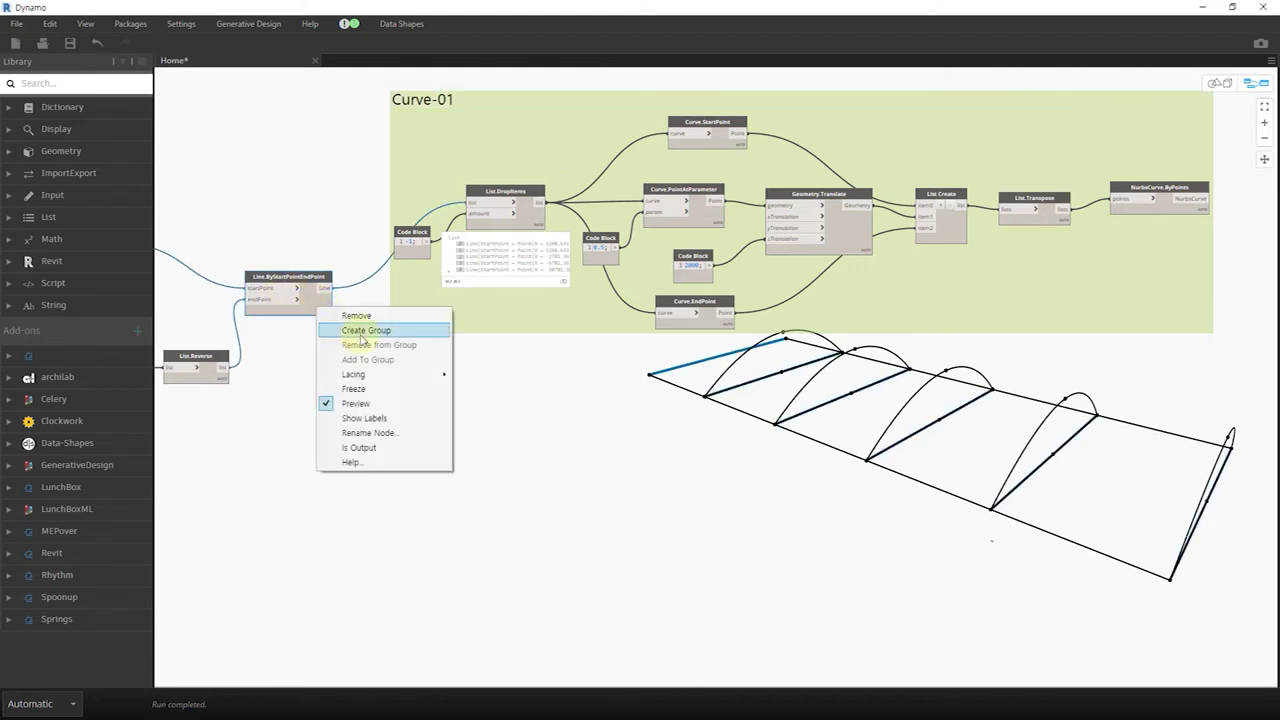
click(380, 408)
click(387, 399)
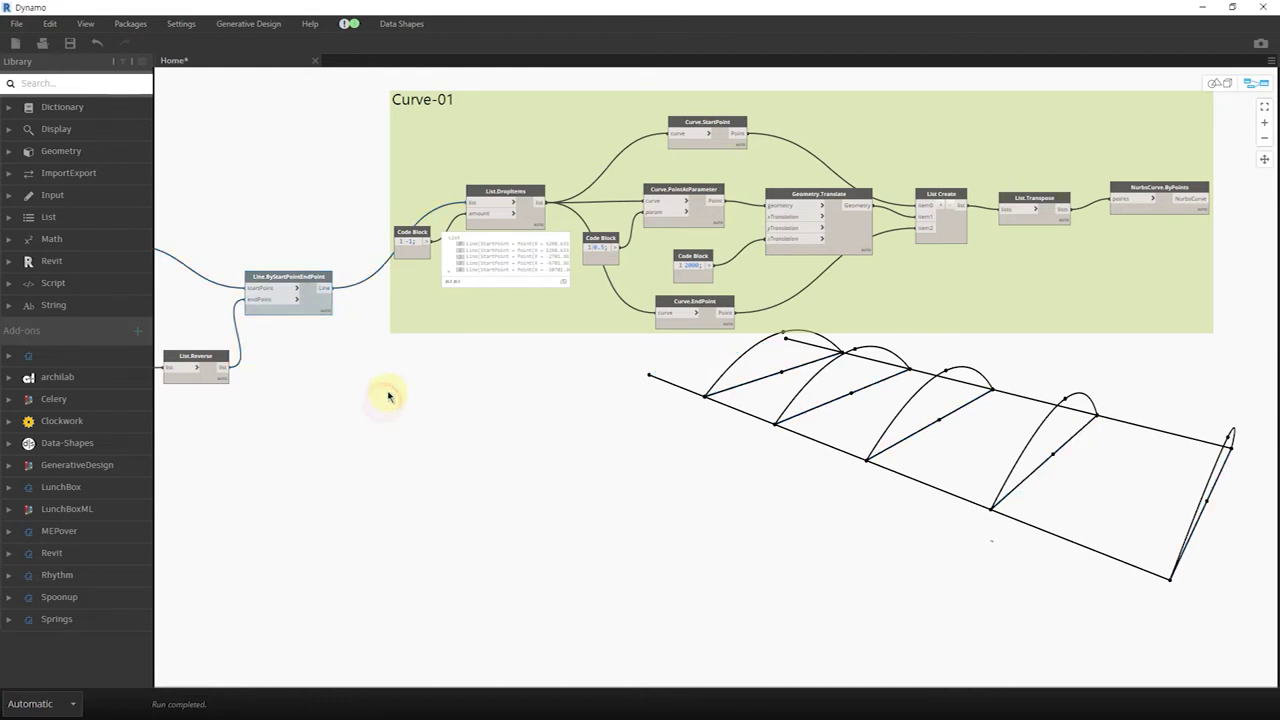
Hide the geometry preview of all nodes in the Curve-01 group.
middle_drag(406, 178, 380, 197)
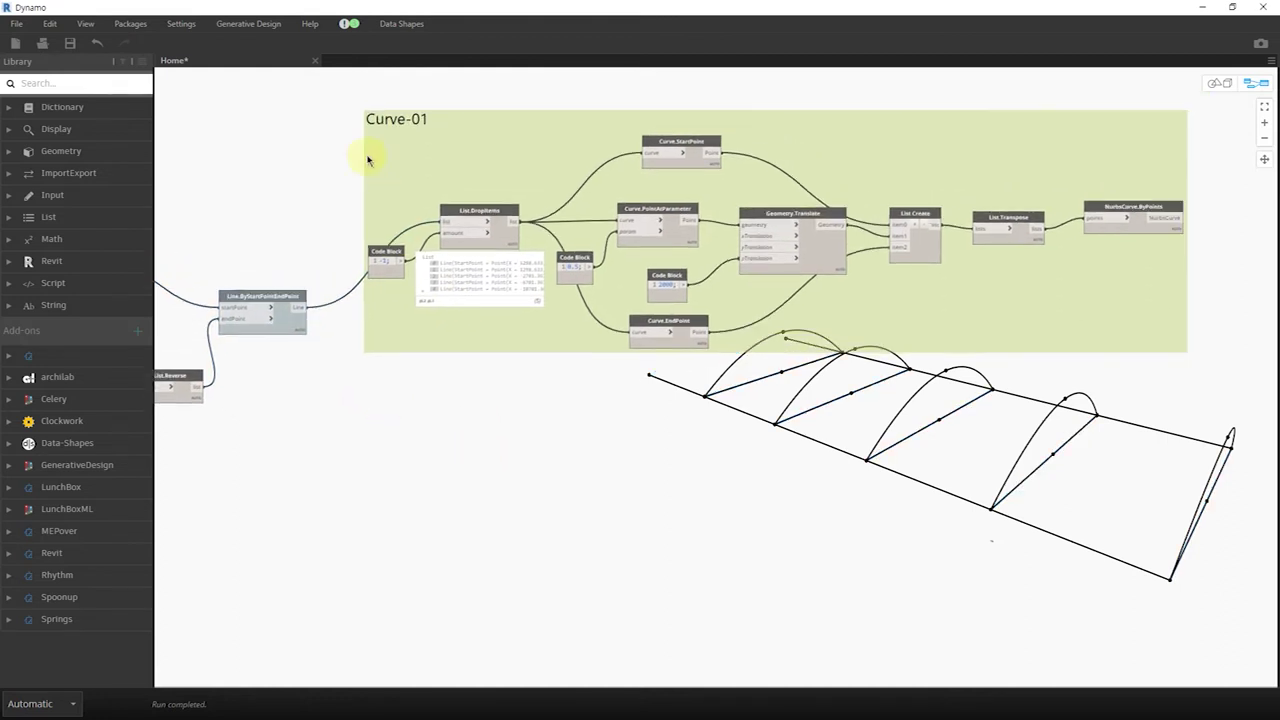
drag(622, 228, 1080, 430)
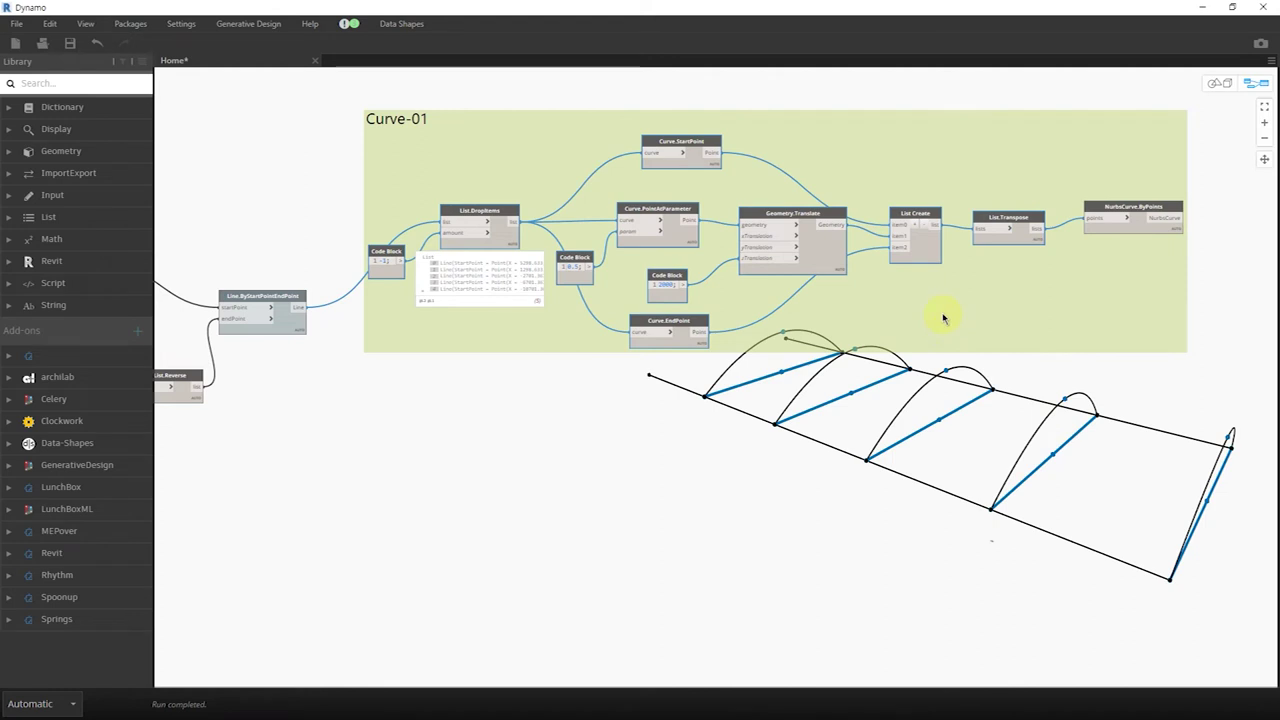
right_click(572, 443)
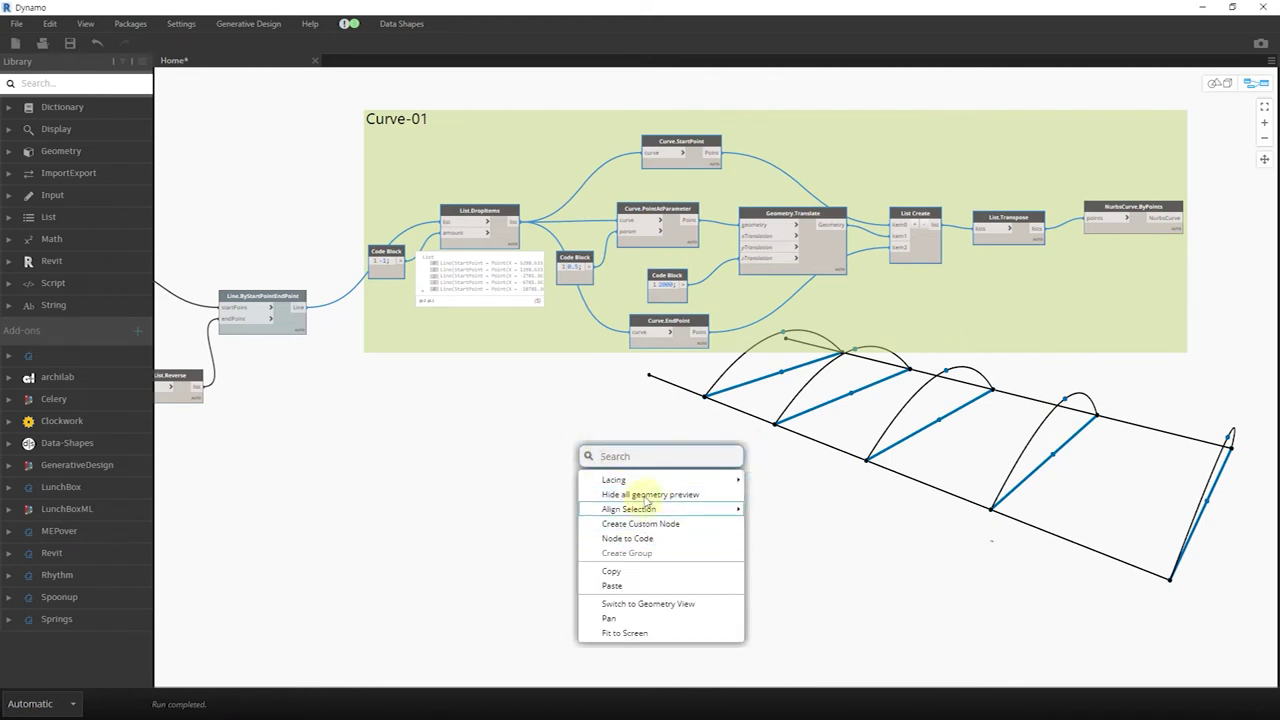
click(645, 497)
click(590, 425)
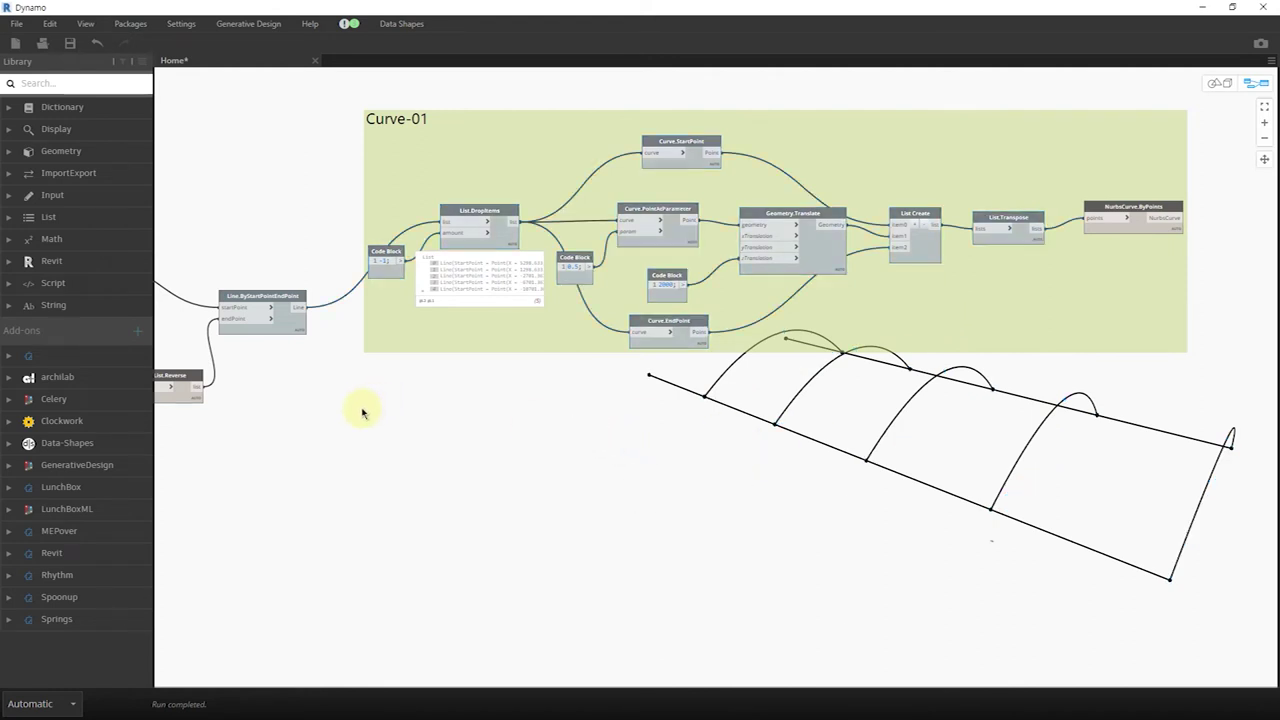
Add a List.DropItems node and feed it the lines from Line.ByStartPointEndPoint.
right_click(390, 427)
text(drop)
click(445, 488)
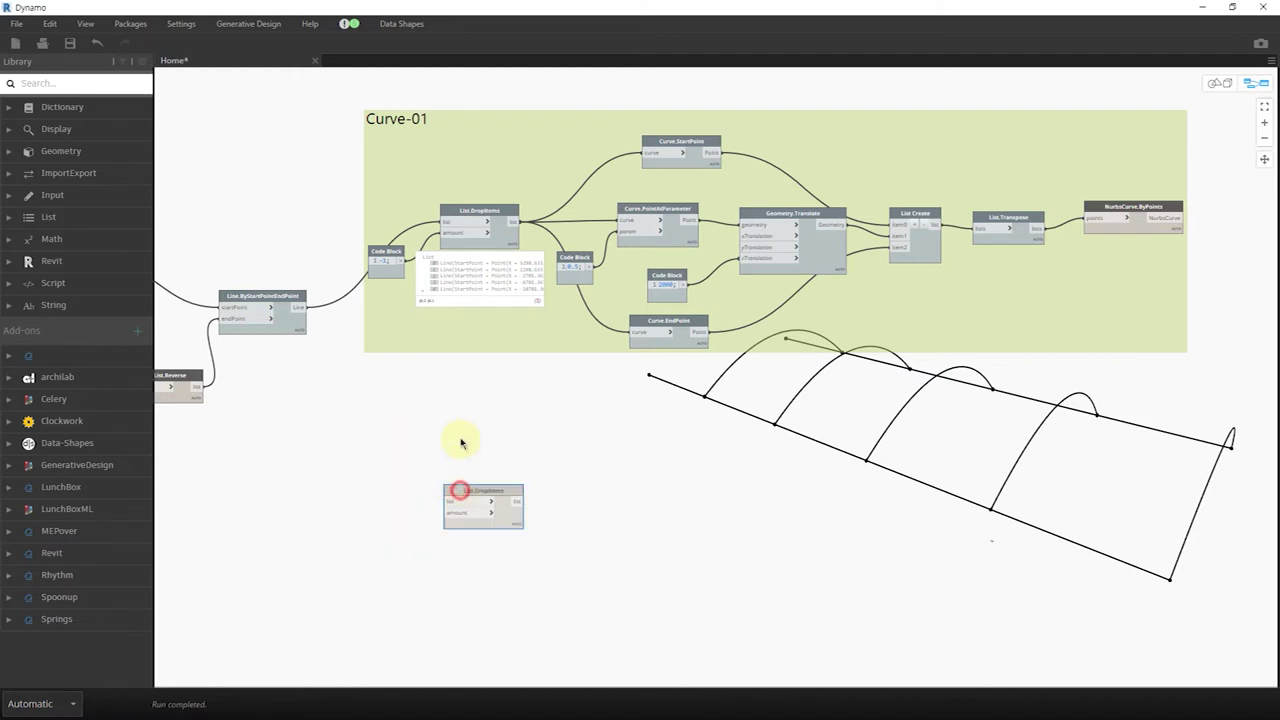
scroll(300, 408, up, 3)
scroll(289, 374, up, 2)
click(300, 256)
click(518, 460)
drag(540, 443, 562, 383)
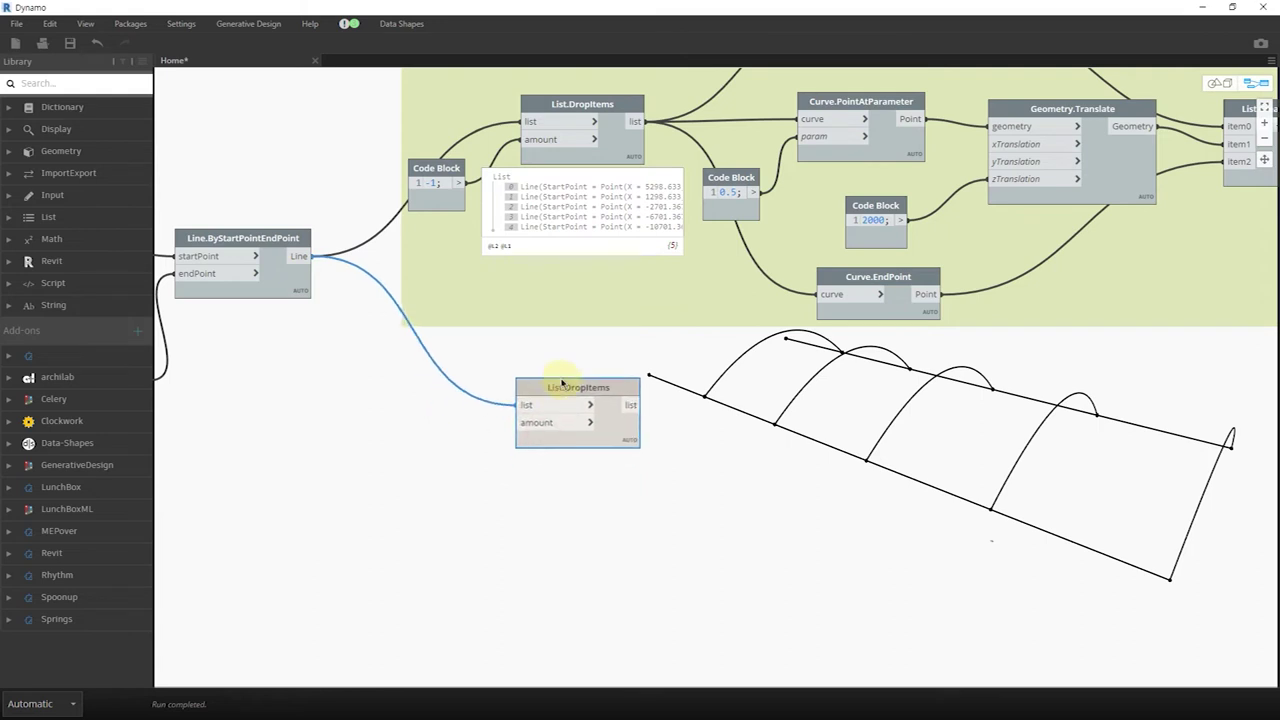
Connect a Code Block with value 1 to the List.DropItems amount input.
double_click(368, 427)
text(1)
click(460, 455)
click(527, 417)
click(630, 409)
click(352, 412)
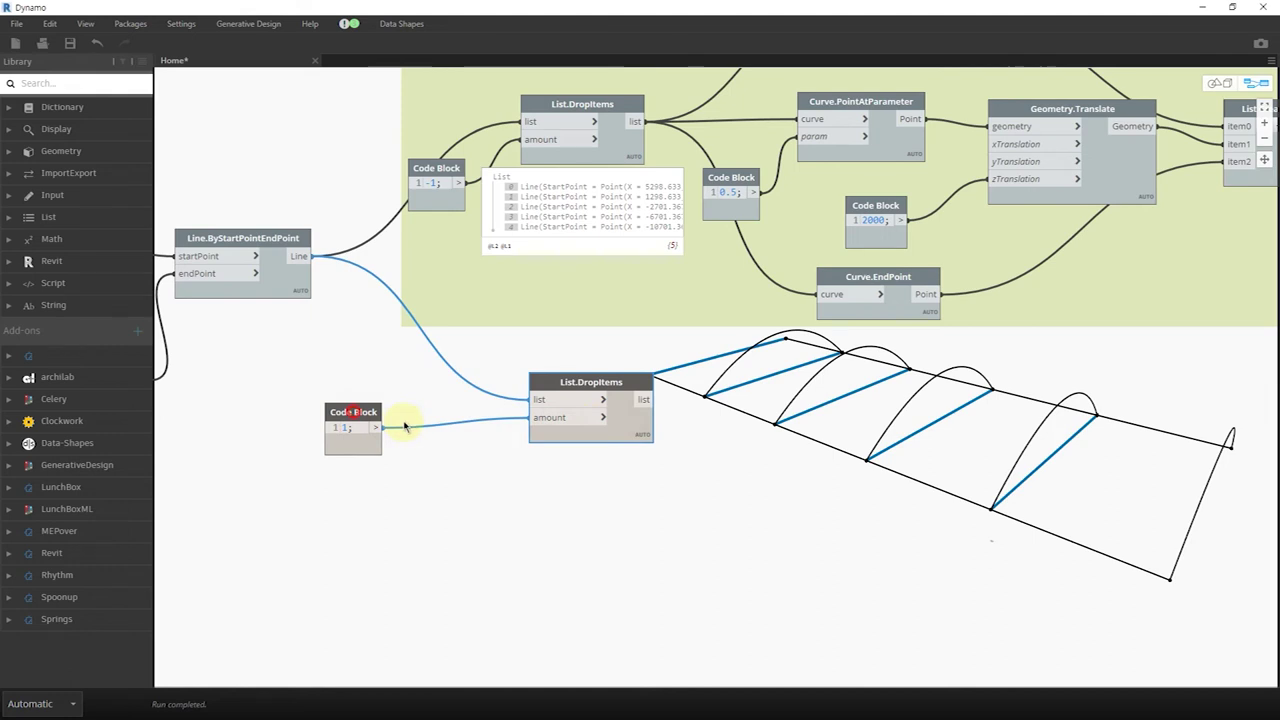
drag(405, 427, 464, 432)
Group List.DropItems and its Code Block as Curve-02.
drag(690, 554, 379, 366)
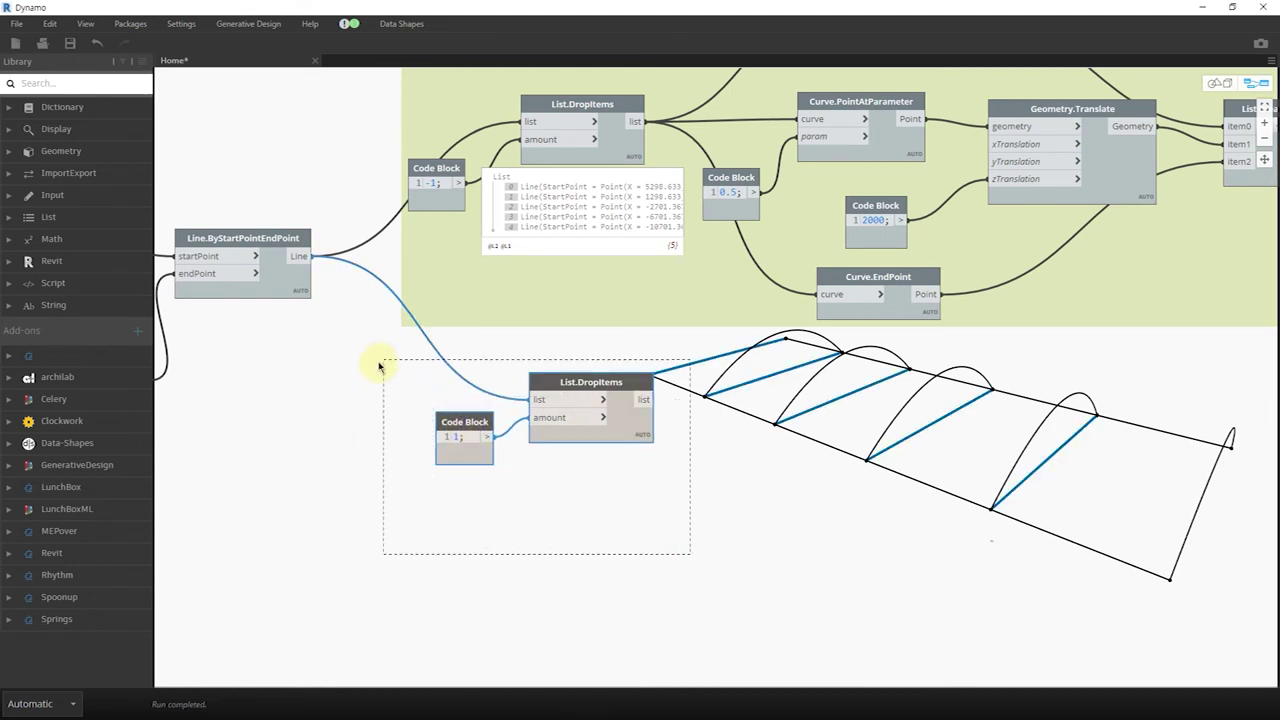
key(ctrl+g)
double_click(583, 343)
text(Curve-02)
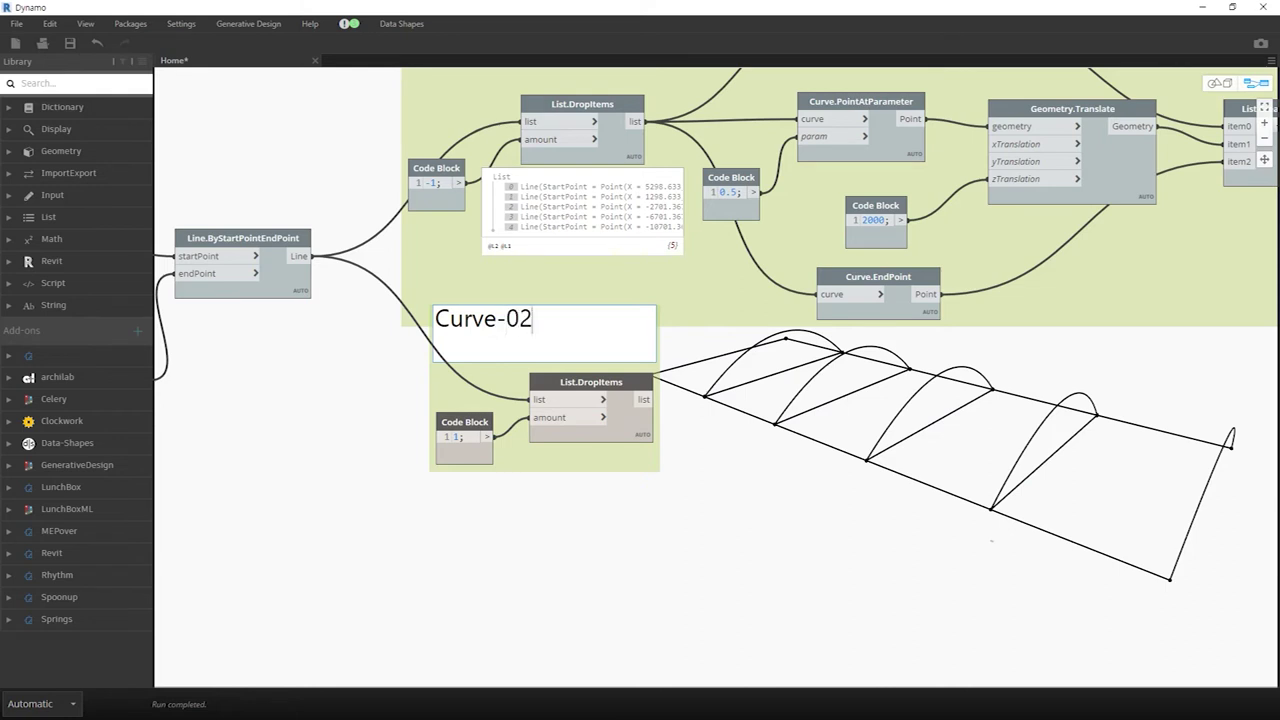
click(625, 568)
drag(606, 468, 580, 506)
Shift the two Select Edge nodes to the left to tidy the graph.
click(697, 531)
scroll(801, 513, down, 2)
mouse_move(426, 510)
middle_down()
mouse_move(843, 505)
mouse_move(828, 503)
middle_up()
scroll(686, 453, up, 1)
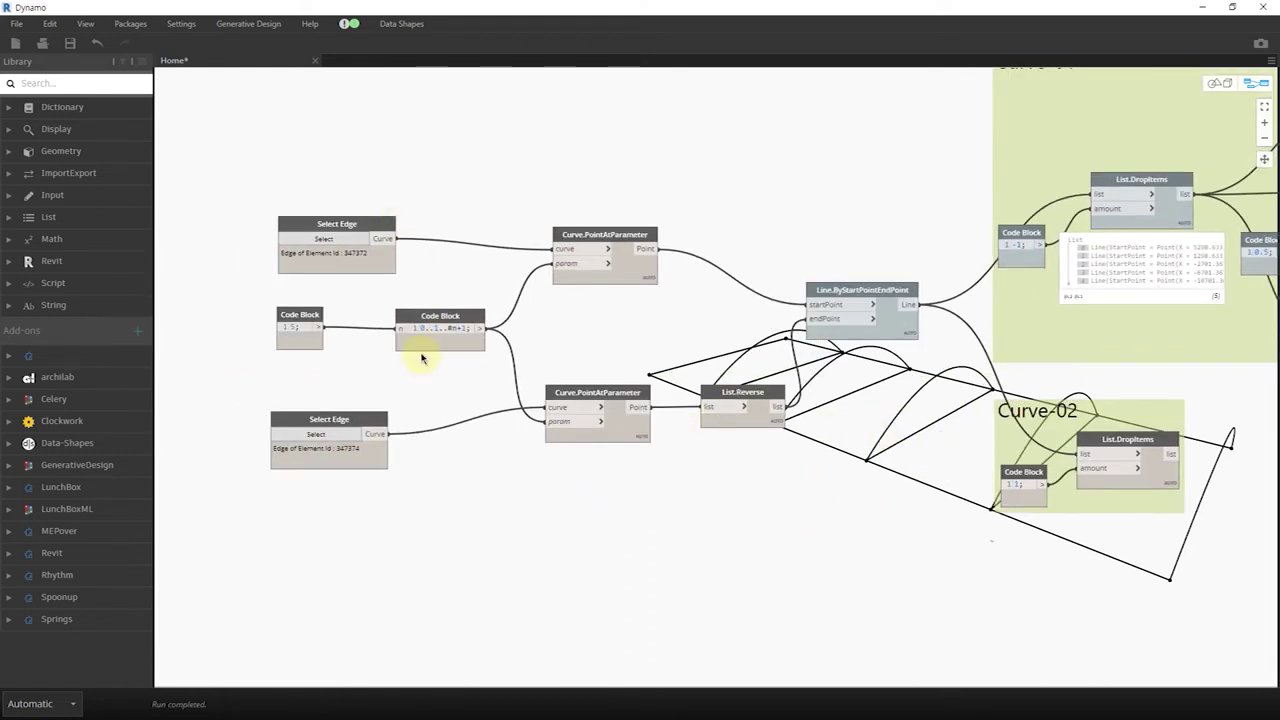
drag(310, 222, 236, 209)
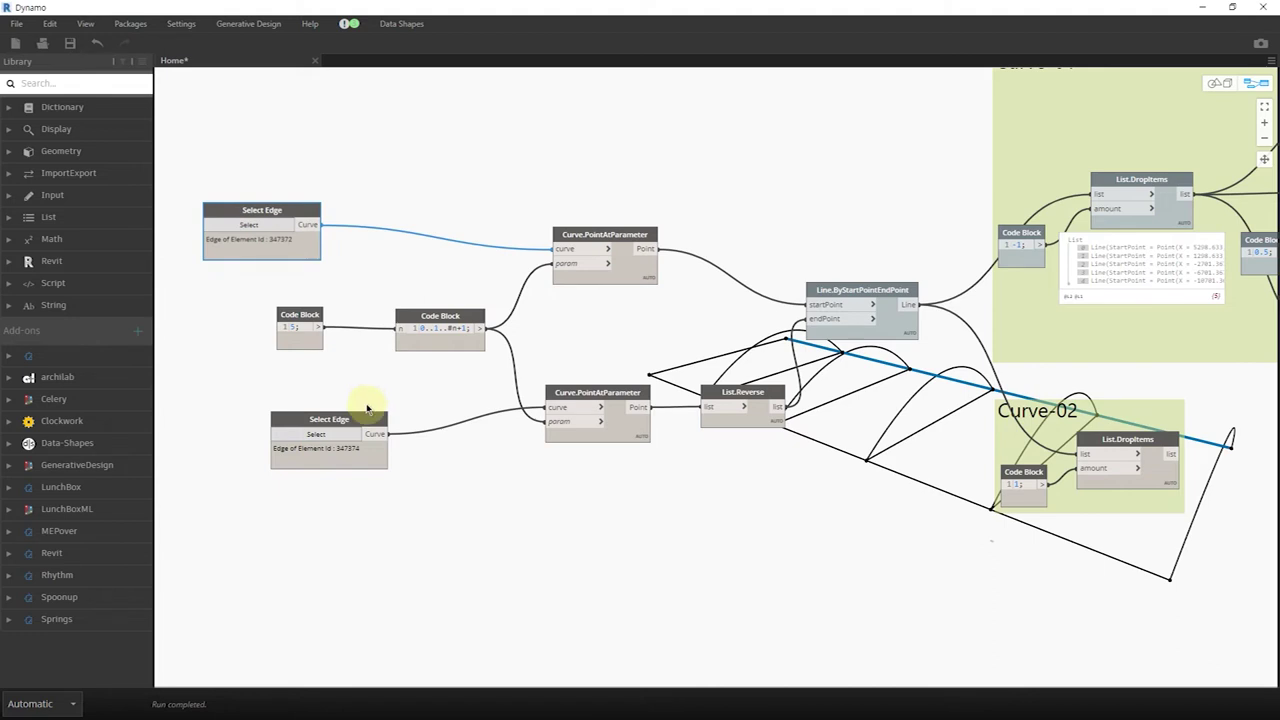
drag(363, 416, 281, 410)
drag(372, 130, 428, 195)
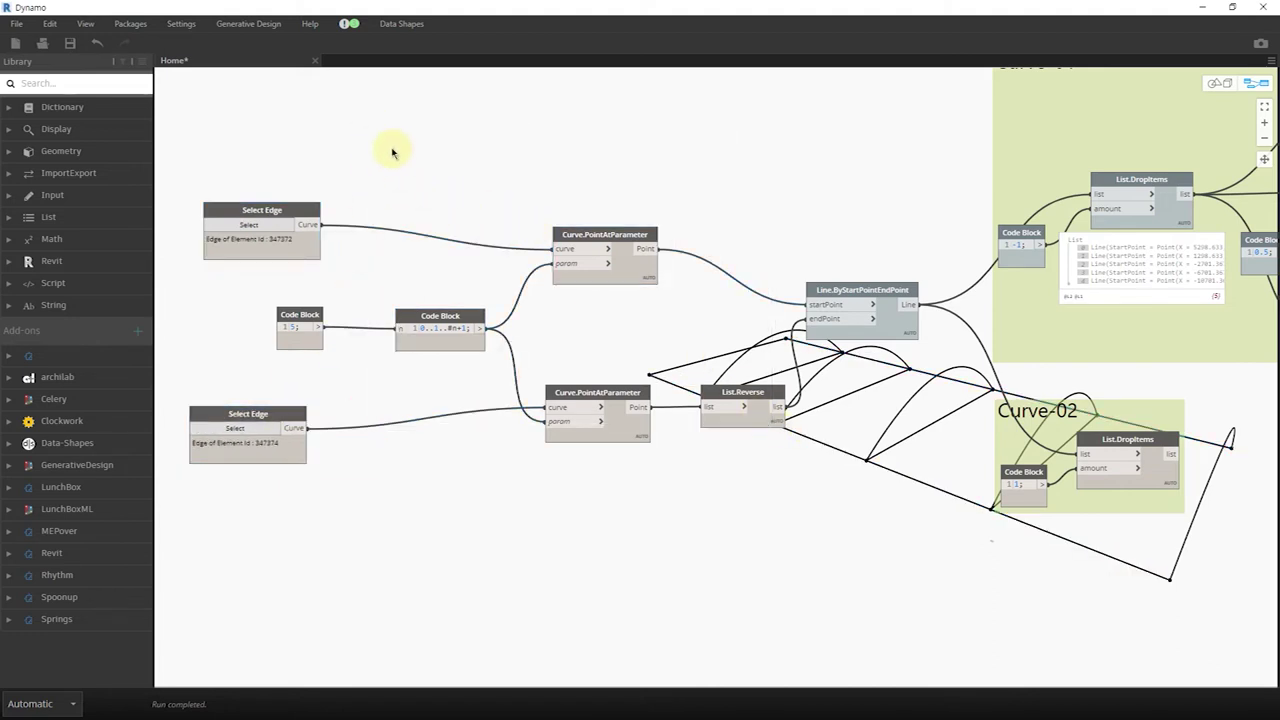
Group the Curve.PointAtParameter, Code Block, List.Reverse and Line nodes as Create lines.
drag(400, 137, 920, 548)
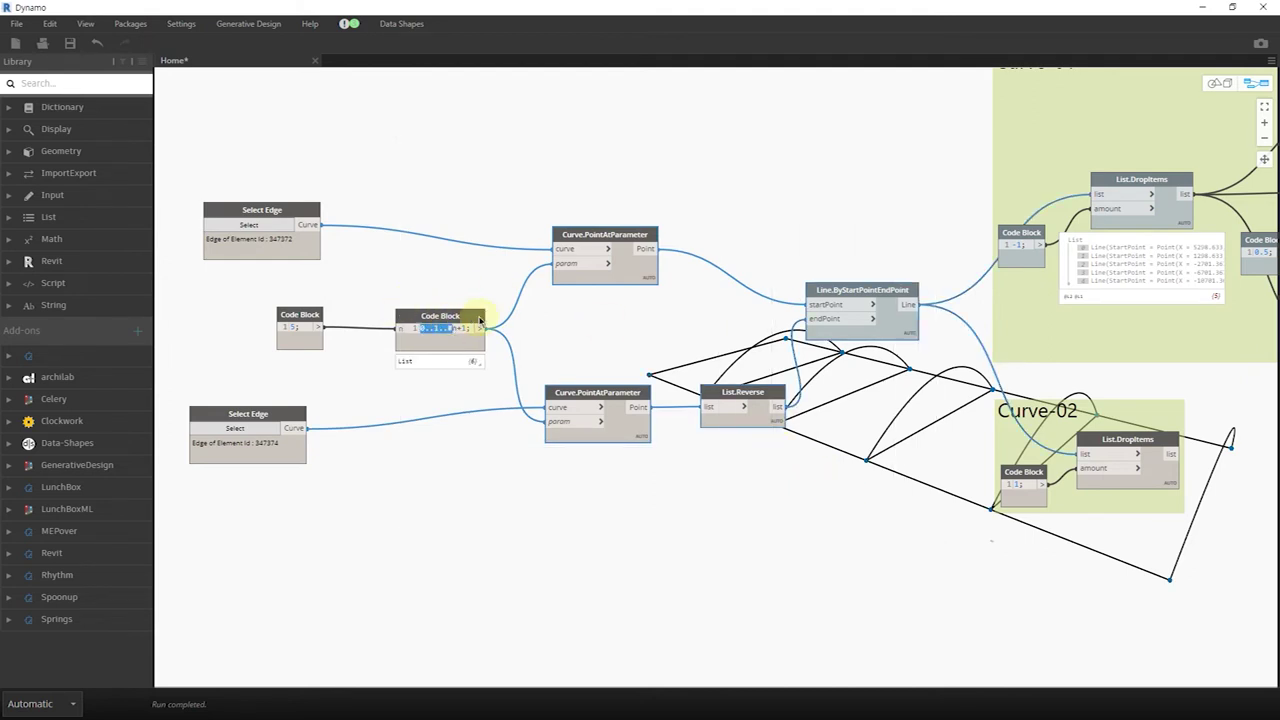
key(ctrl+g)
click(523, 177)
key(ctrl+z)
drag(376, 142, 948, 552)
key(ctrl+g)
double_click(541, 210)
text(Create lines)
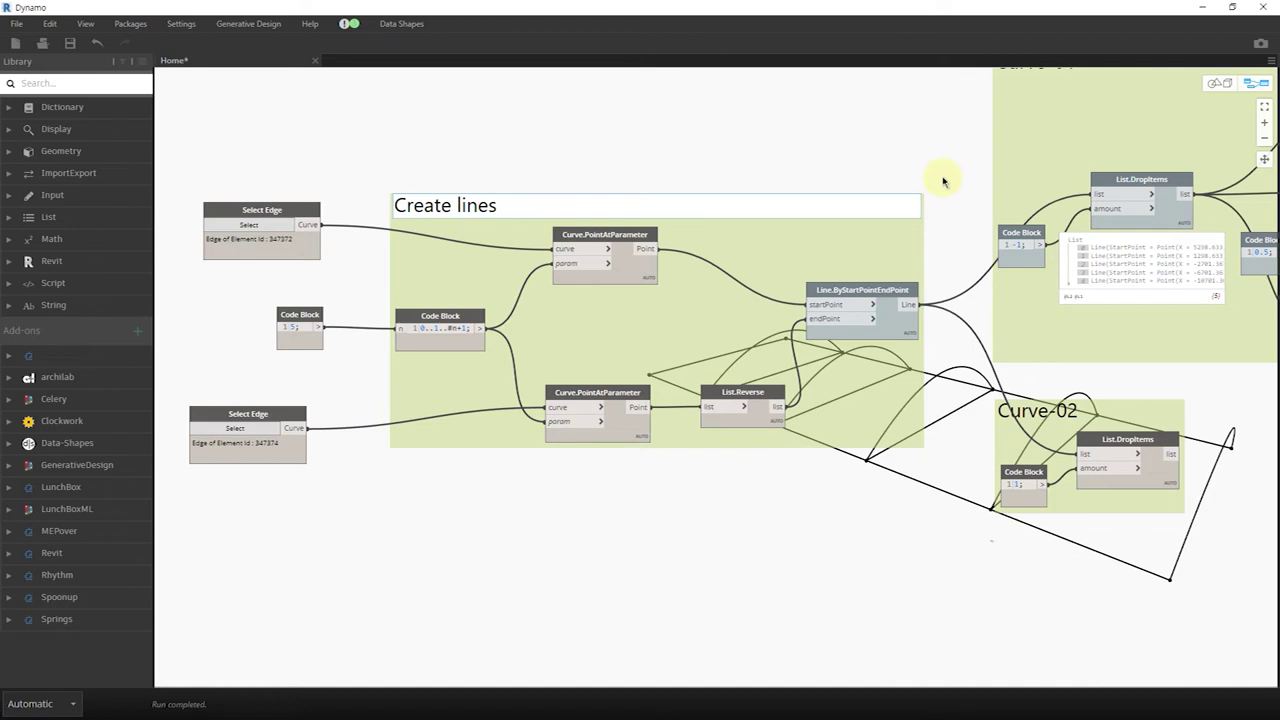
click(680, 166)
scroll(582, 177, down, 2)
drag(318, 204, 297, 201)
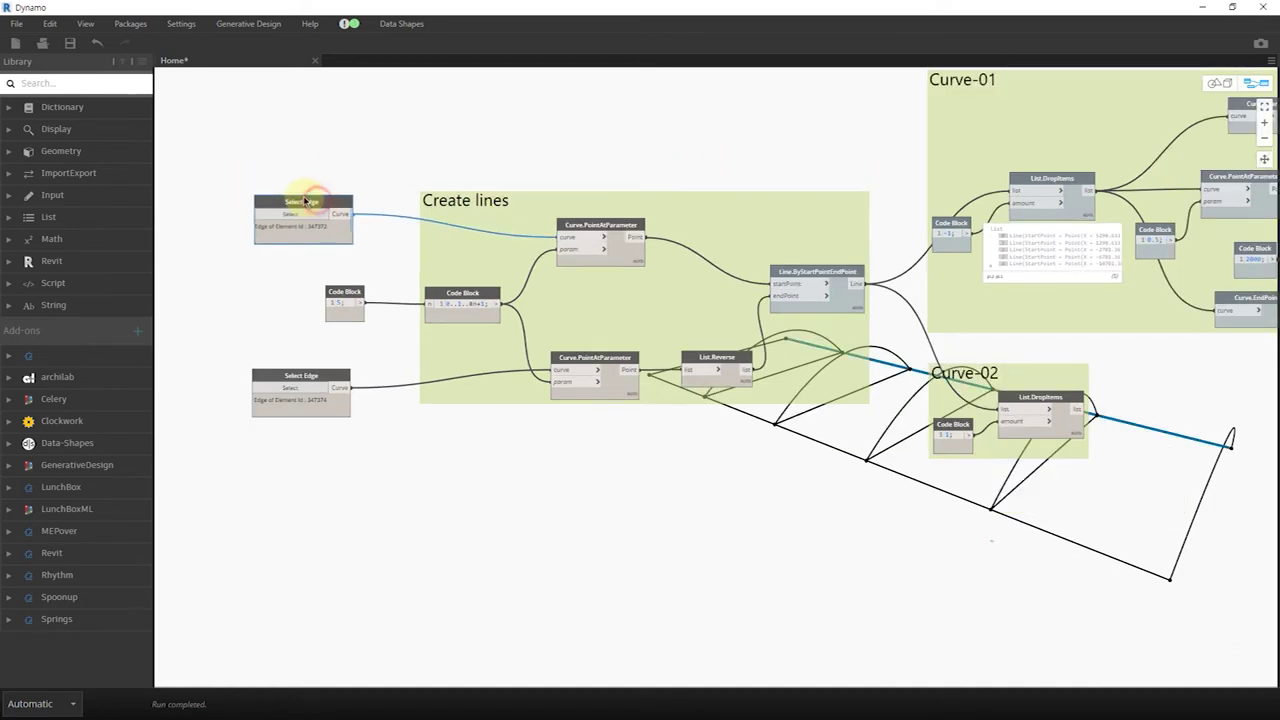
Rename the division-count Code Block to 등분(Divisions).
drag(344, 294, 316, 296)
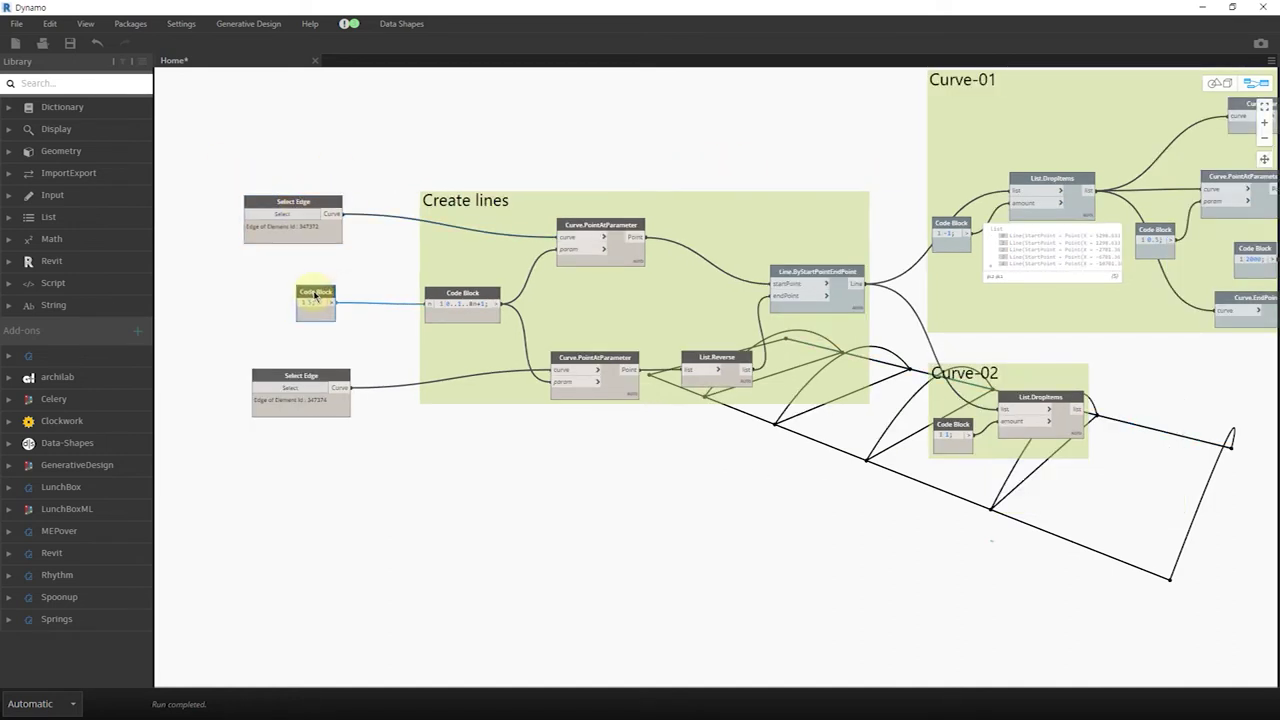
double_click(314, 293)
text(등분(Divisions)
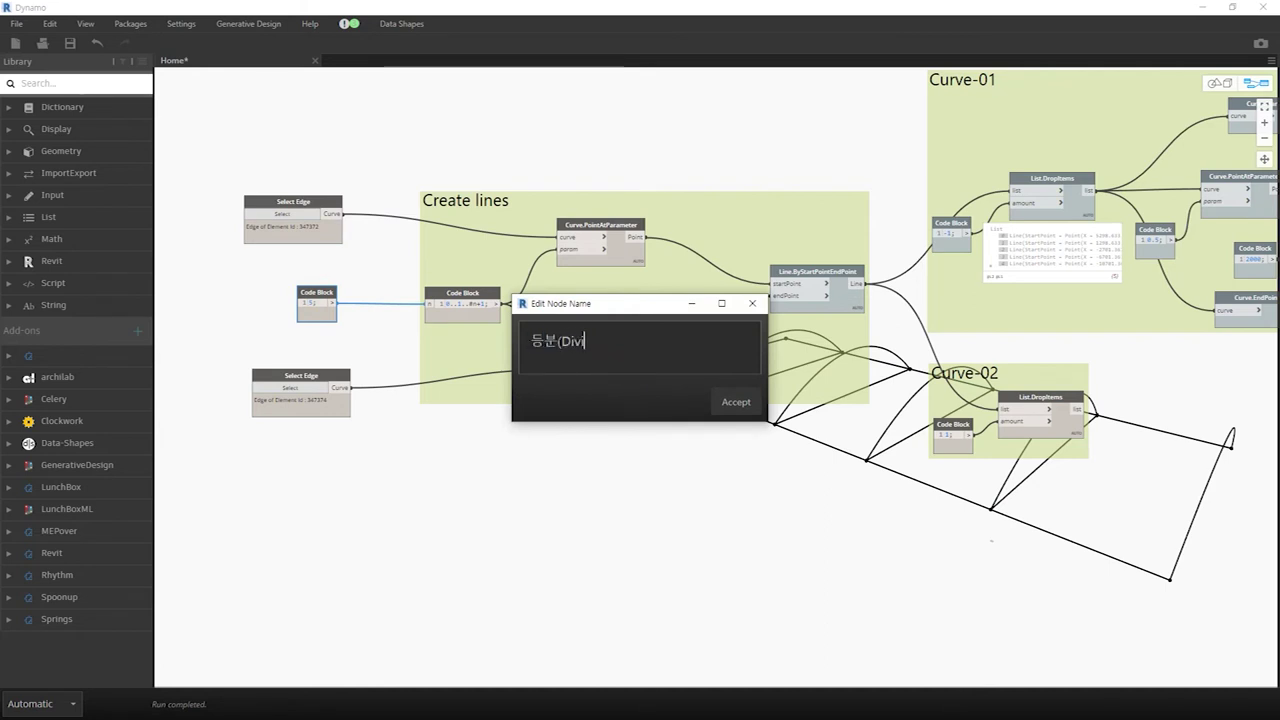
click(736, 401)
click(606, 481)
Set the division count to 10 and inspect the denser arches in 3D.
scroll(311, 319, up, 1)
scroll(311, 319, up, 1)
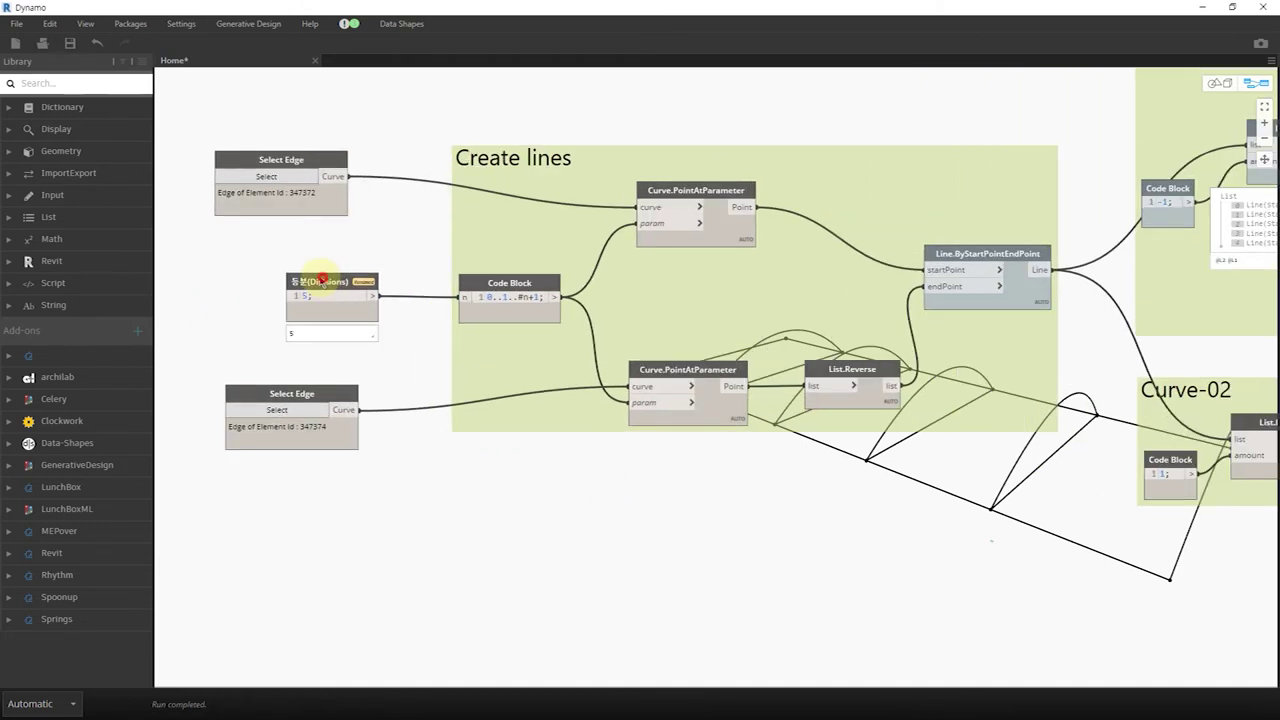
click(271, 296)
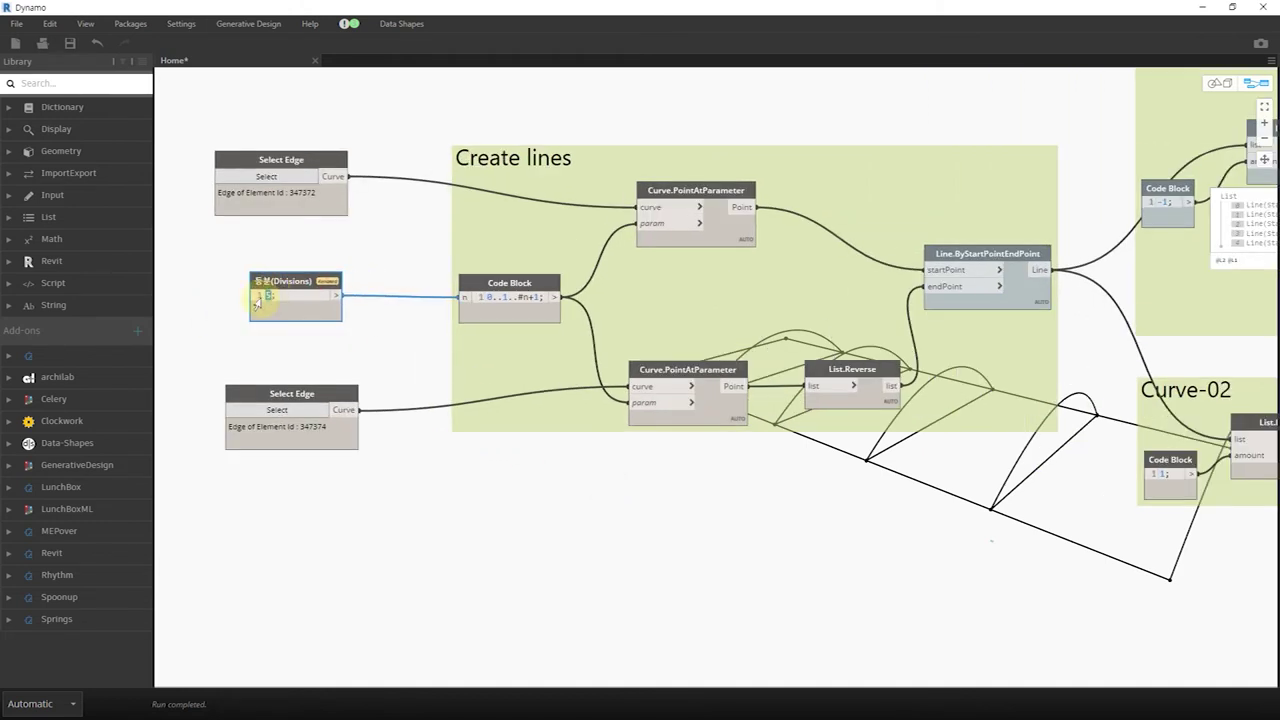
text(10)
click(276, 343)
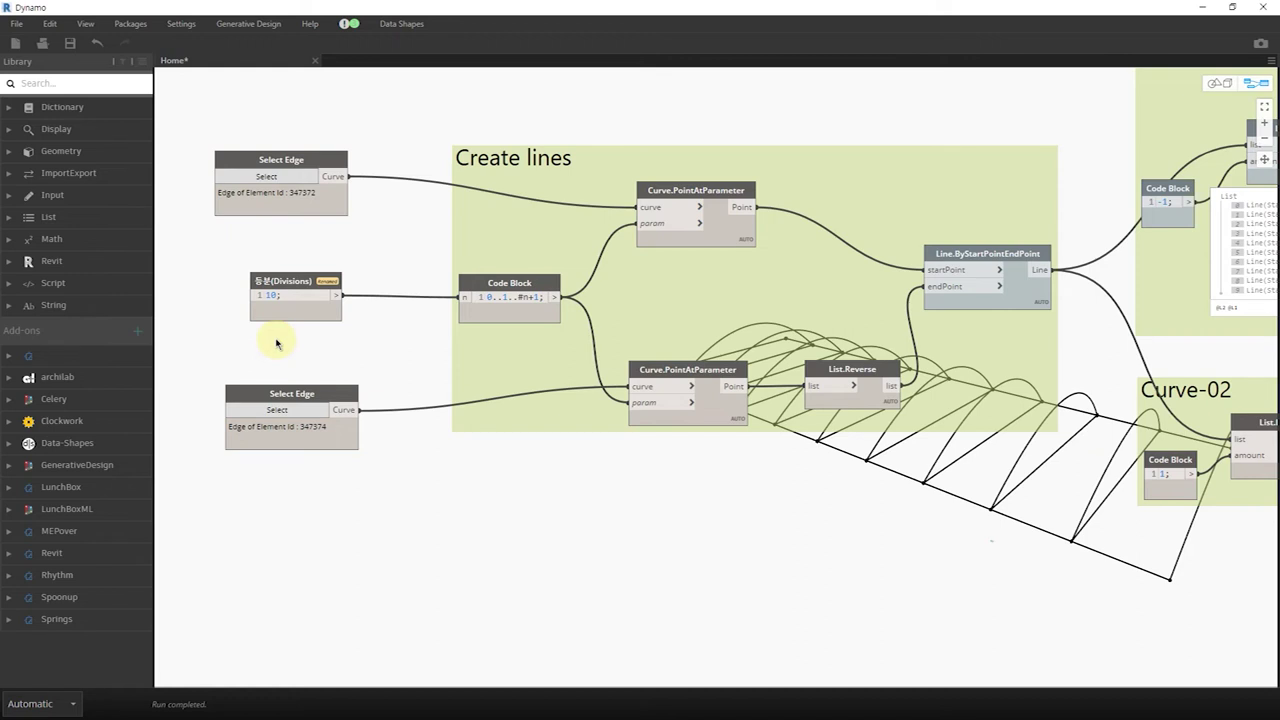
key(ctrl+b)
right_drag(663, 357, 610, 380)
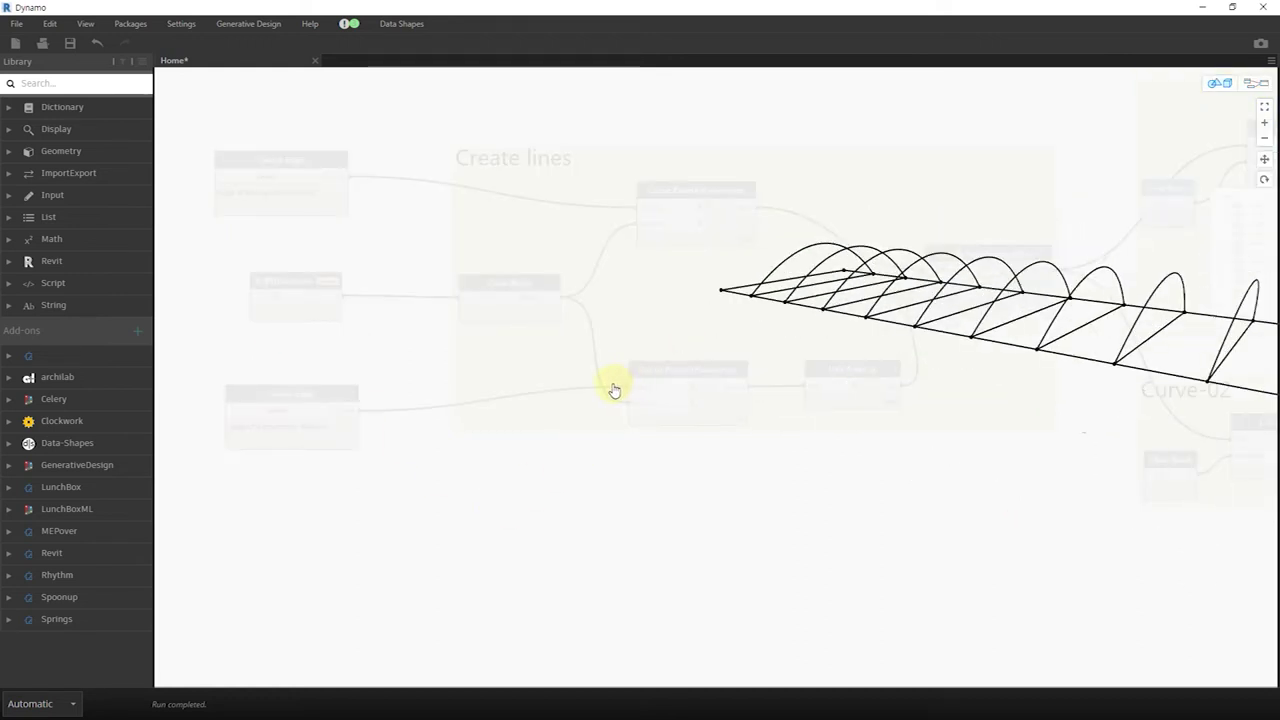
key(ctrl+b)
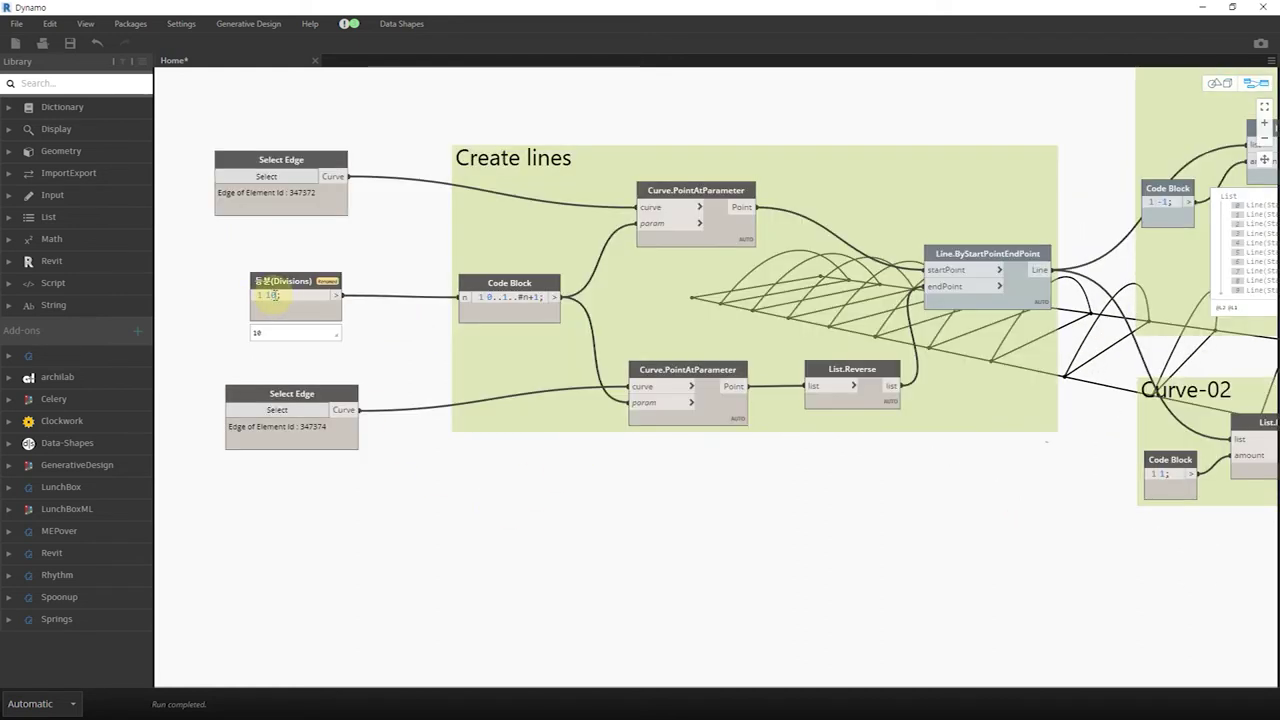
Return the division count to 5.
text(5;)
click(324, 357)
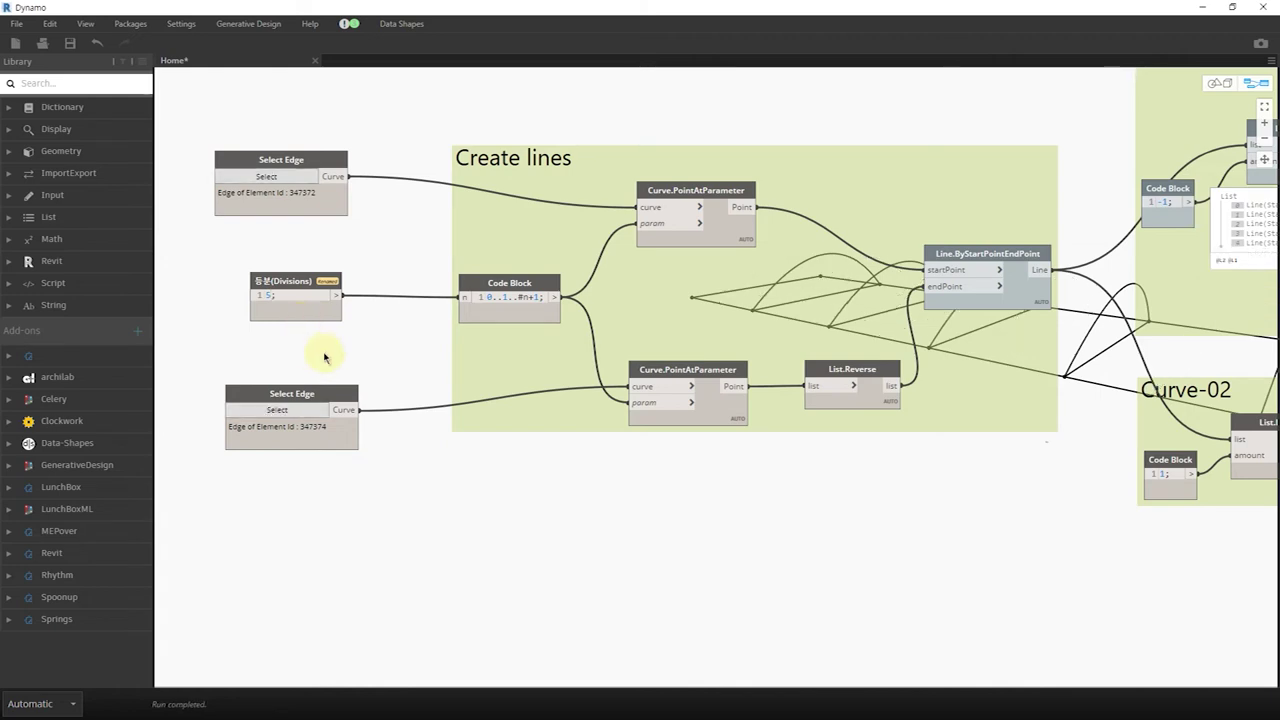
key(ctrl+b)
key(ctrl+b)
scroll(323, 351, down, 2)
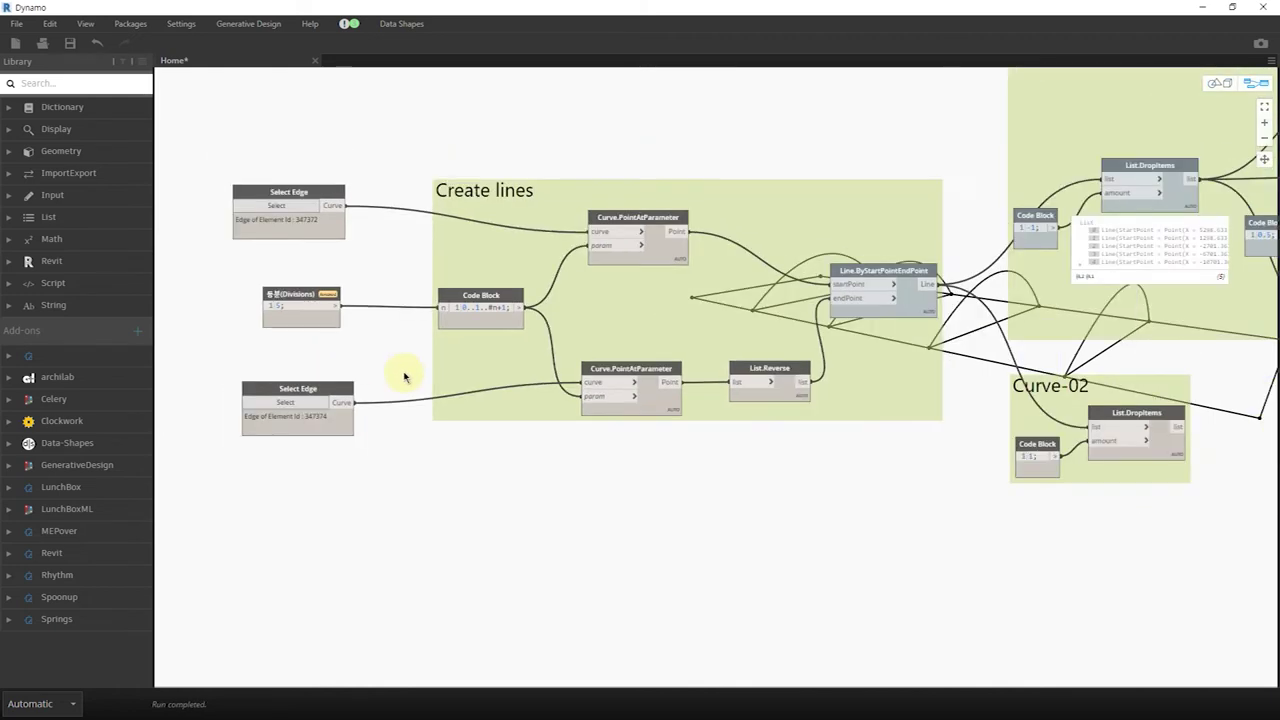
scroll(406, 366, down, 2)
middle_drag(978, 414, 539, 416)
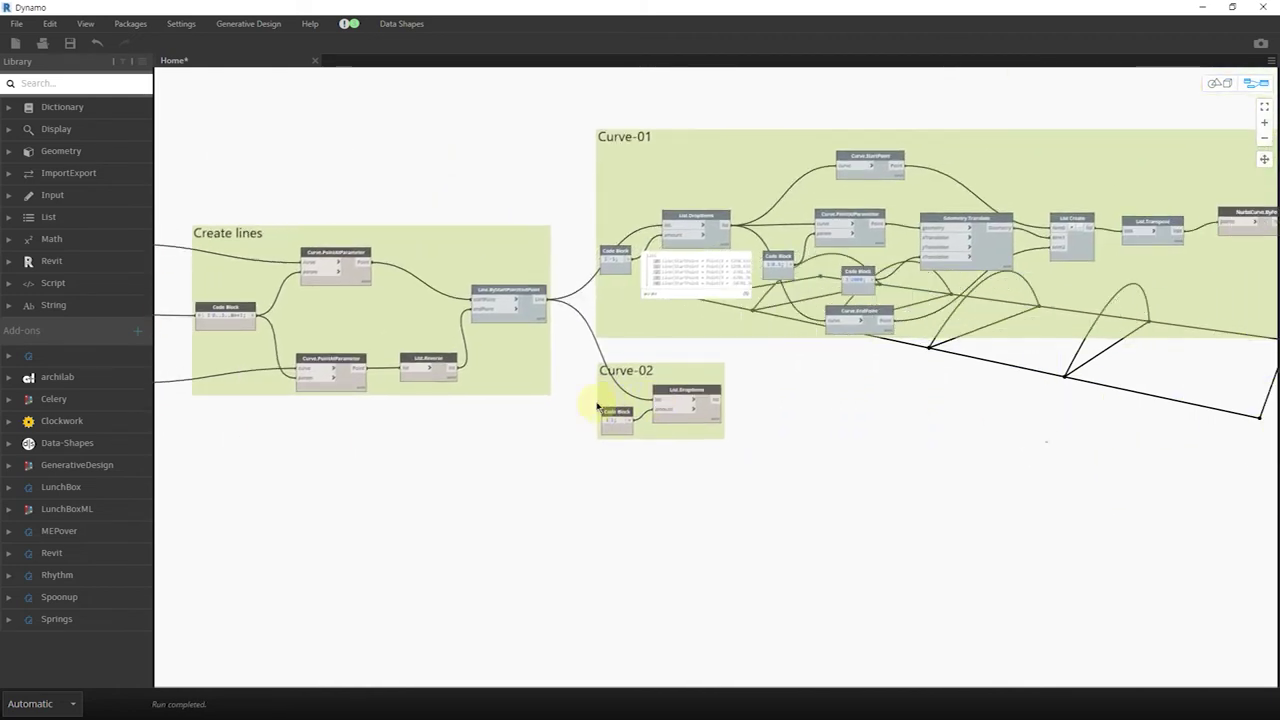
Move the Curve-02 group beside the arch nodes and check the arch geometry.
drag(477, 381, 1057, 378)
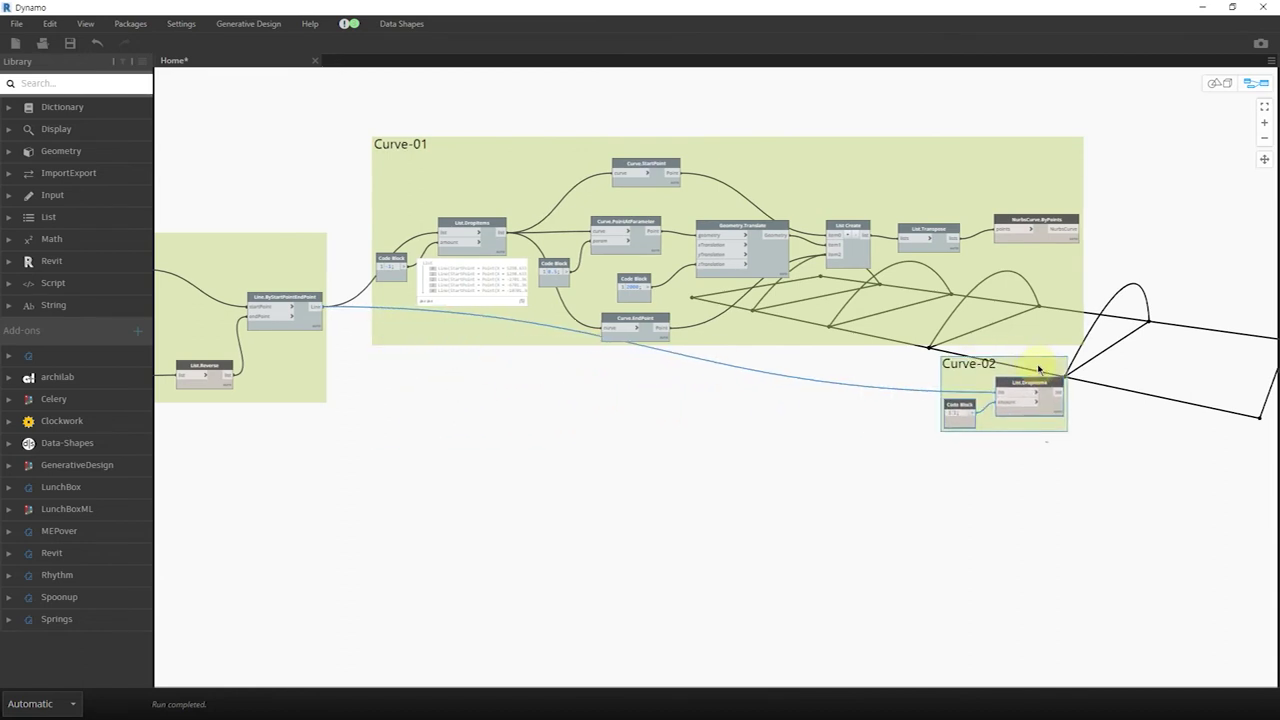
middle_drag(1051, 363, 766, 334)
key(ctrl+b)
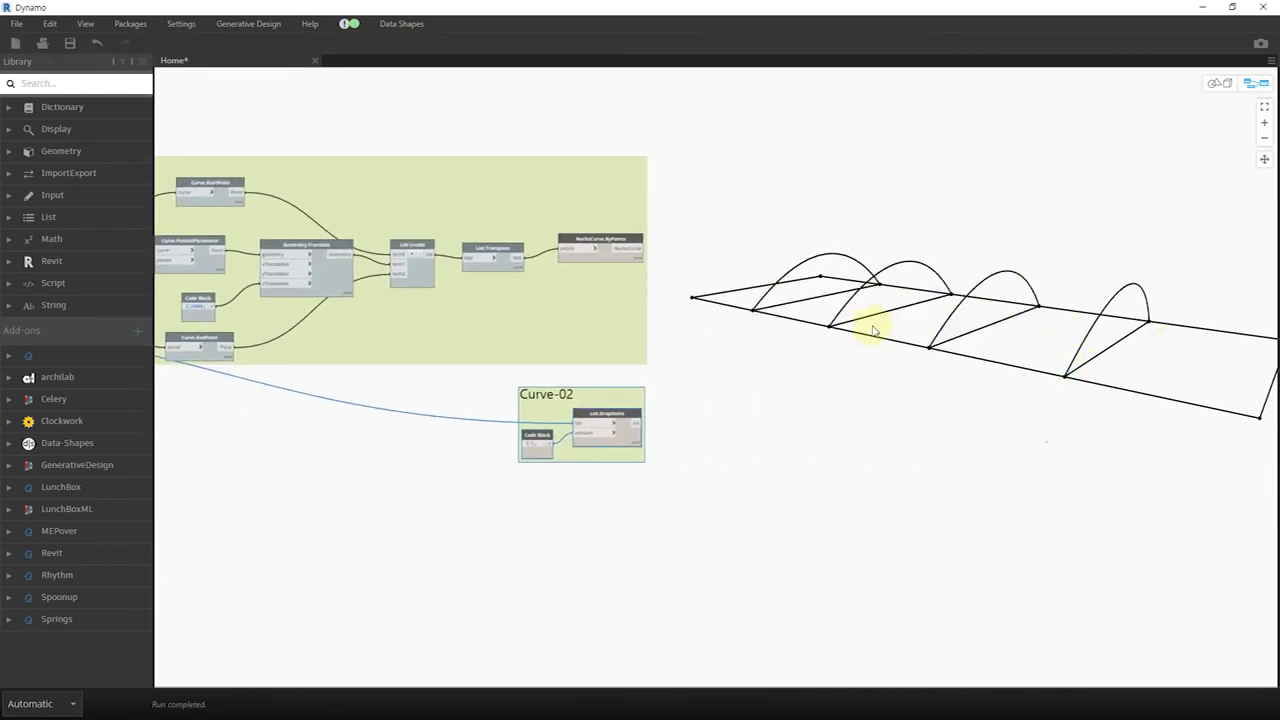
right_drag(894, 346, 747, 347)
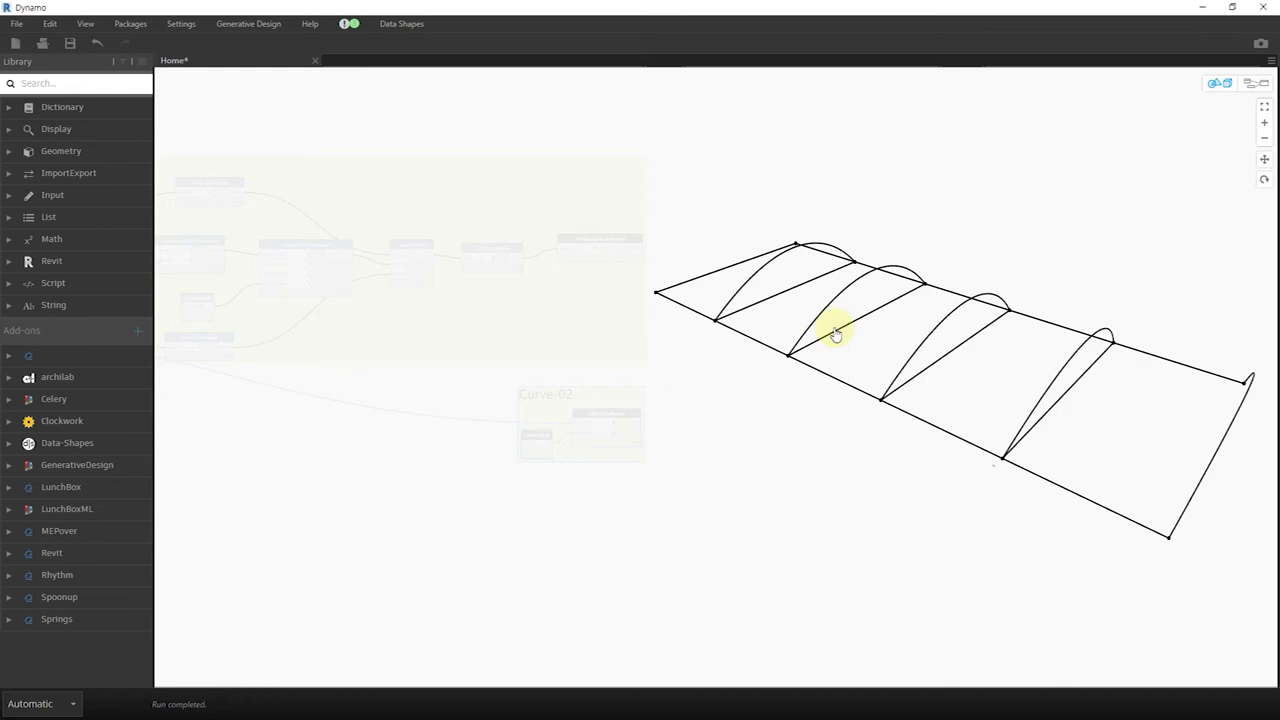
key(ctrl+b)
Add a List Create node combining the arch curves and the remaining lines.
scroll(663, 366, up, 2)
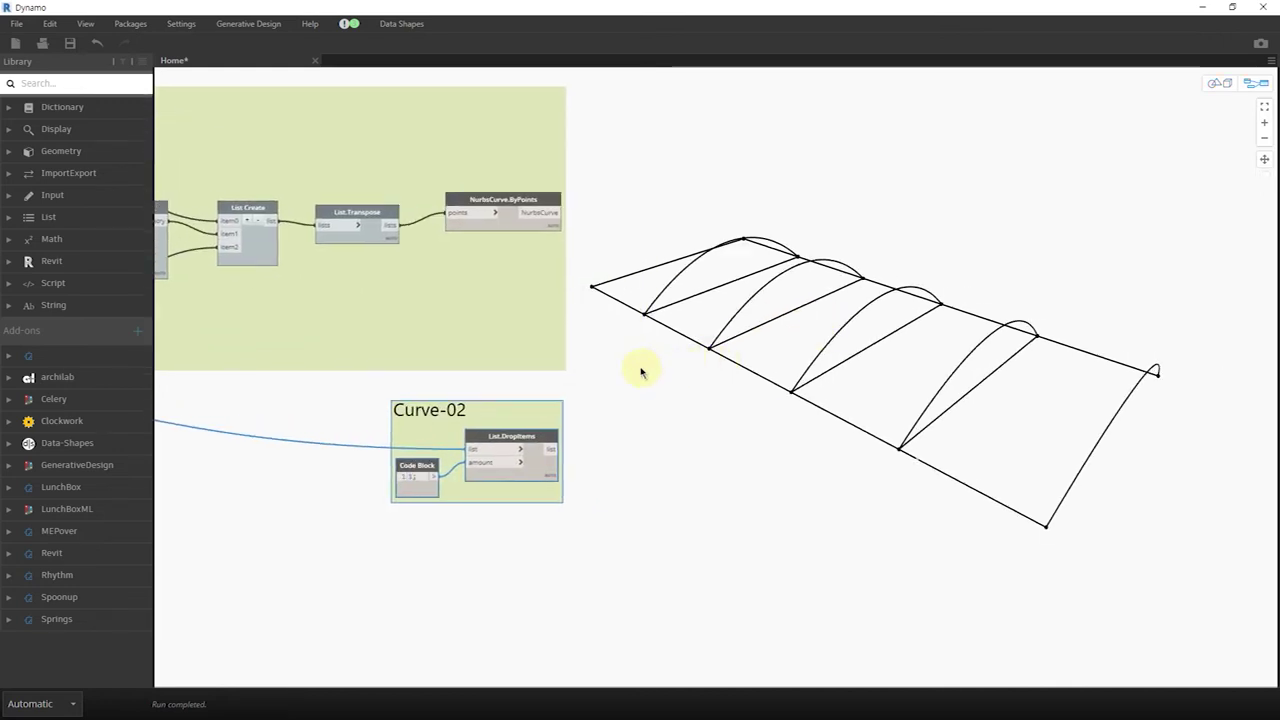
right_click(641, 352)
text(c)
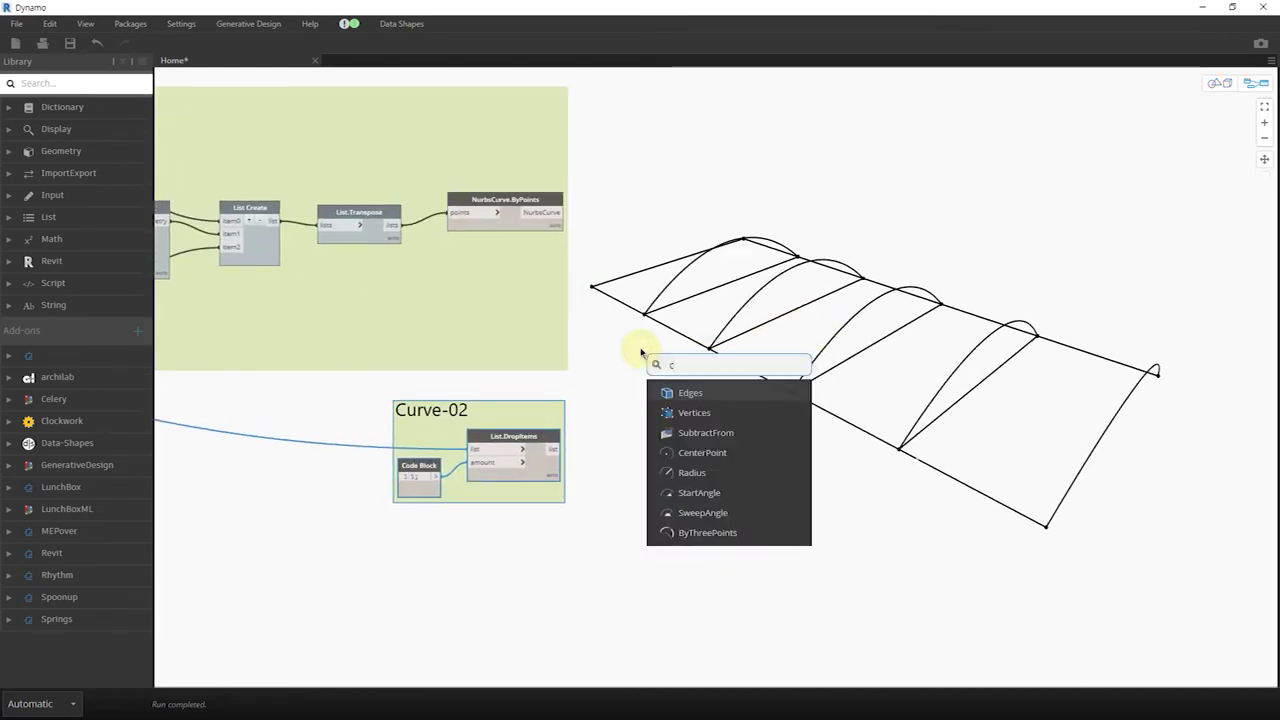
text(reate)
click(714, 413)
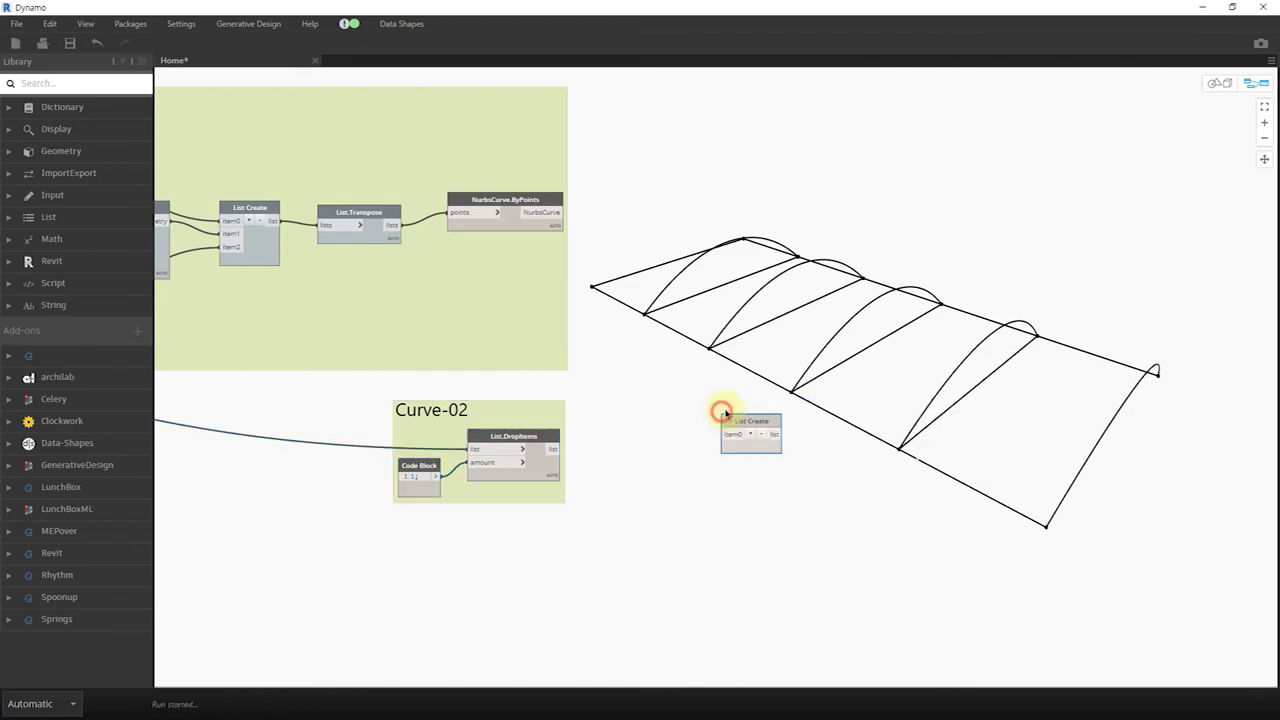
drag(731, 411, 686, 330)
click(558, 212)
click(545, 455)
click(680, 355)
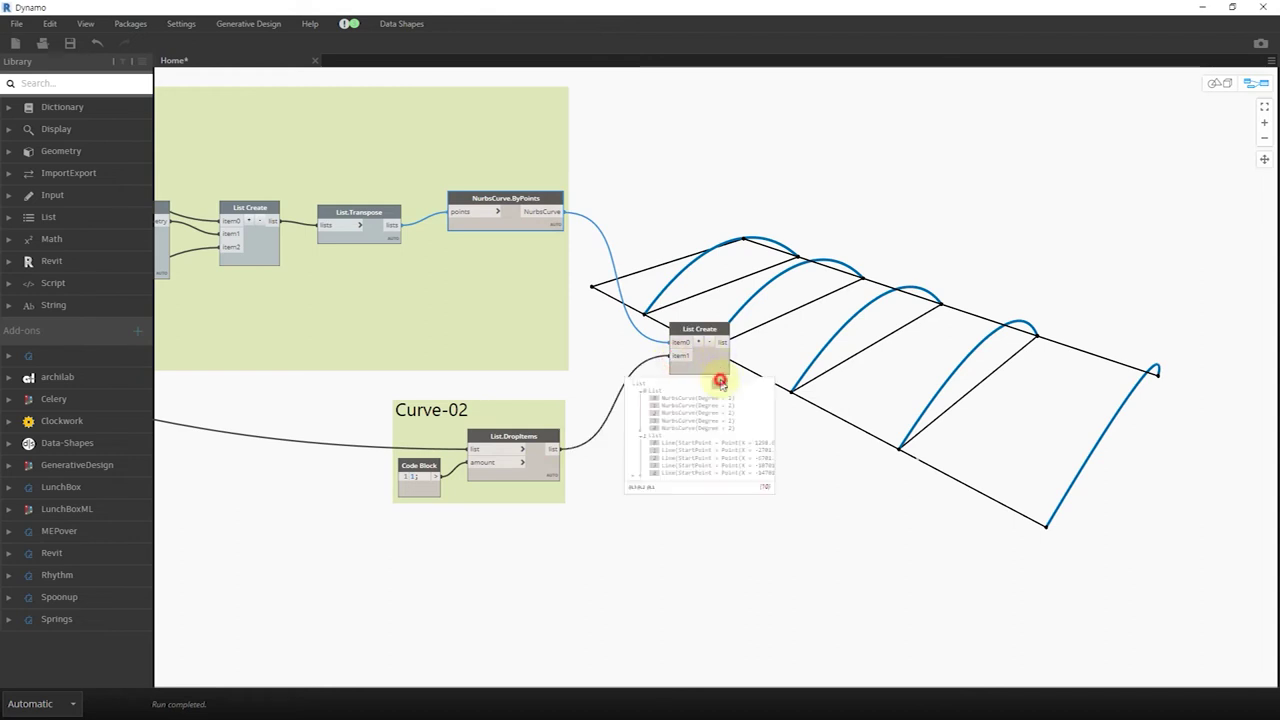
Transpose the combined list with List.Transpose to pair each arch with a line.
scroll(766, 357, up, 3)
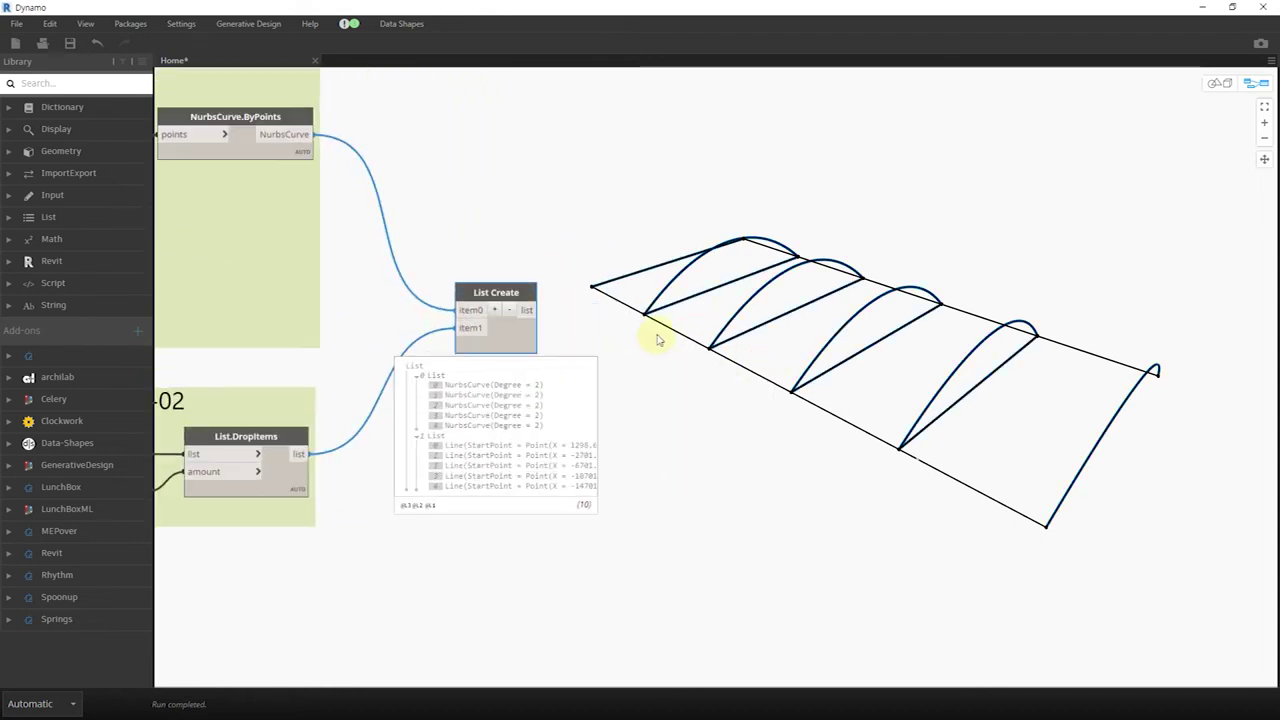
right_click(632, 312)
text(transpose)
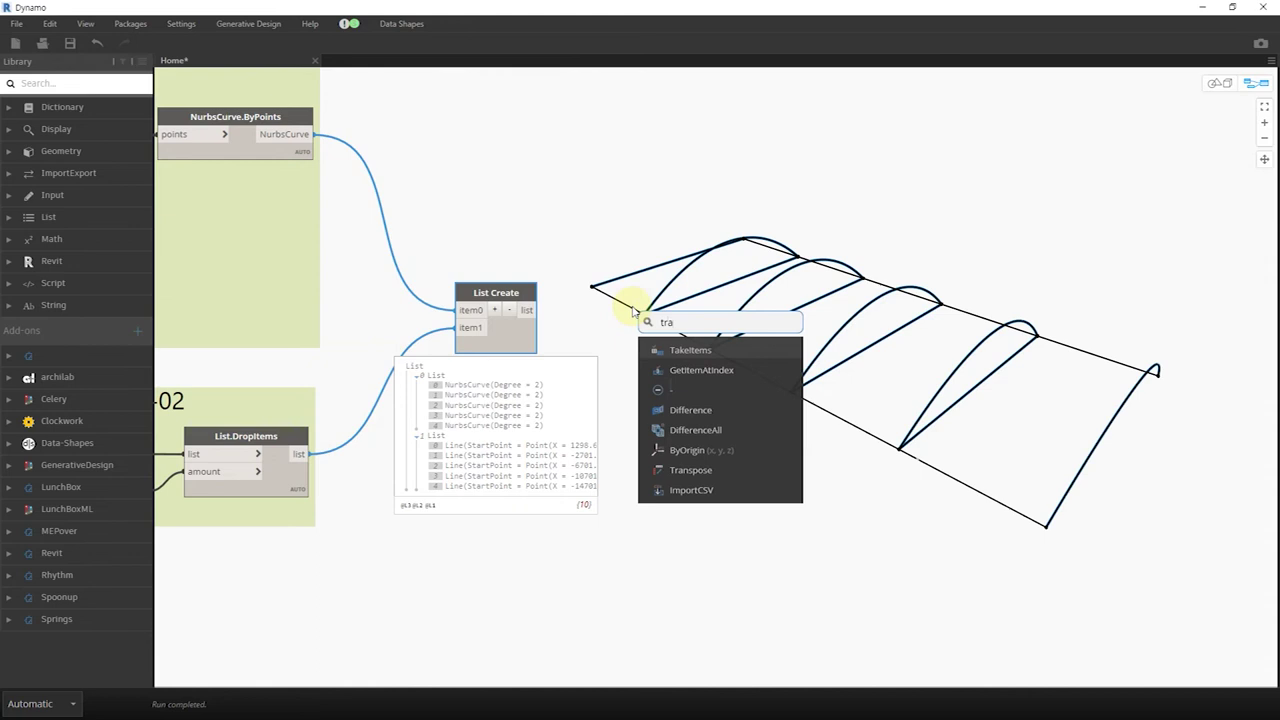
click(714, 366)
click(712, 400)
drag(801, 425, 681, 341)
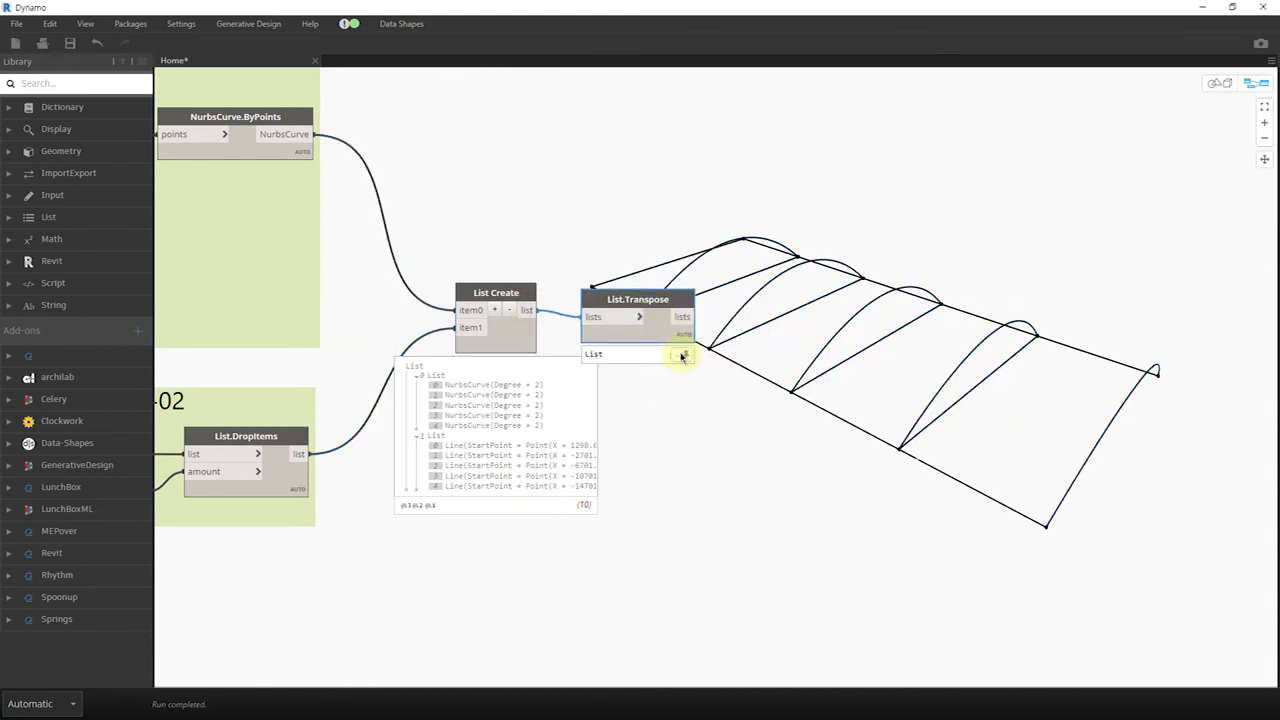
click(522, 345)
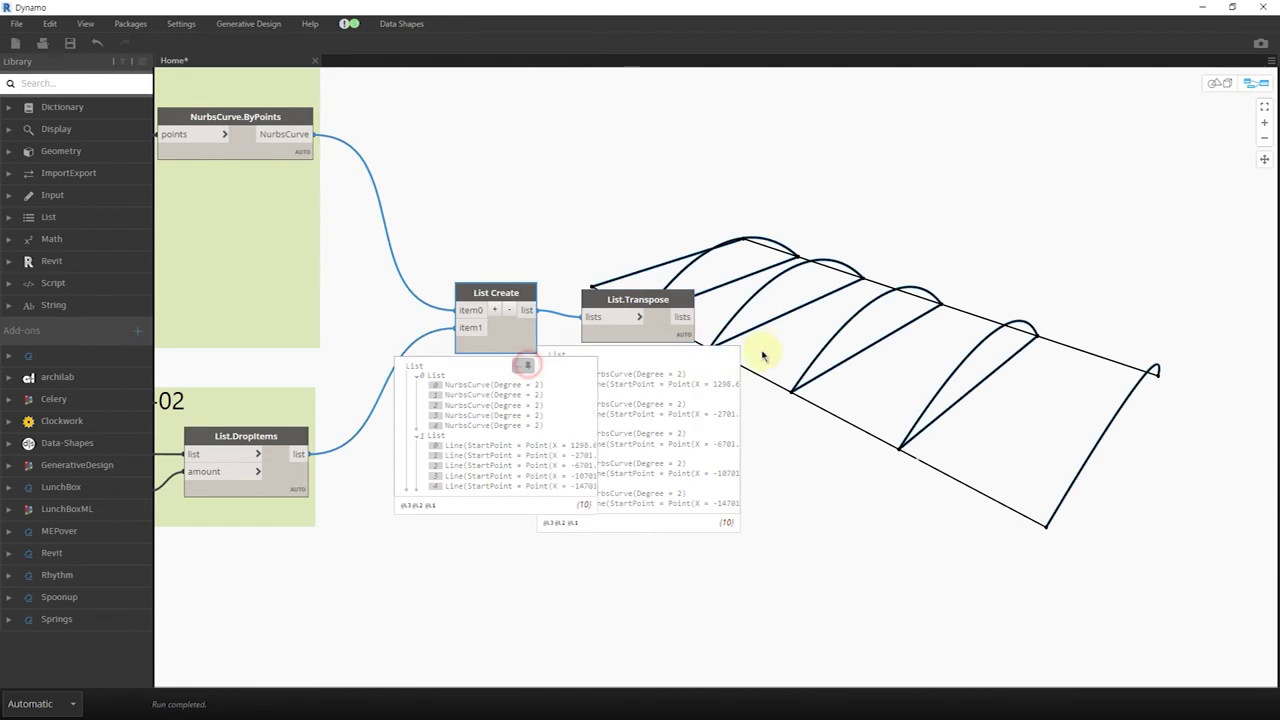
middle_drag(678, 336, 606, 337)
Loft the transposed arch-and-line pairs with Surface.ByLoft.
right_click(662, 320)
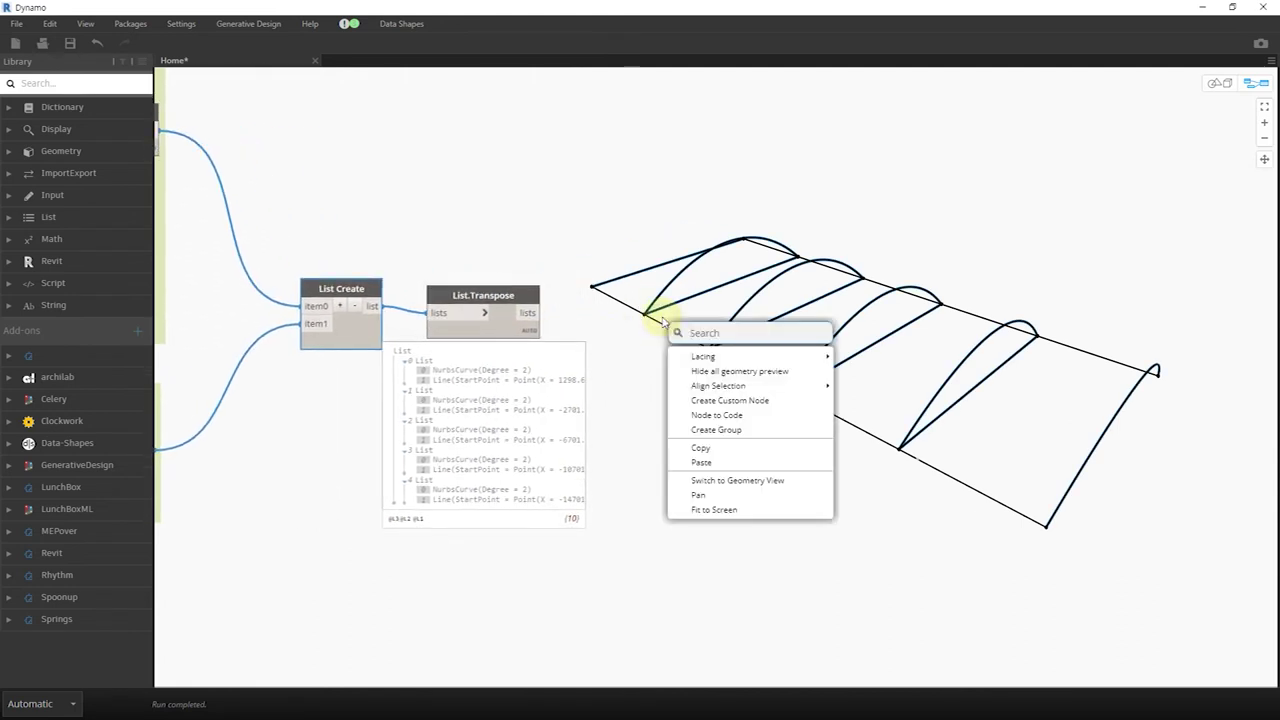
text(loft)
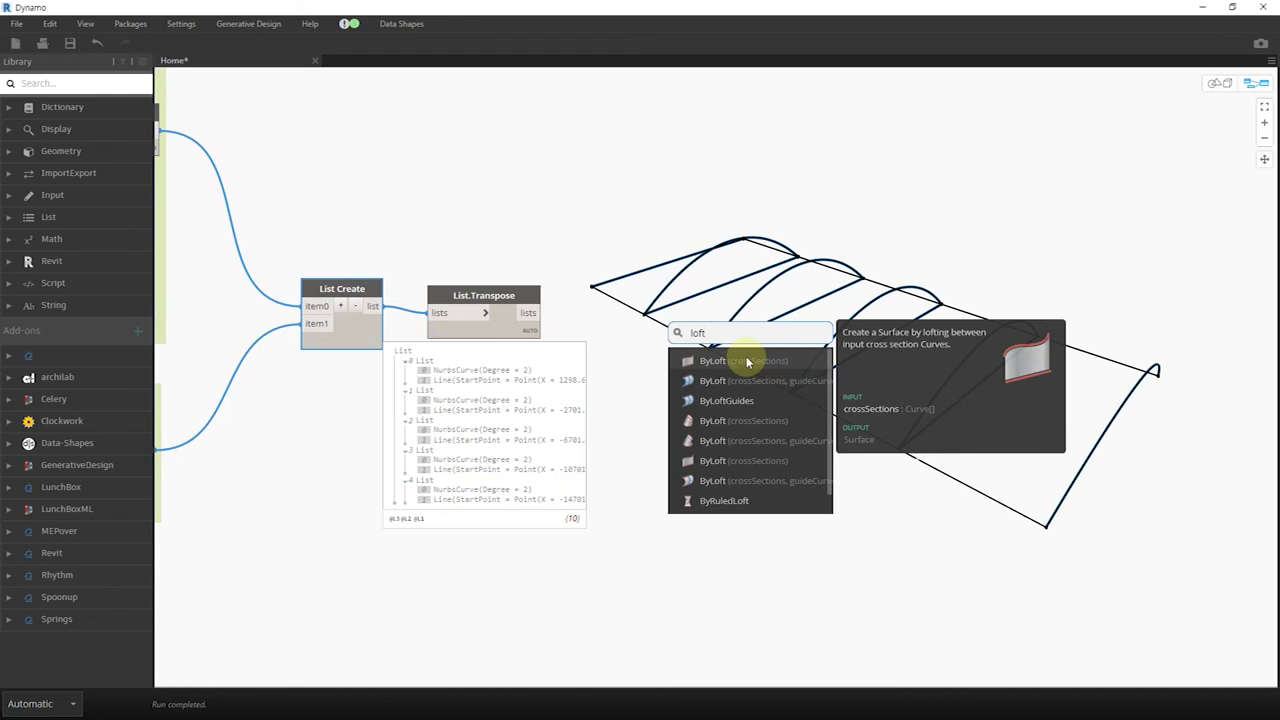
click(746, 362)
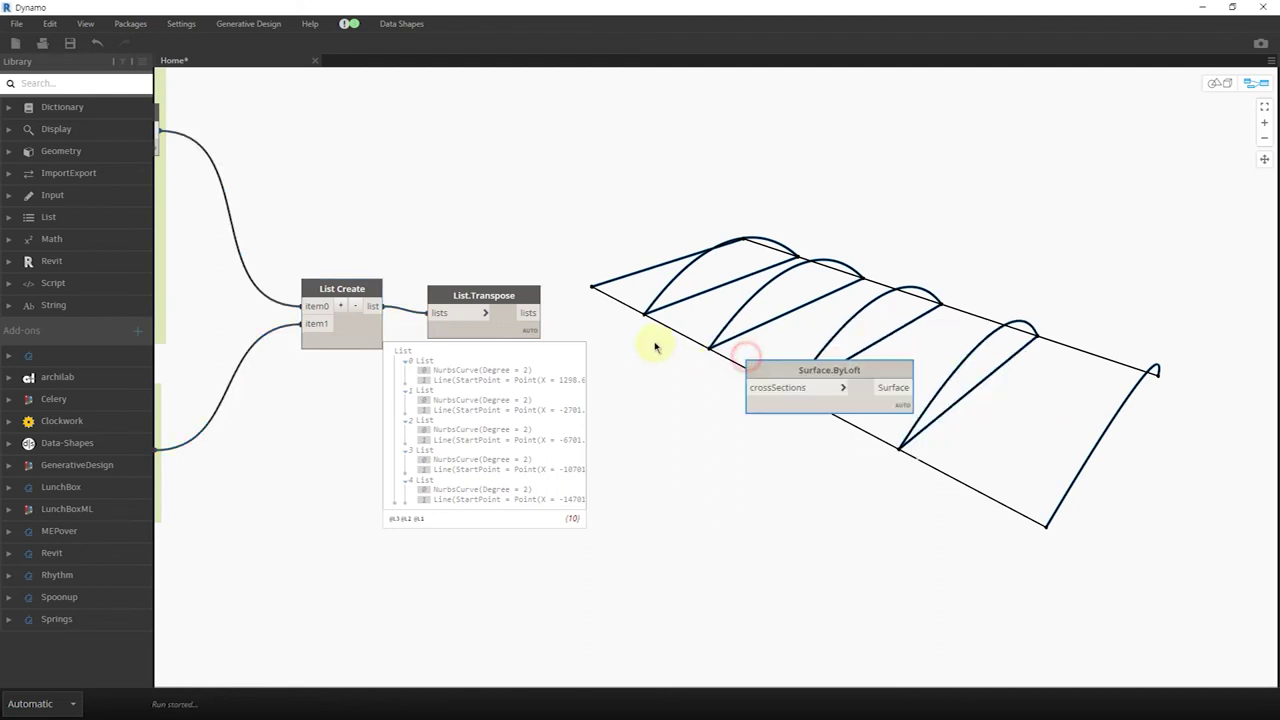
click(752, 387)
drag(828, 386, 805, 371)
drag(725, 338, 558, 335)
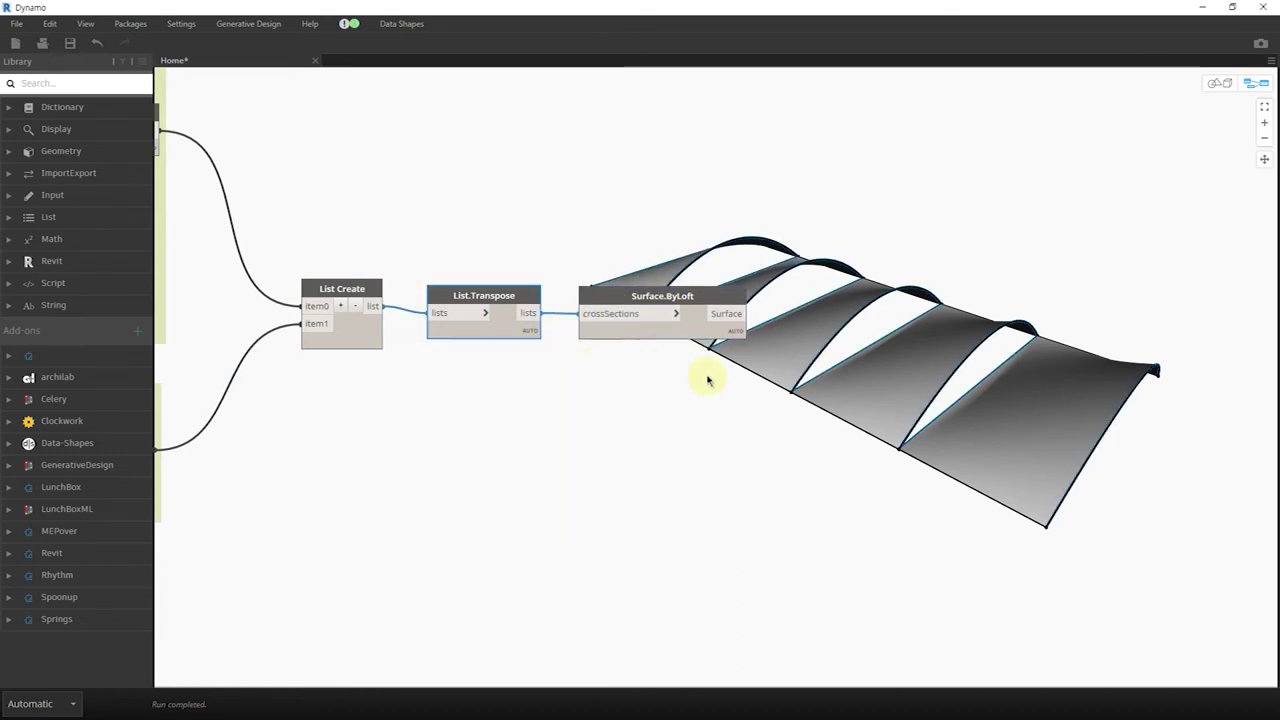
middle_drag(666, 378, 487, 386)
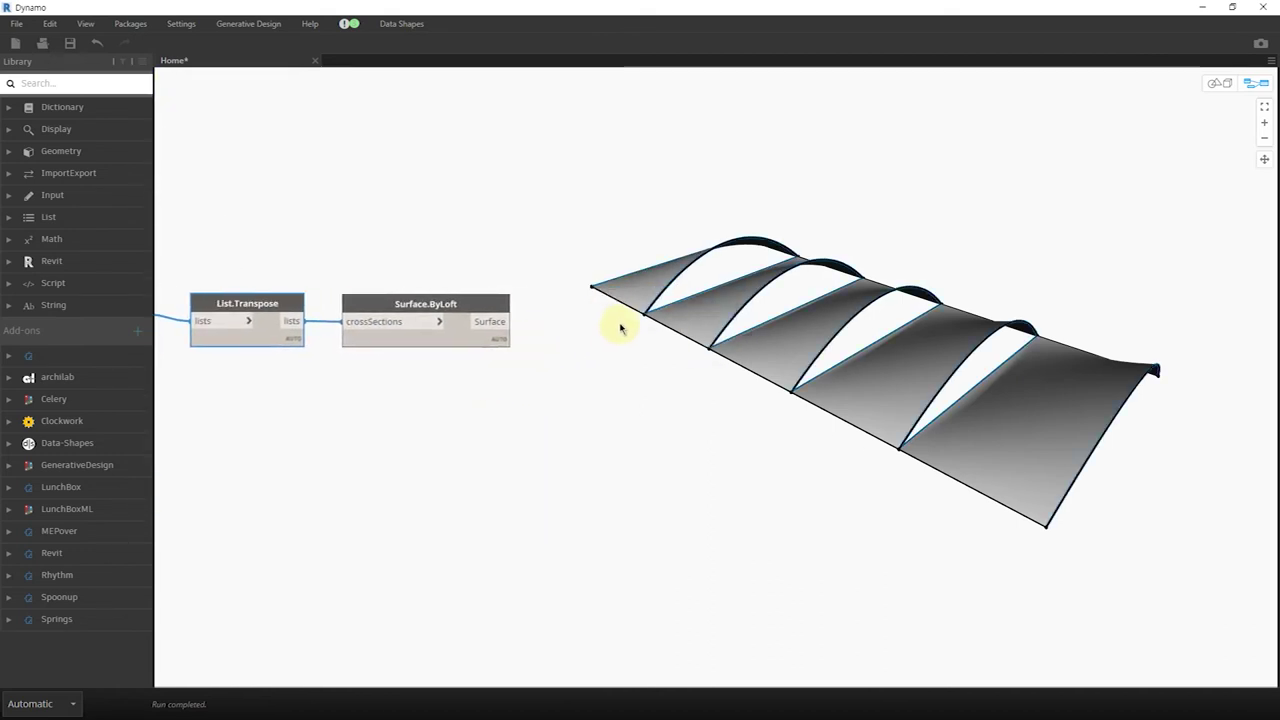
Thicken the lofted surface with Surface.Thicken using a thickness of 200.
right_click(620, 330)
text(thick)
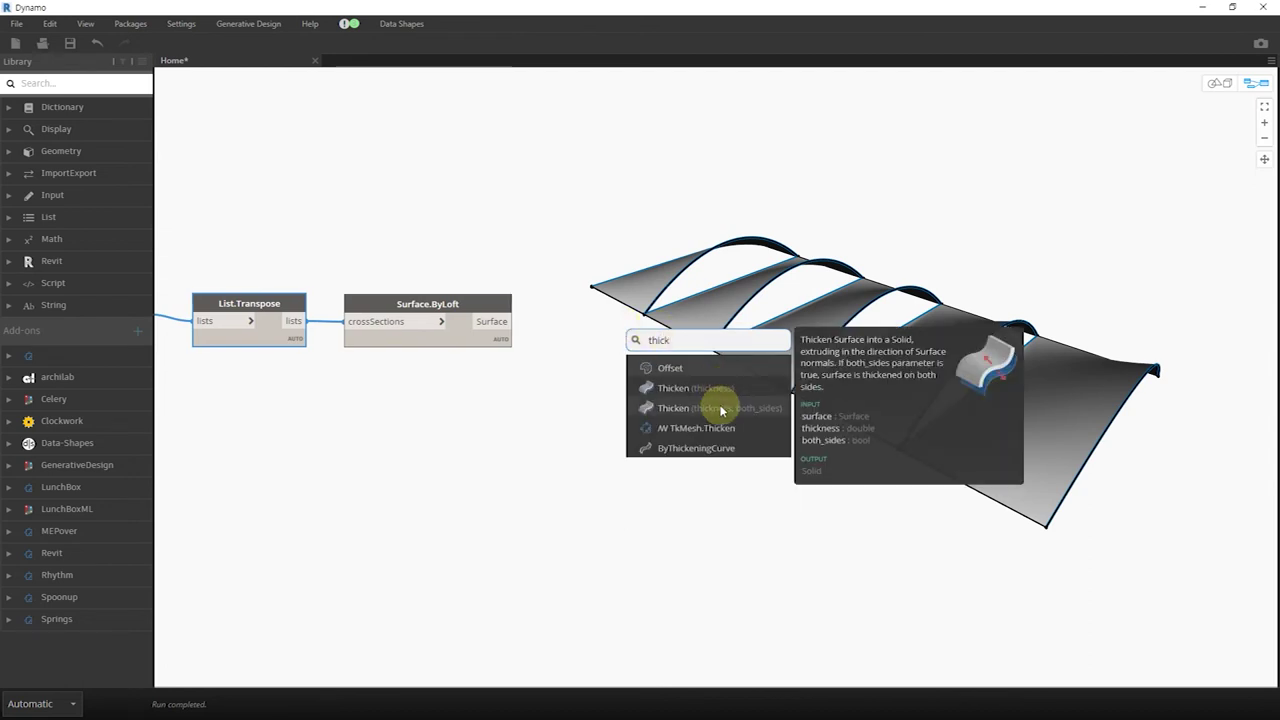
click(720, 410)
drag(720, 409, 602, 316)
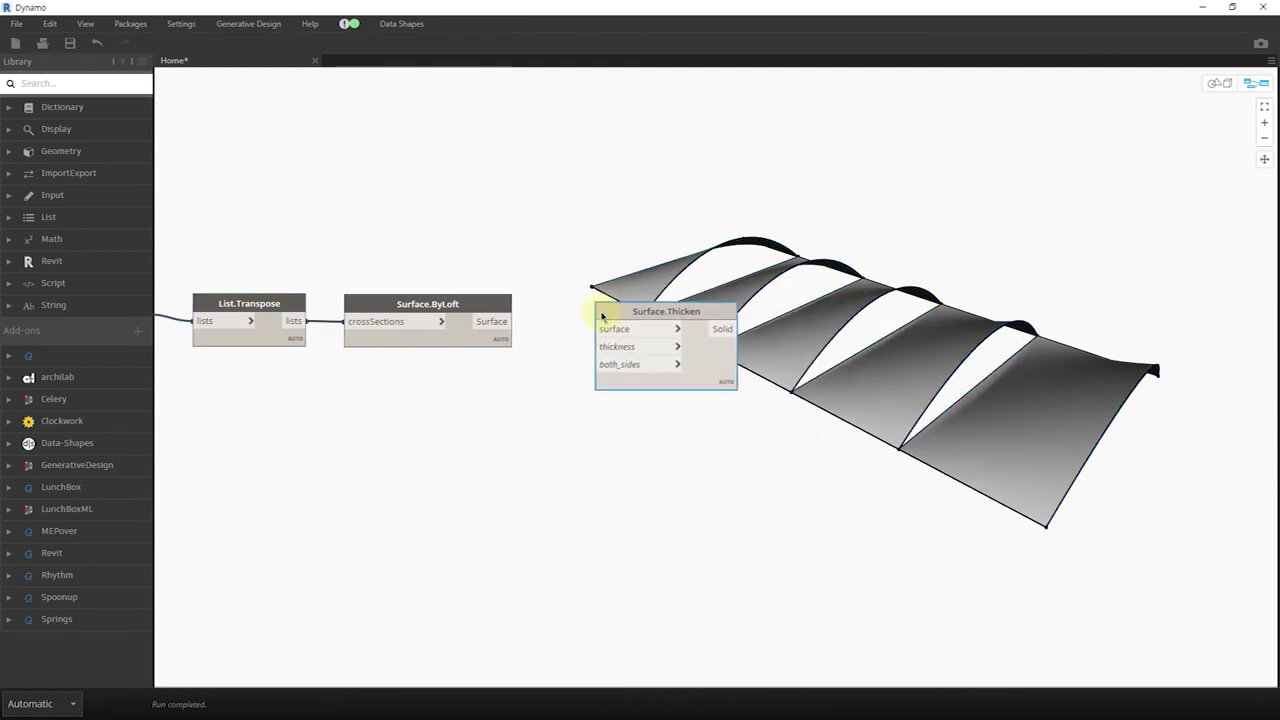
drag(511, 321, 595, 328)
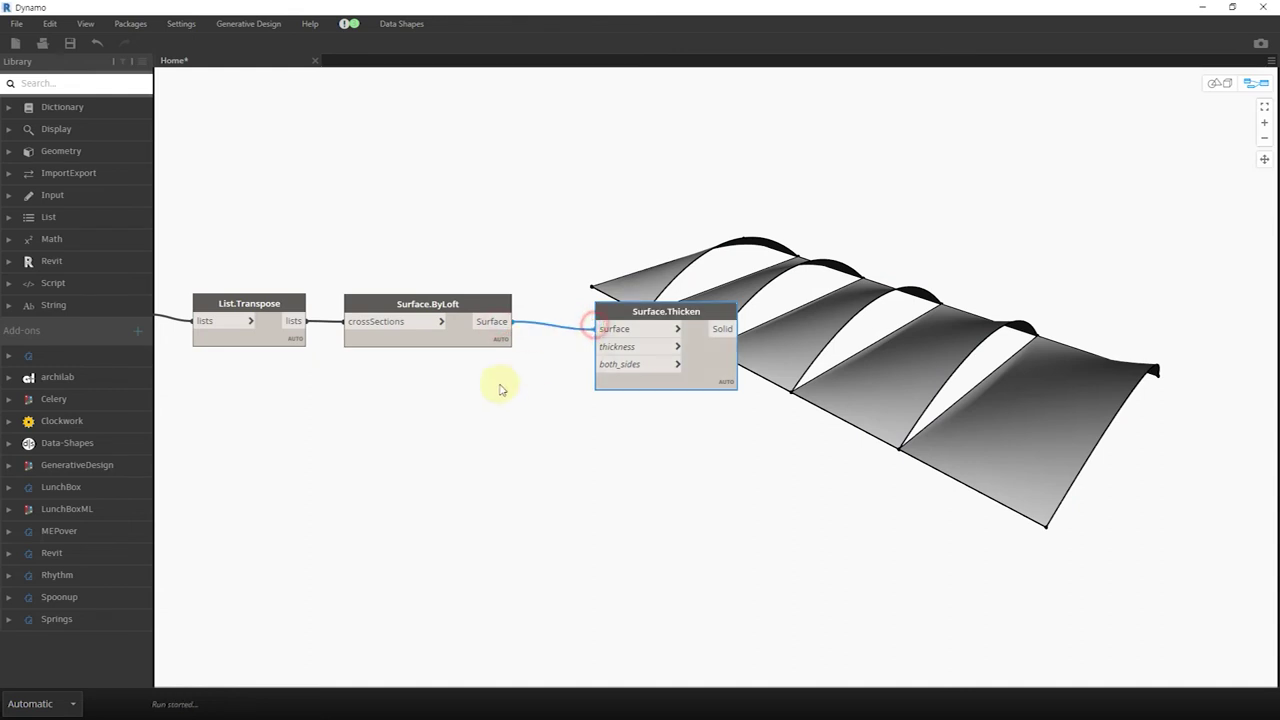
double_click(444, 392)
text(20)
click(455, 390)
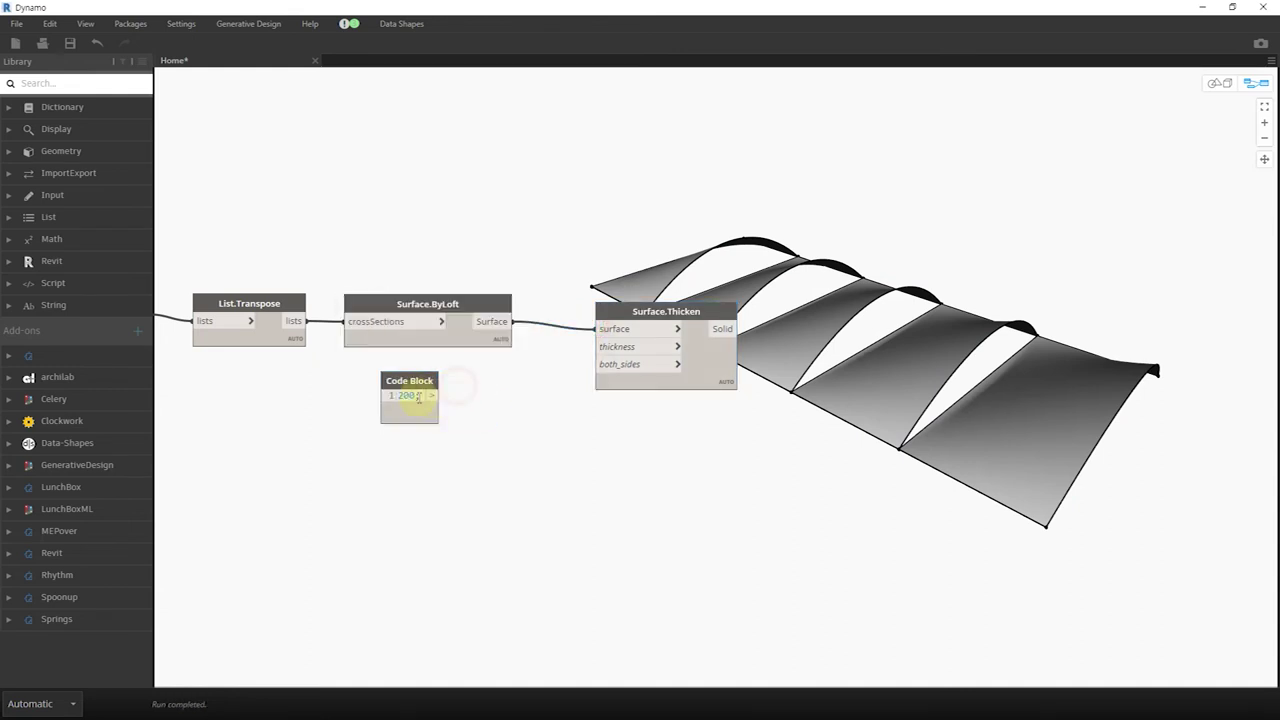
drag(431, 396, 598, 346)
drag(423, 380, 490, 373)
Set both_sides to False with a Boolean node and preview the solid.
right_click(474, 460)
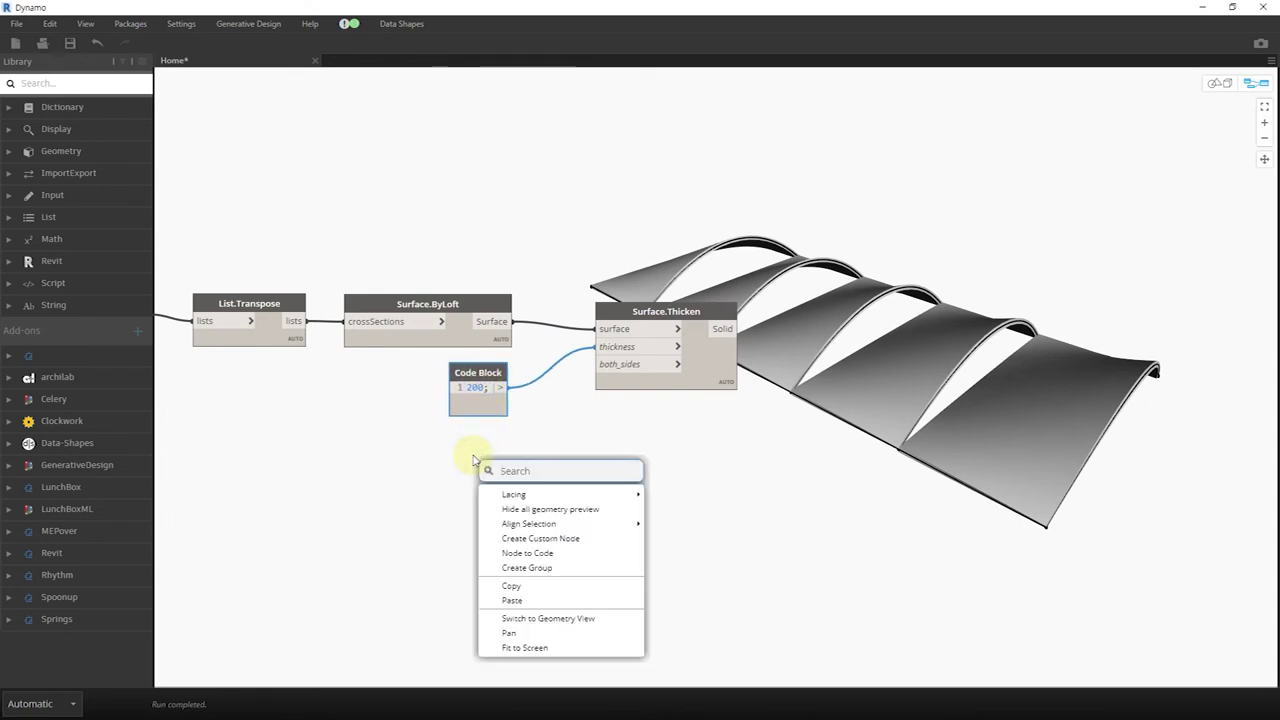
text(boolean)
click(558, 501)
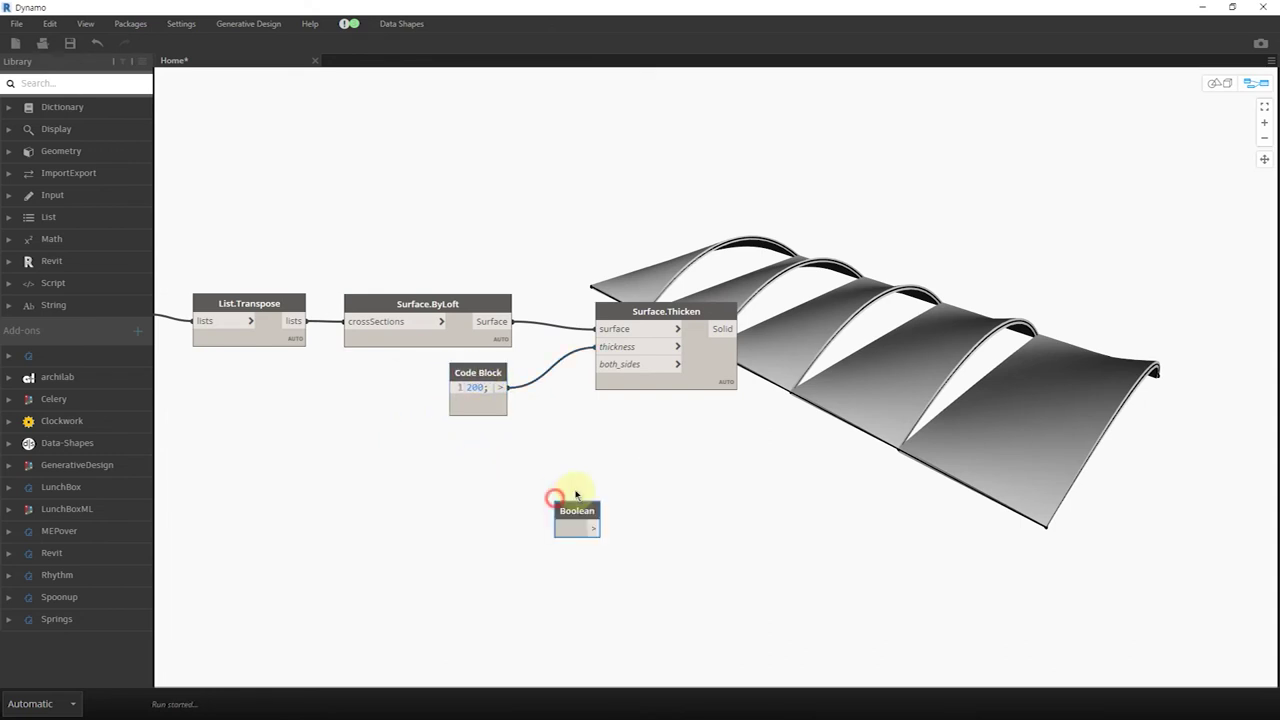
drag(580, 505, 441, 440)
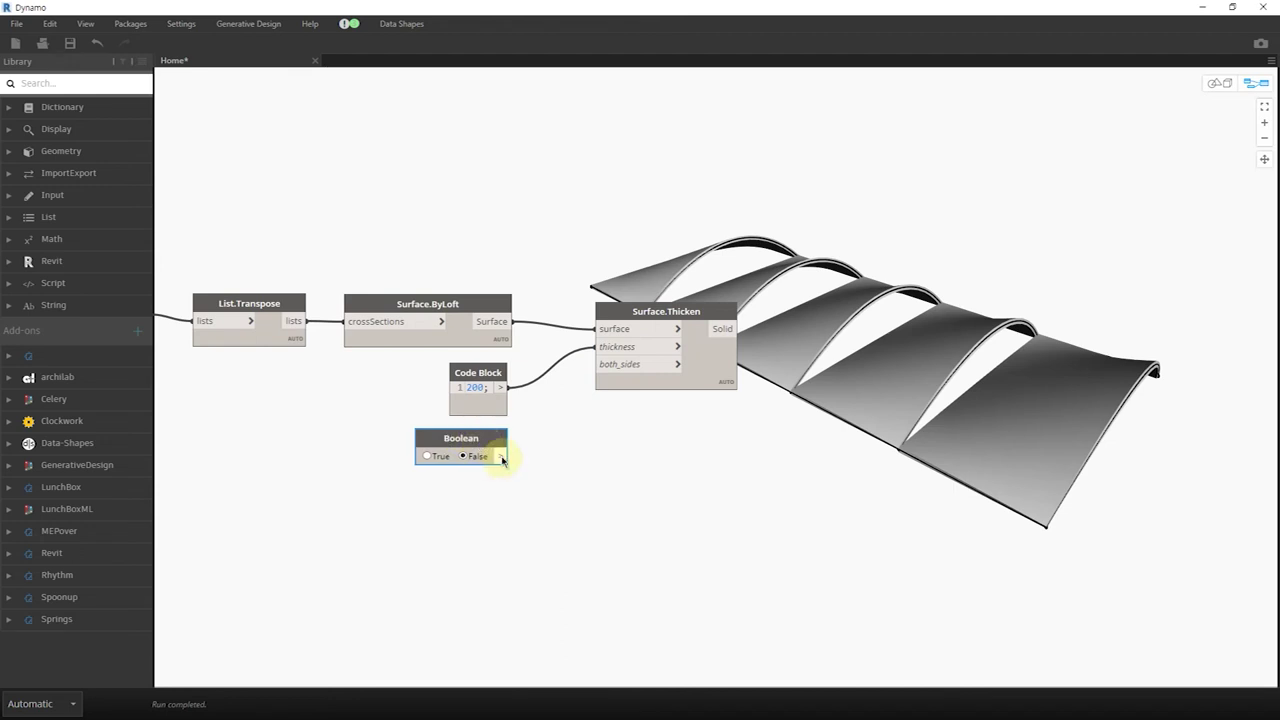
click(632, 370)
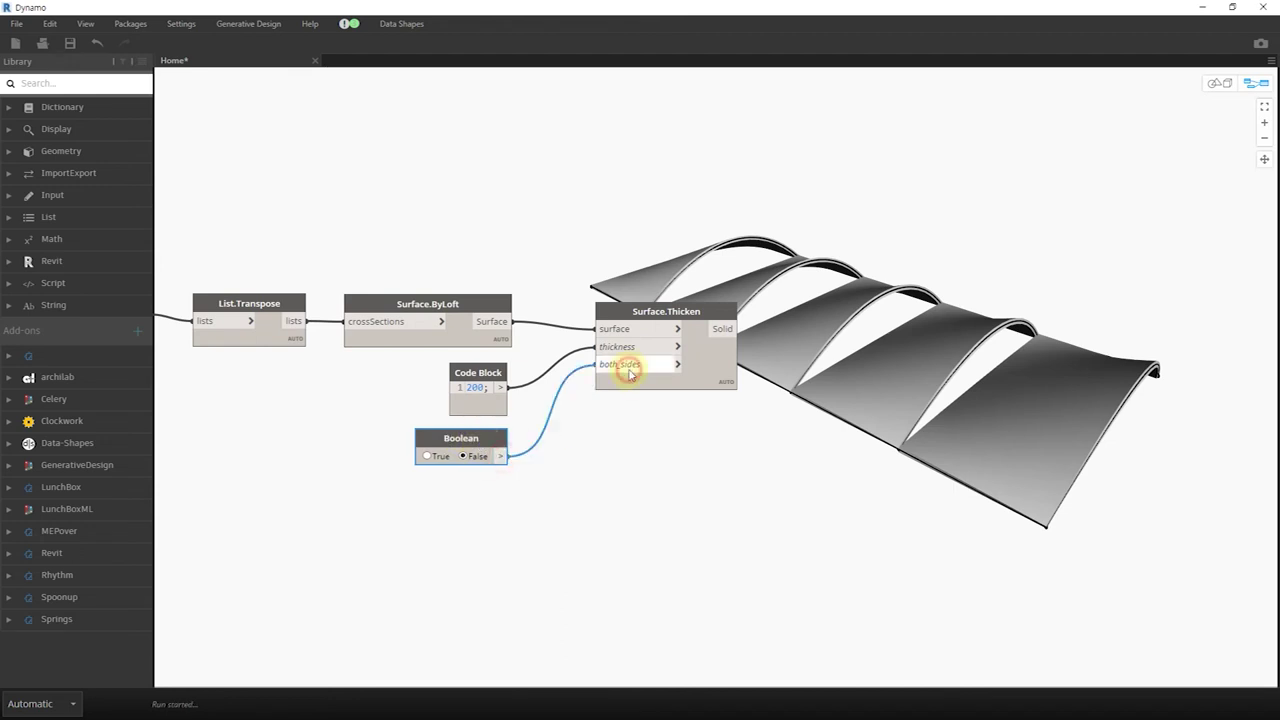
click(704, 374)
drag(704, 374, 684, 398)
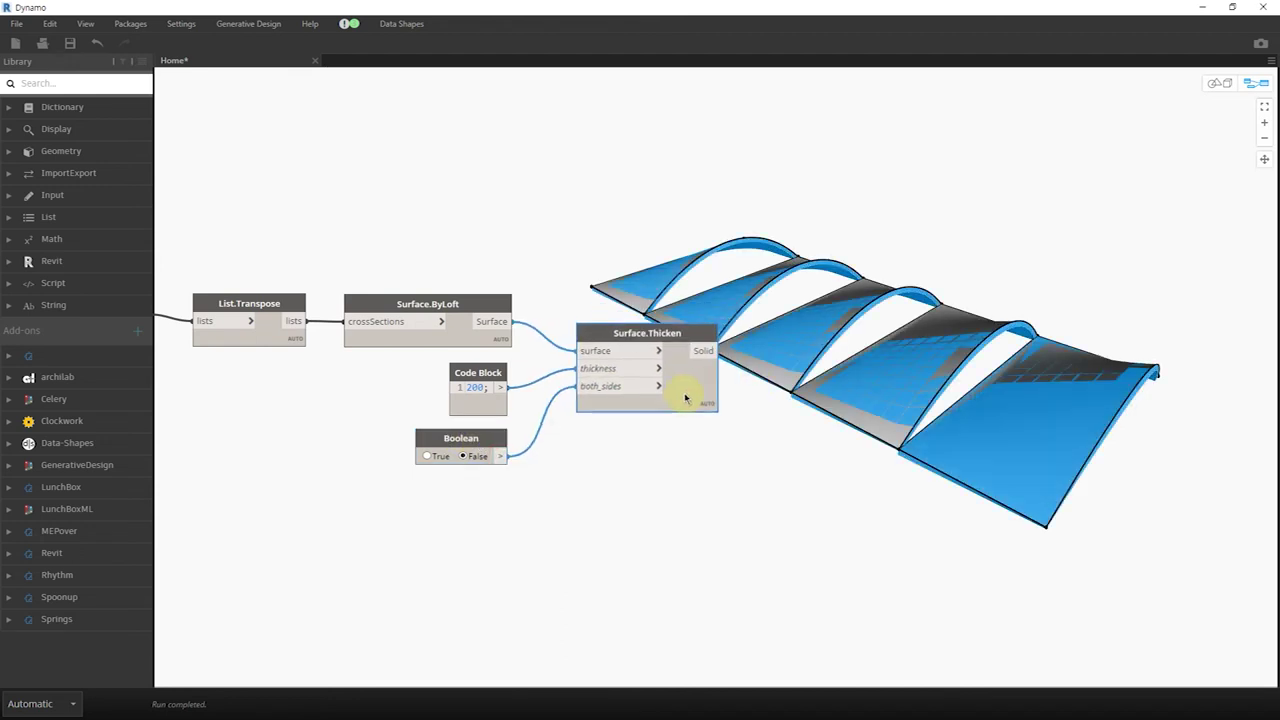
click(791, 469)
middle_drag(660, 480, 766, 463)
scroll(766, 463, down, 2)
drag(249, 198, 385, 324)
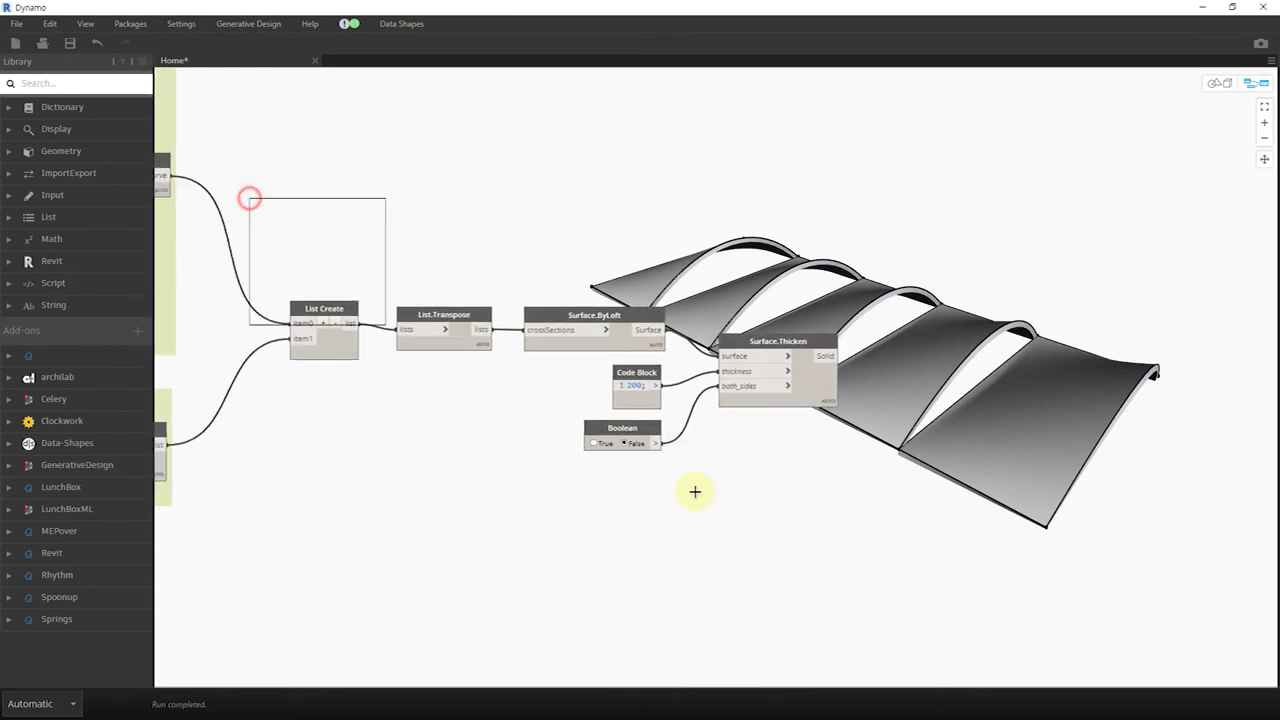
Group the List Create, transpose, loft and thicken nodes as Surface.
drag(695, 491, 942, 546)
key(ctrl+g)
double_click(471, 281)
text(Surface)
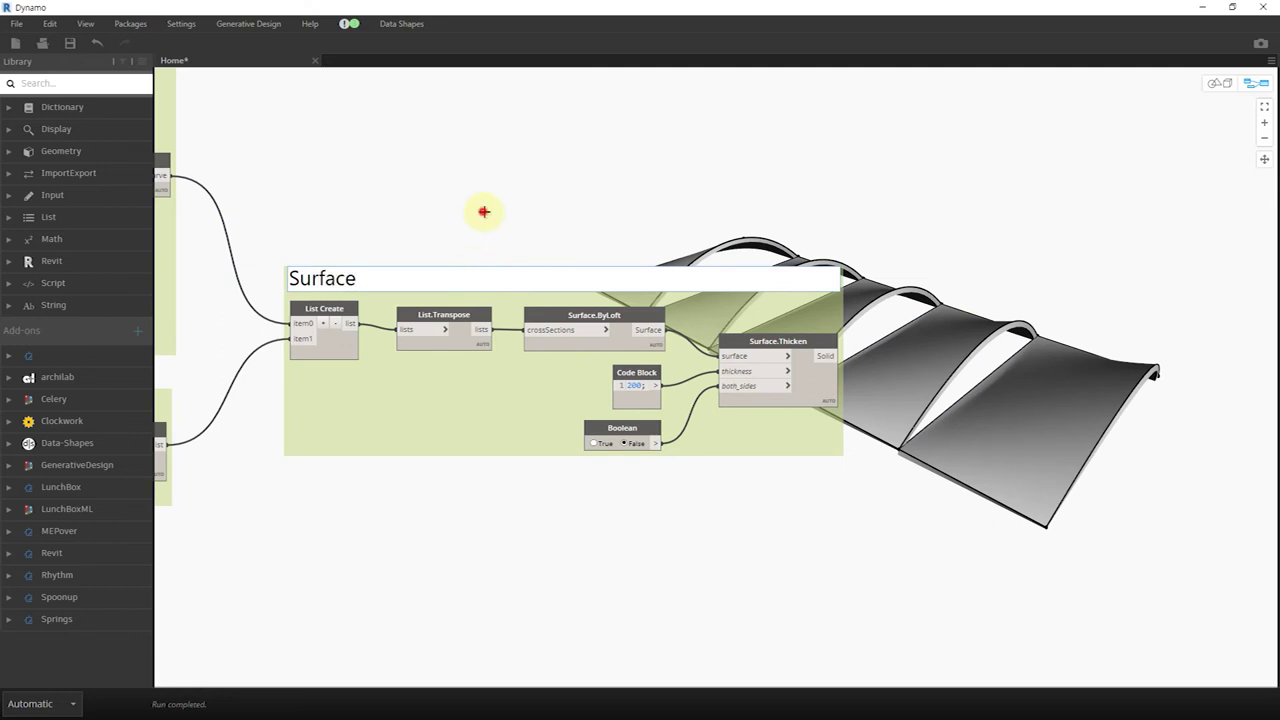
click(484, 212)
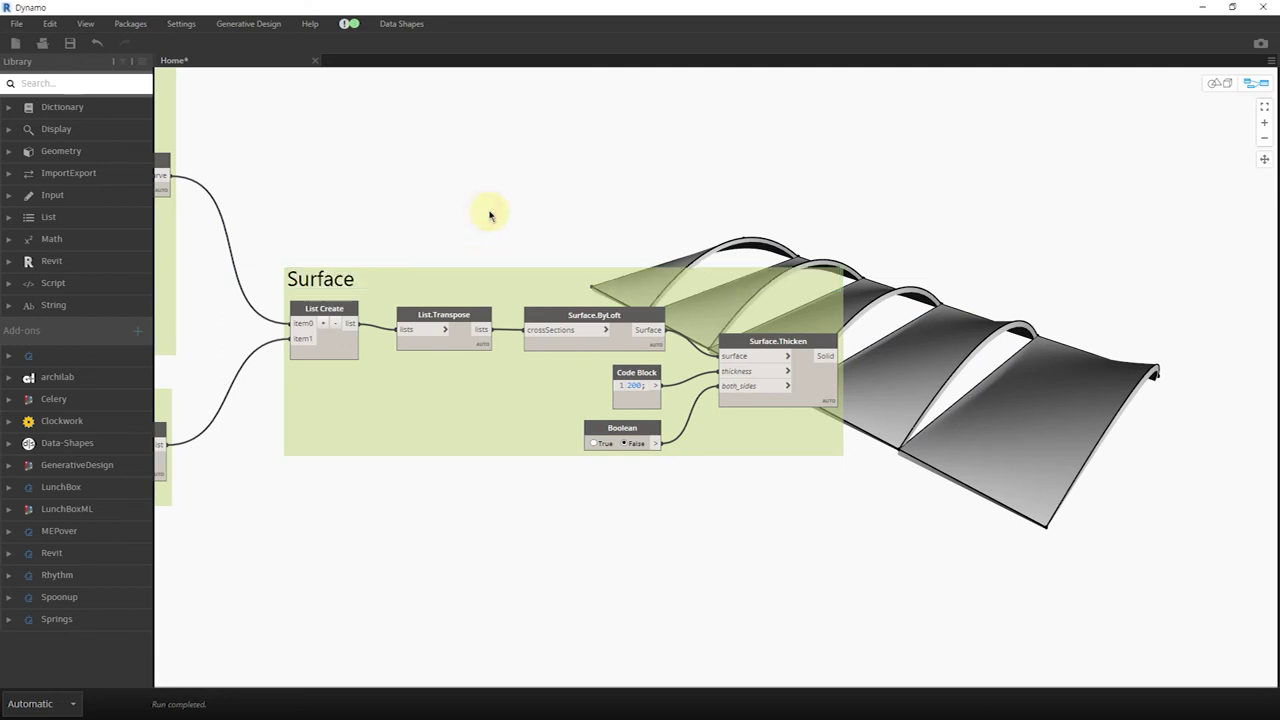
Orbit the 3D preview to inspect the thickened wavy roof.
middle_drag(797, 549, 745, 480)
key(ctrl+b)
right_drag(743, 480, 877, 508)
key(ctrl+b)
mouse_move(491, 412)
middle_down()
mouse_move(677, 393)
mouse_move(765, 495)
middle_up()
key(ctrl+b)
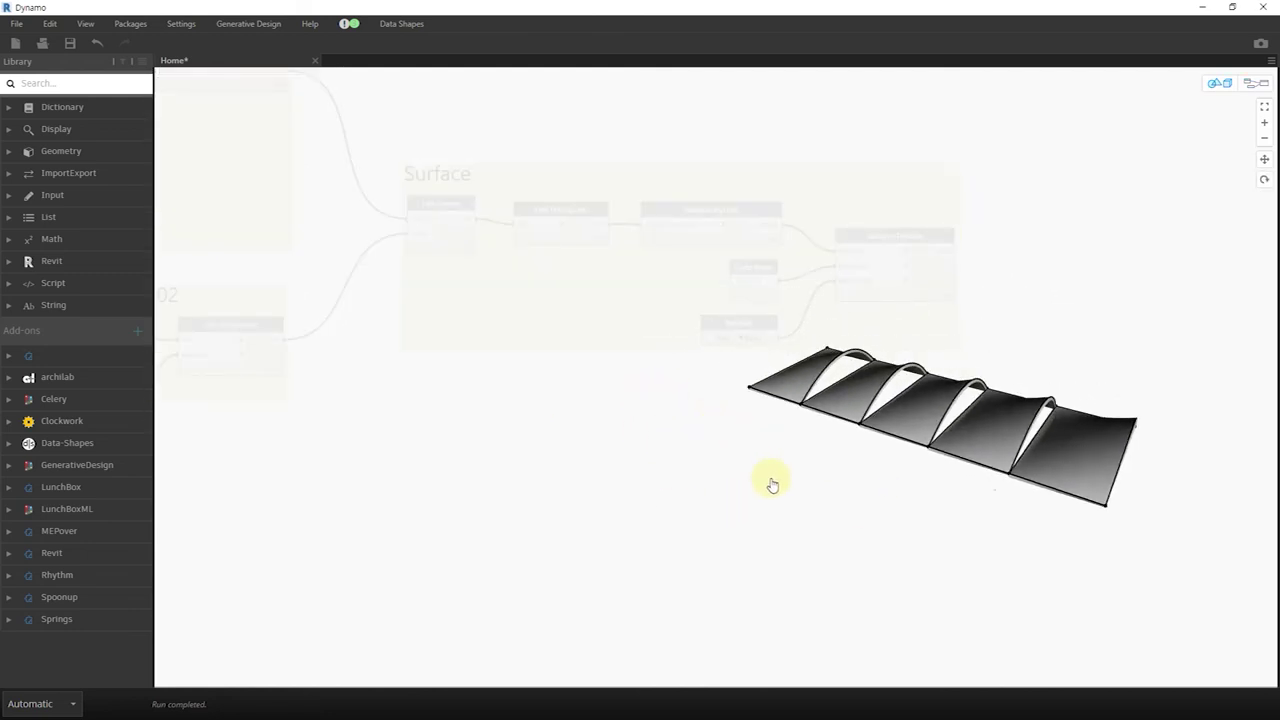
Change the Divisions value from 10 to 5 and rerun the graph to regenerate wider arches.
key(ctrl+b)
middle_drag(517, 417, 1037, 420)
mouse_move(150, 354)
middle_down()
mouse_move(463, 274)
mouse_move(502, 307)
middle_up()
middle_drag(706, 312, 1140, 359)
middle_drag(160, 392, 303, 395)
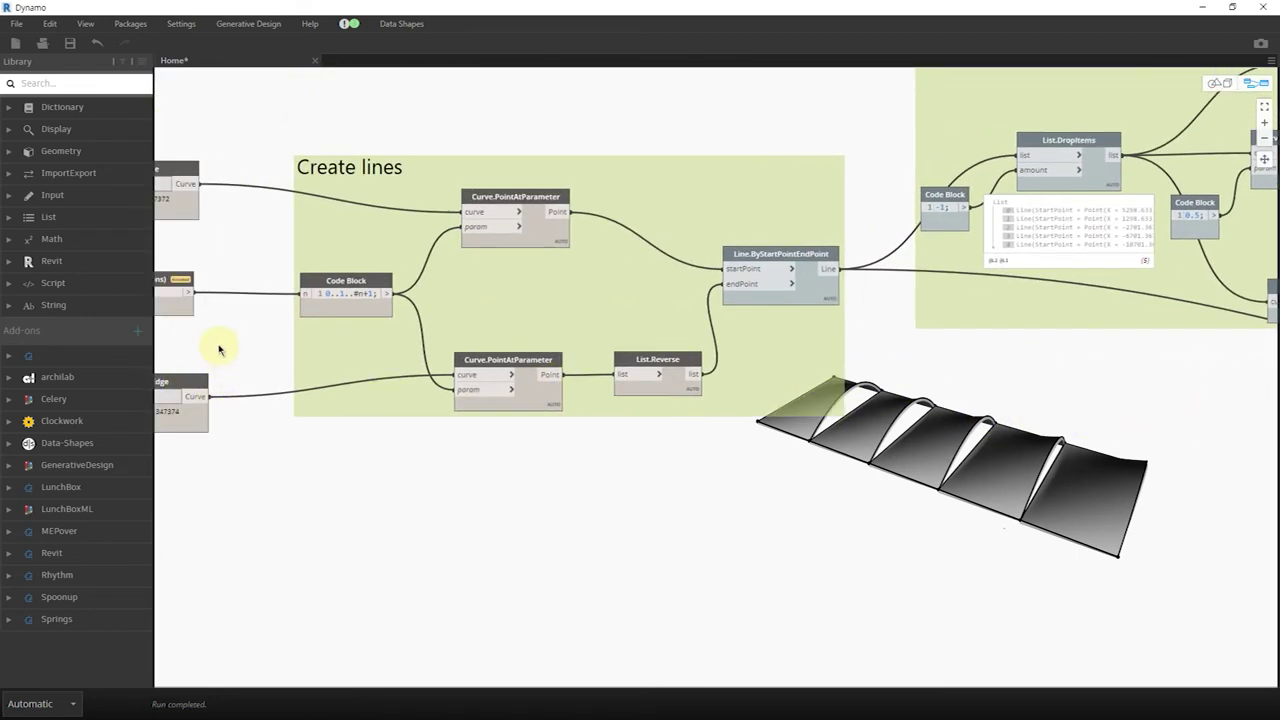
middle_drag(219, 349, 443, 334)
scroll(337, 269, up, 2)
scroll(357, 274, up, 3)
click(370, 259)
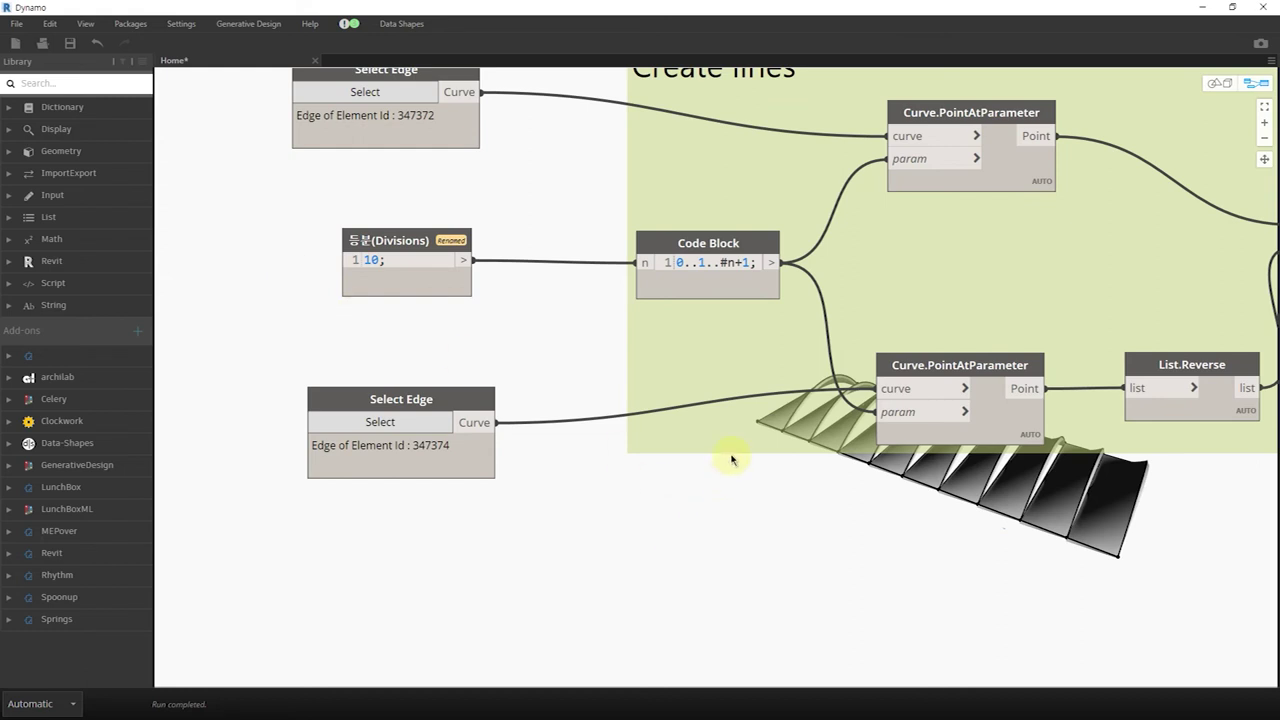
middle_drag(728, 466, 740, 409)
key(ctrl+b)
right_drag(832, 506, 814, 503)
key(ctrl+b)
double_click(441, 140)
click(361, 217)
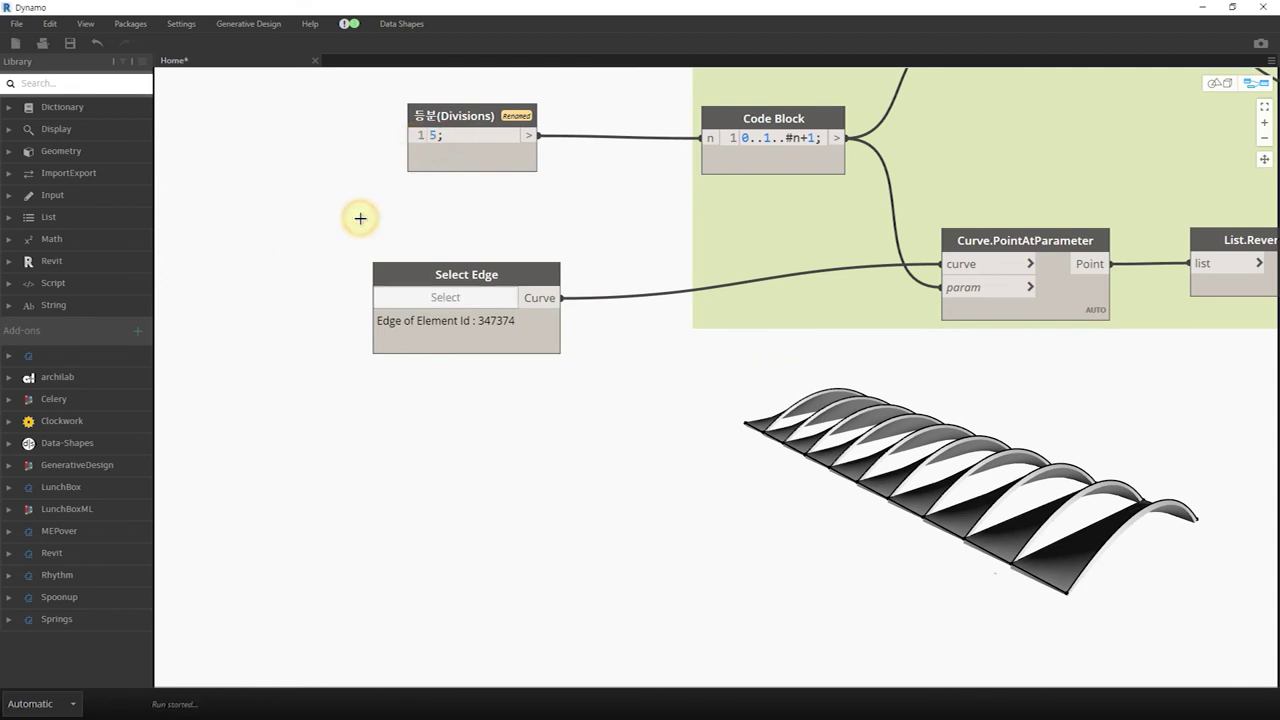
Try 3000 for the zTranslation arch height in Curve-01, then set it back to 2000.
scroll(314, 366, down, 3)
scroll(971, 314, down, 3)
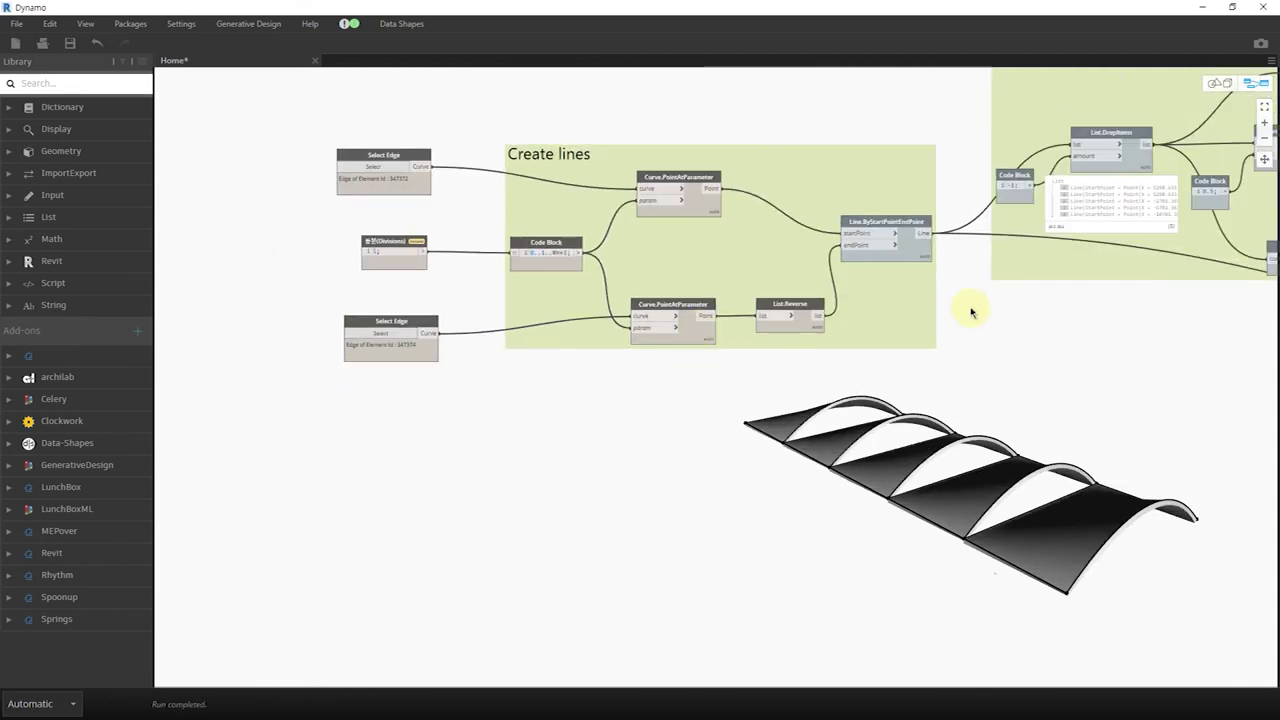
middle_drag(676, 352, 543, 363)
scroll(814, 251, up, 2)
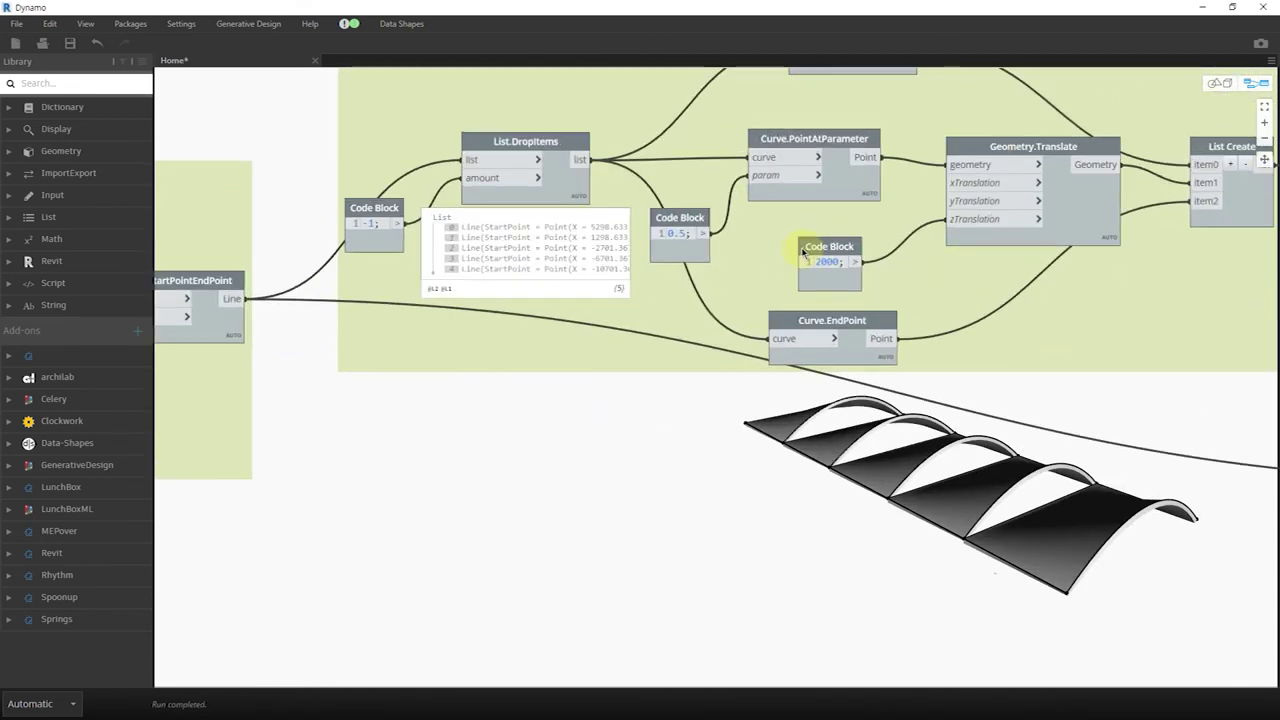
scroll(818, 265, up, 2)
drag(827, 270, 819, 270)
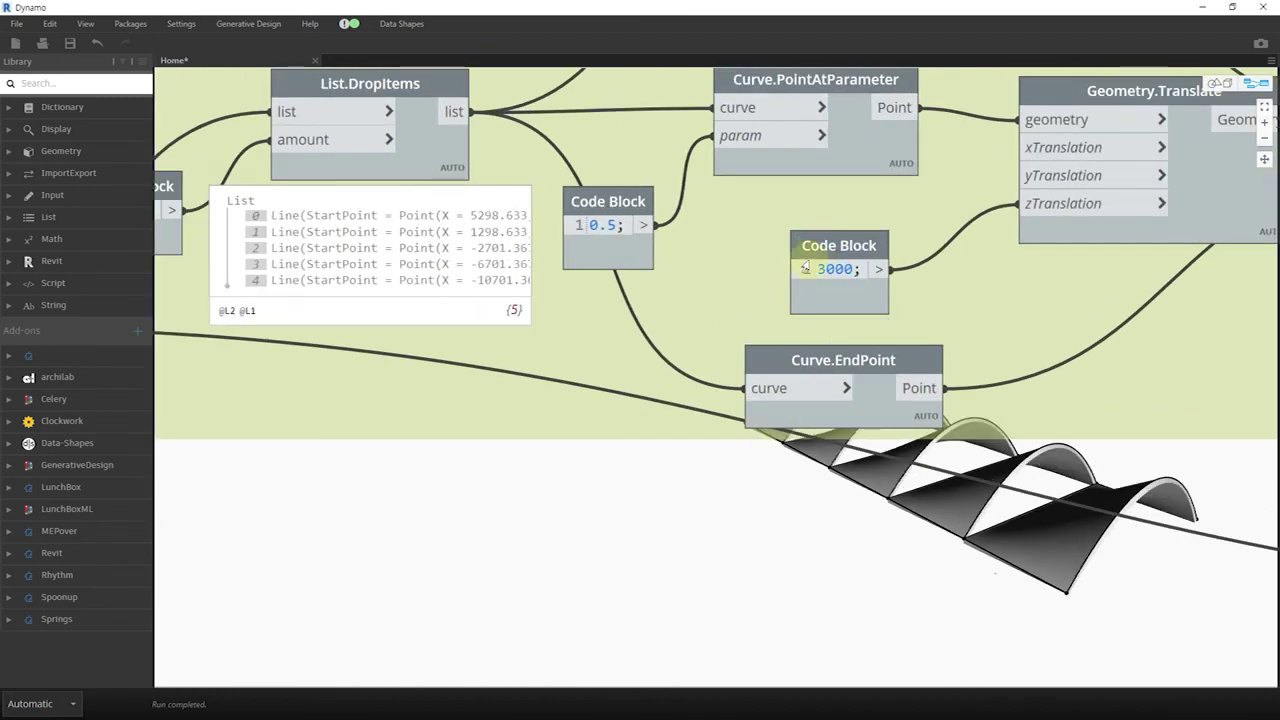
drag(824, 270, 808, 295)
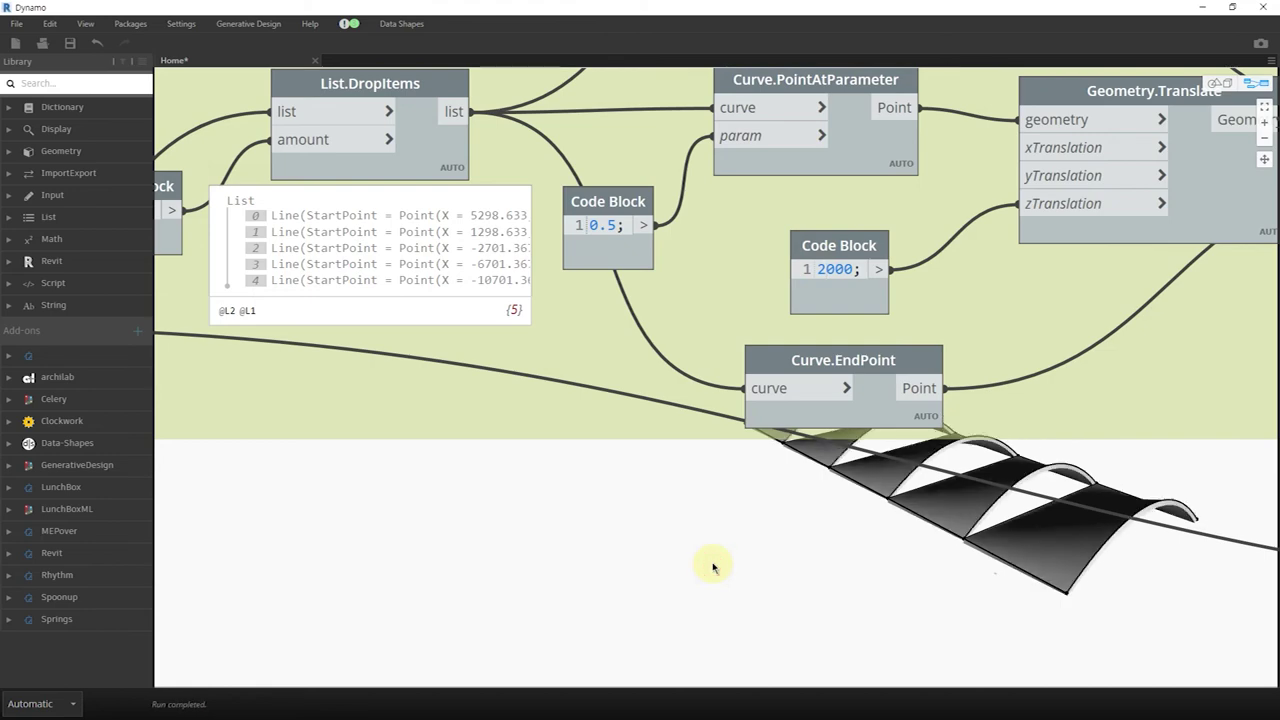
Bring the surface thickening nodes into view and show the Revit model beside the graph.
scroll(690, 565, down, 4)
scroll(700, 548, down, 2)
middle_drag(938, 408, 449, 346)
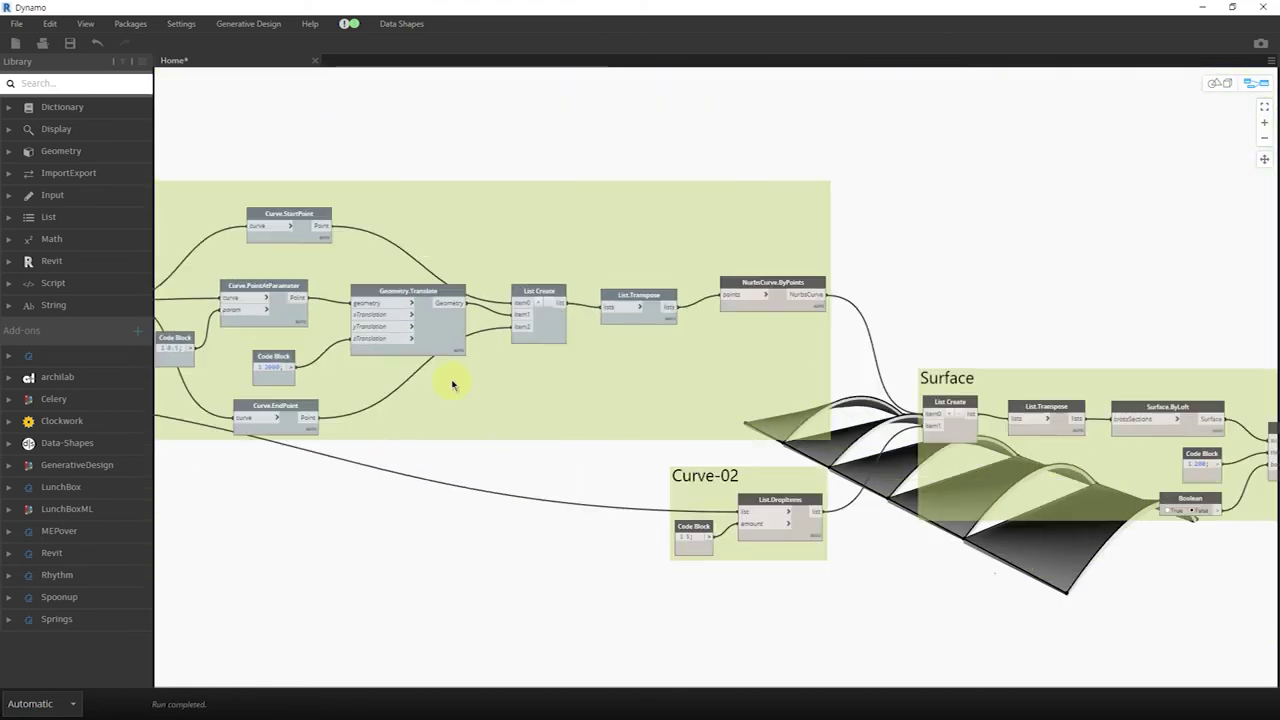
mouse_move(1134, 423)
middle_down()
mouse_move(677, 363)
mouse_move(643, 412)
middle_up()
scroll(557, 394, up, 2)
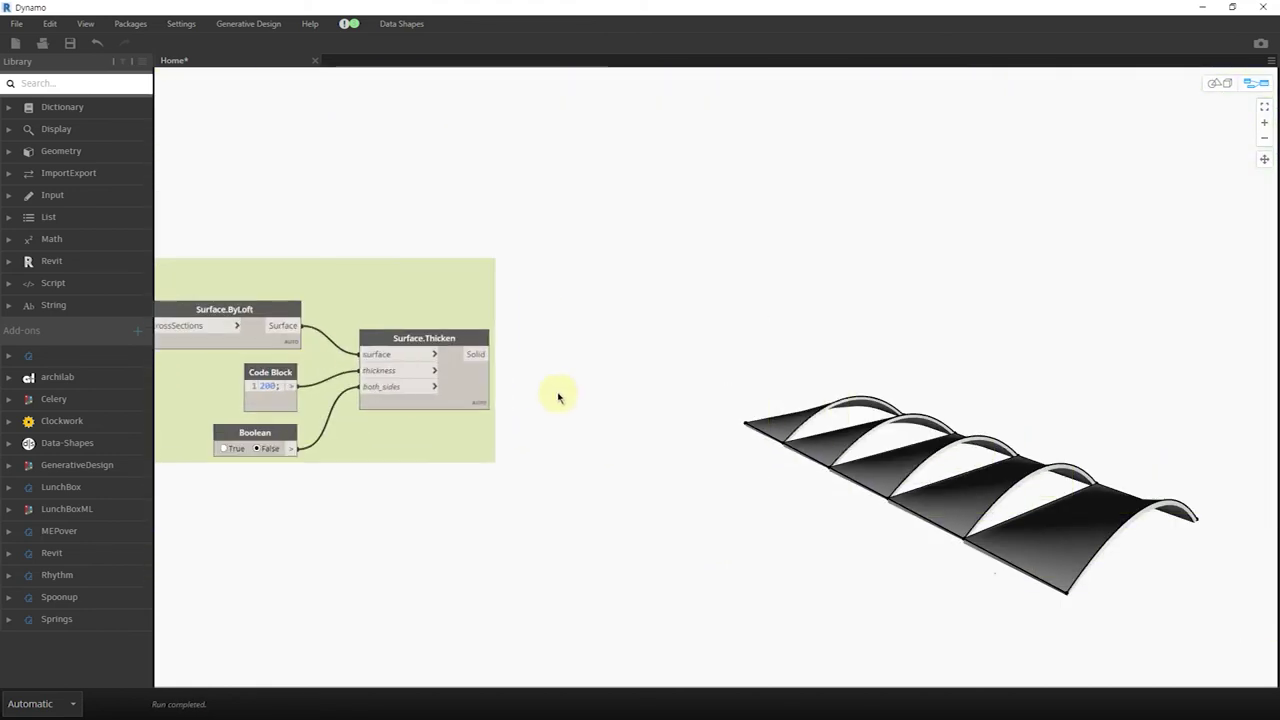
scroll(580, 371, up, 2)
scroll(580, 371, up, 2)
mouse_move(627, 14)
mouse_down()
mouse_move(728, 28)
mouse_move(710, 26)
mouse_up()
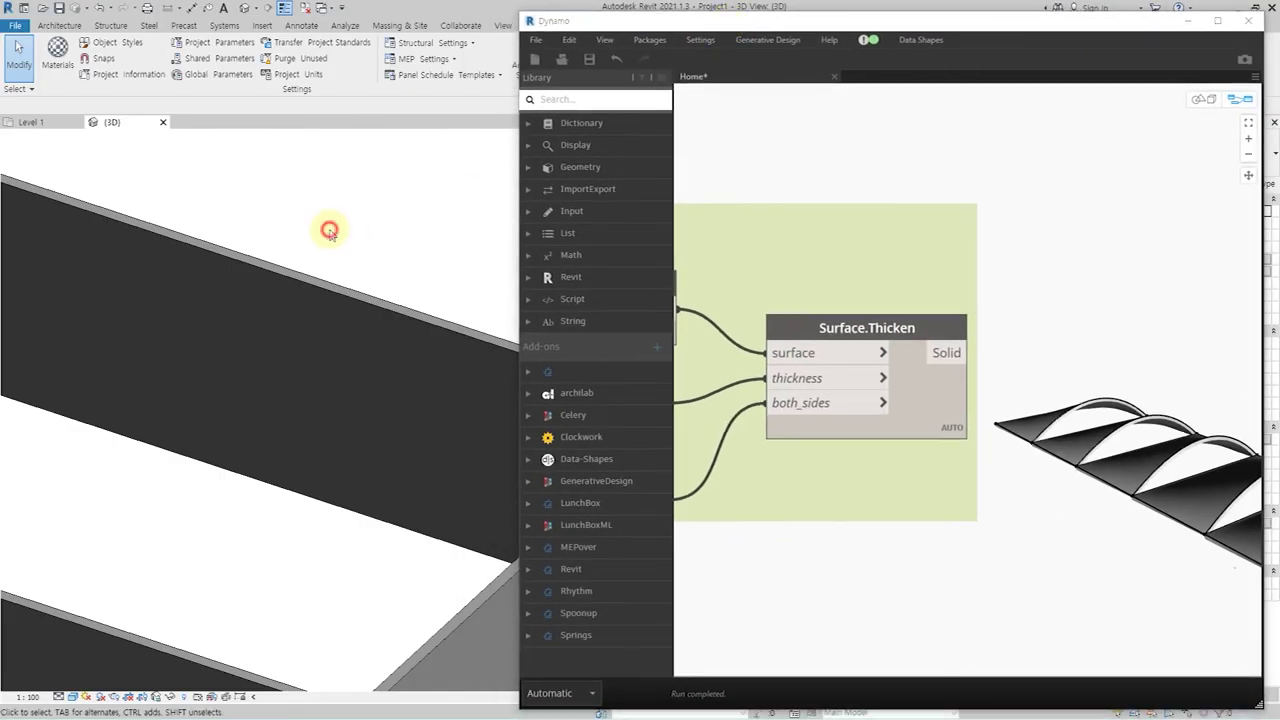
Add an ImportInstance.ByGeometry node beside Surface.Thicken and wire the thickened solid into it.
scroll(294, 346, down, 3)
scroll(329, 391, down, 3)
mouse_move(329, 391)
shift+middle_down()
mouse_move(300, 411)
mouse_move(466, 277)
shift+middle_up()
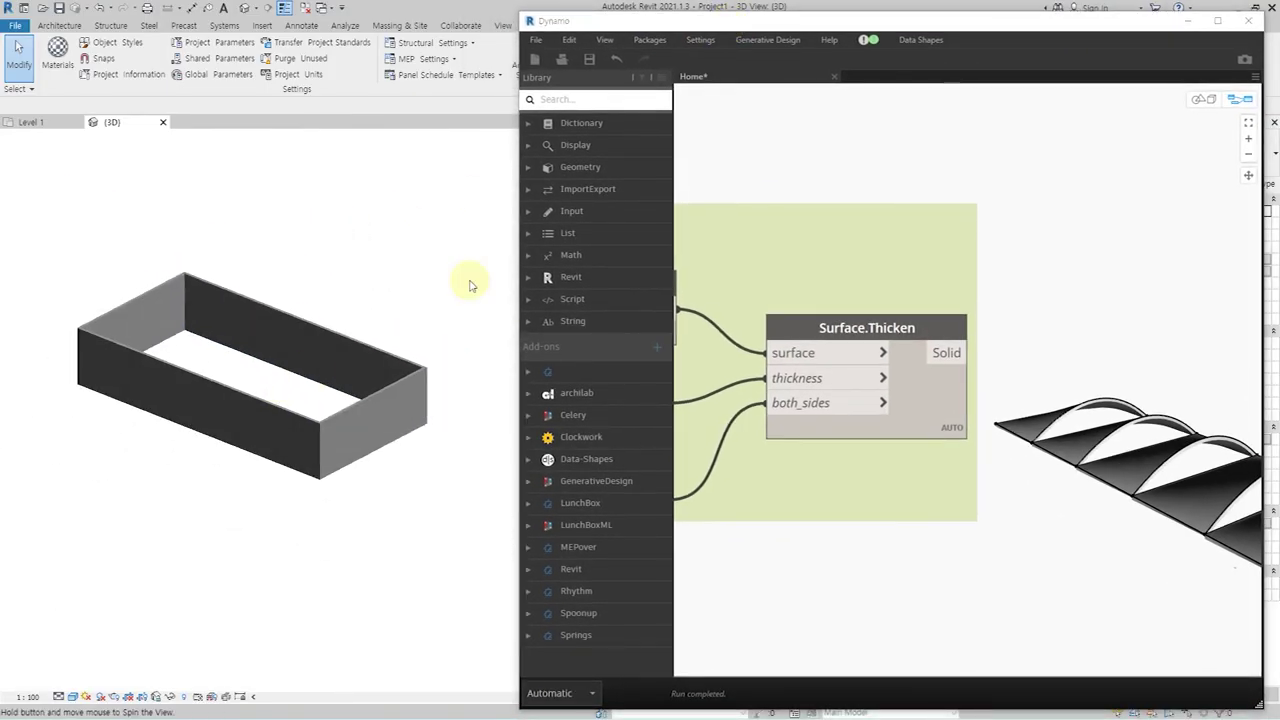
middle_drag(1094, 300, 1064, 275)
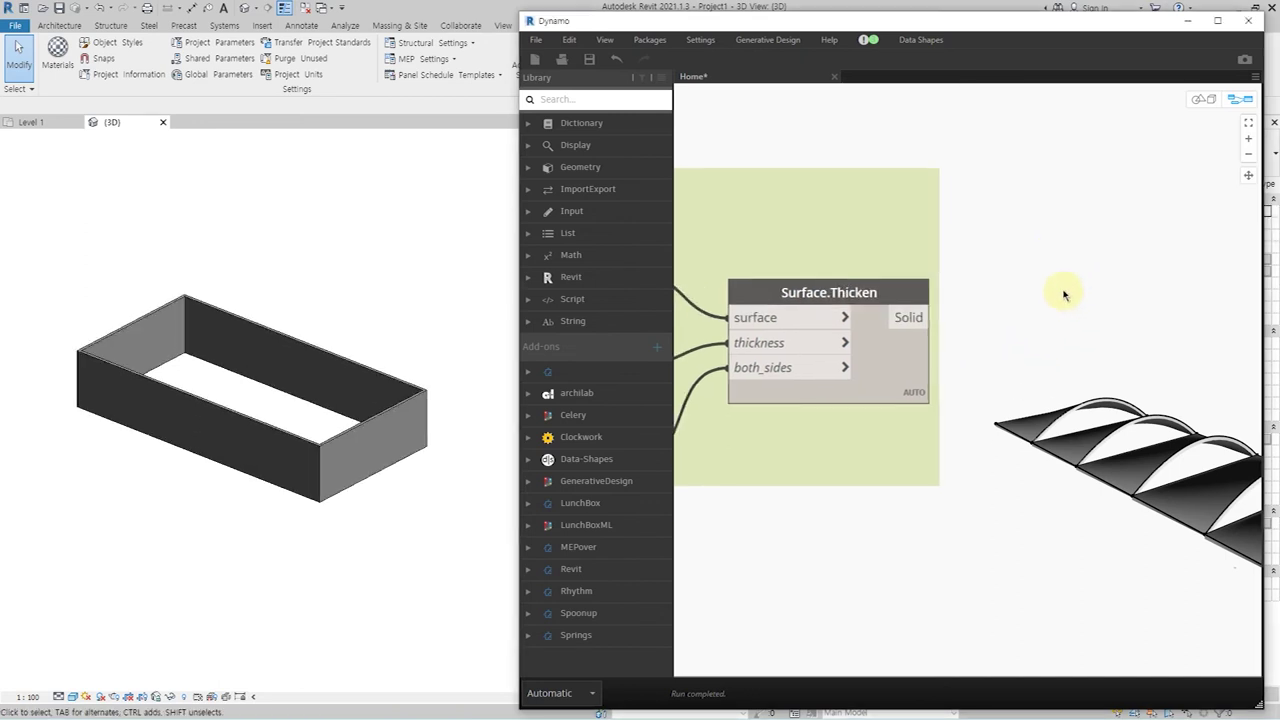
scroll(1037, 343, up, 2)
double_click(1014, 308)
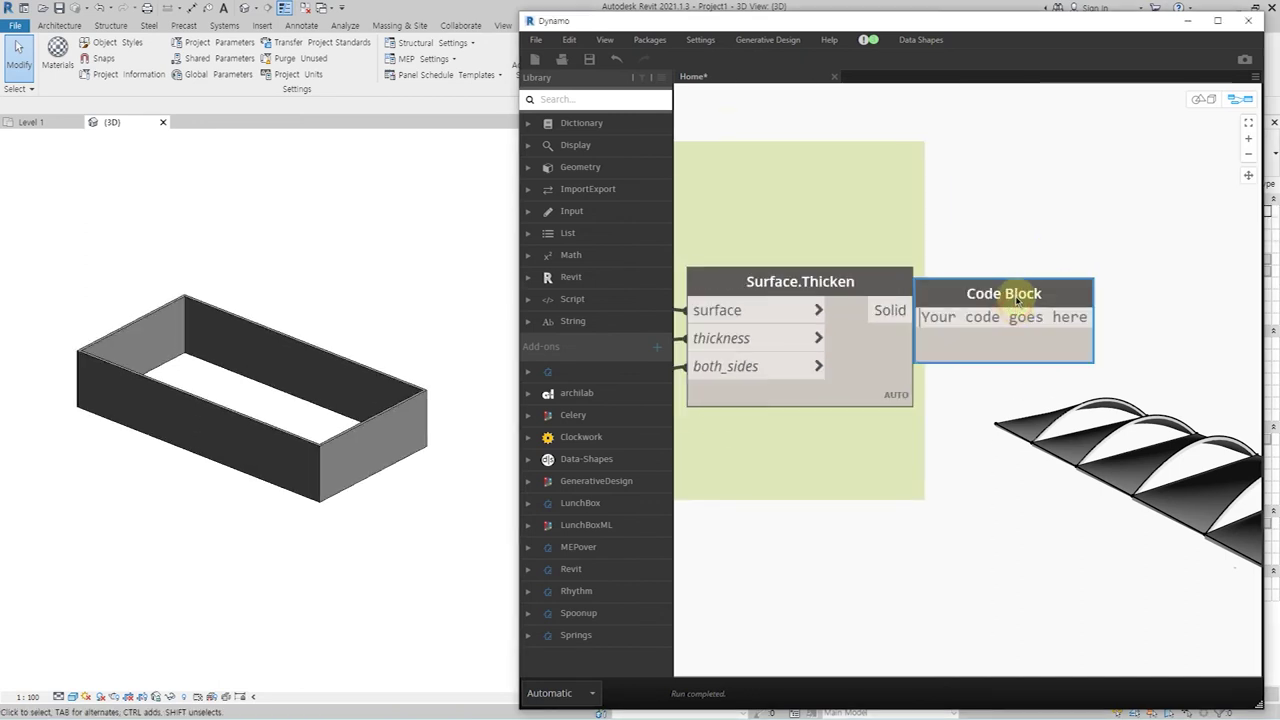
right_click(1018, 293)
text(im)
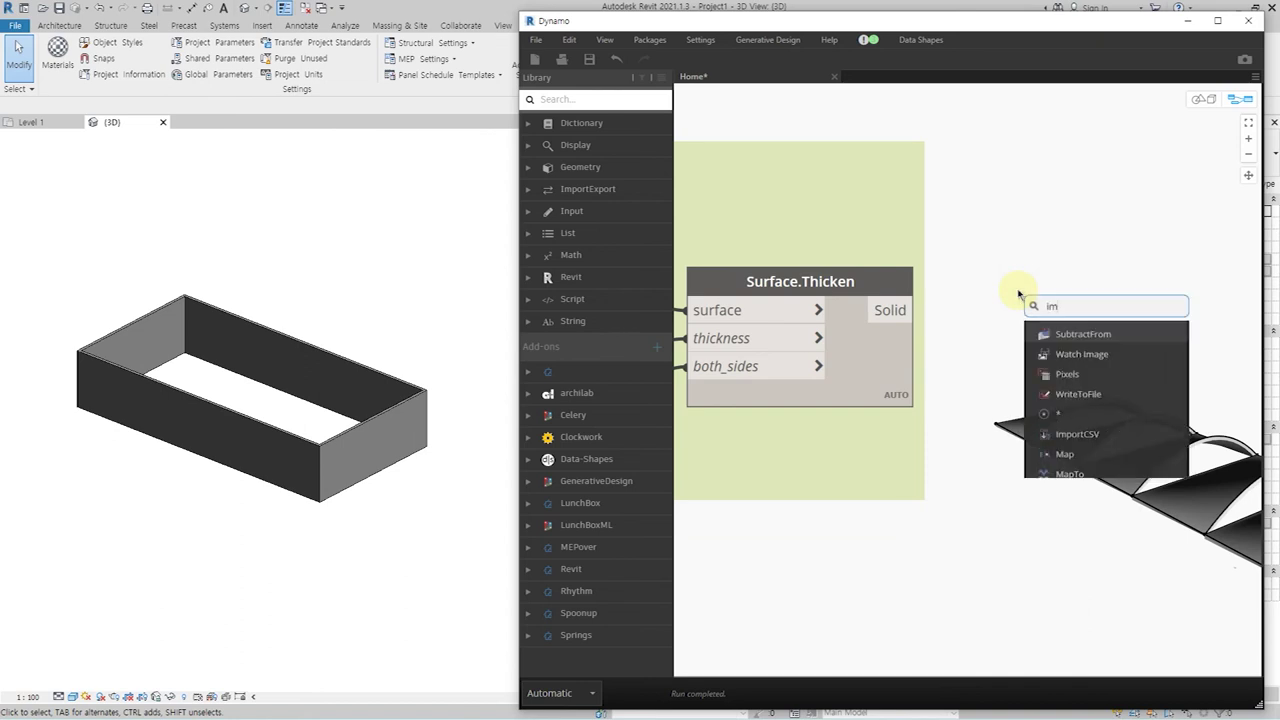
text(port)
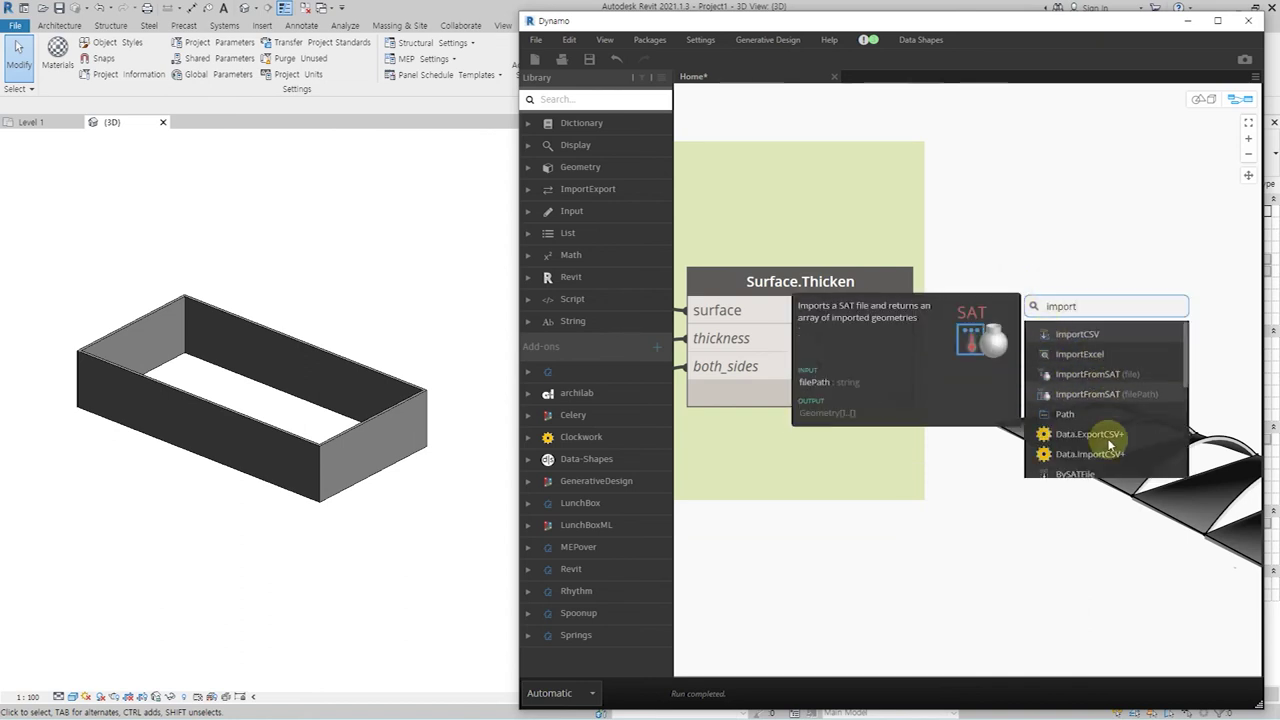
scroll(1103, 365, down, 2)
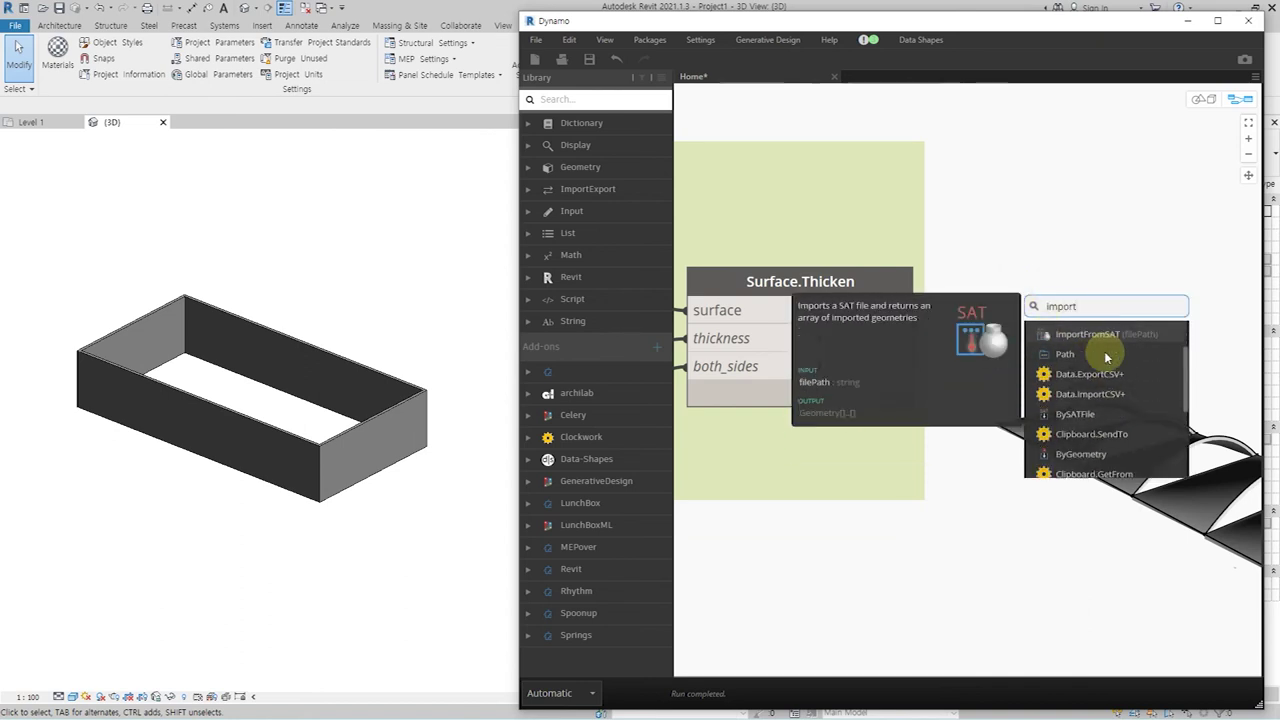
click(1108, 456)
drag(1110, 460, 992, 272)
drag(890, 316, 1000, 308)
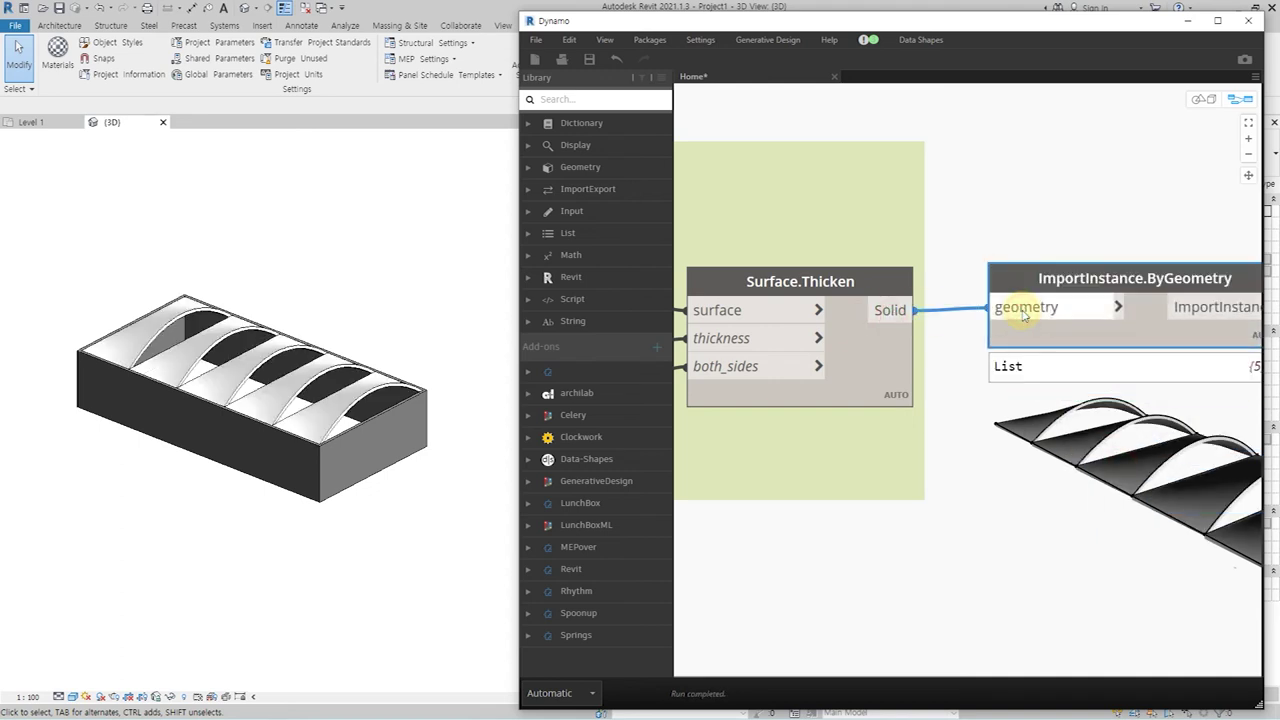
Drag the end wall to lengthen the walled box to 22700.
mouse_move(309, 366)
shift+middle_down()
mouse_move(310, 313)
mouse_move(300, 368)
mouse_move(360, 503)
shift+middle_up()
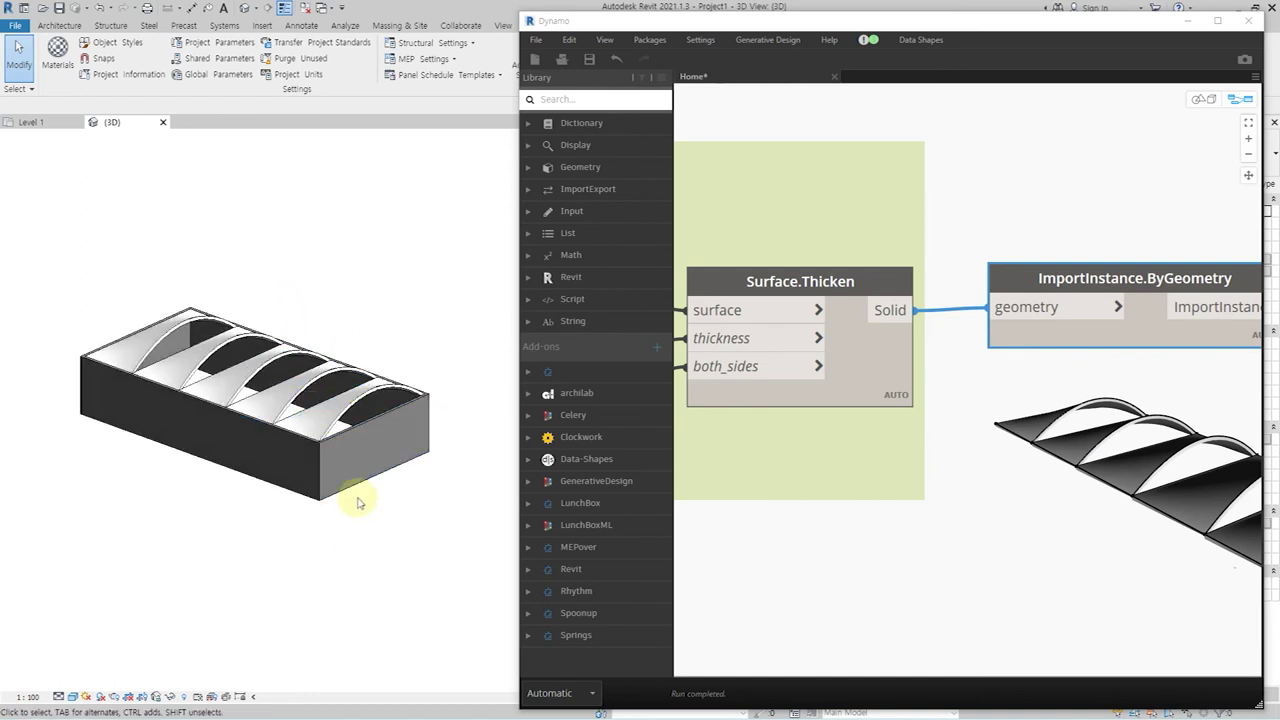
click(367, 485)
drag(385, 466, 413, 484)
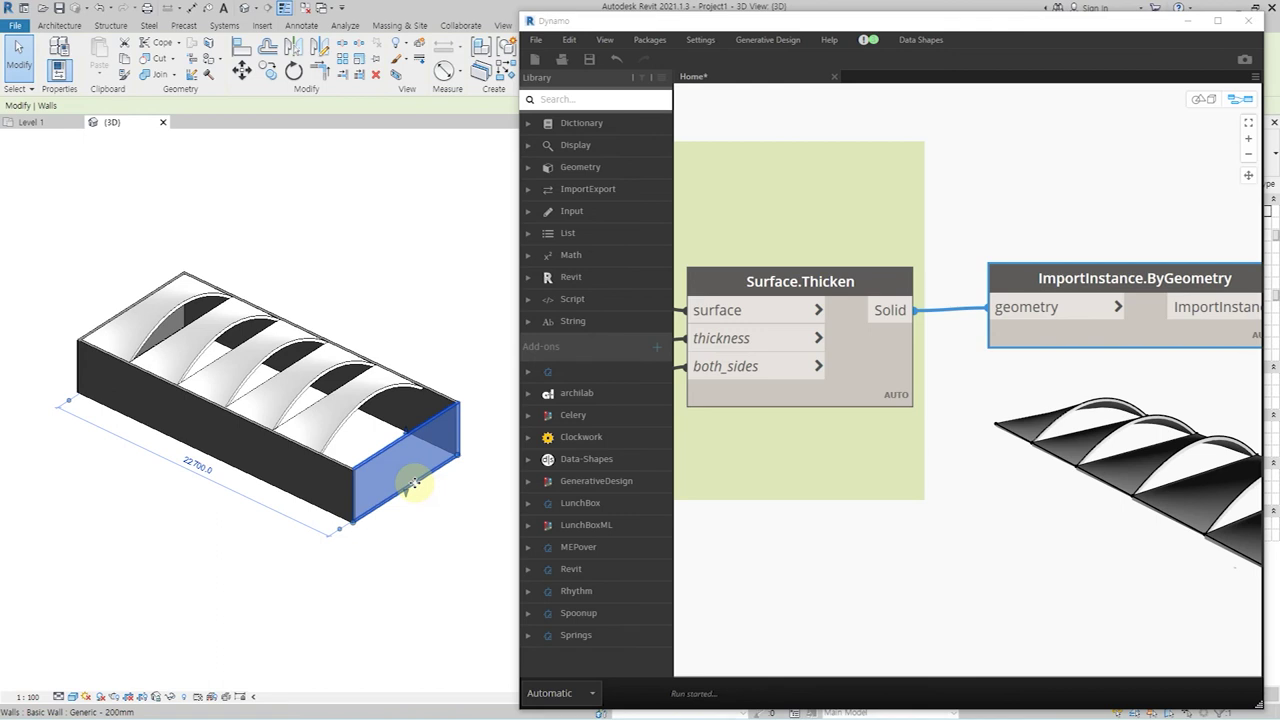
Move the front wall to narrow the box and inspect the regenerated roof.
click(275, 482)
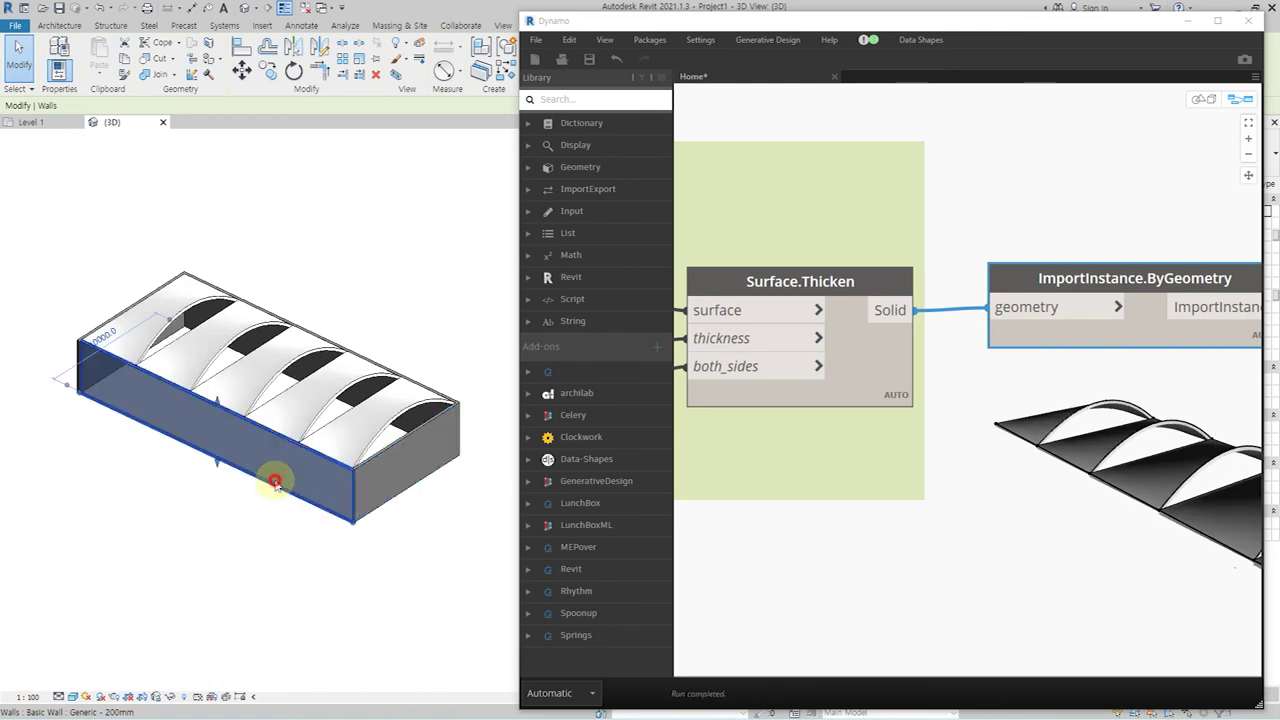
mouse_move(268, 487)
mouse_down()
mouse_move(220, 514)
mouse_move(324, 469)
mouse_up()
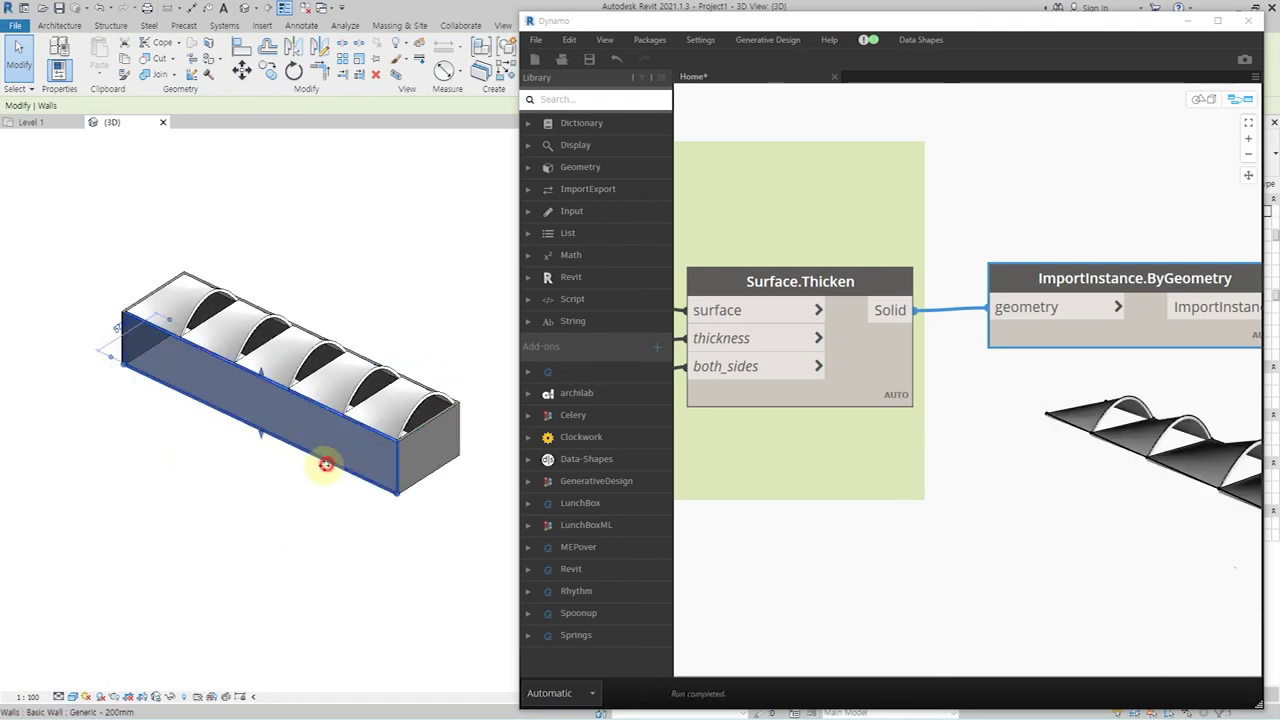
drag(326, 464, 299, 484)
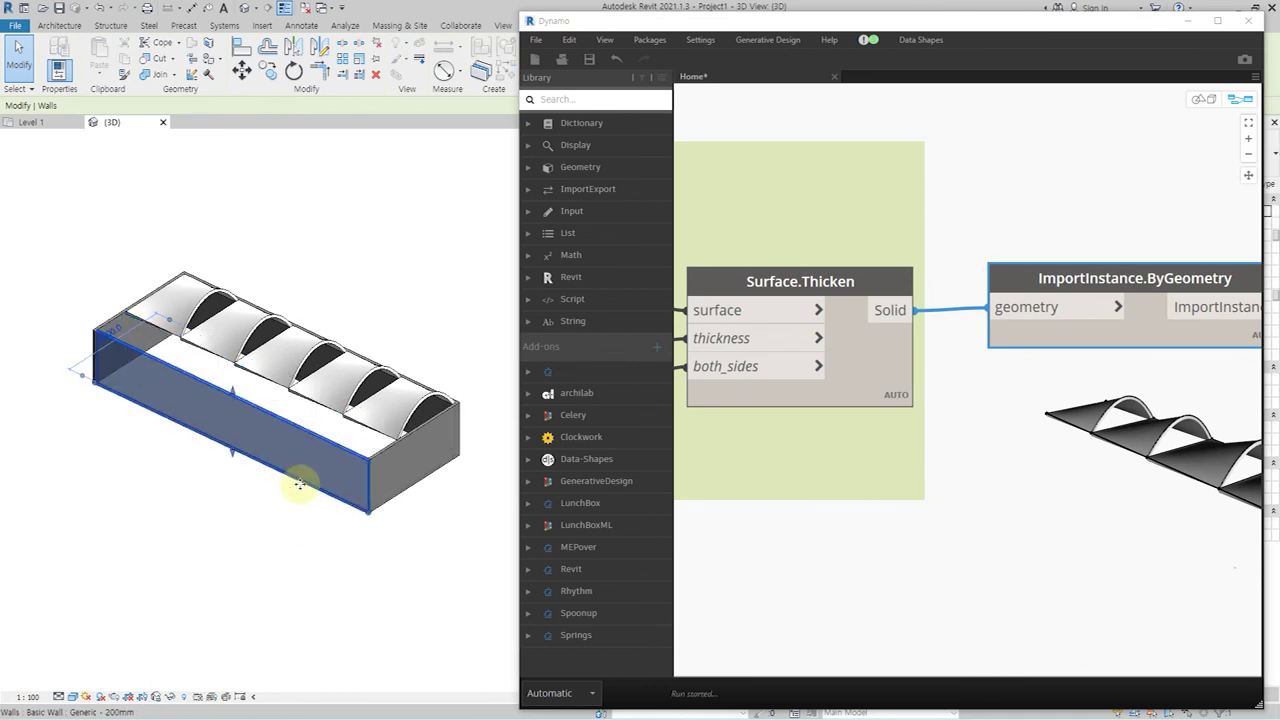
click(330, 545)
mouse_move(334, 551)
shift+middle_down()
mouse_move(352, 521)
mouse_move(343, 508)
shift+middle_up()
click(1088, 588)
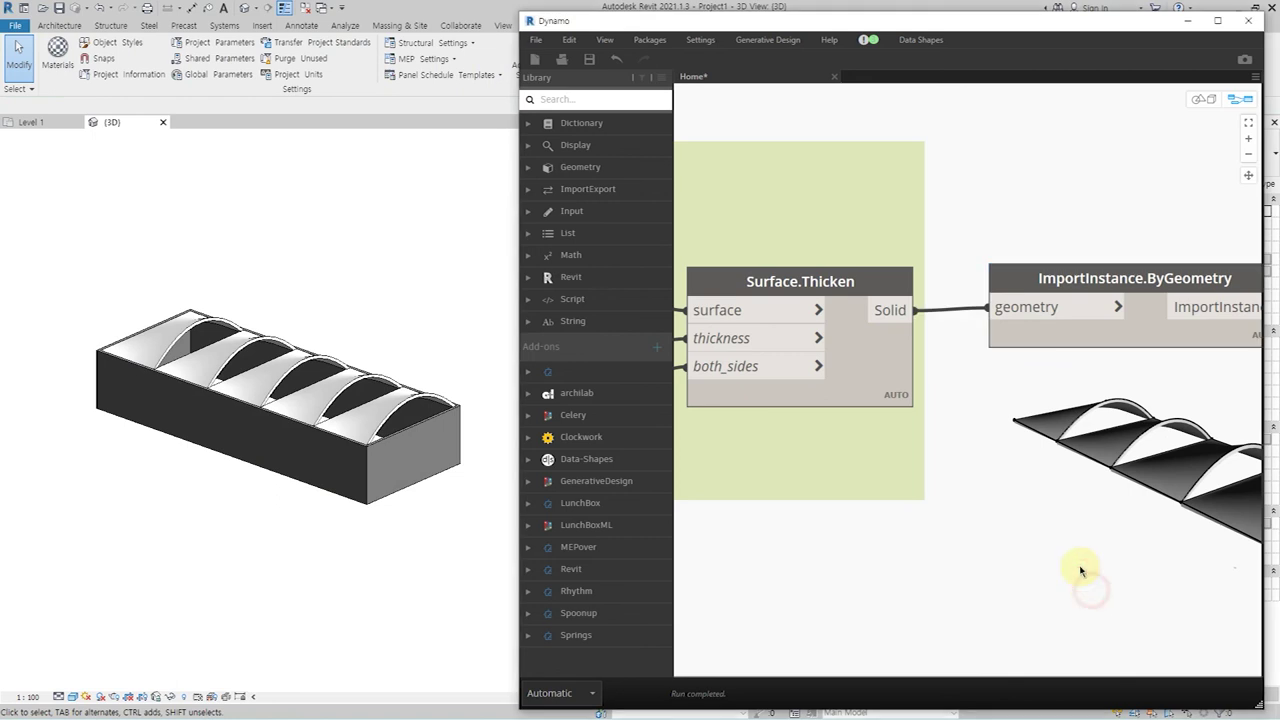
Change the zTranslation arch height Code Block from 2000 to 3000.
scroll(1080, 570, down, 3)
scroll(1067, 545, down, 2)
middle_drag(775, 560, 1134, 491)
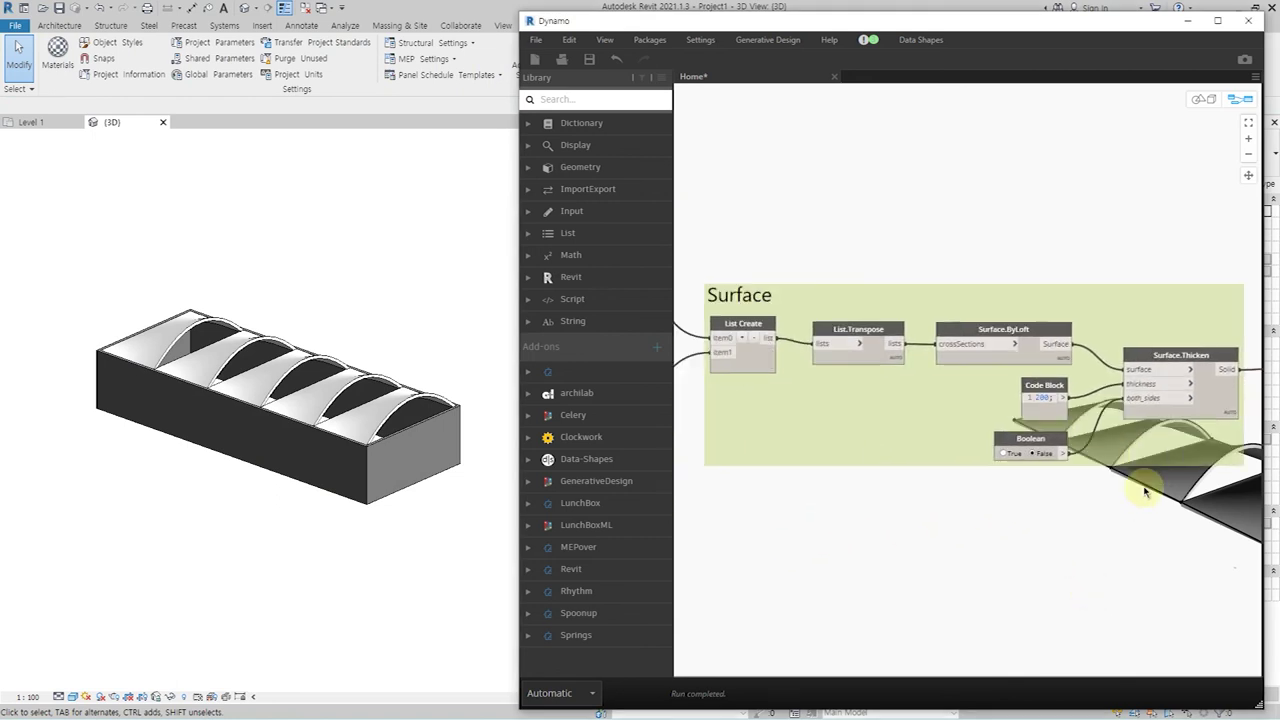
mouse_move(791, 503)
middle_down()
mouse_move(1095, 430)
mouse_move(886, 371)
middle_up()
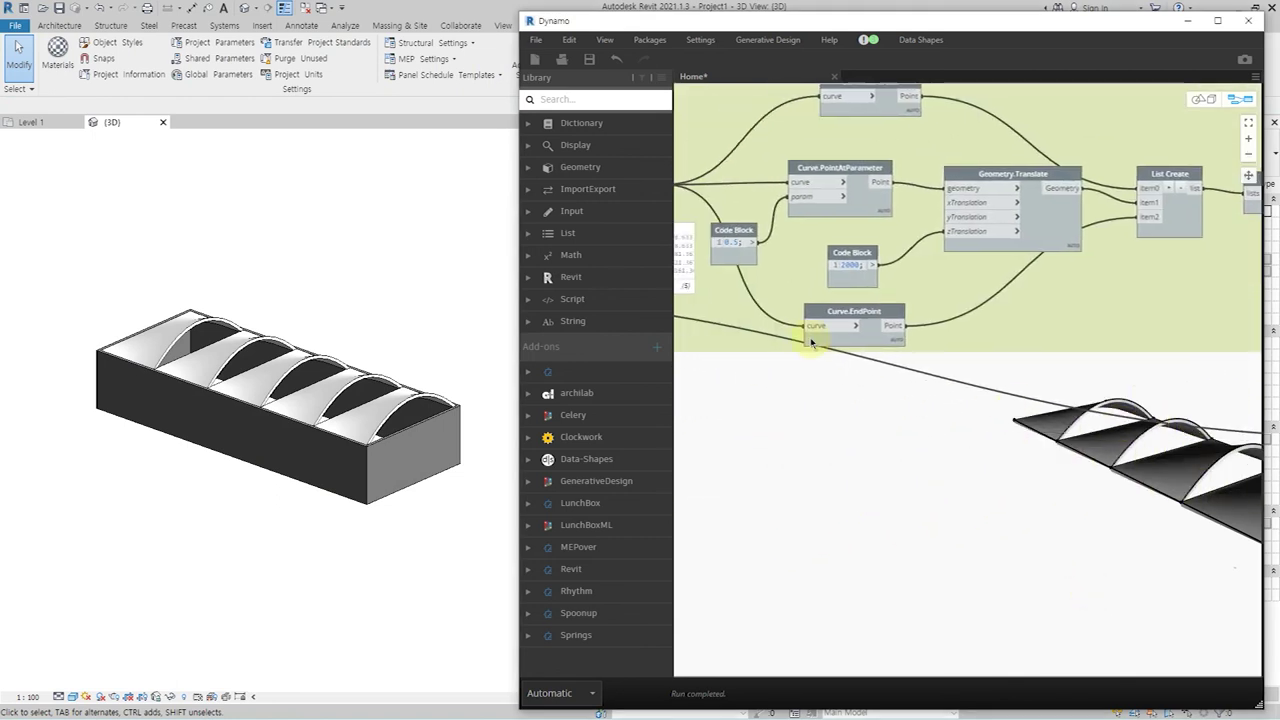
scroll(829, 263, up, 2)
scroll(831, 300, up, 3)
click(834, 284)
key(BackSpace)
text(3)
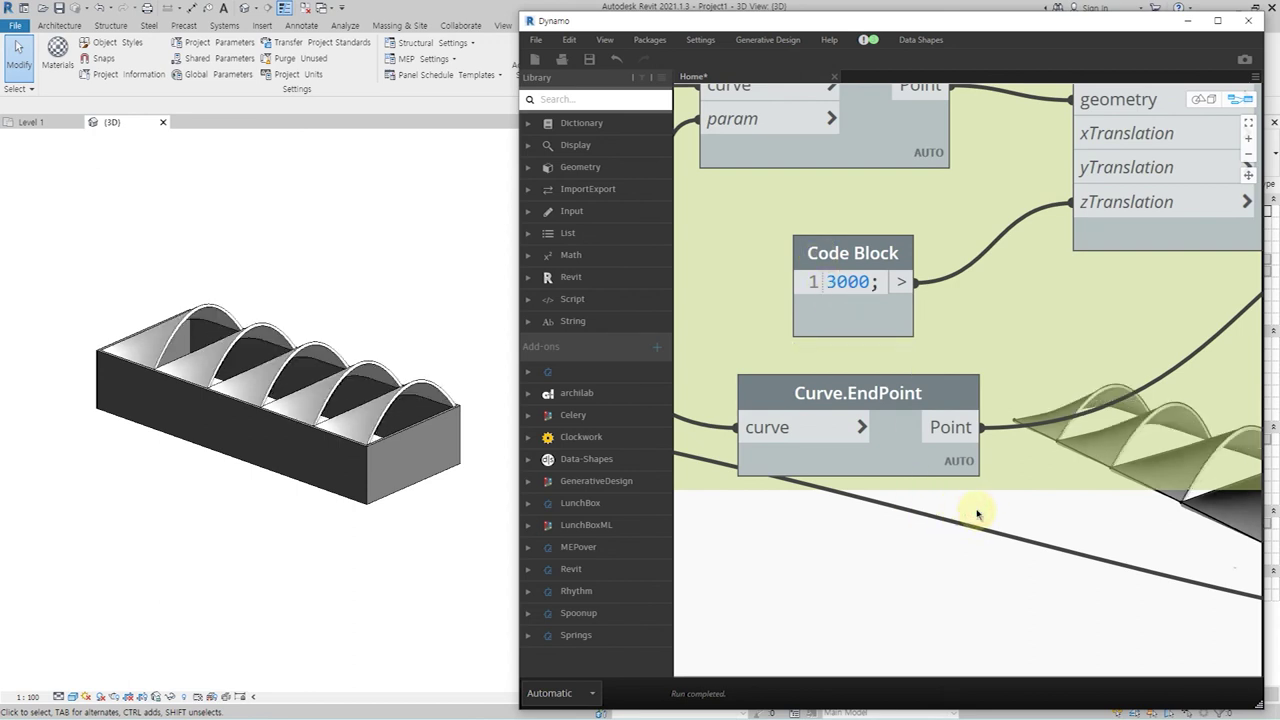
Raise the arch height to 5000 and orbit to check the taller arches.
click(832, 282)
text(5)
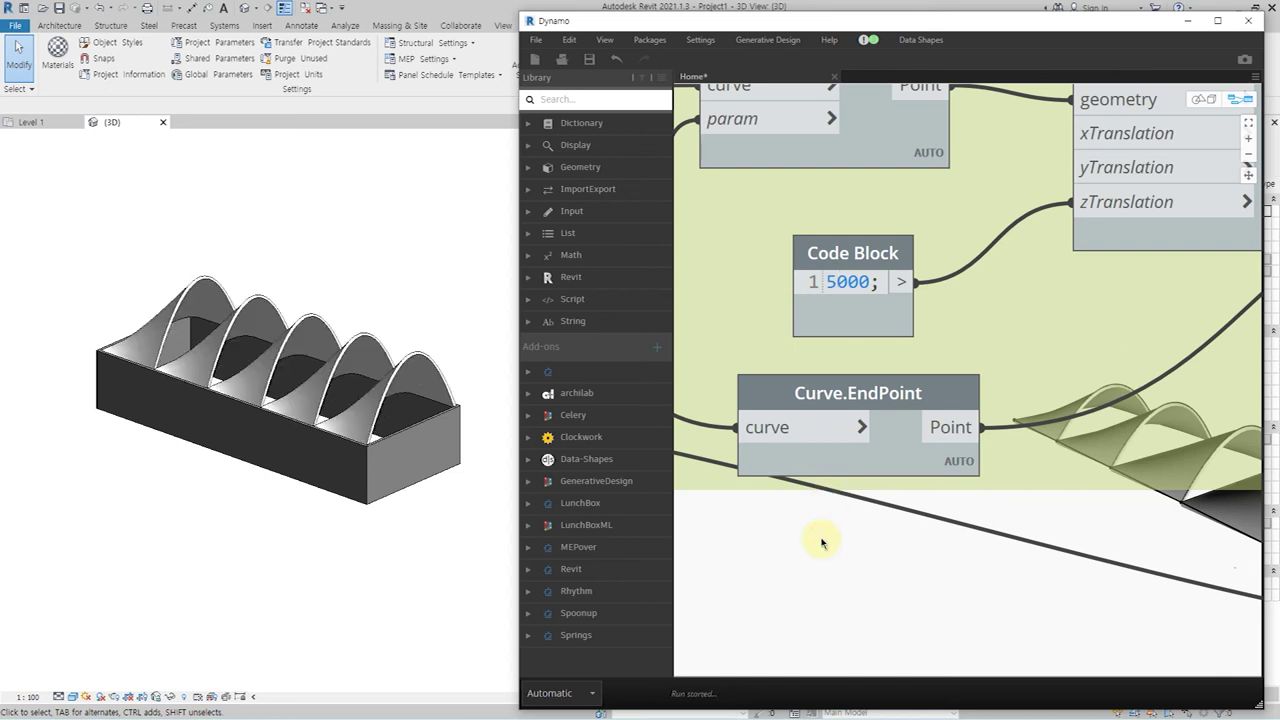
mouse_move(189, 526)
shift+middle_down()
mouse_move(436, 503)
mouse_move(200, 514)
mouse_move(245, 523)
shift+middle_up()
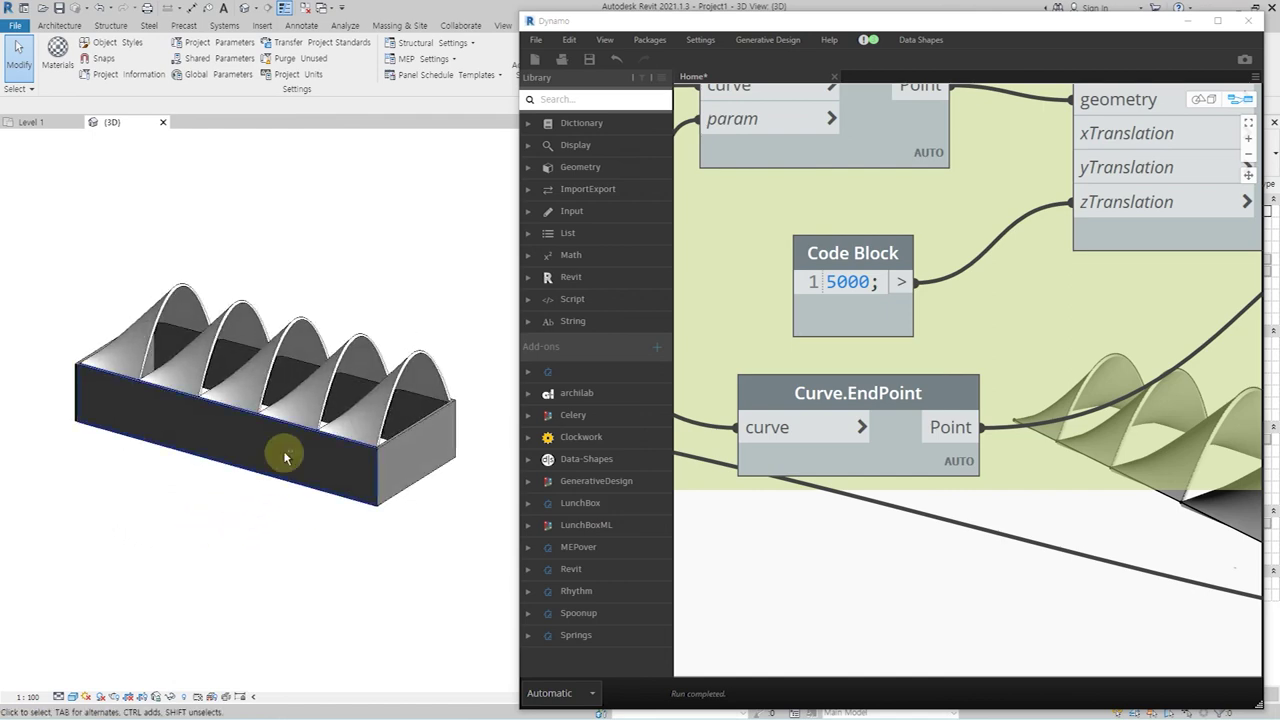
scroll(914, 563, down, 3)
scroll(885, 505, up, 3)
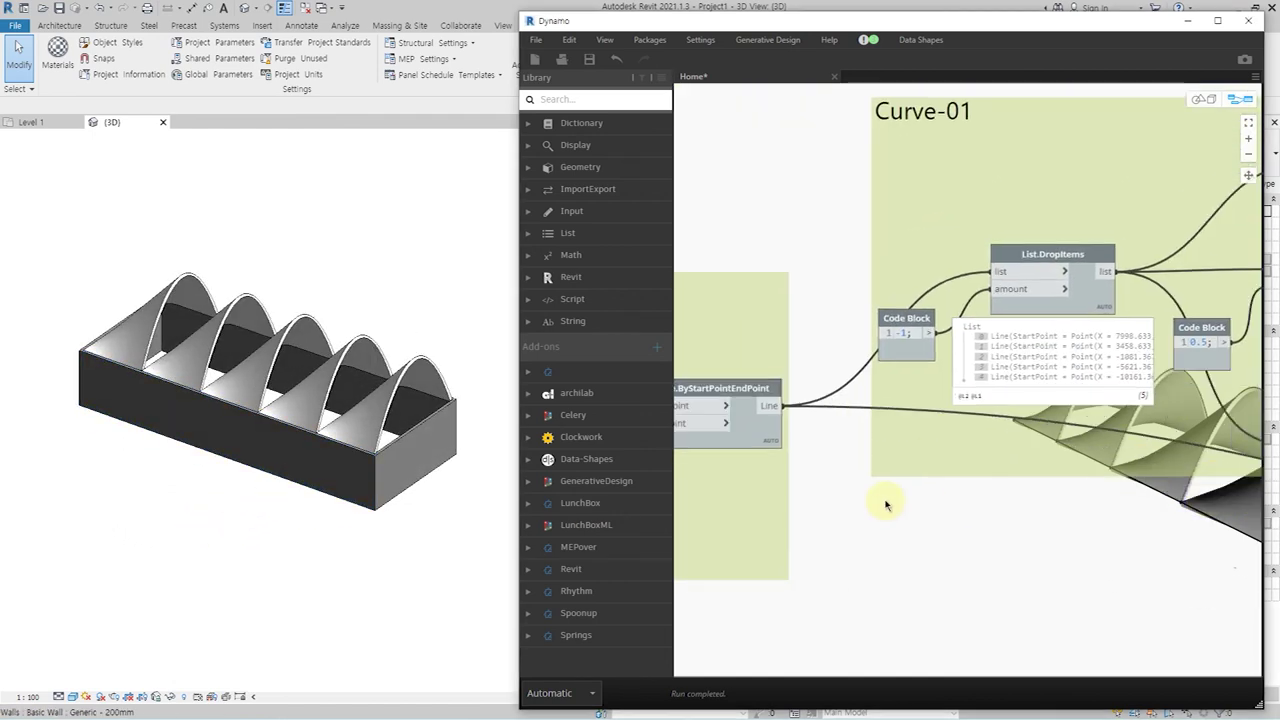
Set the Divisions Code Block to 3, then to 8.
middle_drag(885, 505, 1210, 505)
middle_drag(700, 505, 938, 517)
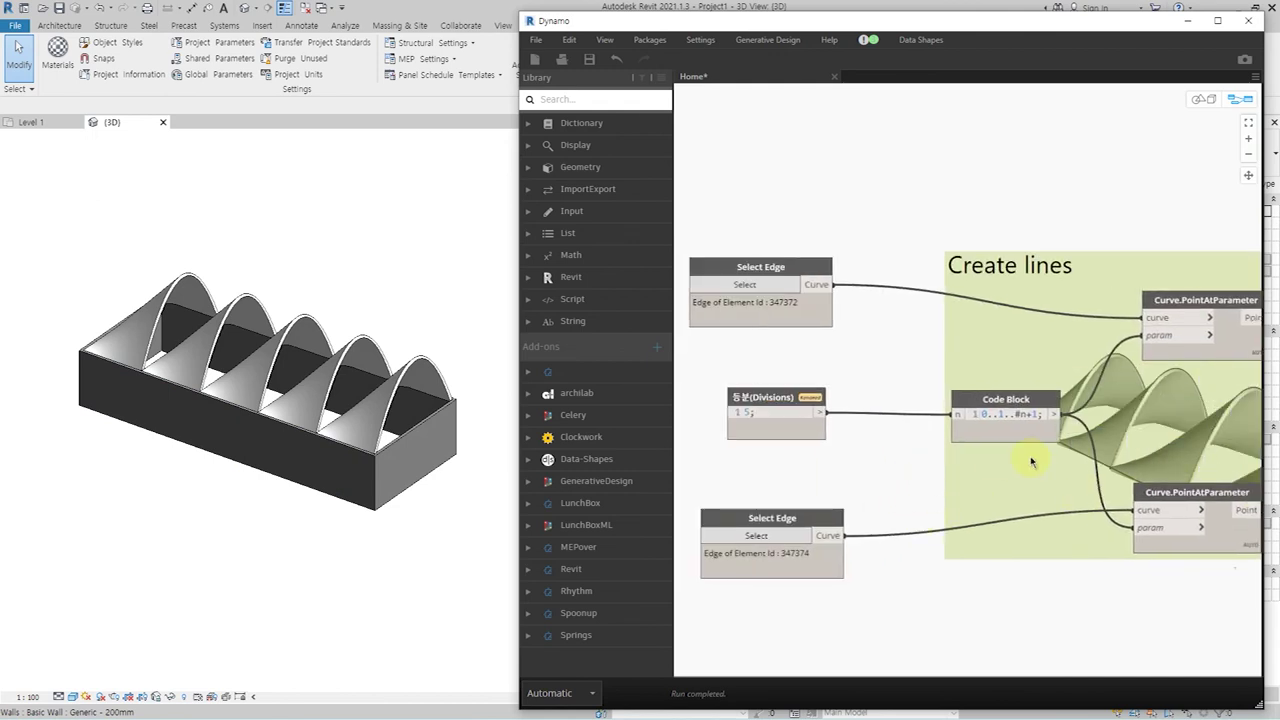
scroll(712, 420, up, 1)
scroll(740, 410, up, 1)
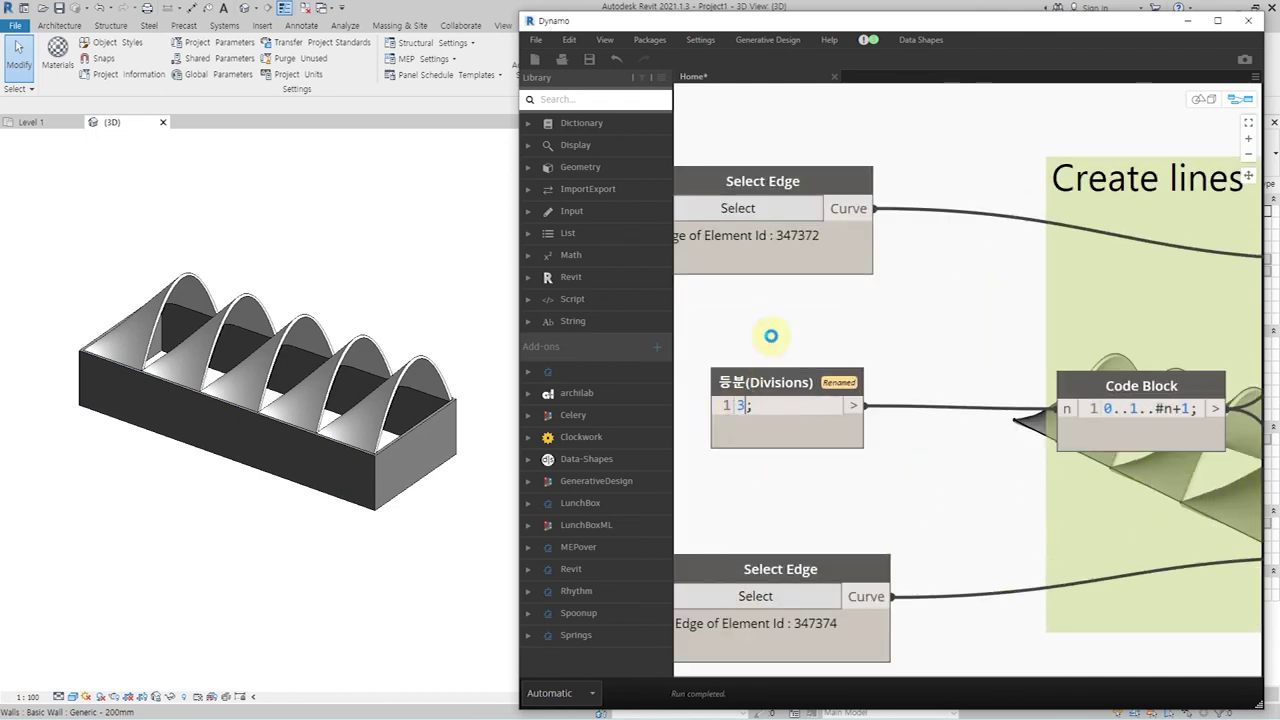
click(771, 336)
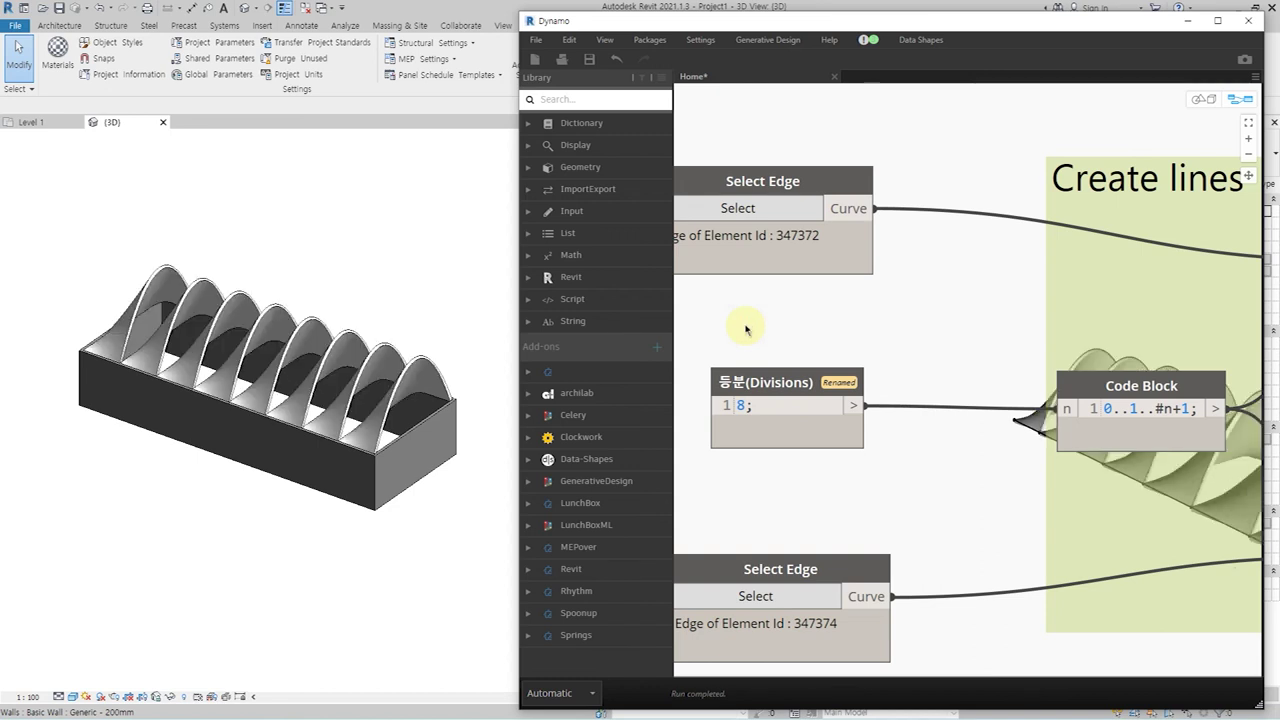
Orbit the Revit 3D view to inspect the eight-arch roof over the walls.
mouse_move(226, 517)
shift+middle_down()
mouse_move(366, 478)
mouse_move(449, 480)
shift+middle_up()
click(329, 517)
mouse_move(171, 514)
shift+middle_down()
mouse_move(373, 527)
mouse_move(200, 557)
mouse_move(396, 580)
mouse_move(300, 586)
mouse_move(336, 545)
shift+middle_up()
click(300, 588)
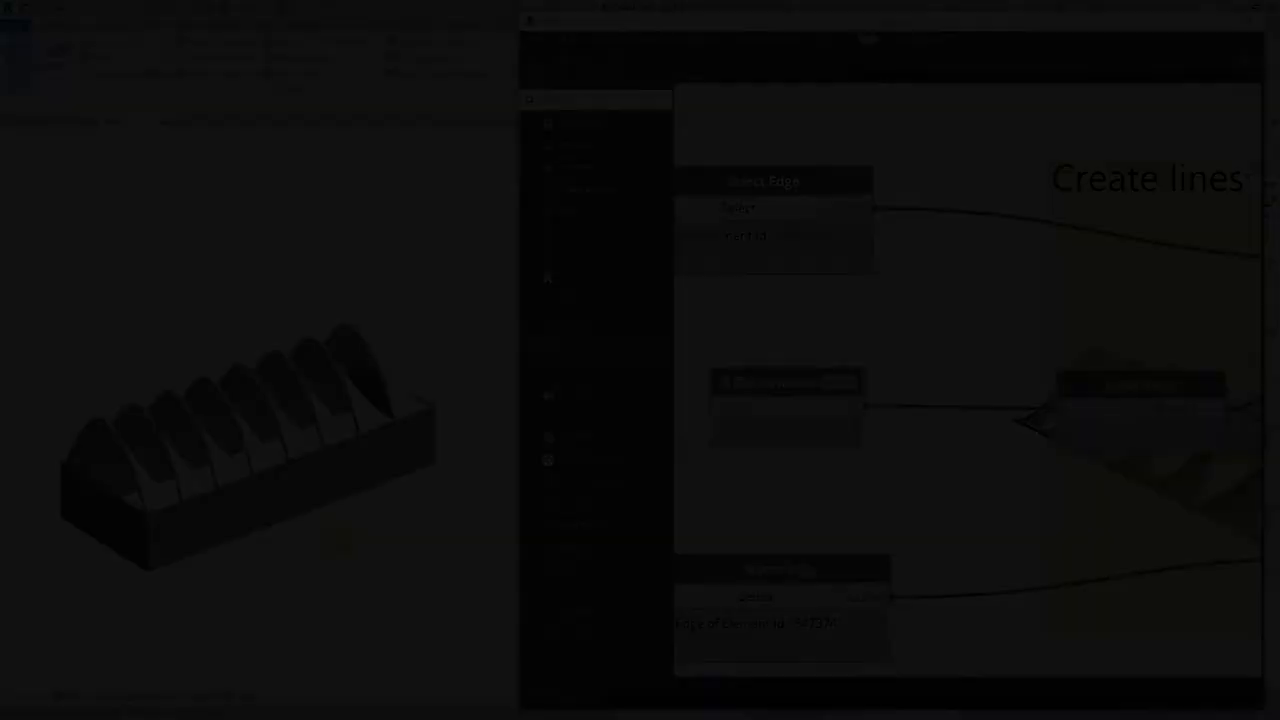